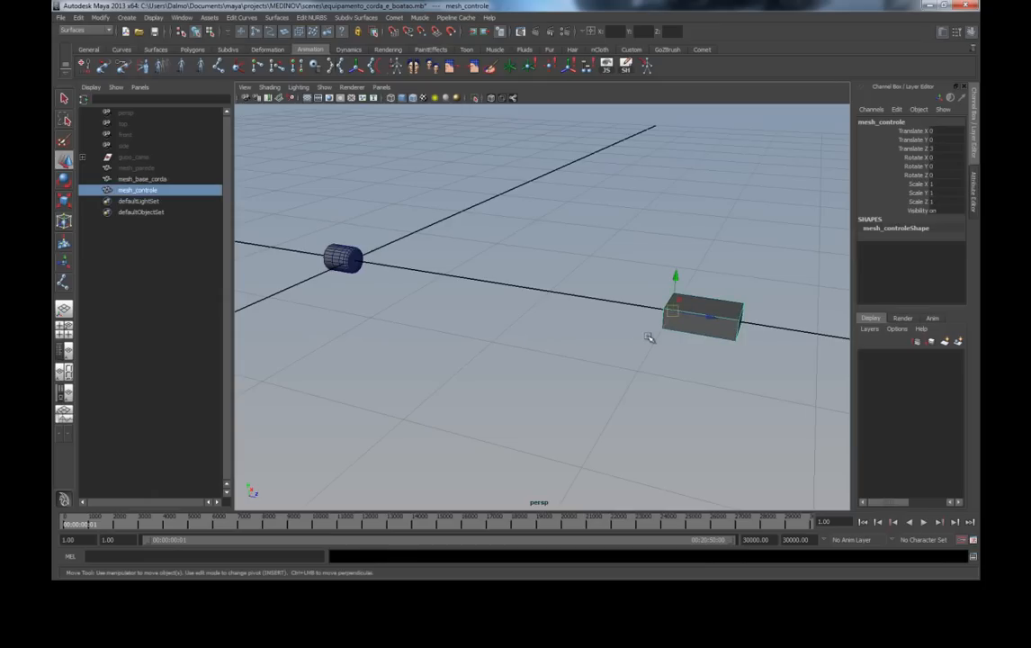
Step: Try moving the mesh_controle box freely and along its Z axis, and undo the moves
left_click_drag(671, 311, 675, 241)
key("ctrl+z")
key("ctrl+z")
key("ctrl+z")
key("ctrl+z")
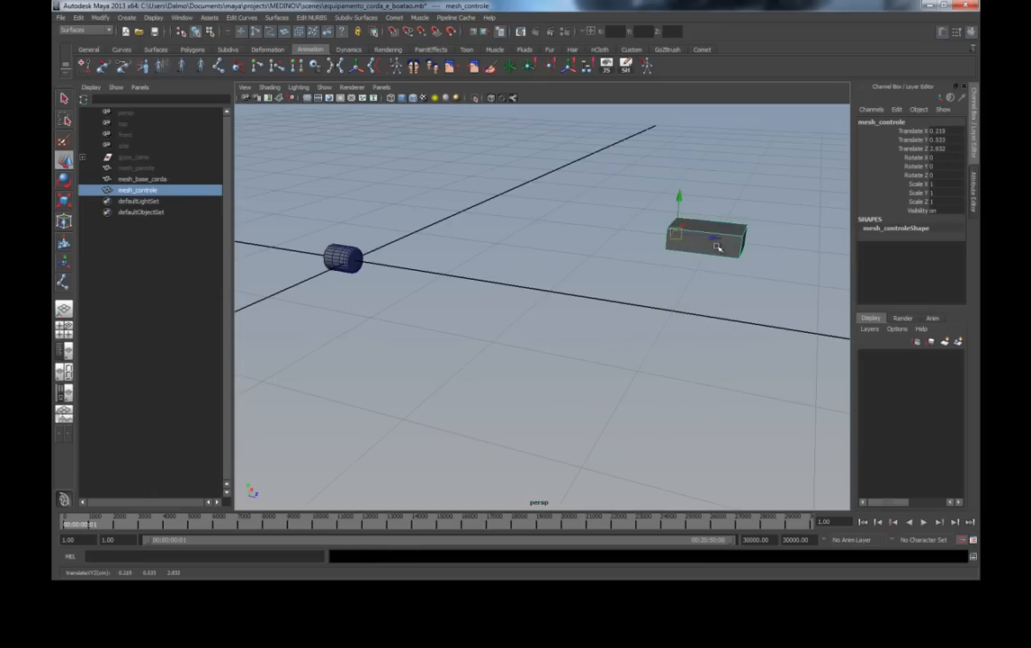
left_click_drag(448, 272, 536, 301, "alt")
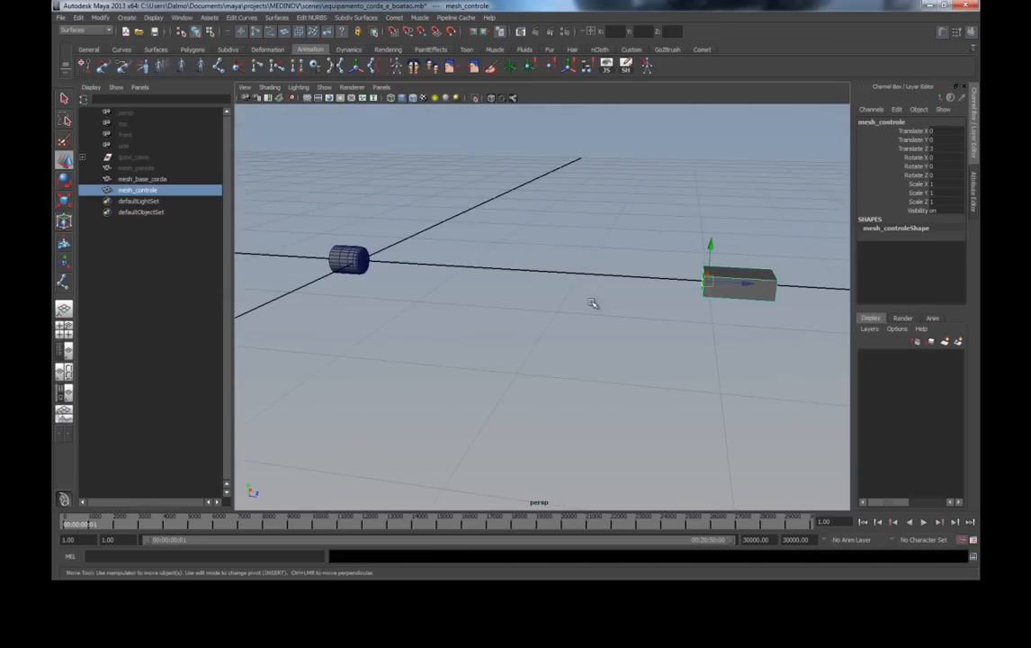
left_click_drag(736, 284, 796, 286)
key("ctrl+z")
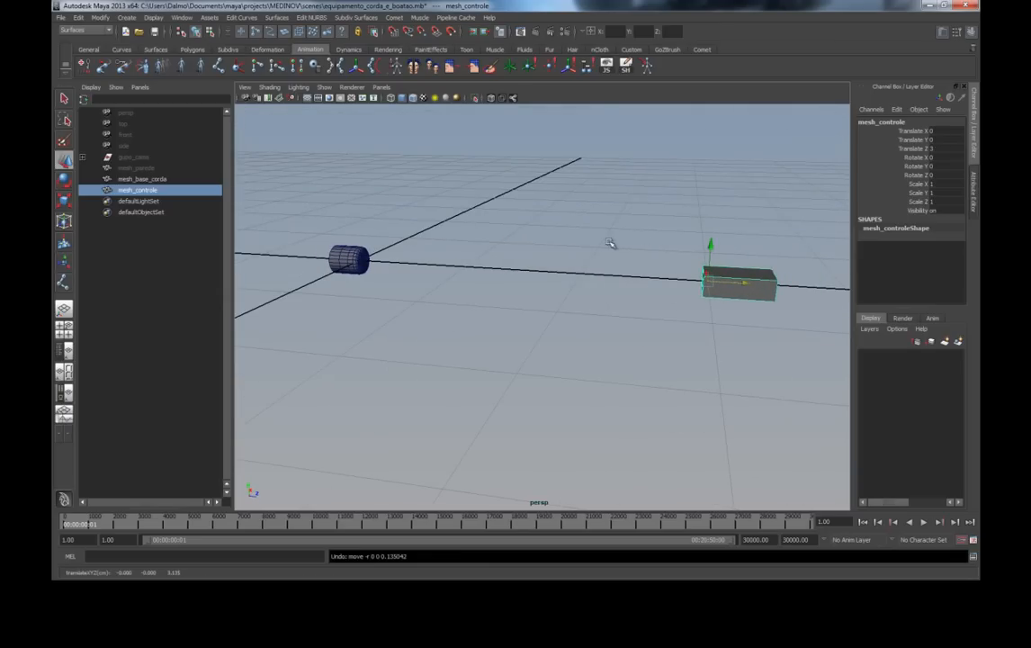
left_click_drag(540, 213, 548, 239, "alt")
left_click(528, 233)
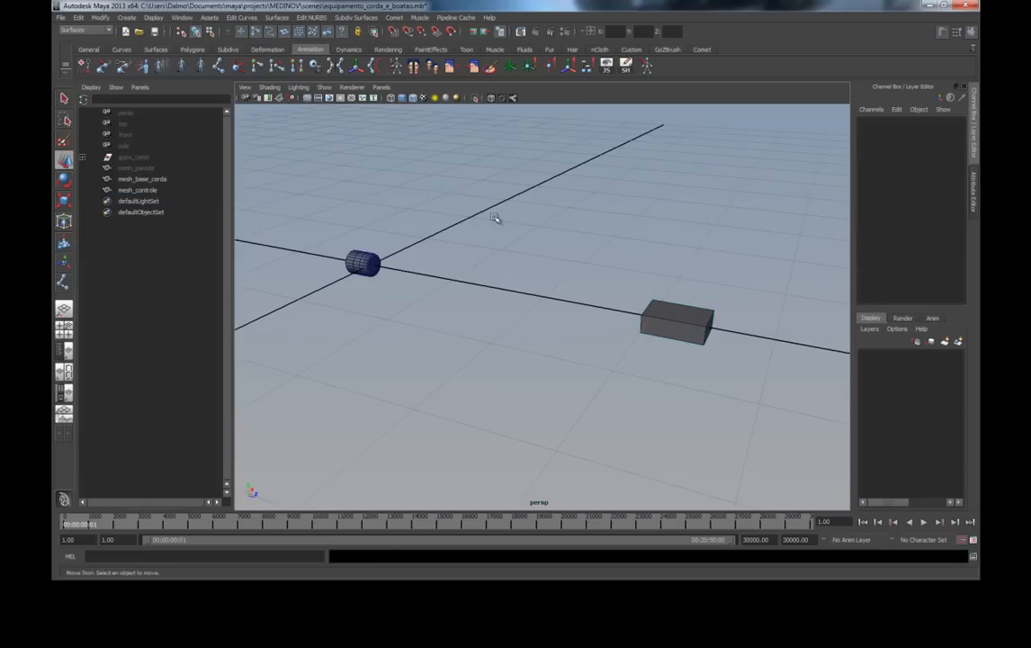
Step: Switch to the nDynamics menu set and look over the available nHair commands
left_click(86, 29)
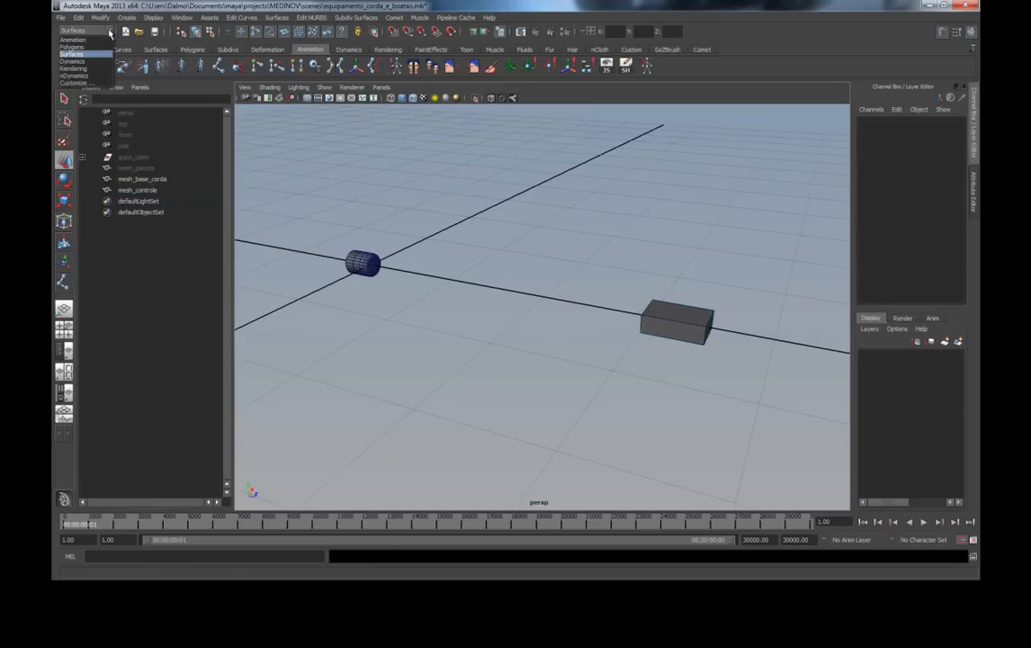
left_click(93, 78)
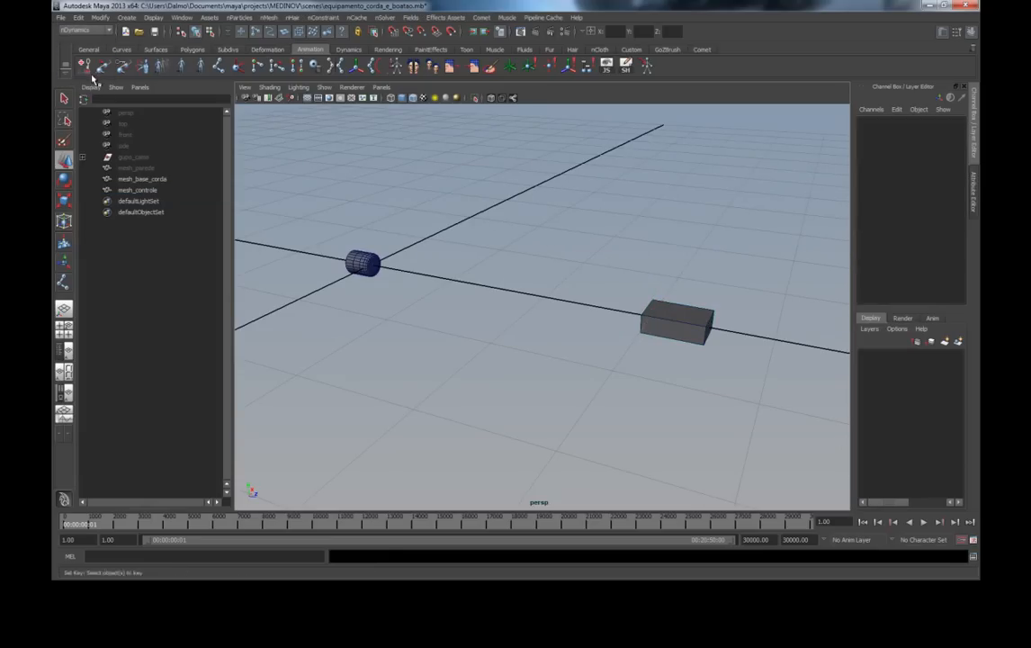
left_click(291, 18)
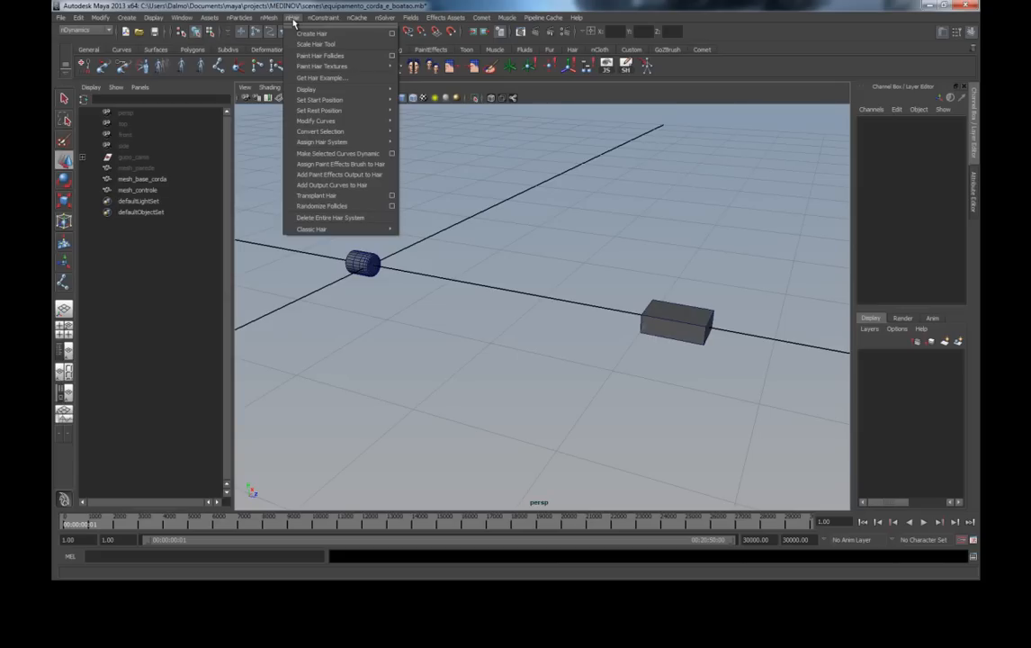
left_click(293, 22)
middle_click_drag(477, 258, 465, 263, "alt")
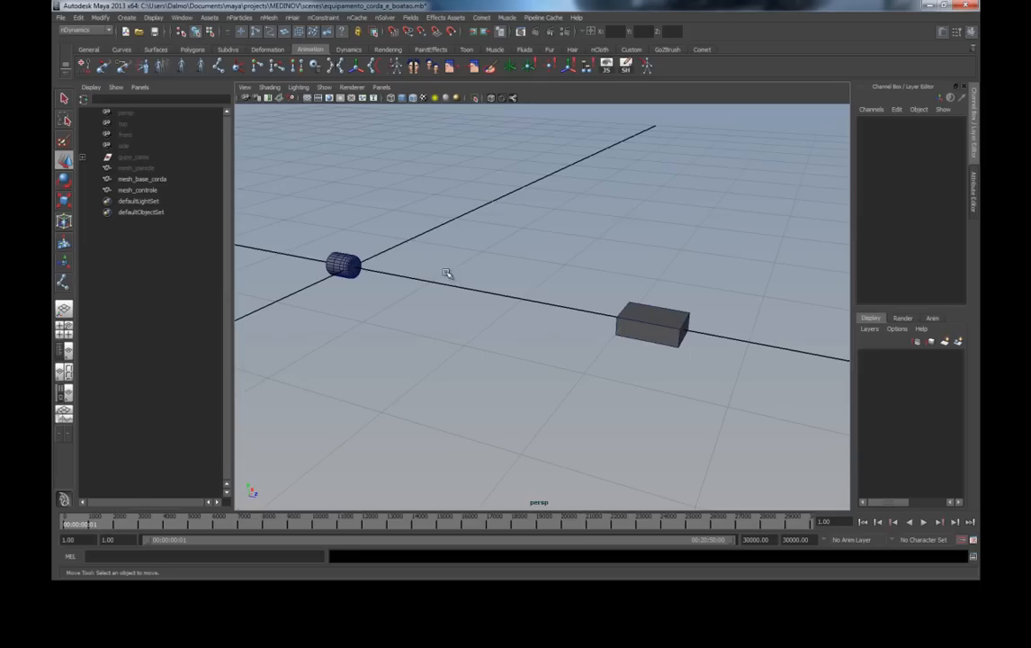
left_click_drag(435, 269, 450, 239, "alt")
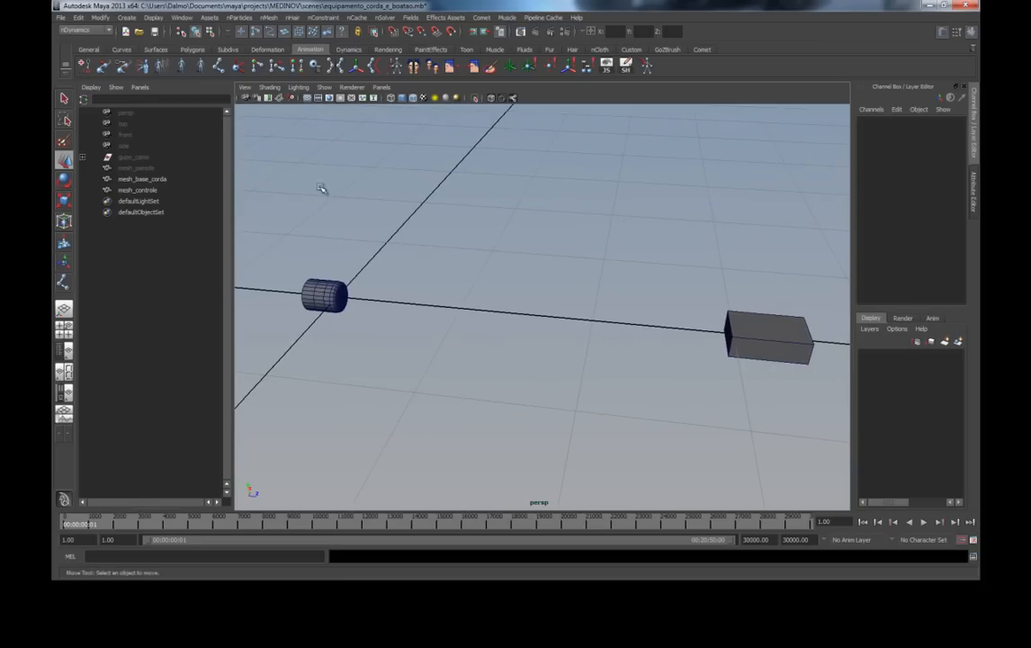
Step: Move the mesh_base_corda cylinder along Z to about -3, opposite the mesh_controle box across the origin
left_click(131, 50)
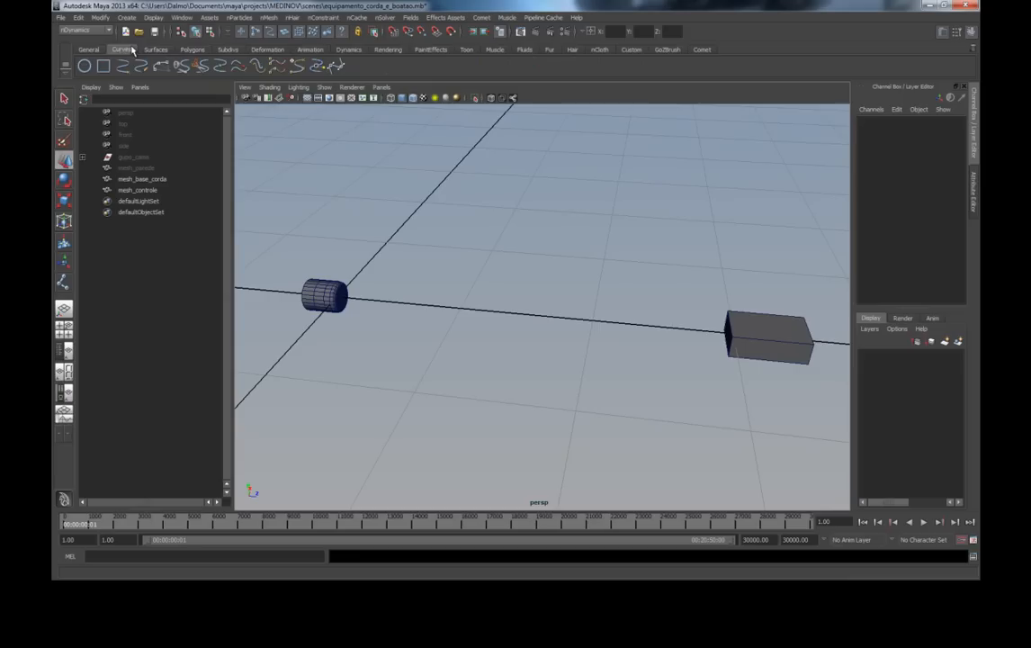
left_click(124, 69)
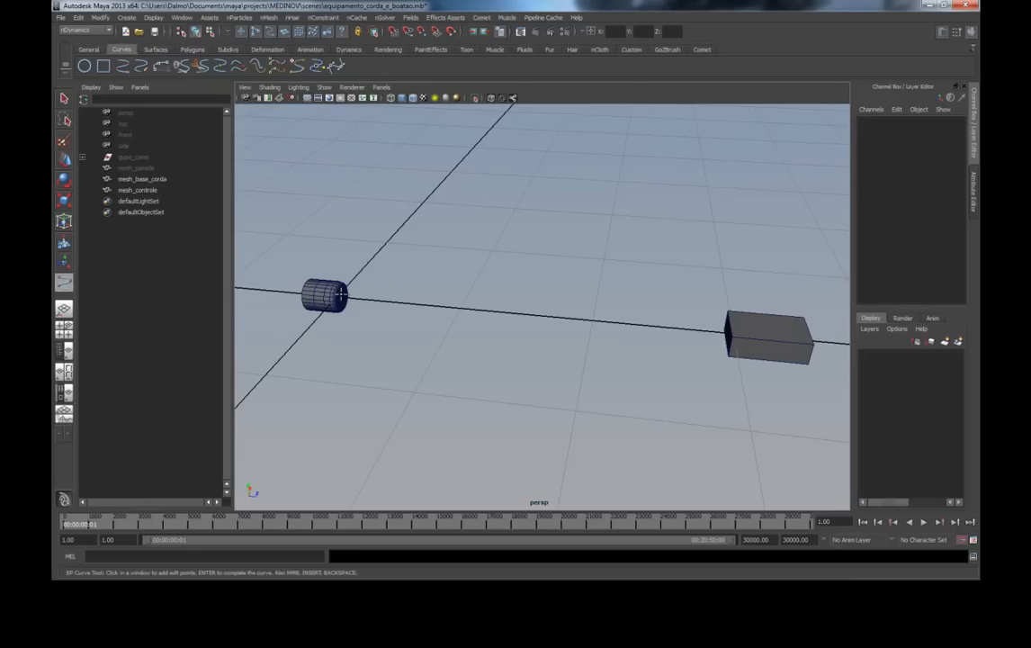
key("q")
middle_click_drag(420, 301, 516, 313, "alt")
right_click_drag(517, 313, 396, 318, "alt")
left_click(459, 306)
left_click_drag(462, 300, 295, 295, "alt")
key("w")
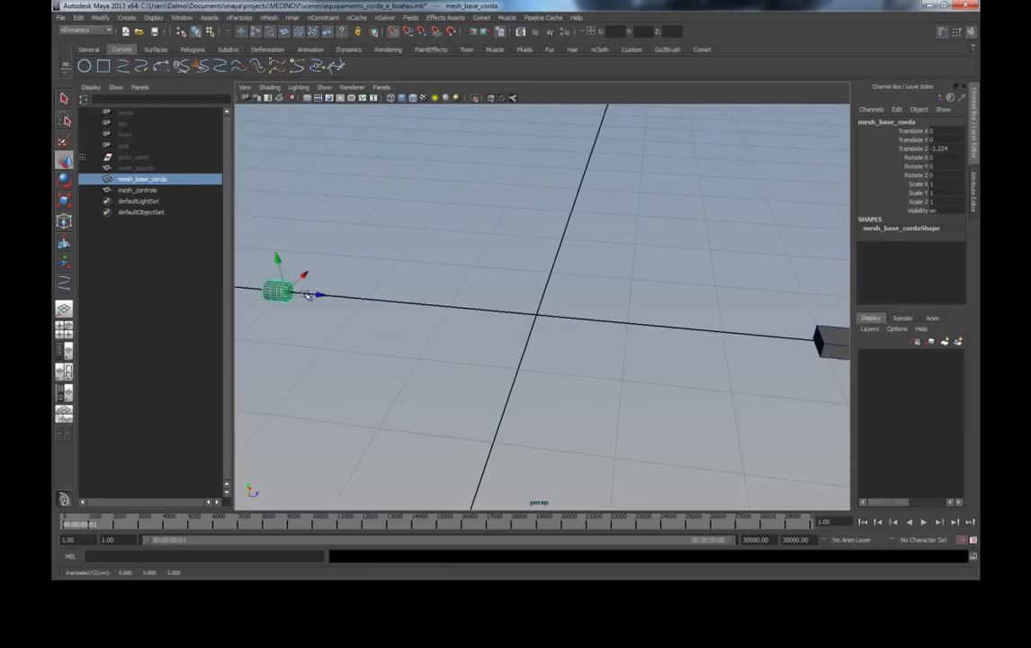
left_click(540, 334)
right_click_drag(541, 334, 501, 333, "alt")
middle_click_drag(501, 332, 493, 318, "alt")
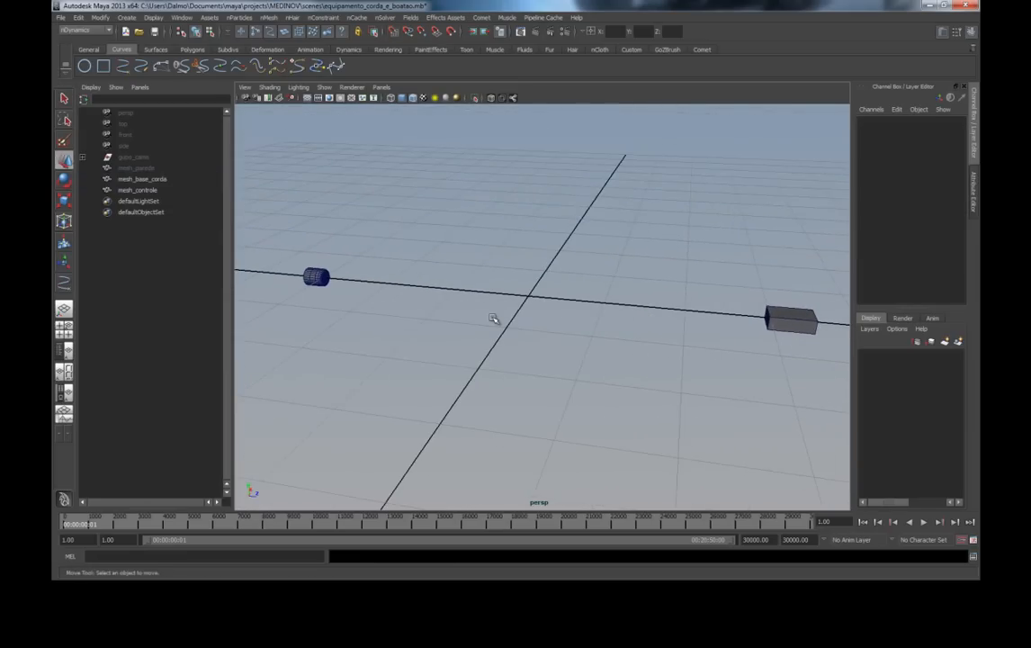
Step: Draw a straight EP curve from the mesh_base_corda cylinder to the near face of the mesh_controle box, using wireframe display
left_click(123, 68)
left_click(123, 70)
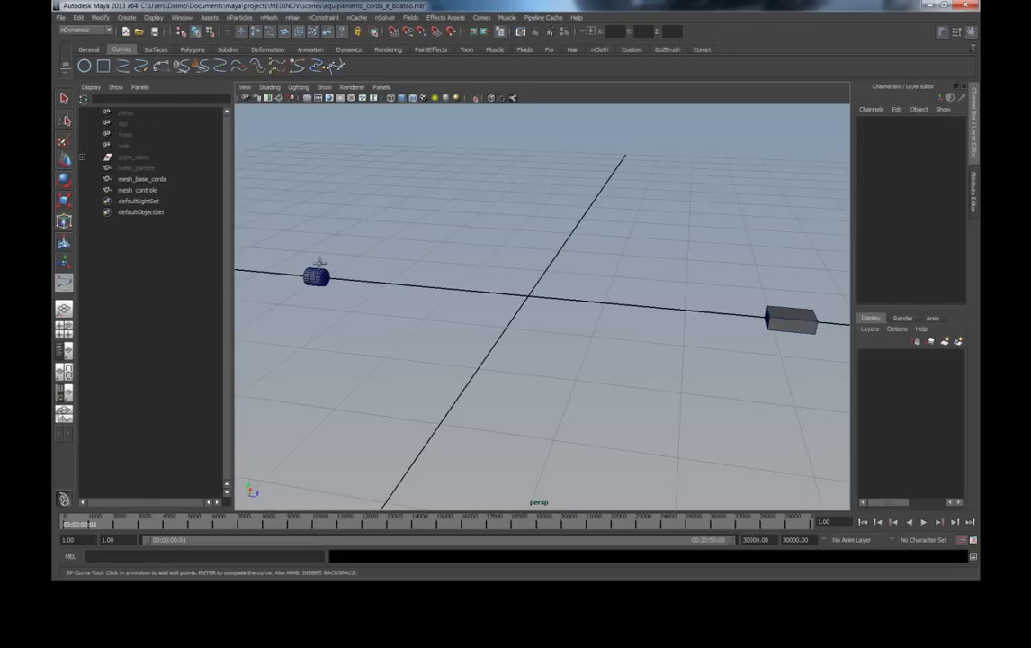
left_click(319, 276)
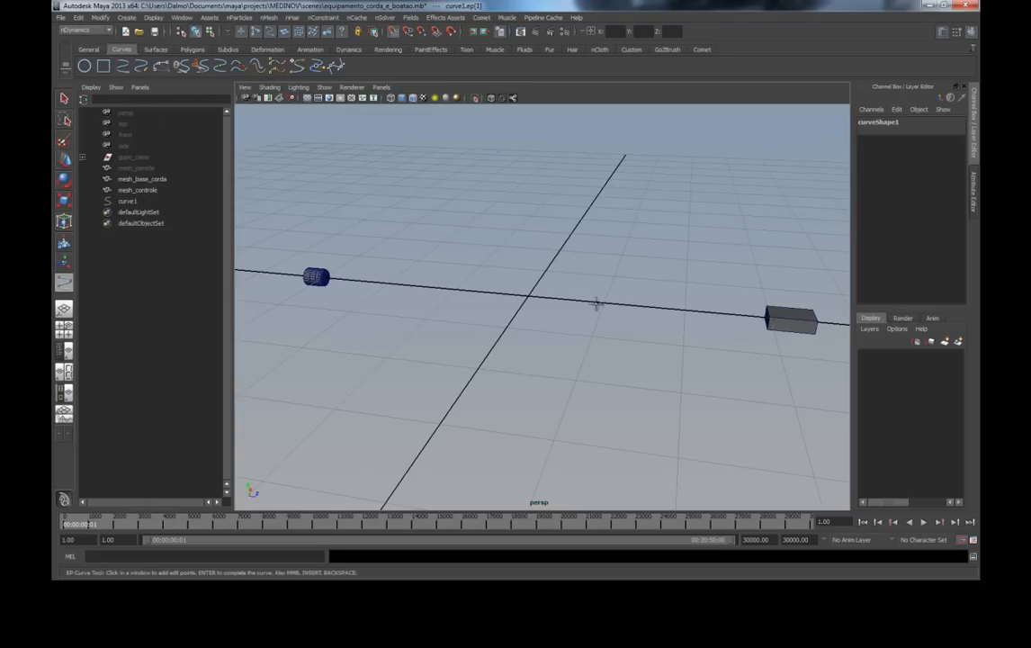
key("4")
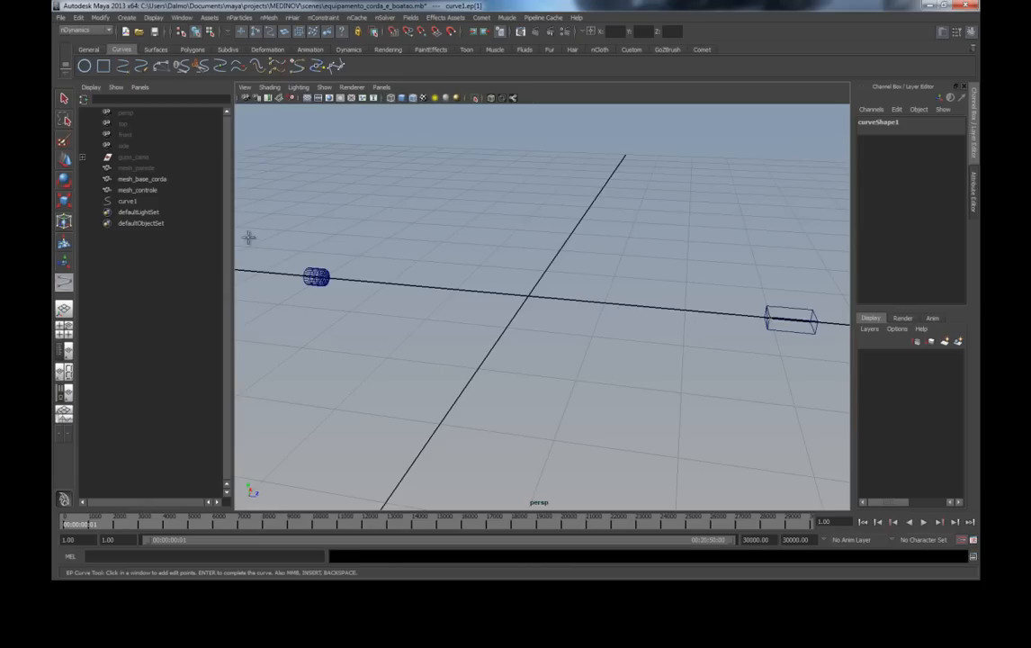
key("w")
key("q")
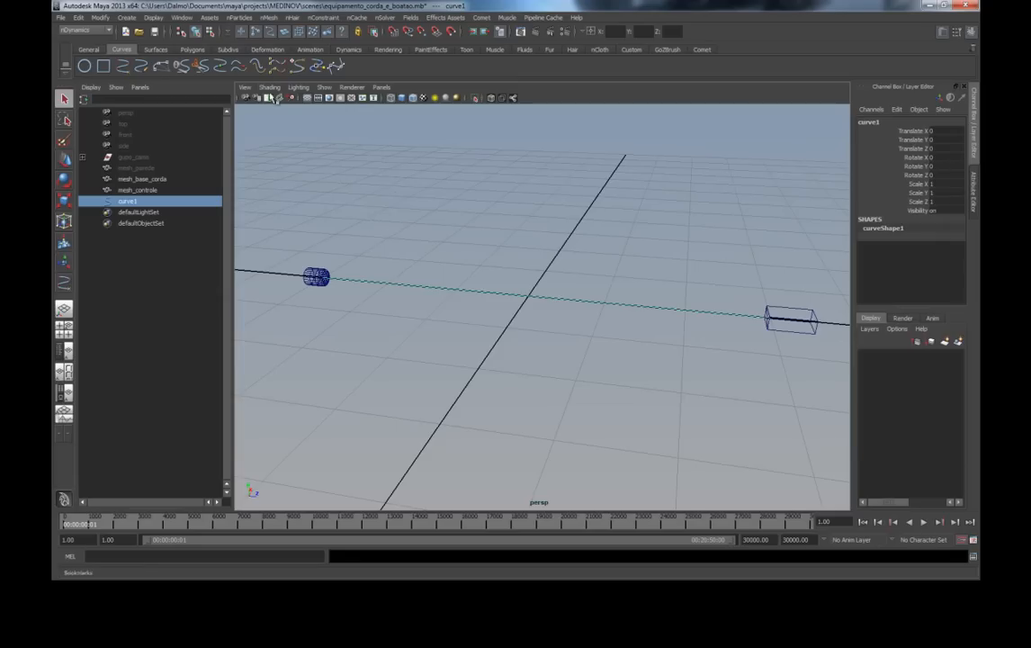
Step: Hide the viewport grid and examine the curve running between the cylinder and the box
left_click(307, 98)
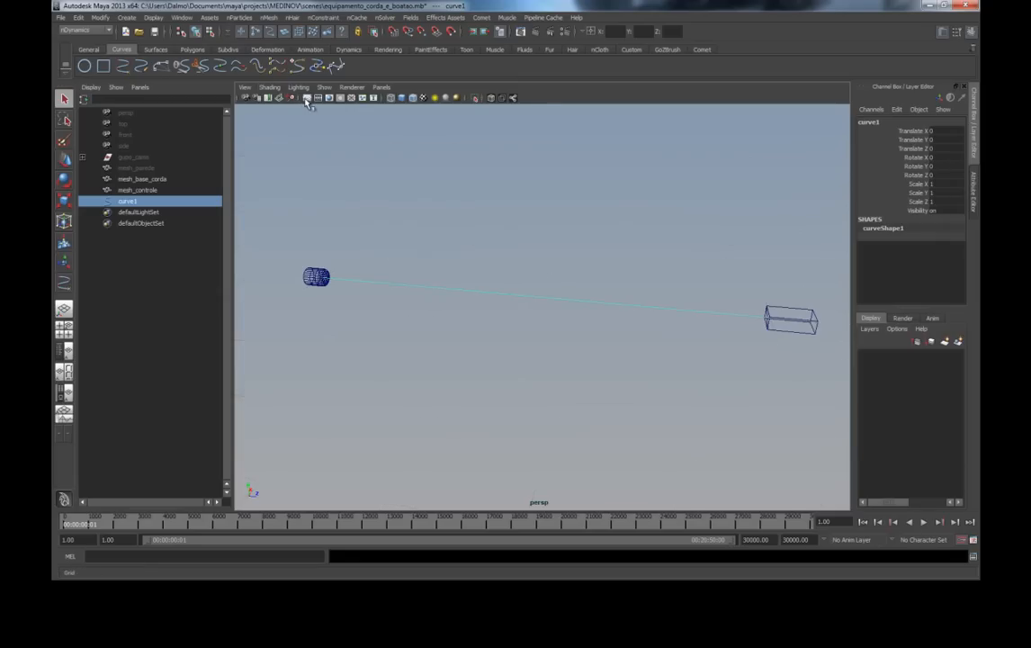
left_click_drag(509, 253, 537, 275, "alt")
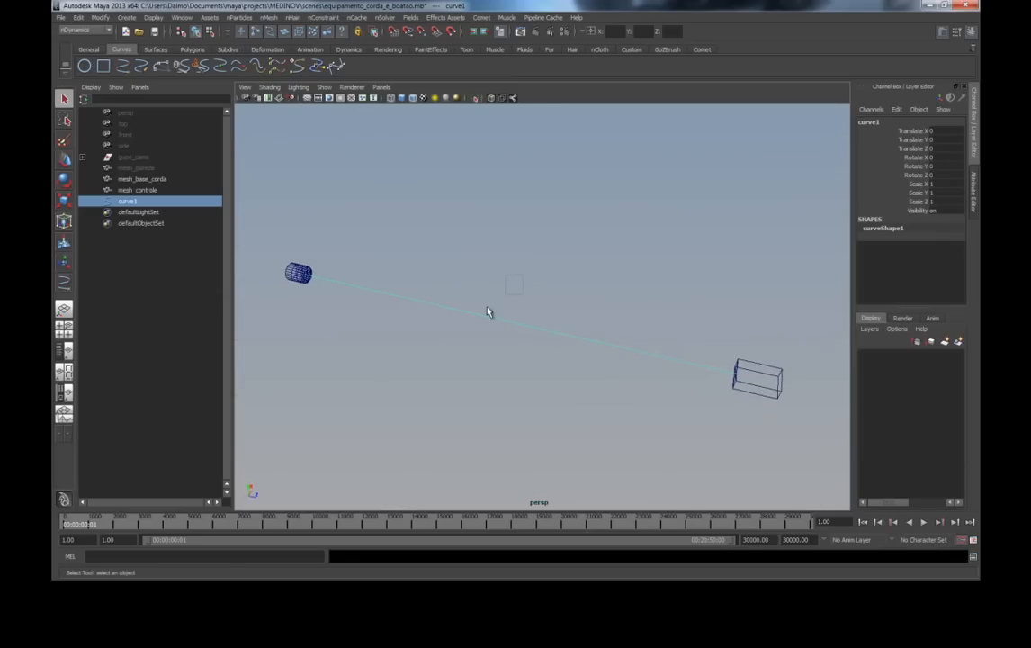
right_click_drag(465, 320, 479, 326)
left_click_drag(479, 327, 550, 368, "alt")
right_click_drag(548, 363, 541, 322)
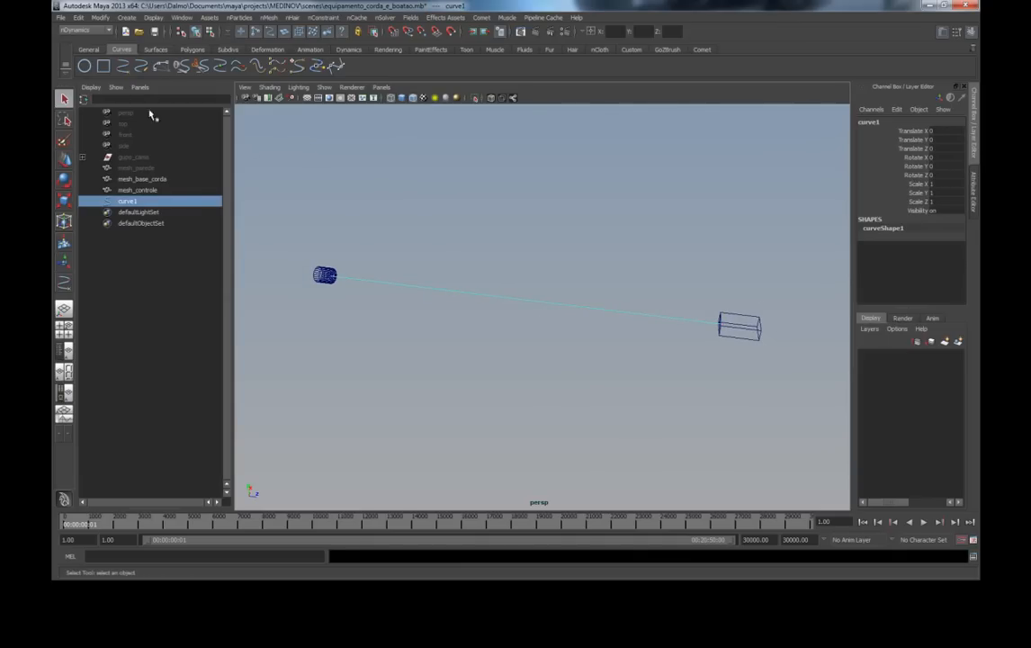
Step: Switch to the Surfaces menu set, open the Rebuild Curve options and reset them to their defaults
left_click(110, 33)
left_click(343, 205)
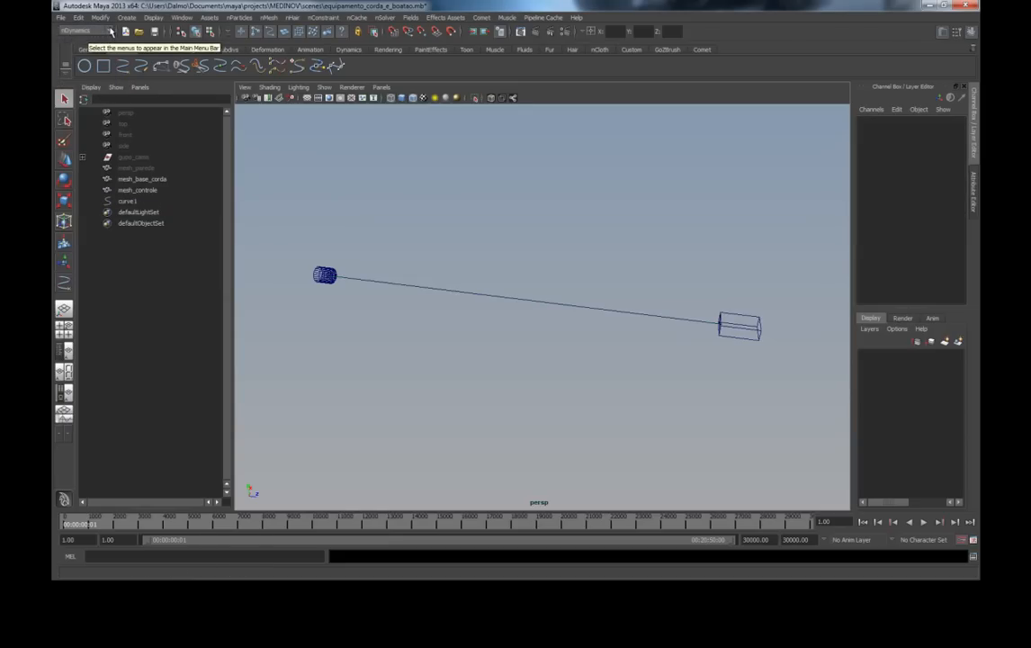
left_click(109, 33)
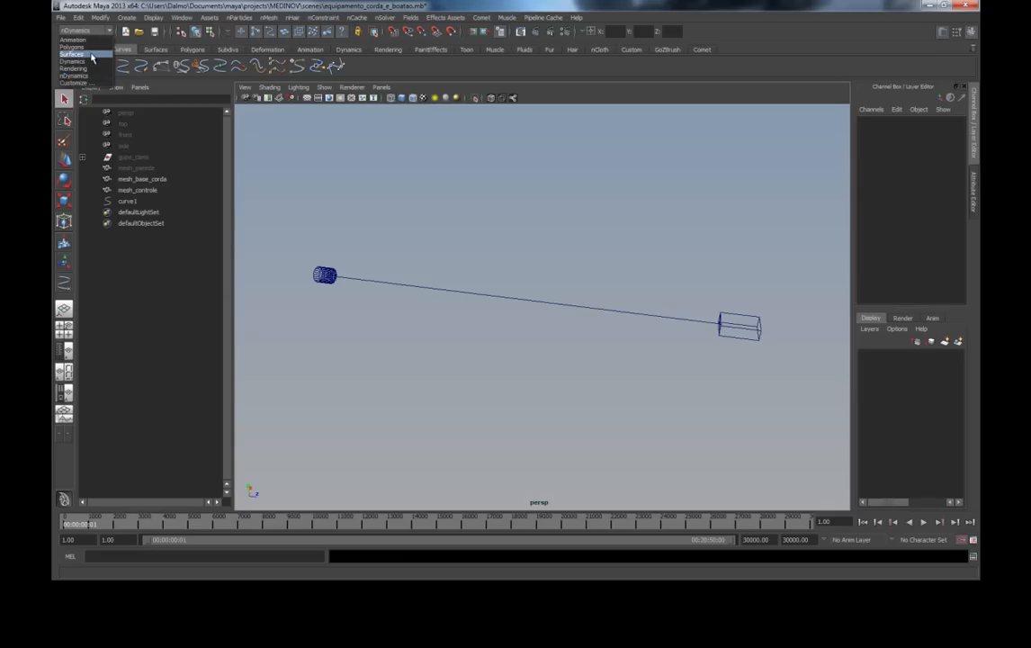
left_click(91, 55)
left_click(241, 17)
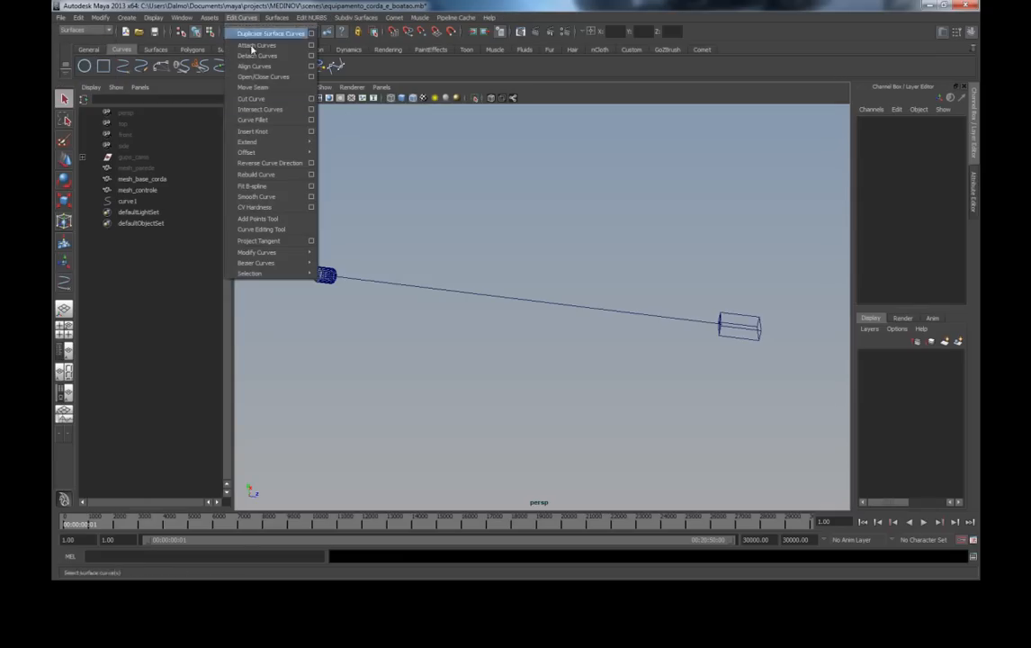
left_click(312, 175)
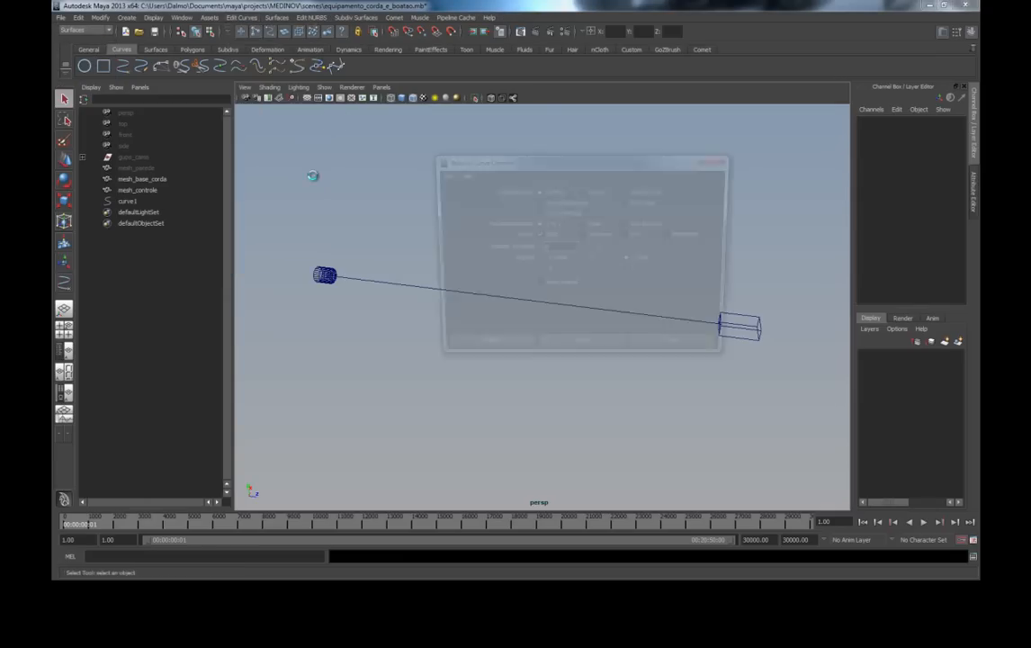
left_click(441, 174)
left_click(461, 200)
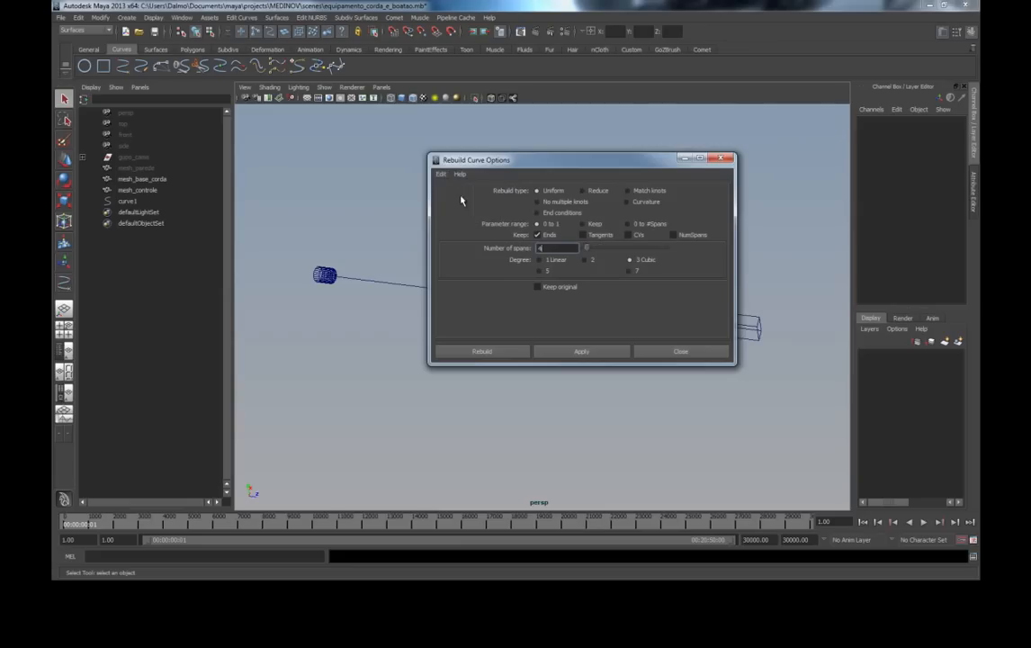
Step: Rebuild curve1 as a uniform cubic curve with enough spans to give it 23 control vertices
left_click_drag(513, 167, 717, 58)
middle_click_drag(534, 208, 497, 237, "alt")
left_click_drag(516, 225, 430, 381)
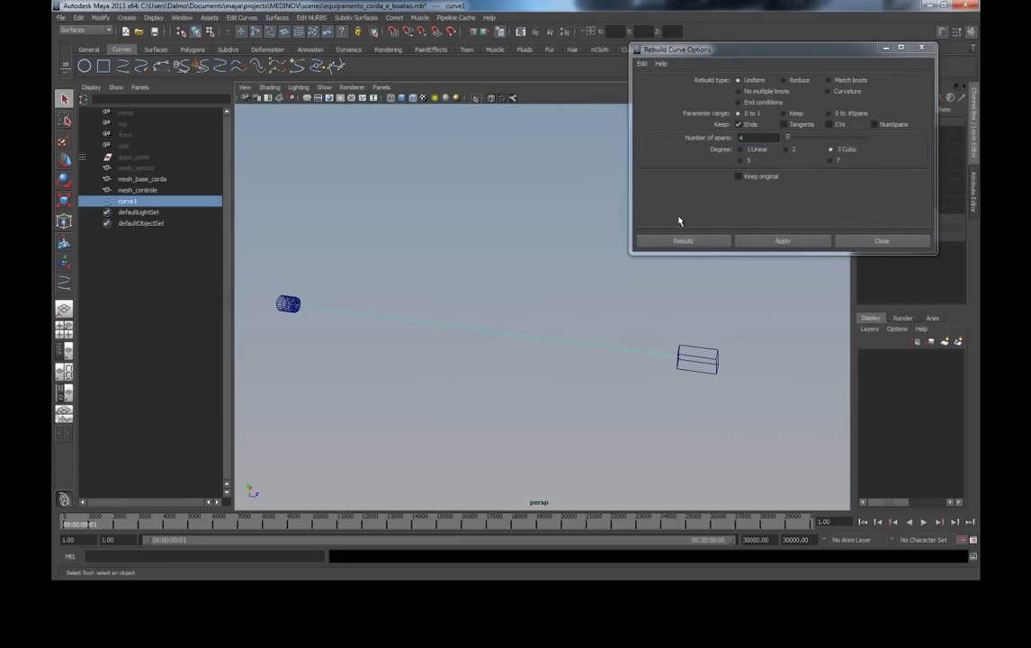
double_click(774, 138)
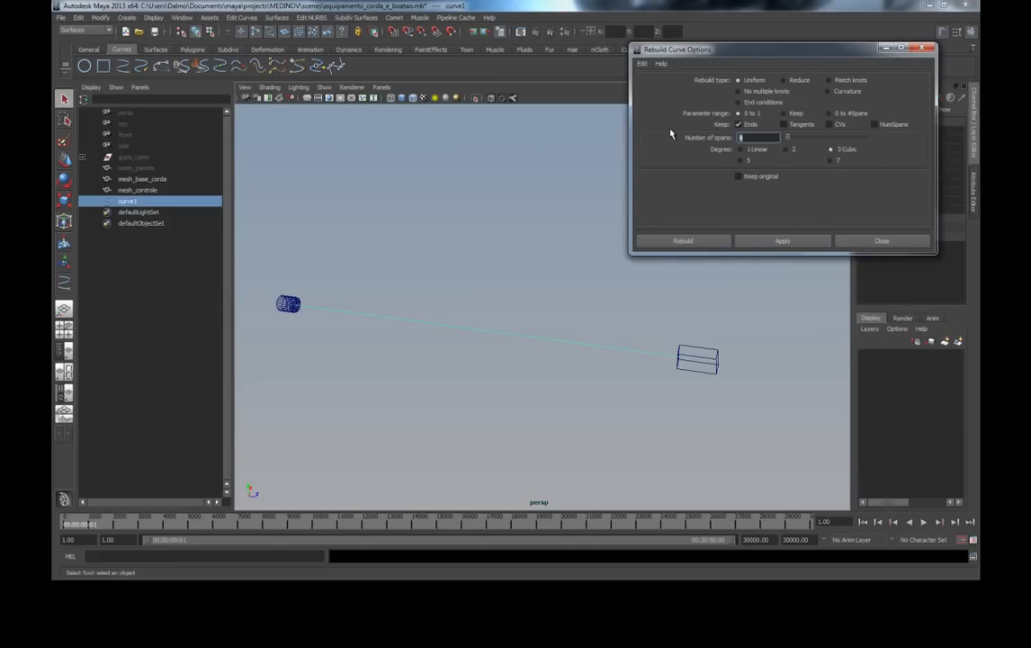
left_click(692, 241)
Step: Display and select all control vertices of the rebuilt curve to check their distribution, and return to object selection mode
right_click_drag(490, 331, 488, 306)
left_click_drag(454, 336, 292, 240, "alt")
left_click_drag(753, 364, 753, 366)
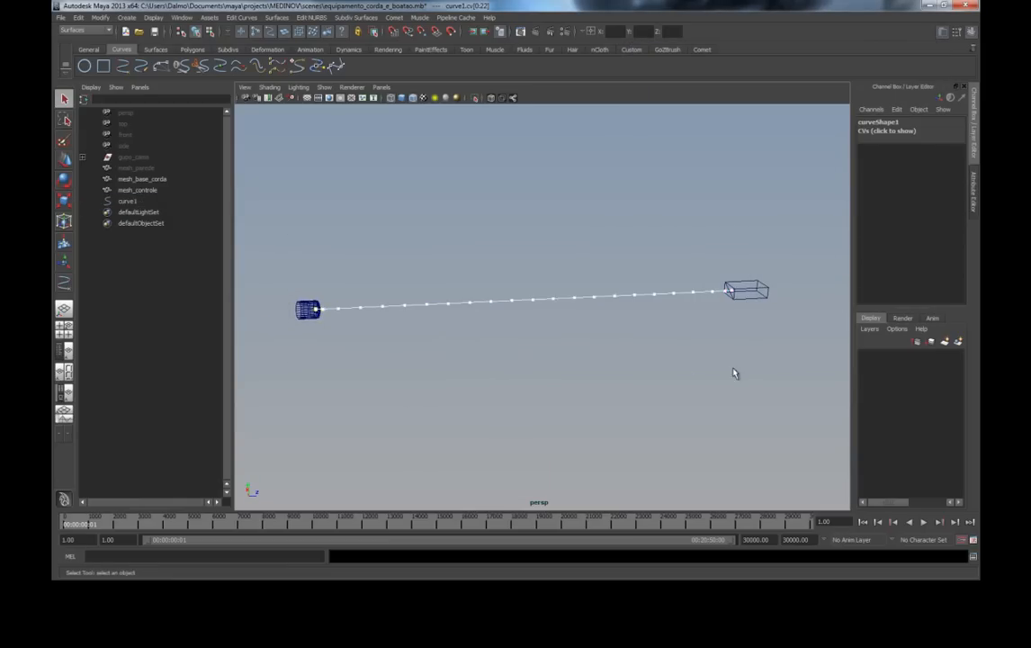
left_click_drag(587, 341, 519, 350, "alt")
left_click(518, 350)
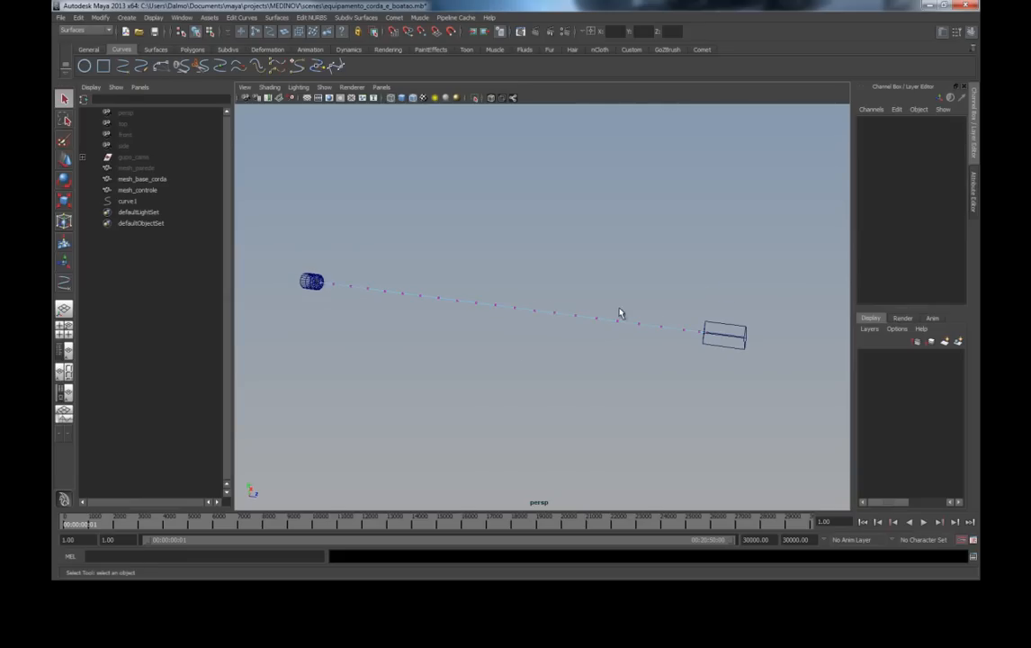
key("F8")
key("F8")
left_click(601, 299)
middle_click_drag(641, 301, 629, 285, "alt")
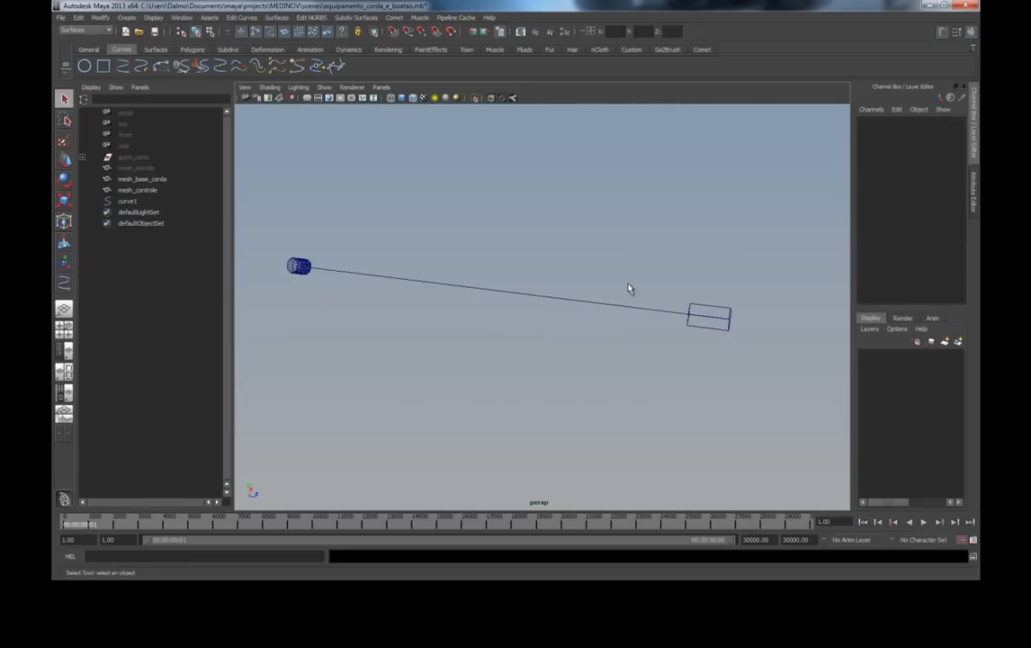
Step: Try moving the mesh_controle box away from the curve end, and undo the move
left_click(699, 308)
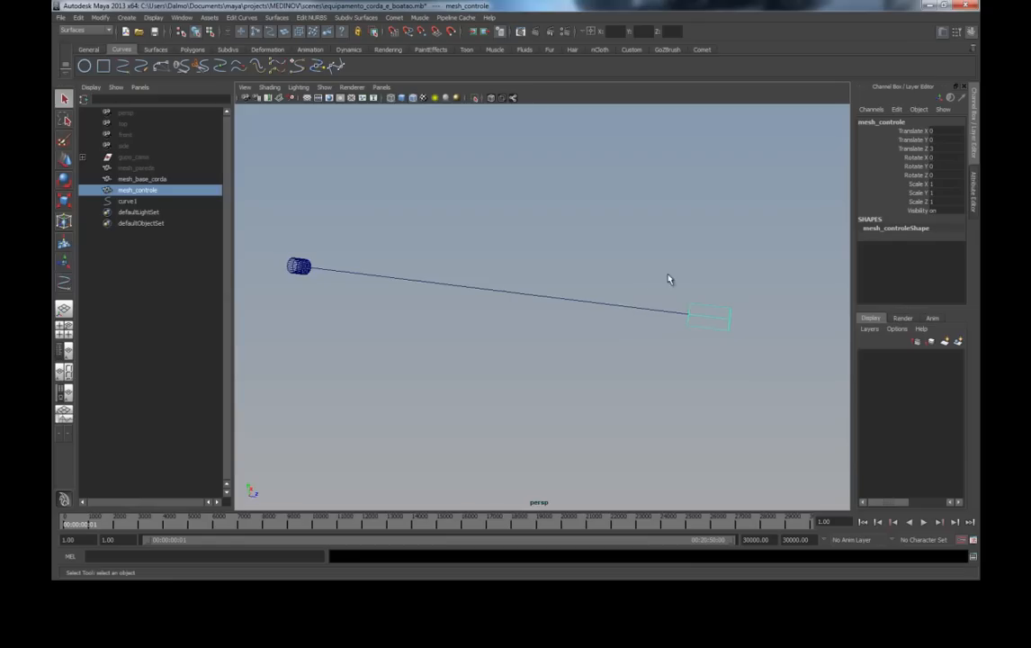
key("w")
left_click_drag(691, 319, 706, 378)
key("ctrl+z")
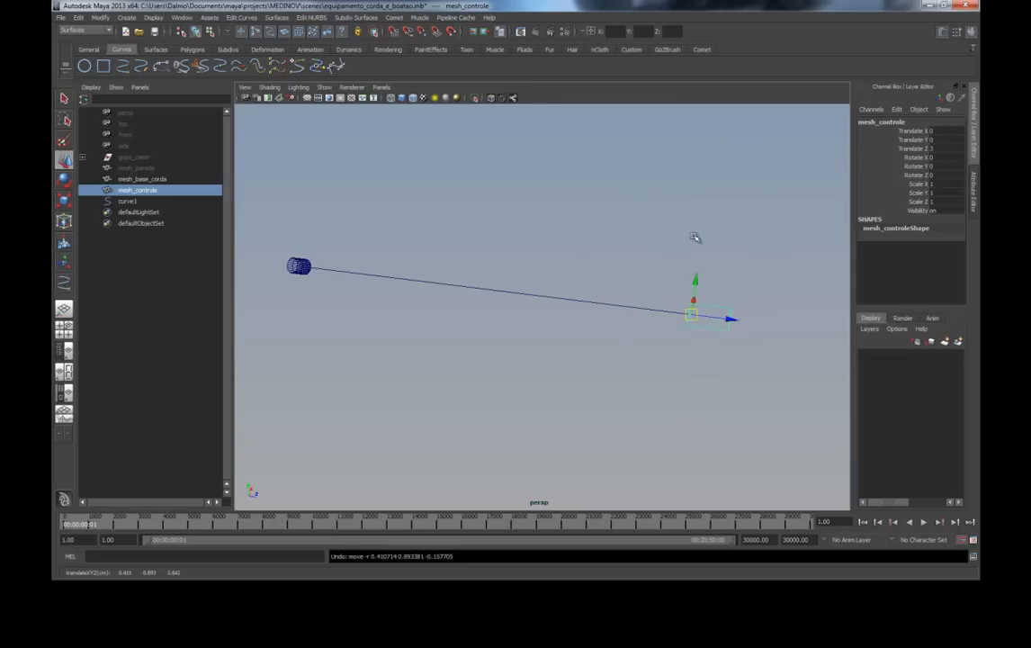
left_click(688, 375)
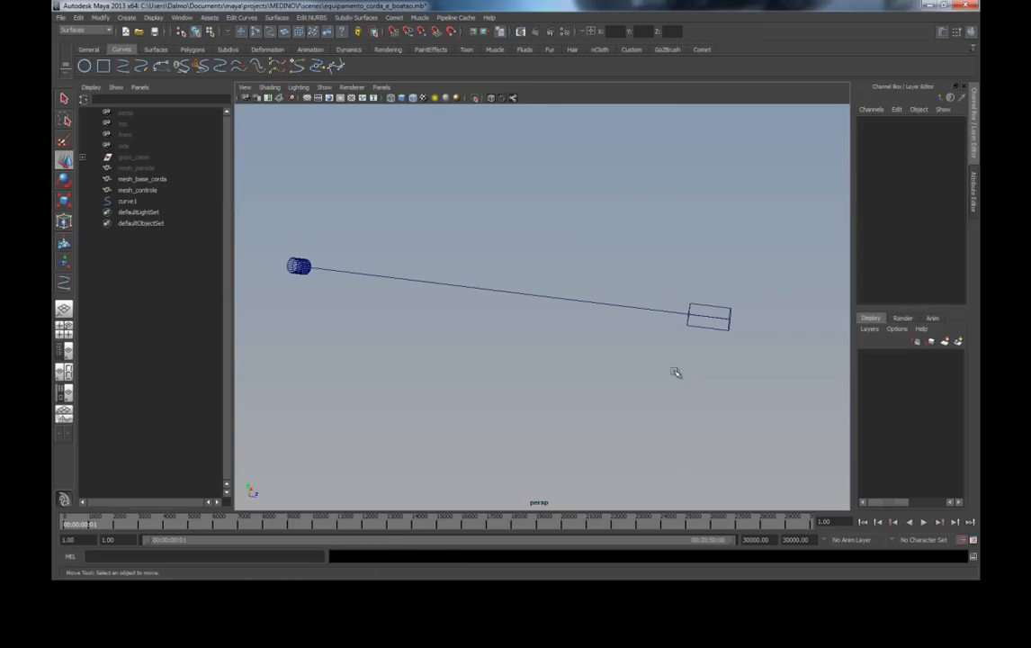
Step: Switch to shaded display, select the mesh_controle box and examine it up close where the curve meets it
key("5")
left_click_drag(681, 366, 661, 352, "alt")
middle_click_drag(661, 352, 621, 356, "alt")
left_click(700, 297)
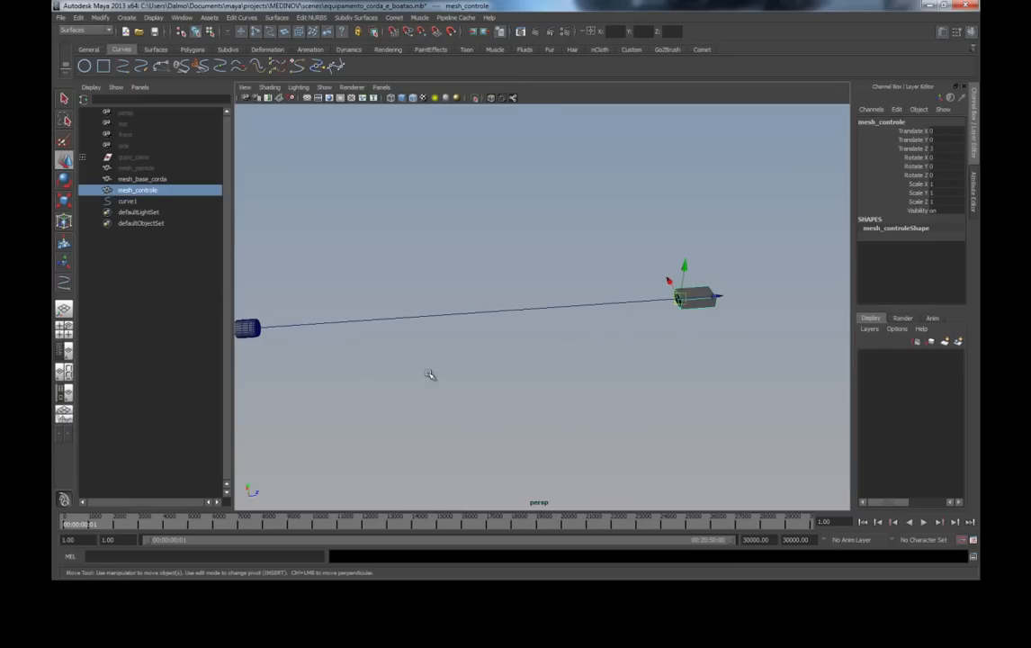
middle_click_drag(596, 346, 618, 365, "alt")
right_click_drag(617, 365, 720, 371, "alt")
middle_click_drag(720, 371, 606, 318, "alt")
left_click_drag(605, 317, 540, 311, "alt")
middle_click_drag(540, 312, 479, 294, "alt")
left_click_drag(479, 295, 468, 297, "alt")
middle_click_drag(468, 297, 537, 317, "alt")
right_click_drag(511, 320, 595, 327, "alt")
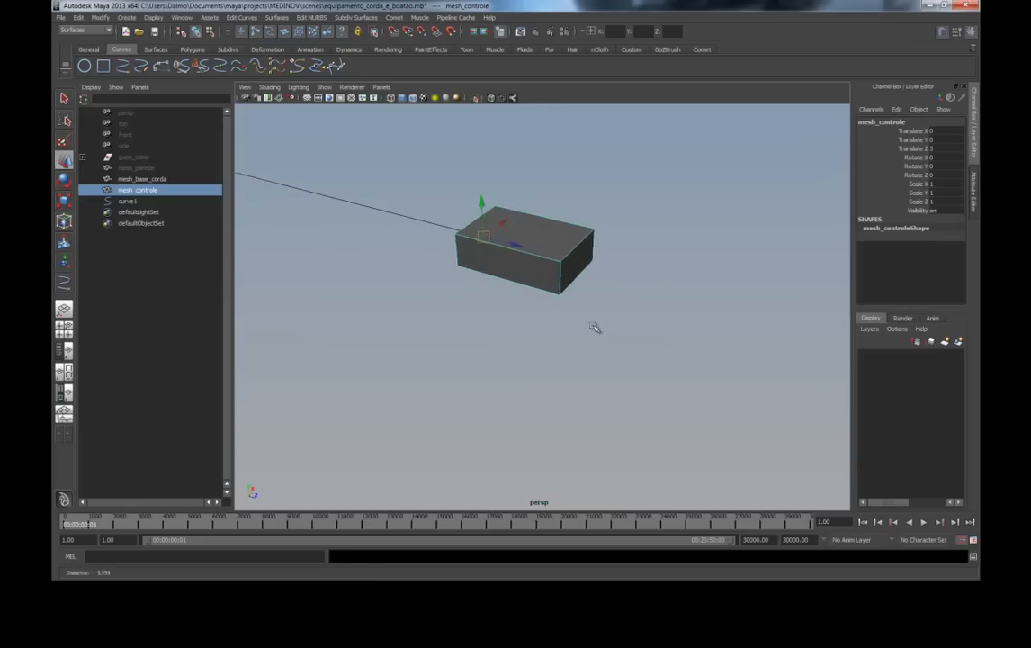
Step: Examine the mesh_controle box from several angles and the point where the curve meets it, and clear the selection
middle_click_drag(595, 327, 591, 364, "alt")
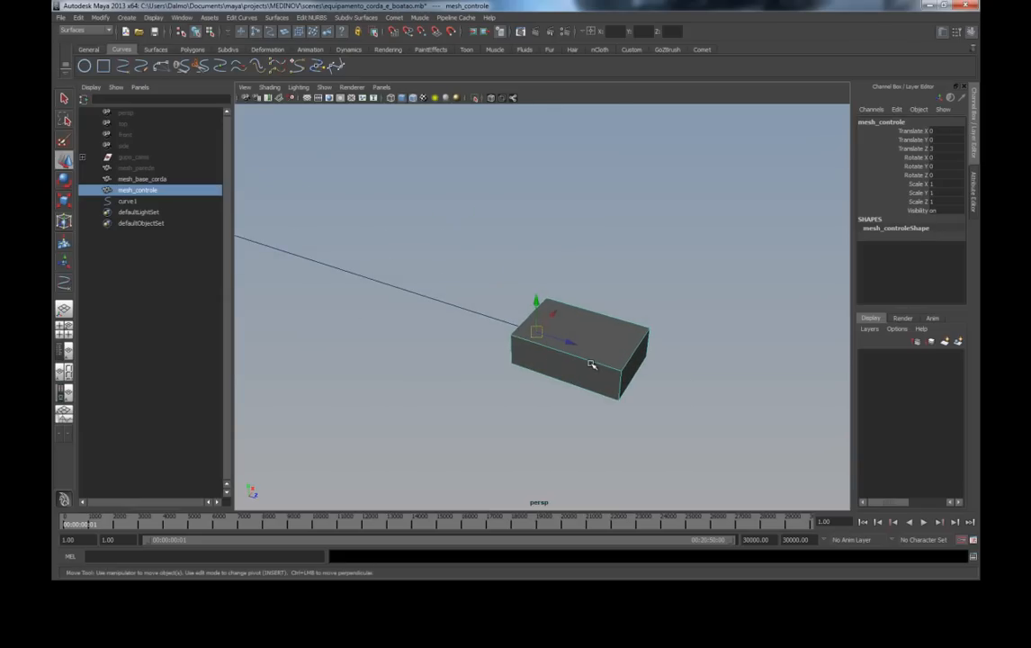
scroll(591, 364, "up", 5)
left_click_drag(592, 364, 660, 340, "alt")
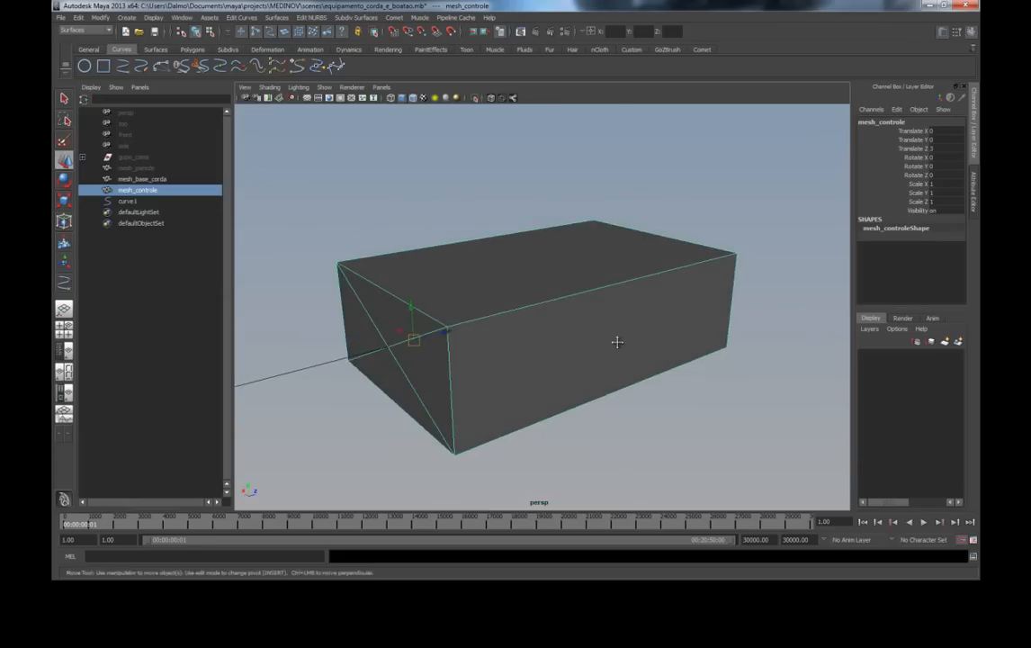
middle_click_drag(618, 341, 704, 310, "alt")
right_click_drag(704, 311, 604, 332, "alt")
left_click_drag(605, 332, 516, 347, "alt")
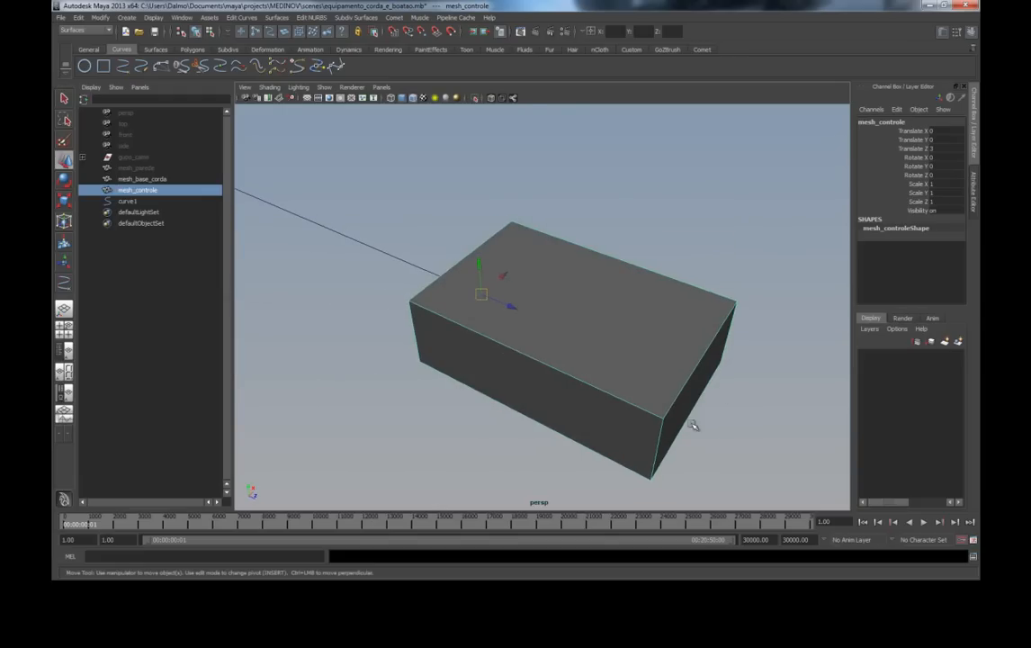
right_click_drag(590, 357, 426, 319, "alt")
middle_click_drag(453, 321, 581, 325, "alt")
left_click_drag(502, 336, 535, 317, "alt")
middle_click_drag(491, 302, 442, 307, "alt")
left_click_drag(459, 327, 536, 297, "alt")
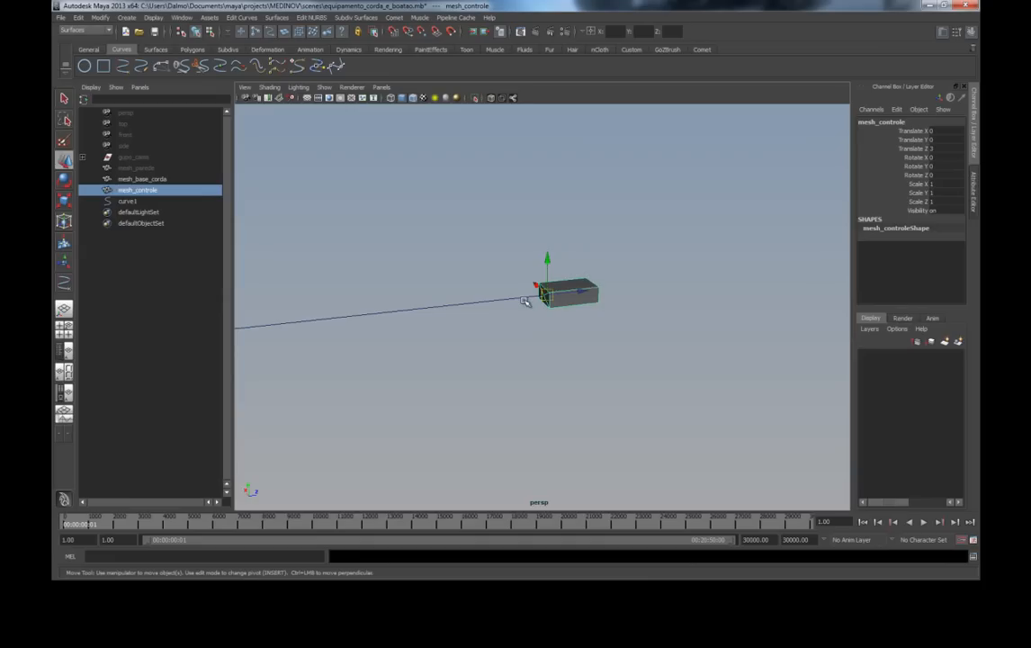
left_click(521, 333)
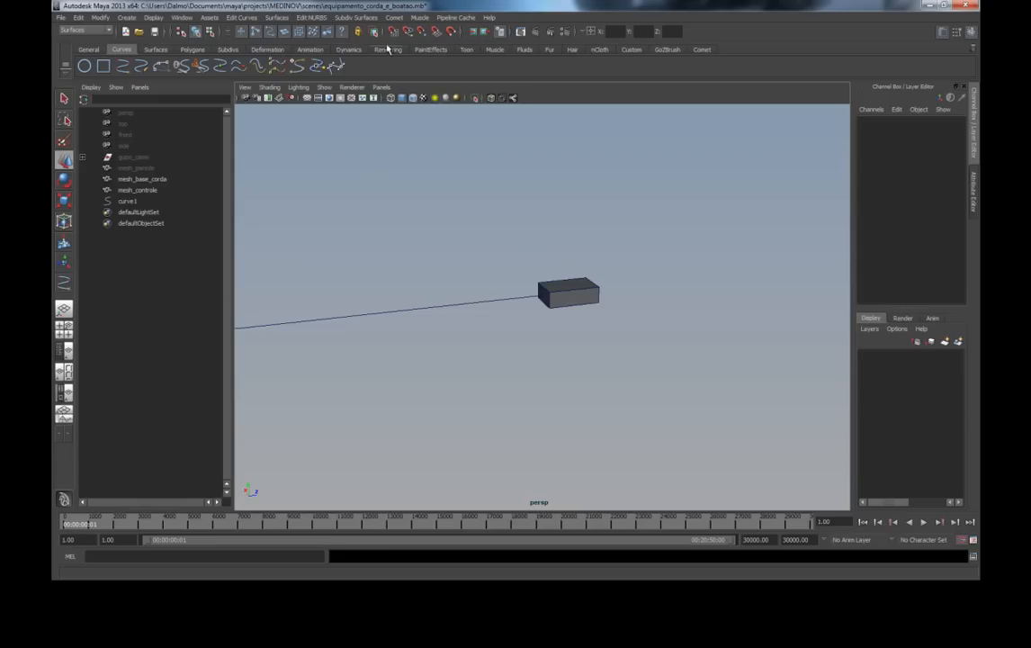
Step: Create a Comet cube-shaped control curve at the scene origin, between the cylinder and the box
left_click(702, 50)
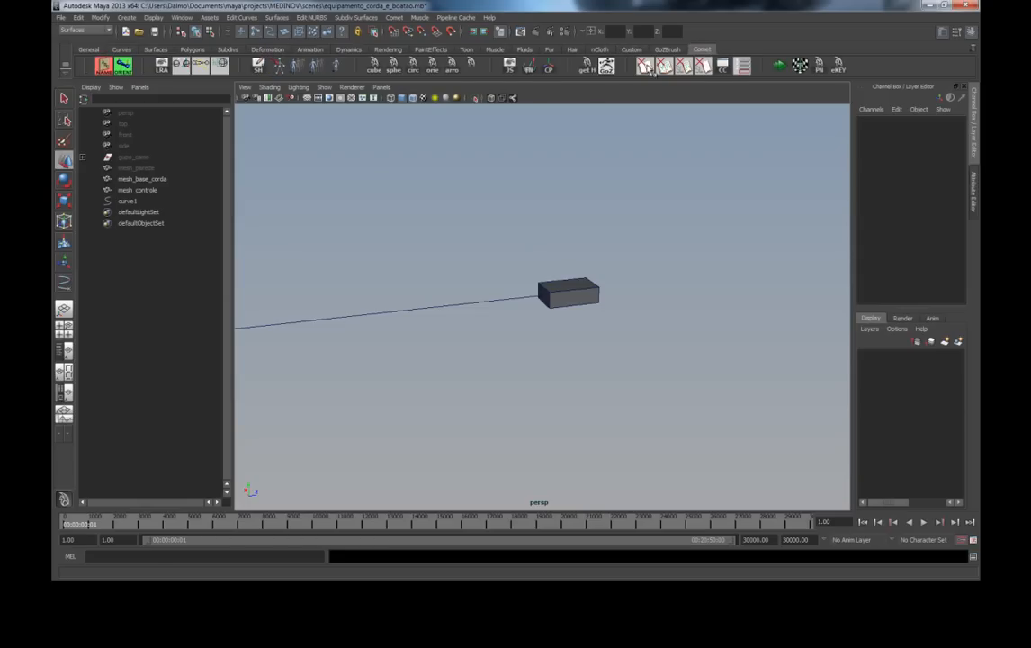
left_click(373, 65)
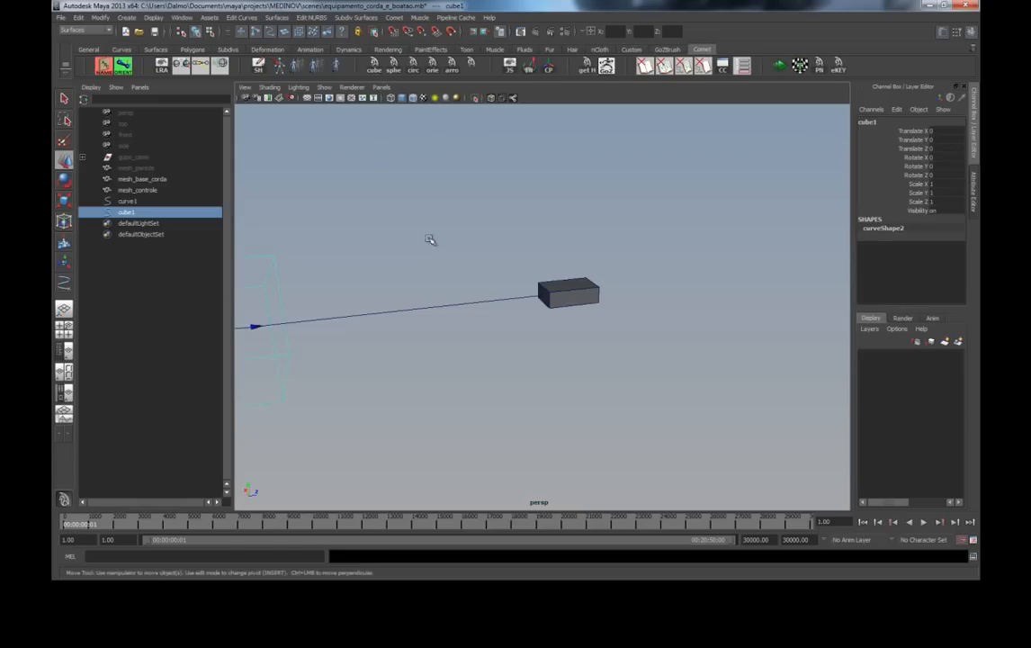
middle_click_drag(430, 239, 555, 197, "alt")
left_click_drag(555, 197, 497, 206, "alt")
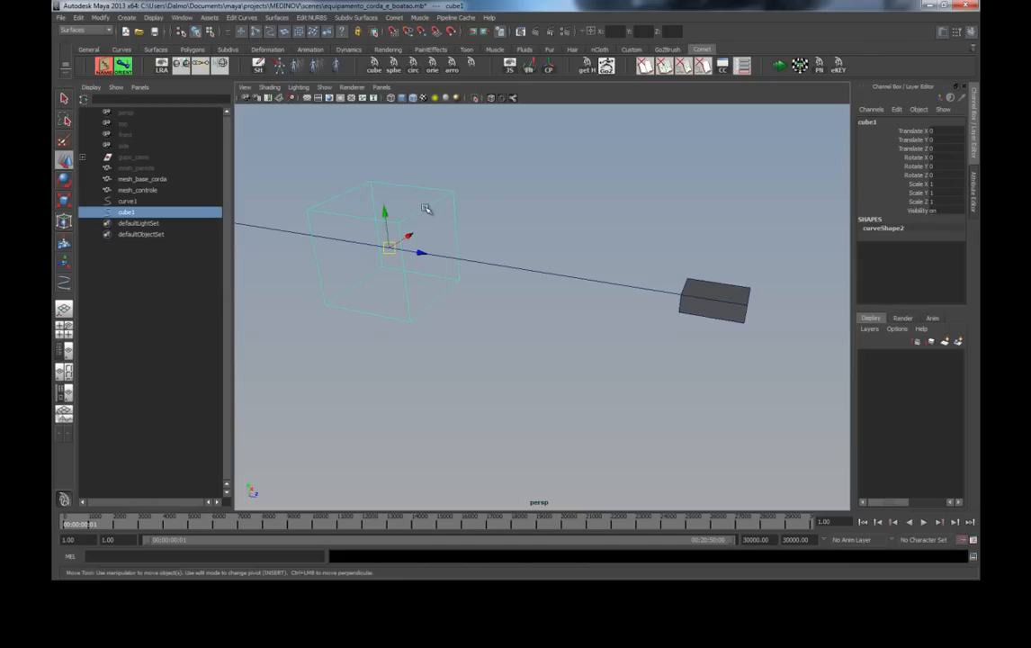
Step: Rename the new cube control curve as controle_CTRL
left_click(882, 122)
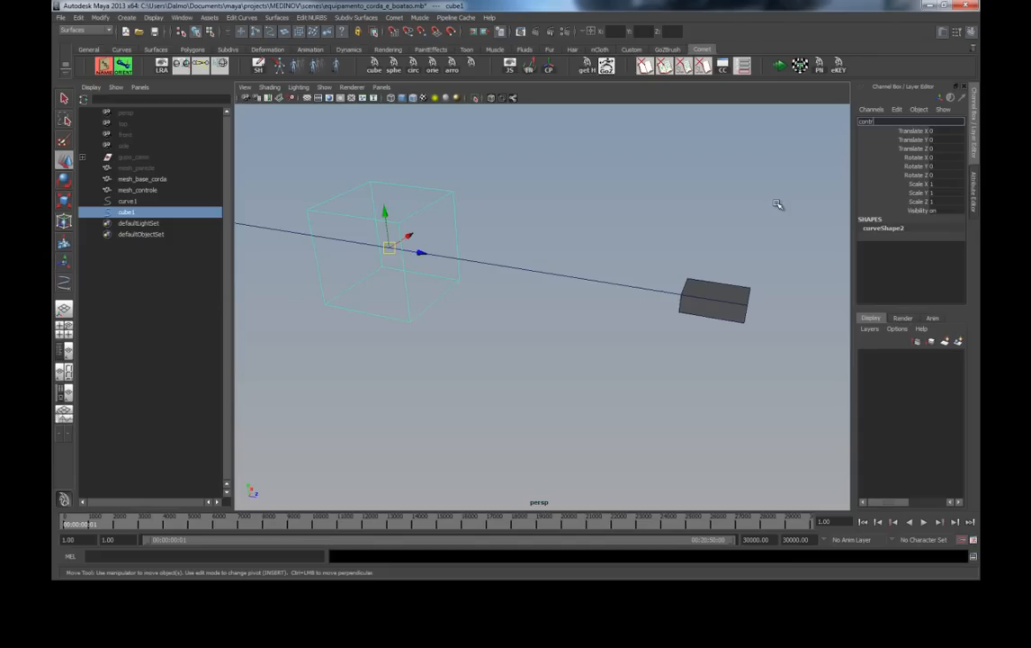
key("BackSpace")
key("BackSpace")
key("BackSpace")
key("BackSpace")
key("BackSpace")
key("BackSpace")
key("Return")
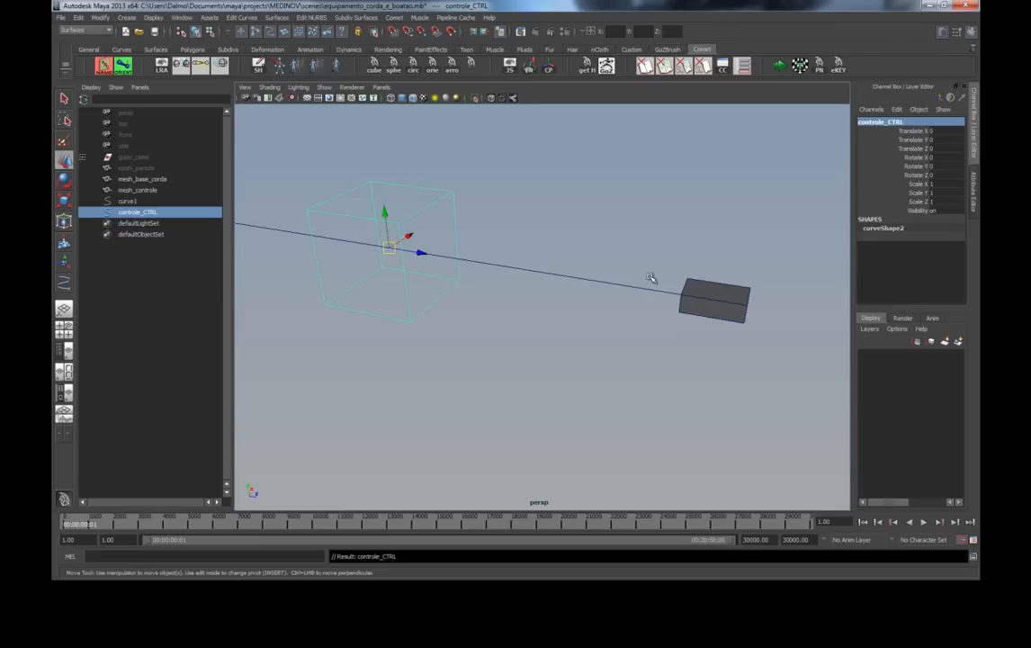
Step: Select the mesh_controle box and the mesh_base_corda cylinder to check their names
left_click(690, 292)
left_click_drag(618, 262, 500, 263, "alt")
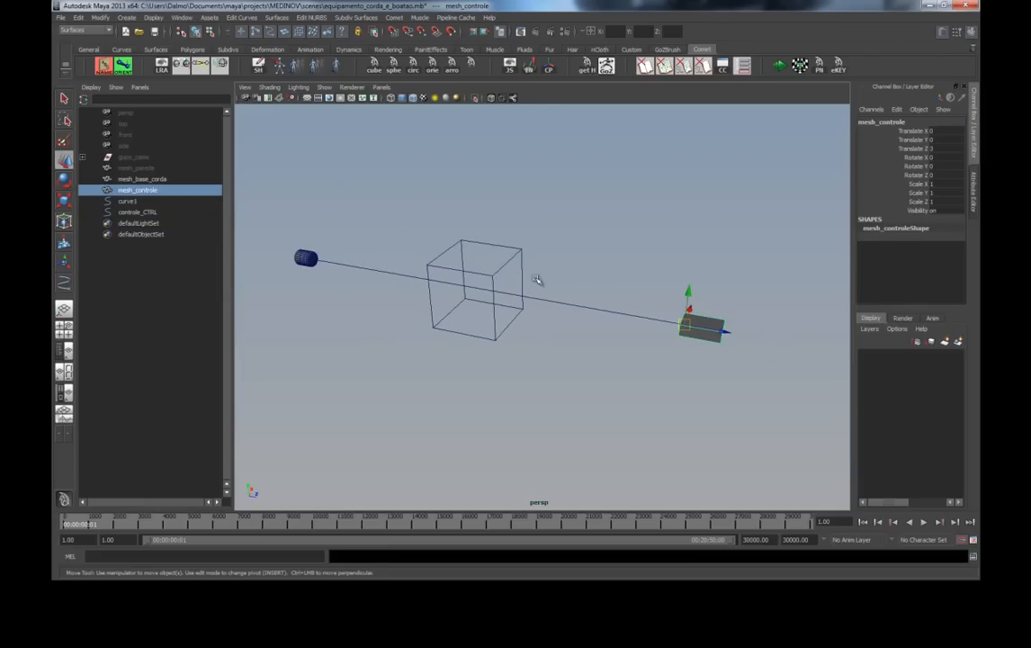
left_click(306, 259, "shift")
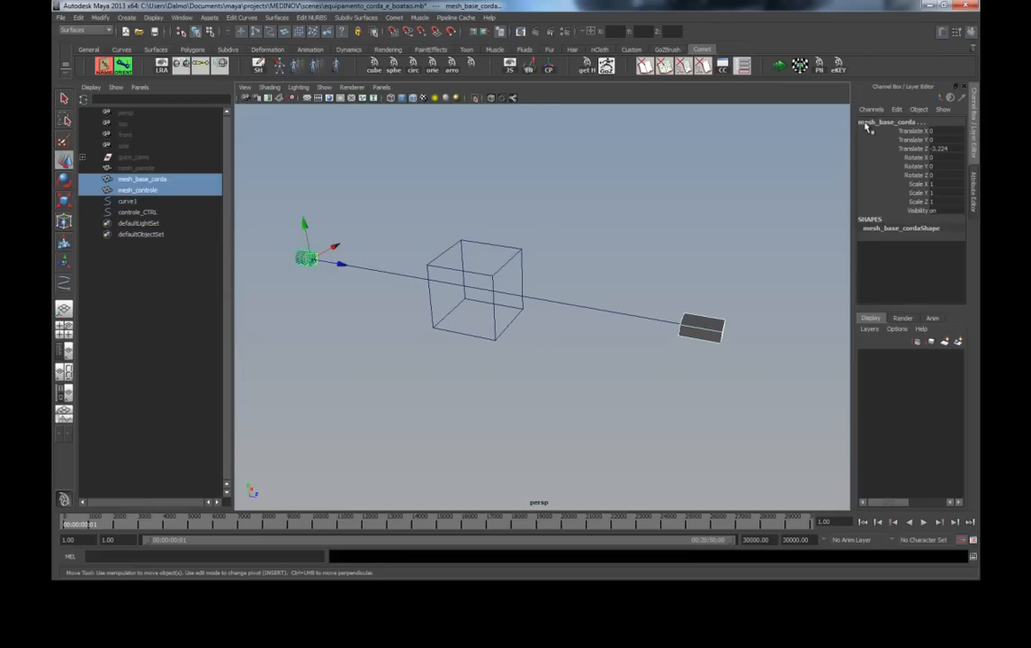
Step: Set the visibility of the hidden mesh_parede wall to 1
left_click(135, 168)
key("f")
left_click(942, 209)
type("1")
key("Return")
left_click_drag(684, 261, 409, 266, "alt")
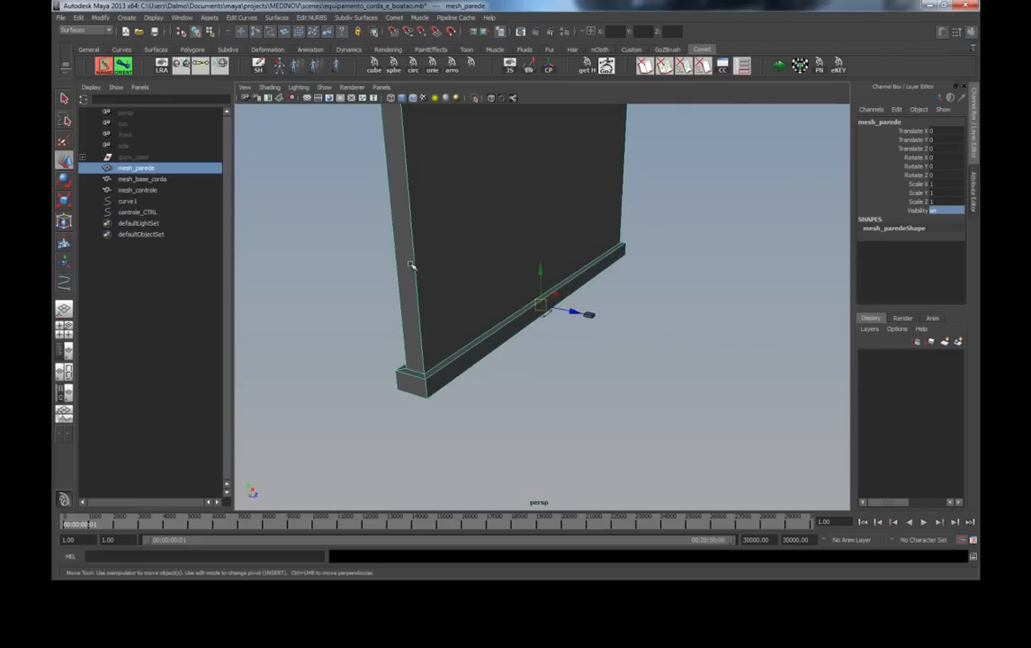
Step: Turn on the visibility of the hidden gupo_cama bed group and clear the selection
left_click(137, 157)
double_click(947, 209)
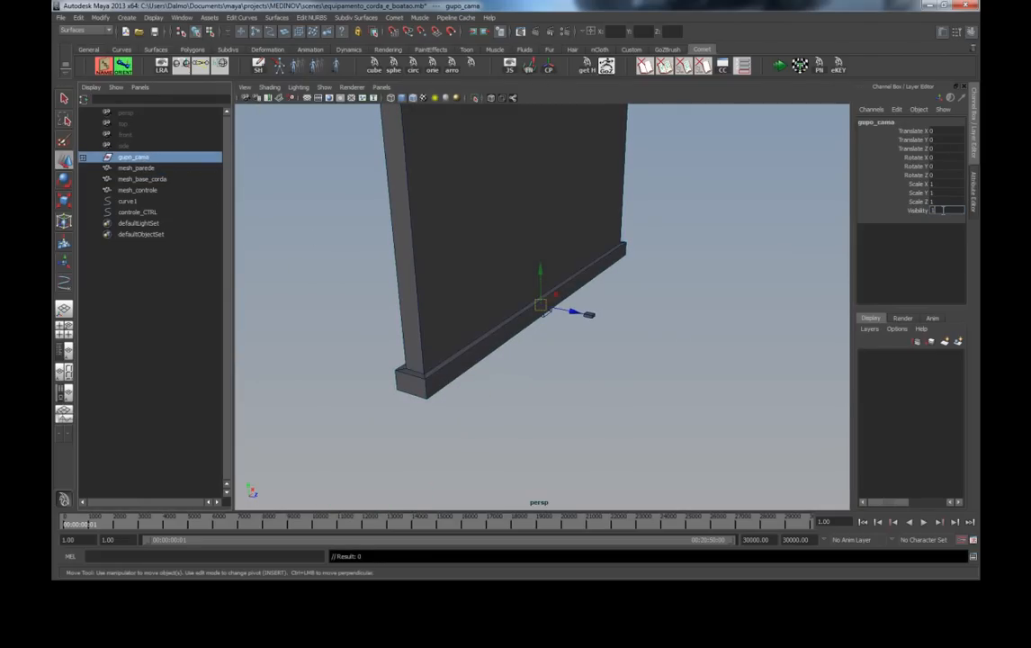
key("Return")
middle_click_drag(781, 322, 736, 376, "alt")
left_click(635, 249)
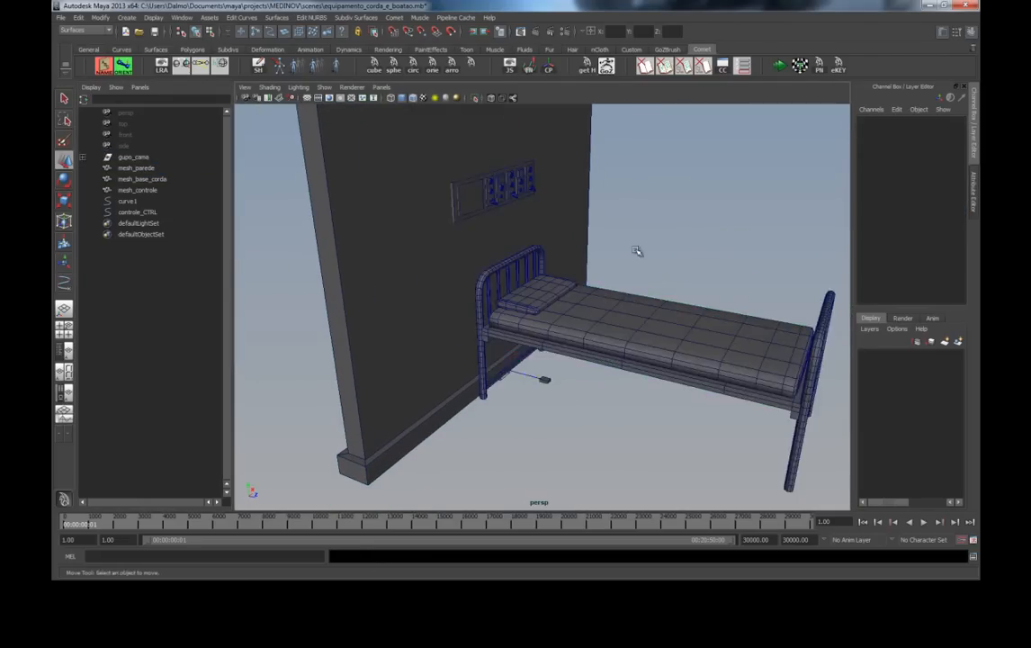
Step: Examine the mesh_quadro_cama panel on the wall above the bed and check its name
middle_click_drag(637, 251, 643, 284, "alt")
right_click_drag(455, 265, 578, 262, "alt")
middle_click_drag(562, 259, 596, 268, "alt")
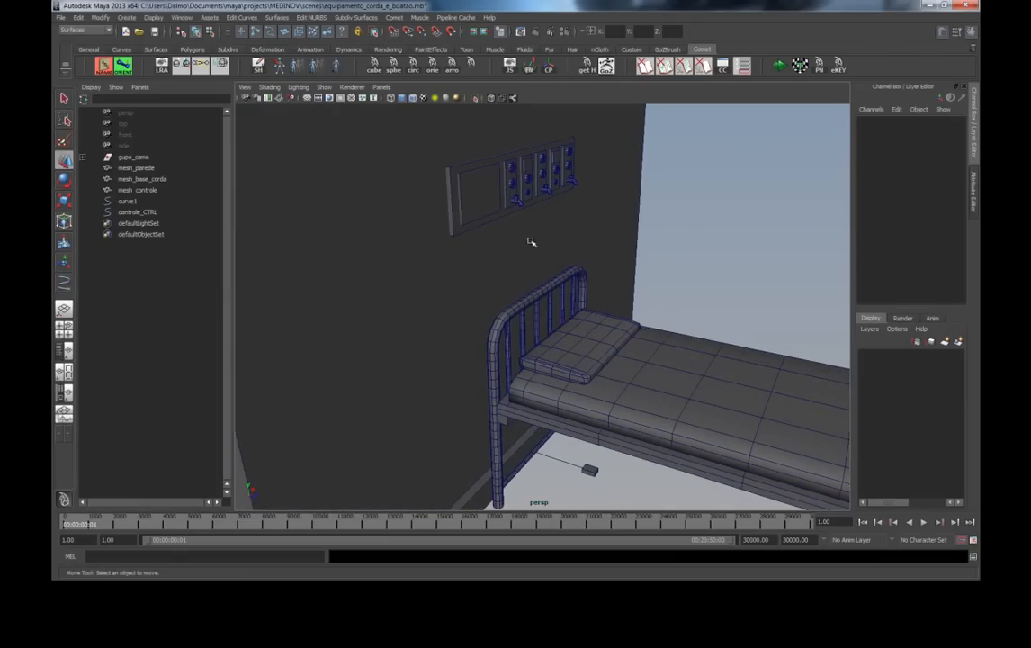
left_click(478, 211)
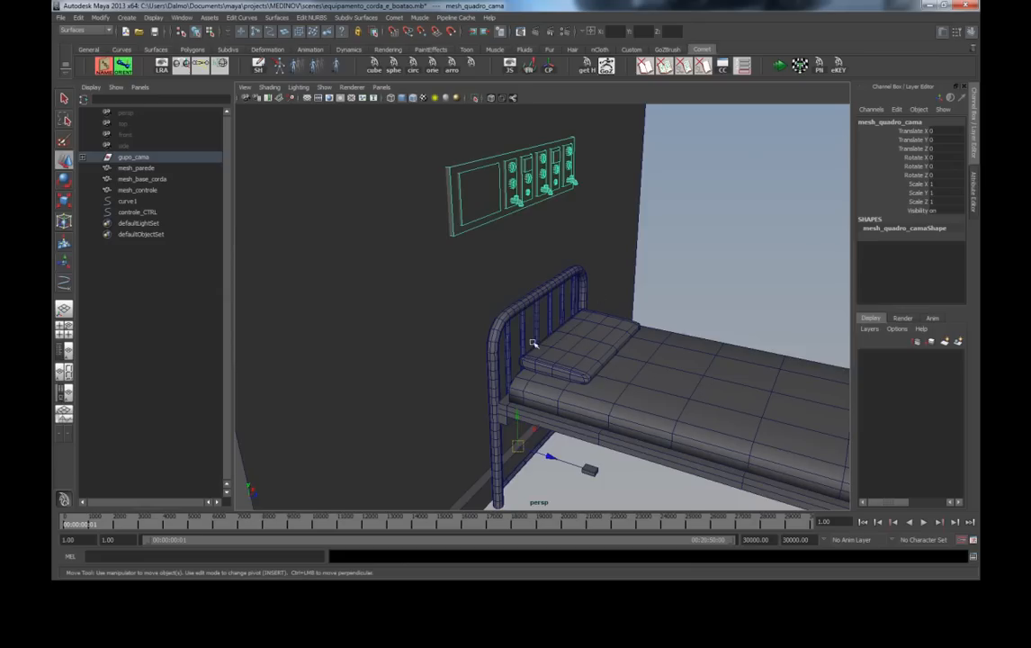
left_click(644, 241)
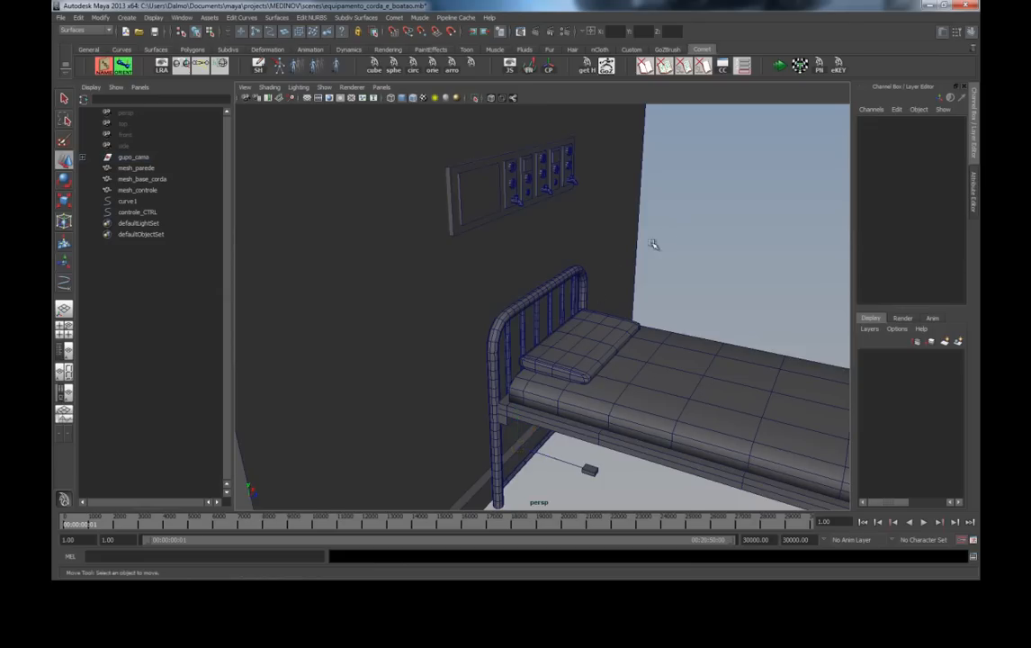
Step: Hide the gupo_cama group and the mesh_parede wall together by setting their visibility to 0
left_click(135, 157)
left_click(137, 168, "ctrl")
double_click(935, 211)
type("0")
key("Return")
left_click(614, 315)
Step: Group the controle_CTRL cube curve twice, so that it sits inside two nested parent groups
middle_click_drag(585, 377, 600, 252, "alt")
scroll(578, 317, "up", 5)
middle_click_drag(615, 329, 601, 247, "alt")
scroll(578, 206, "up", 3)
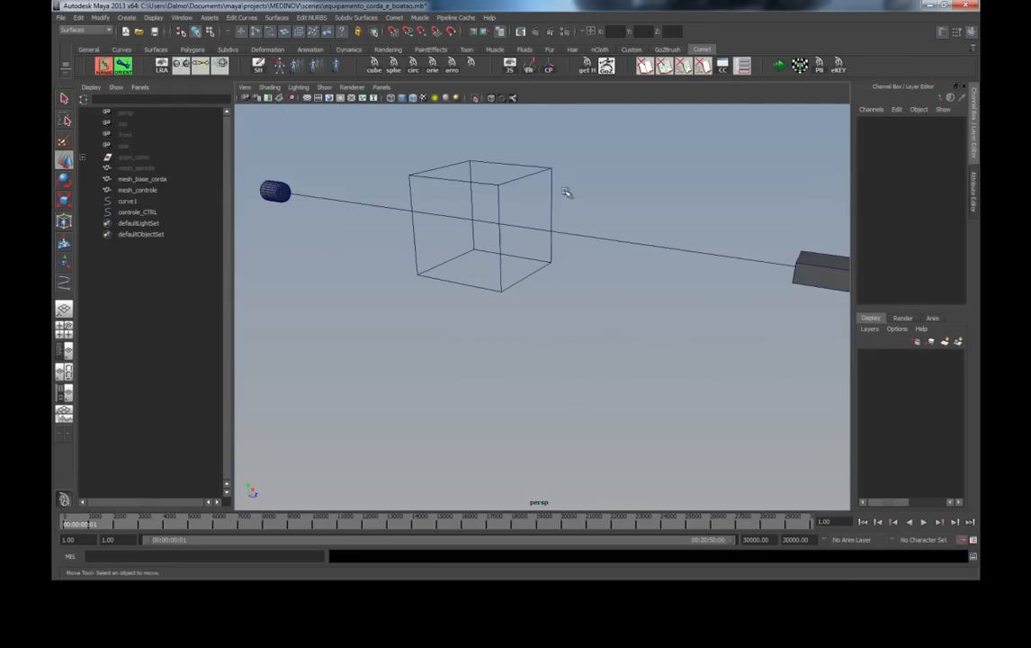
left_click_drag(578, 207, 492, 120)
left_click_drag(622, 203, 564, 226, "alt")
scroll(578, 221, "down", 2)
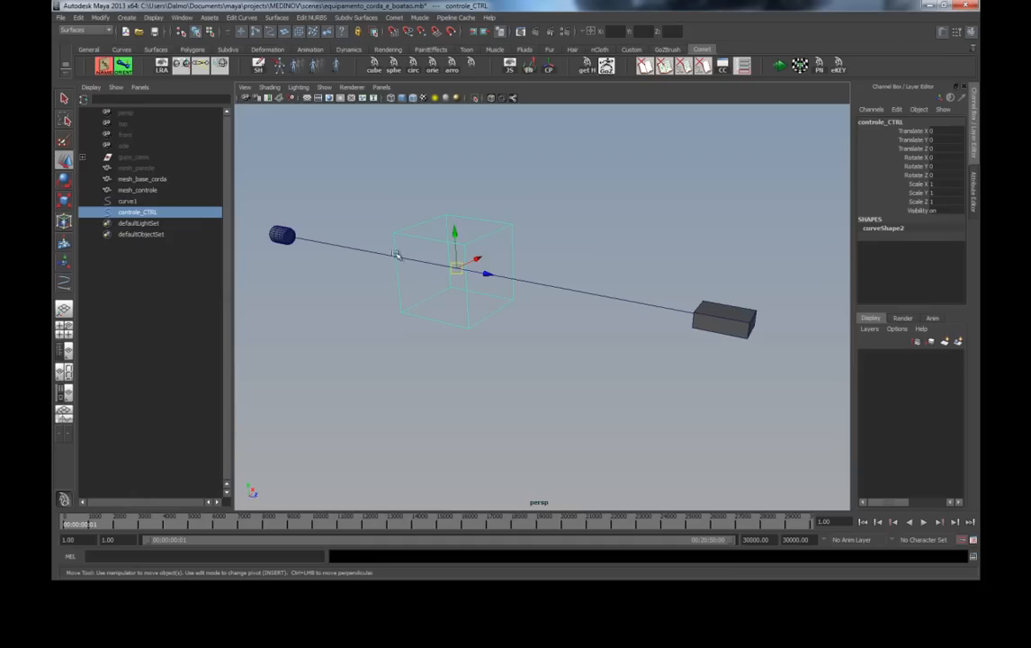
left_click(537, 235)
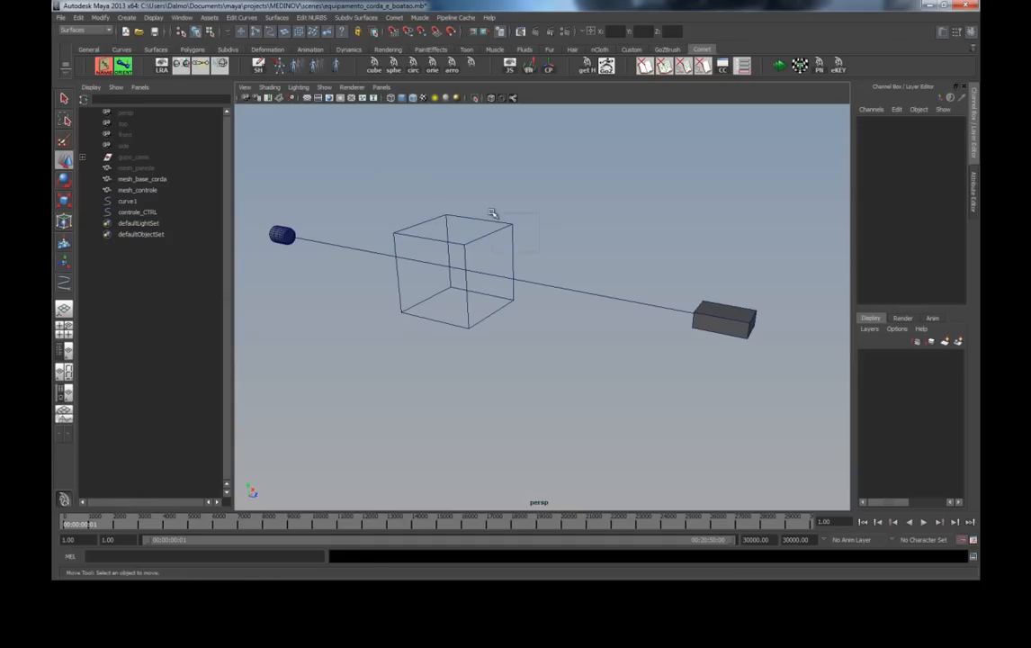
left_click(504, 223)
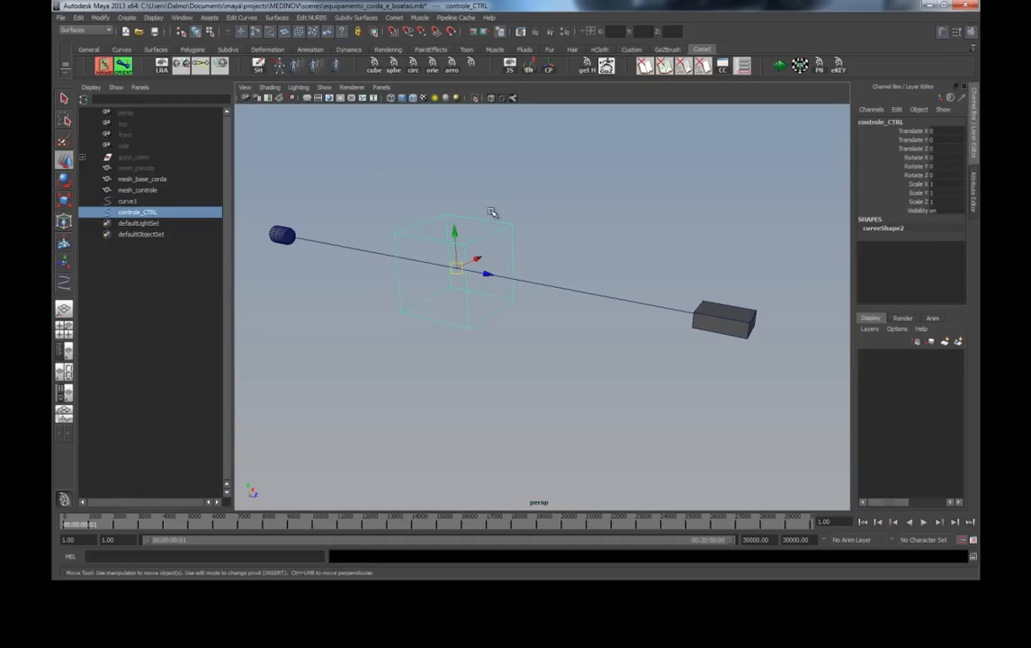
key("ctrl+g")
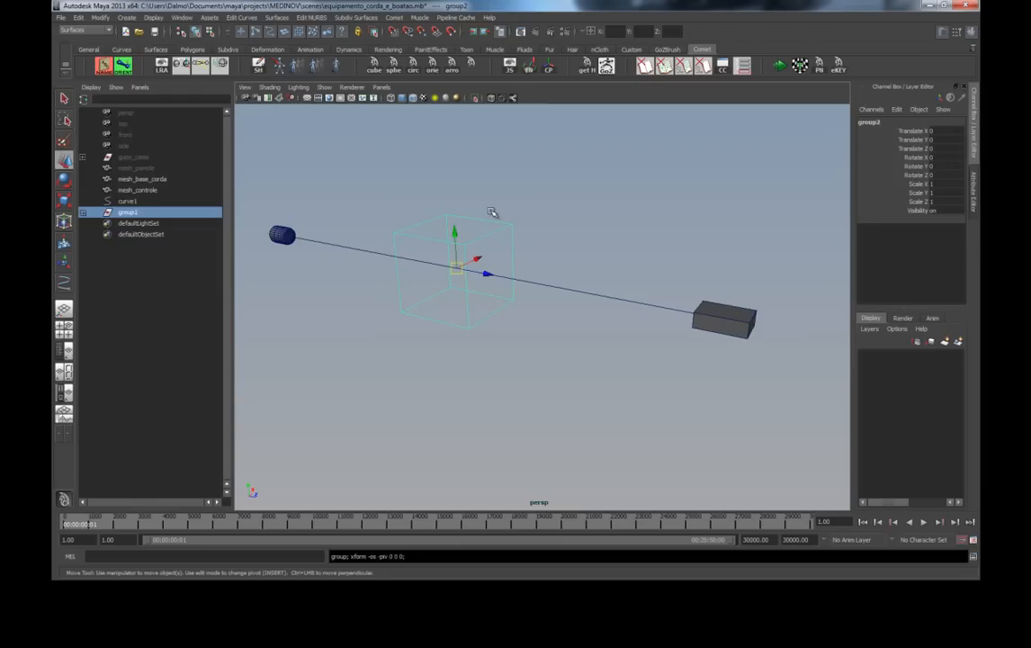
Step: Expand the new hierarchy and rename the inner group as controle_CTRL_SDK, reusing the control curve's name
left_click(82, 213)
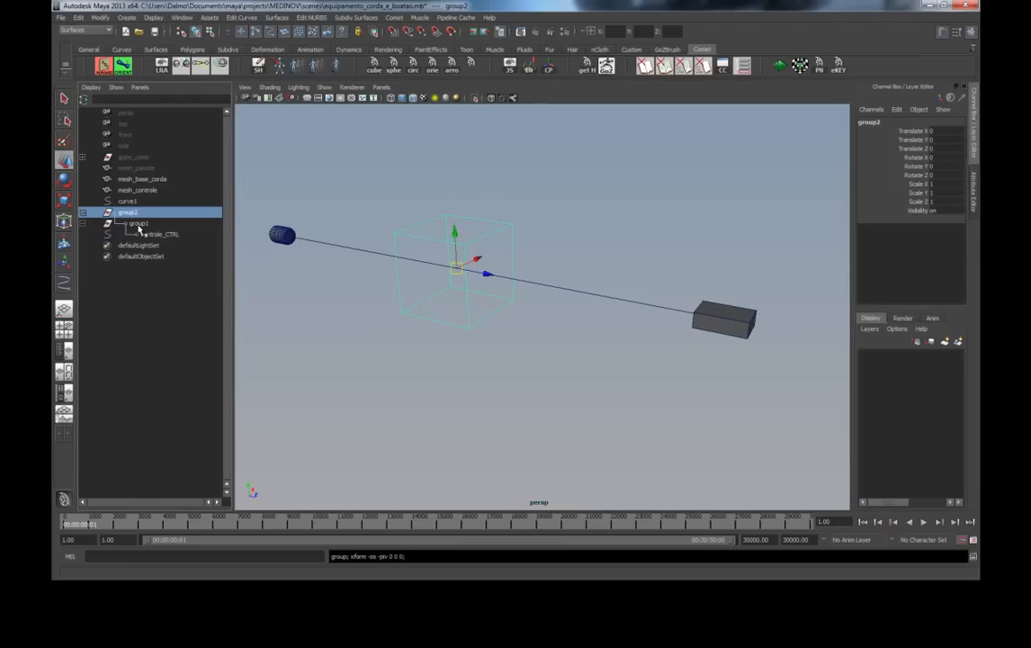
double_click(152, 235)
key("ctrl+c")
left_click(145, 224)
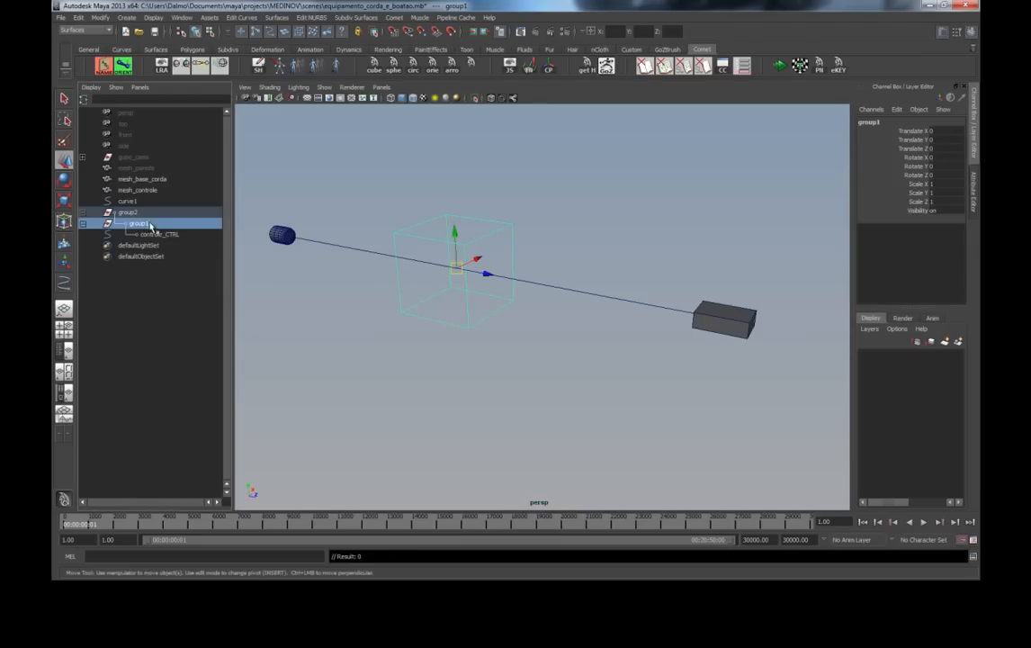
double_click(136, 224)
key("ctrl+v")
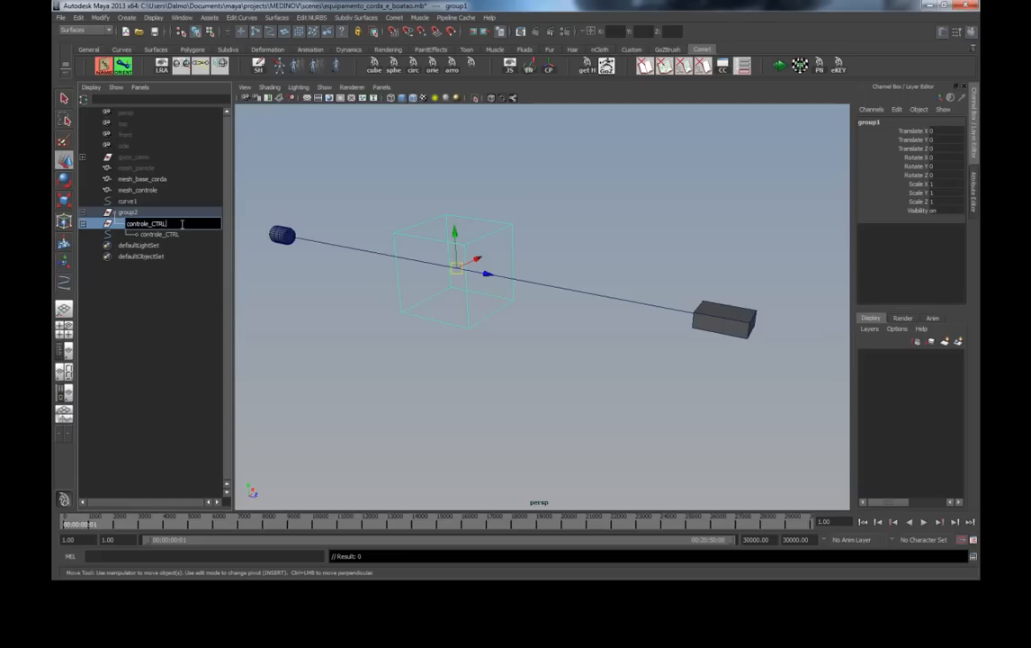
type("_SDK")
key("Return")
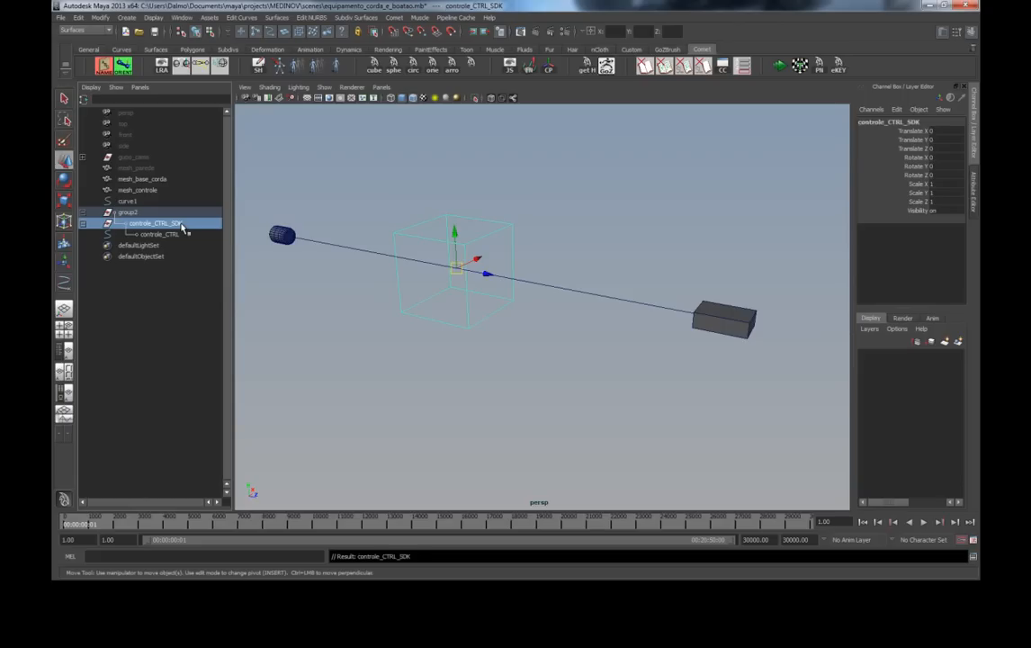
Step: Rename the outer group as controle_CTRL_0 and clear the selection
left_click(137, 211)
double_click(135, 212)
key("ctrl+v")
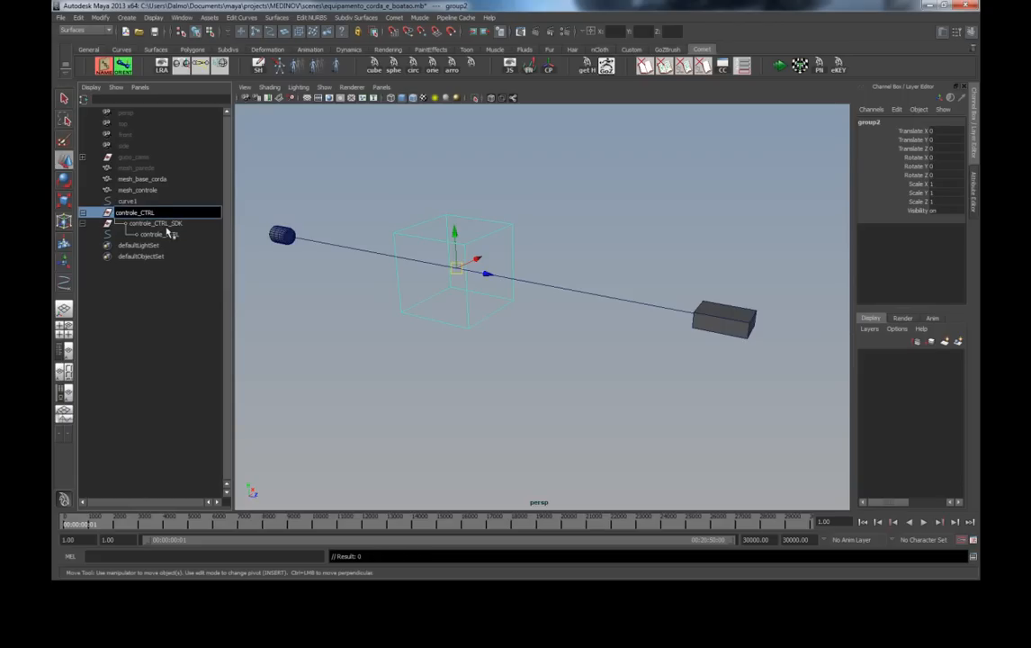
type("_0")
key("Return")
left_click(333, 261)
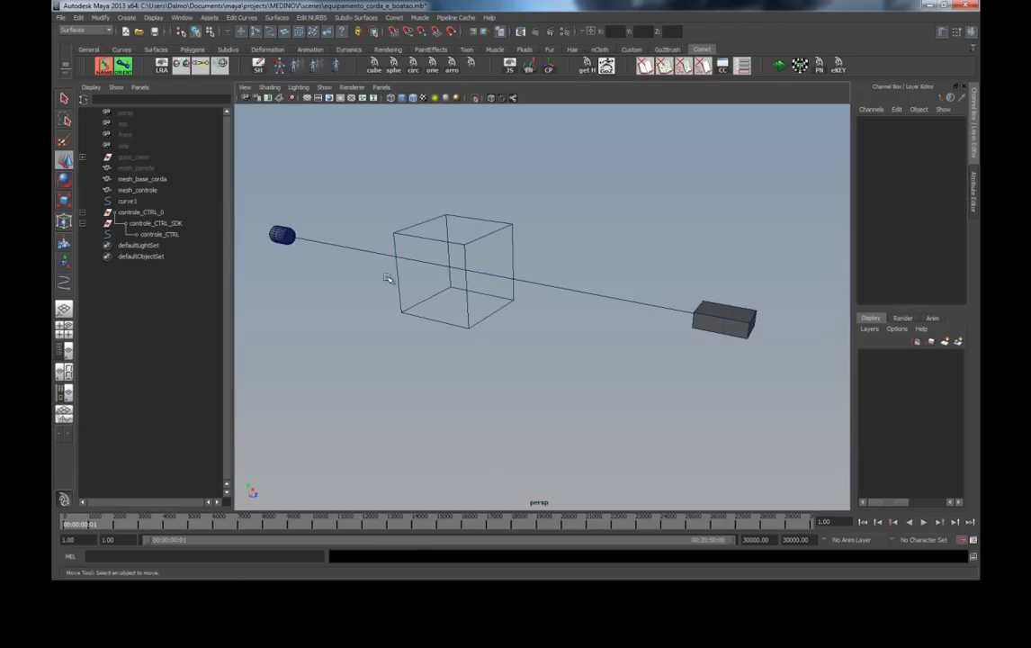
Step: Parent the controle_CTRL_0 group under the mesh_controle box and clear the selection
left_click(154, 214)
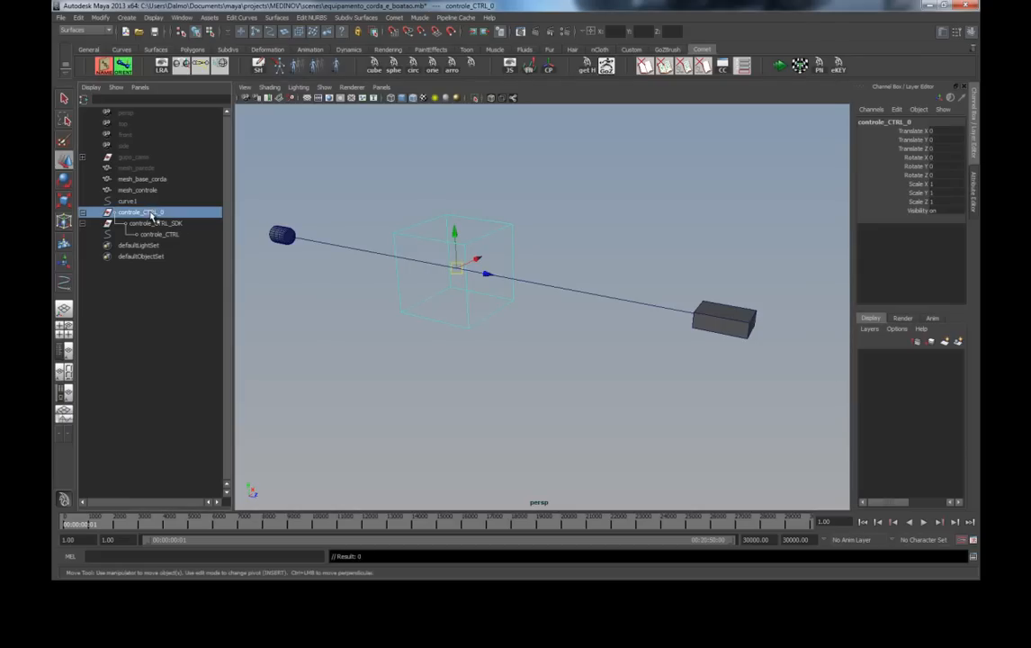
left_click(721, 313, "shift")
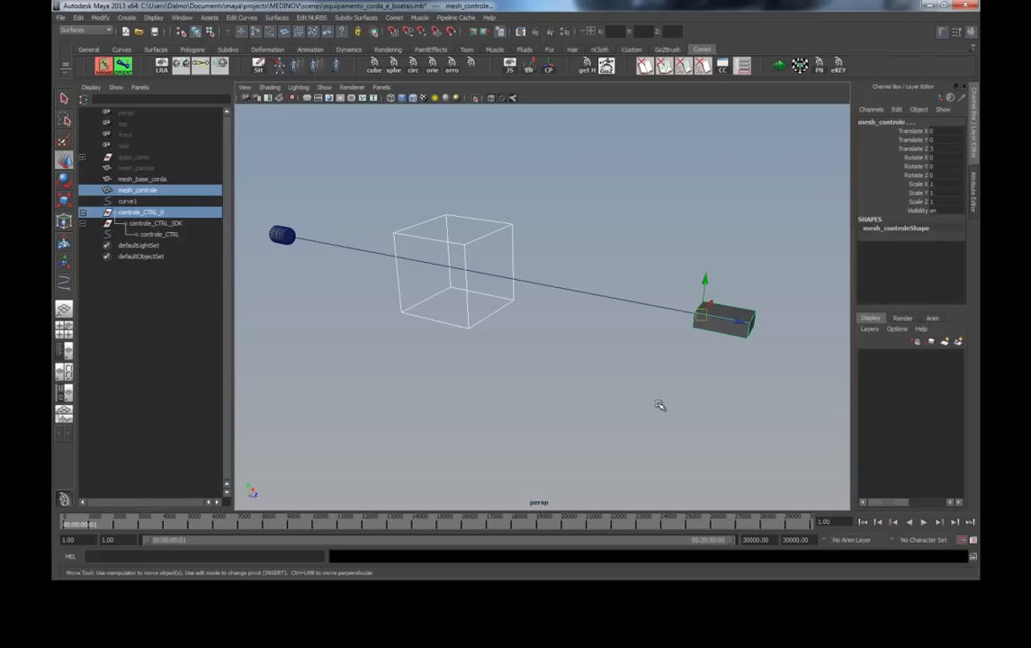
key("p")
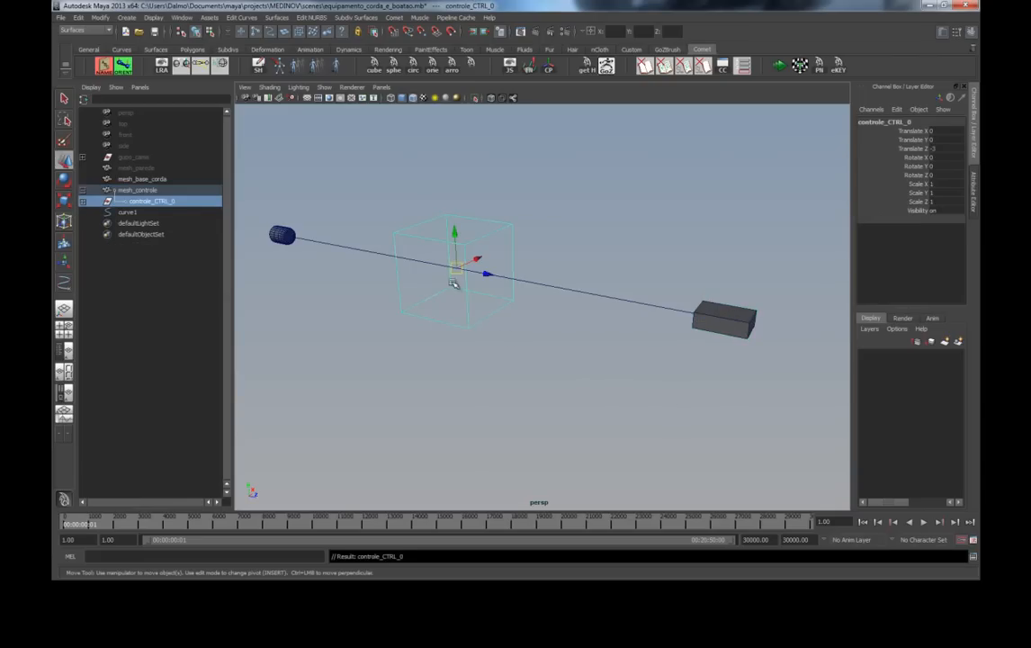
left_click(80, 20)
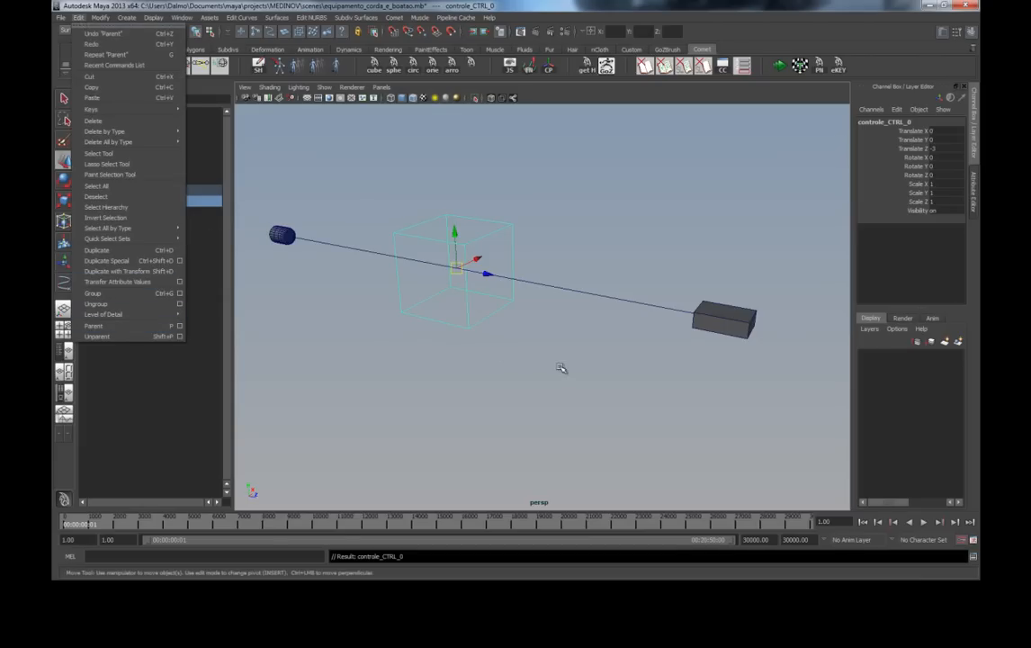
left_click(525, 358)
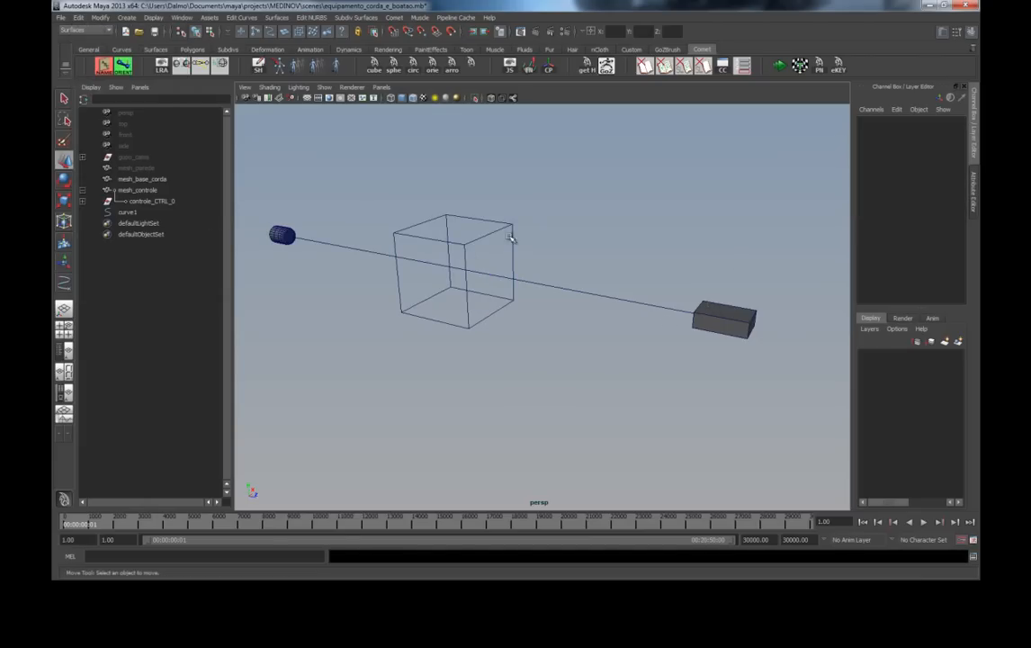
Step: Set all translate and rotate values of the controle_CTRL_0 group to 0, aligning it with the mesh_controle box
left_click(144, 202)
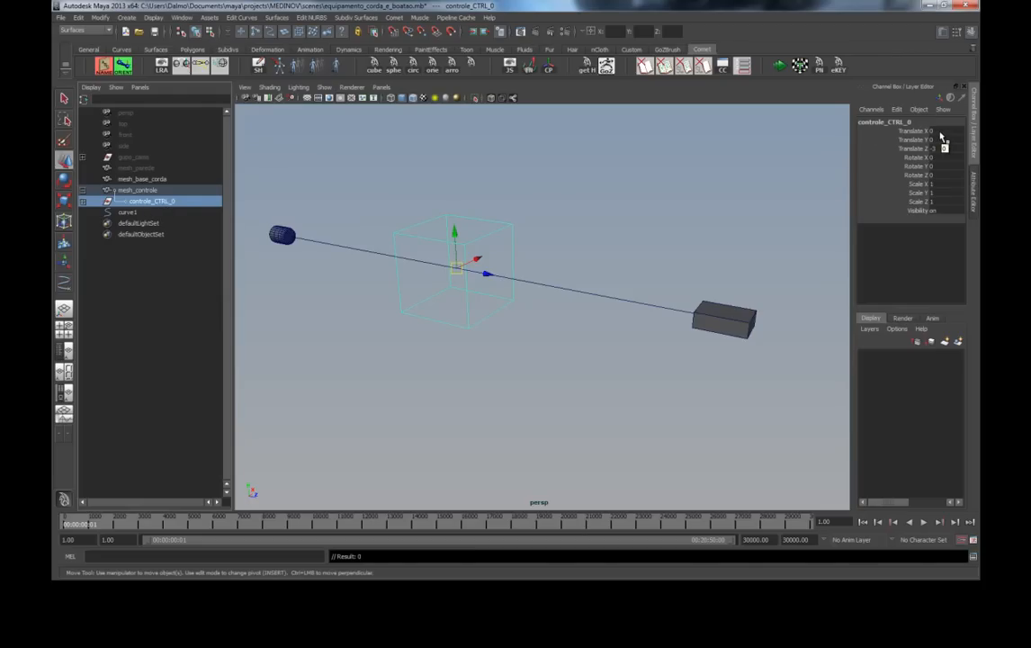
left_click_drag(942, 135, 932, 174)
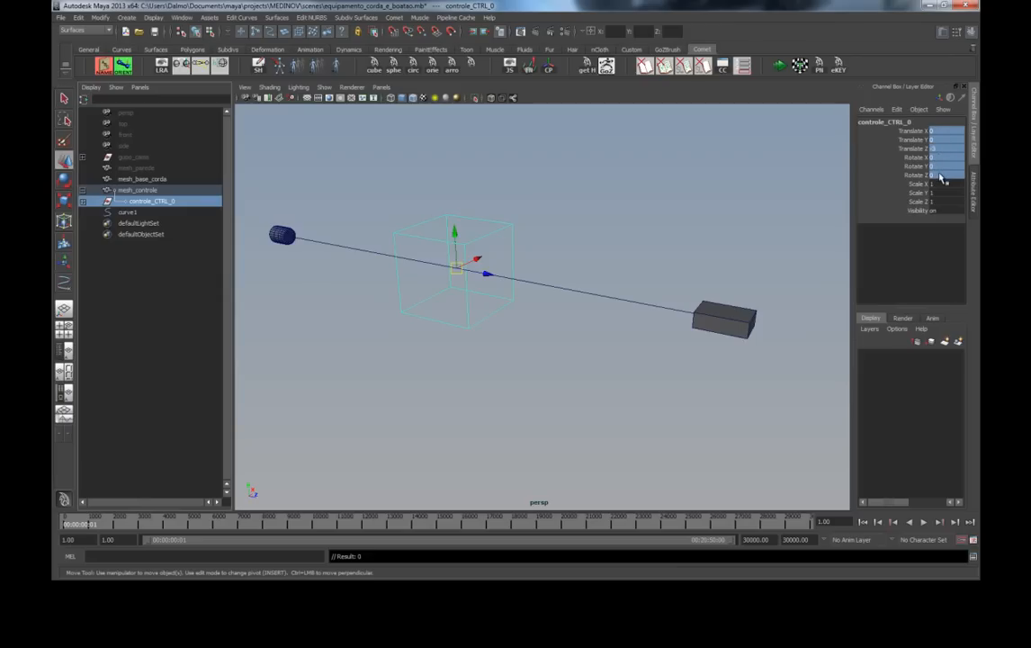
key("Return")
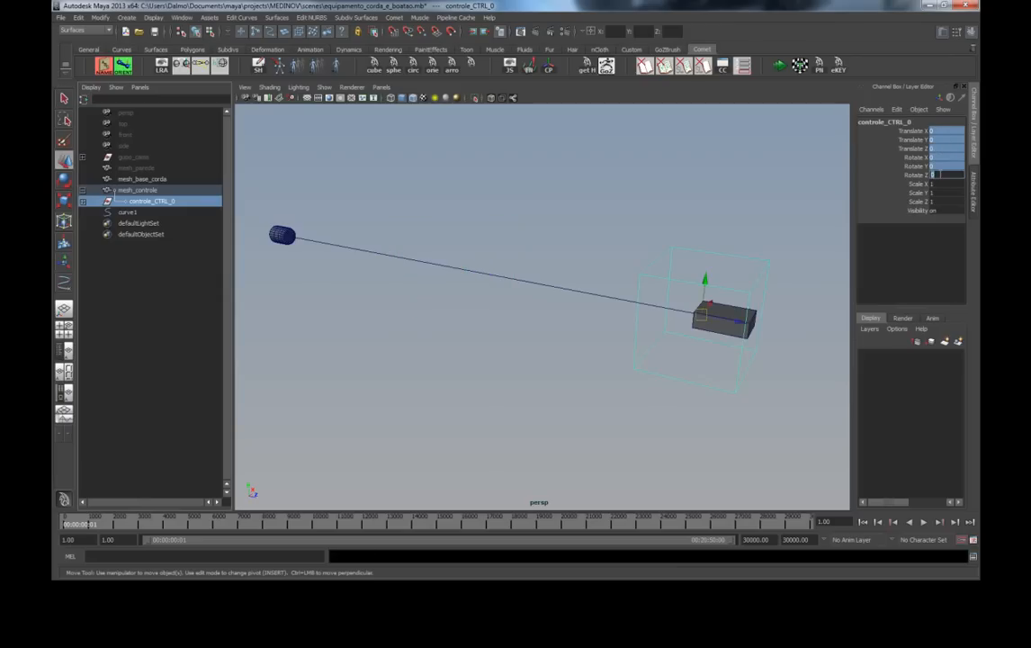
middle_click_drag(691, 319, 586, 287, "alt")
right_click_drag(586, 287, 631, 273, "alt")
left_click_drag(631, 274, 603, 272, "alt")
middle_click_drag(603, 273, 588, 273, "alt")
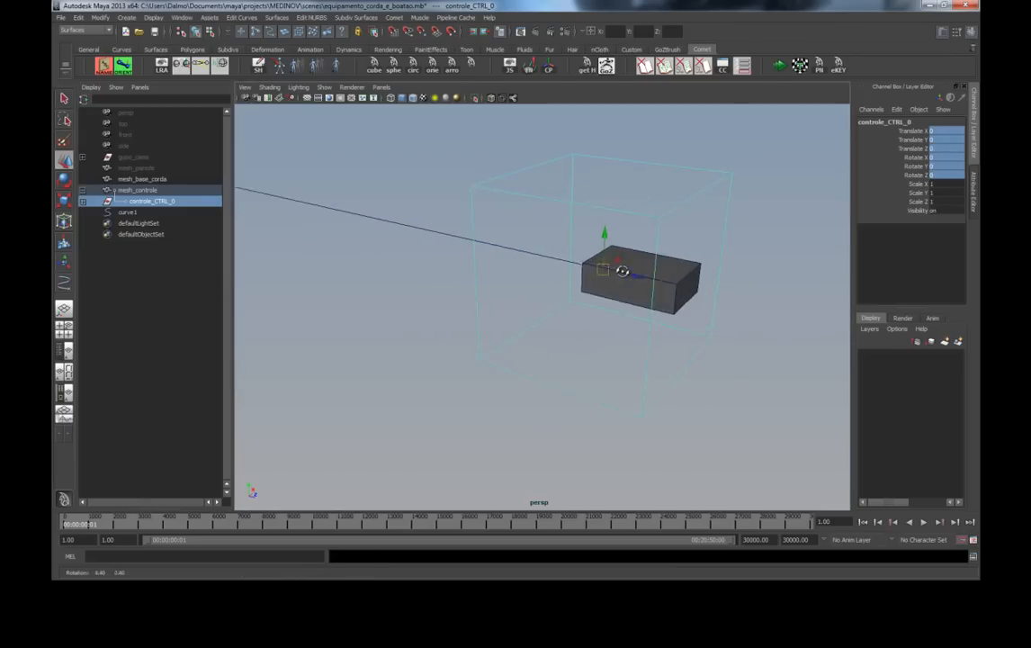
left_click_drag(587, 273, 531, 240, "alt")
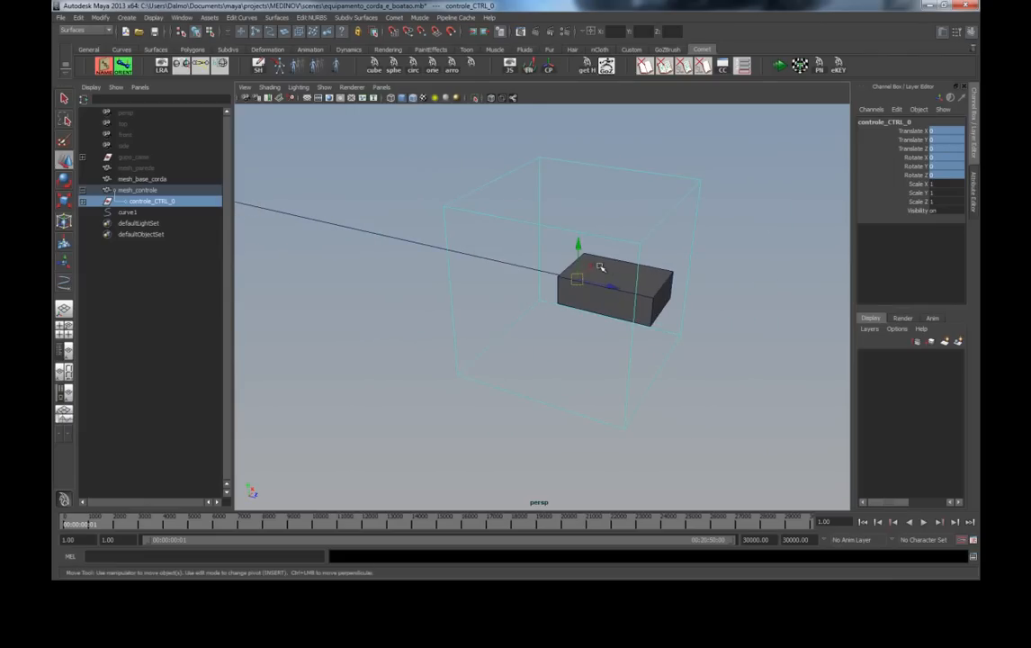
Step: Unparent the controle_CTRL_0 group from mesh_controle, returning it to the top level of the scene
left_click(887, 139)
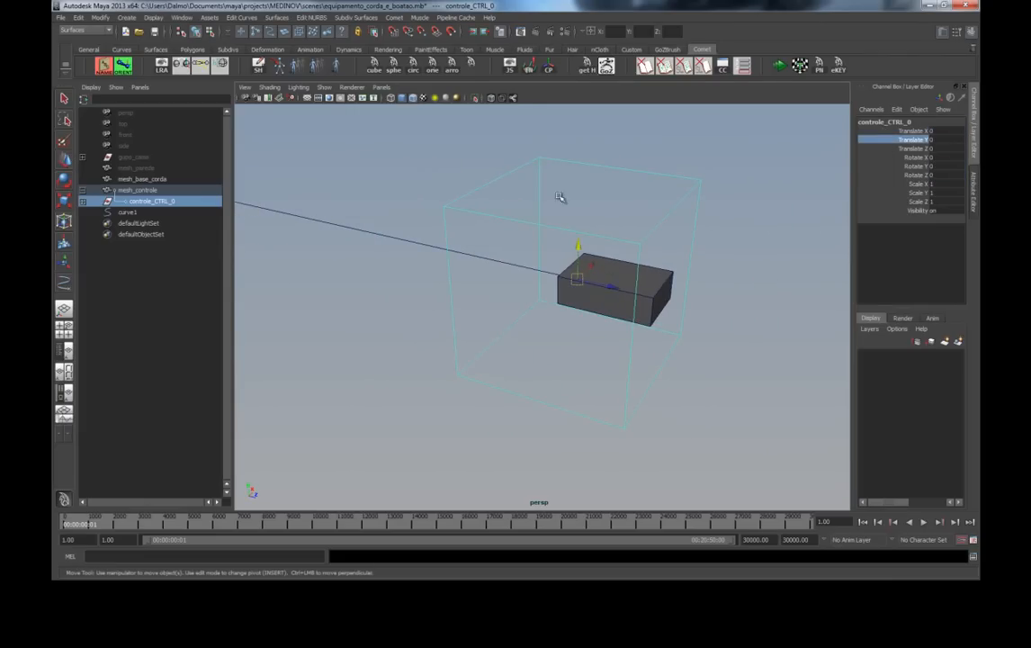
key("s")
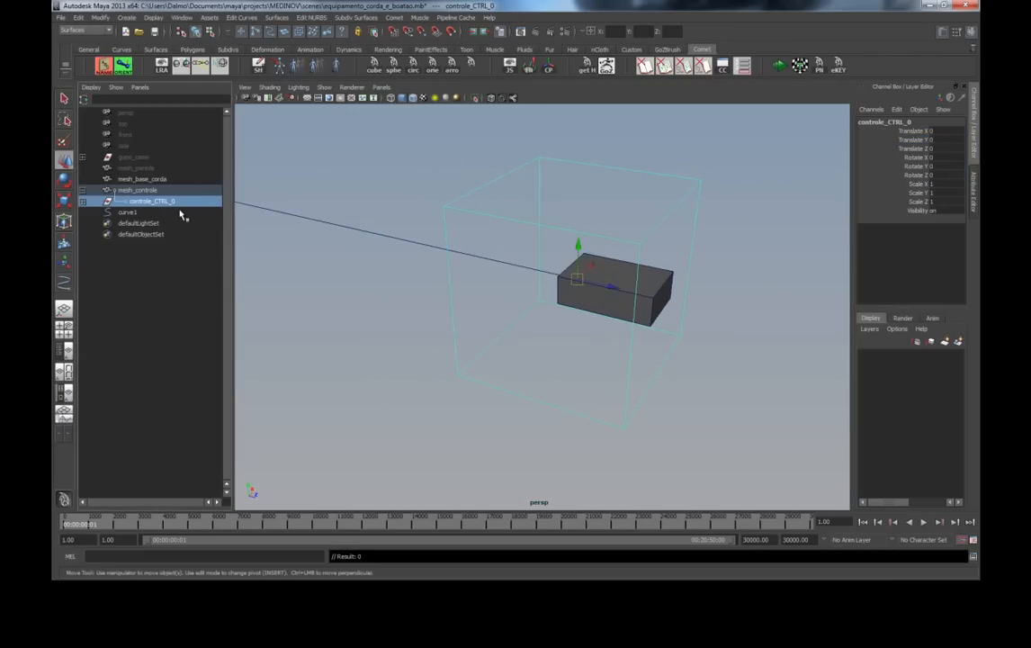
middle_click_drag(182, 216, 185, 215)
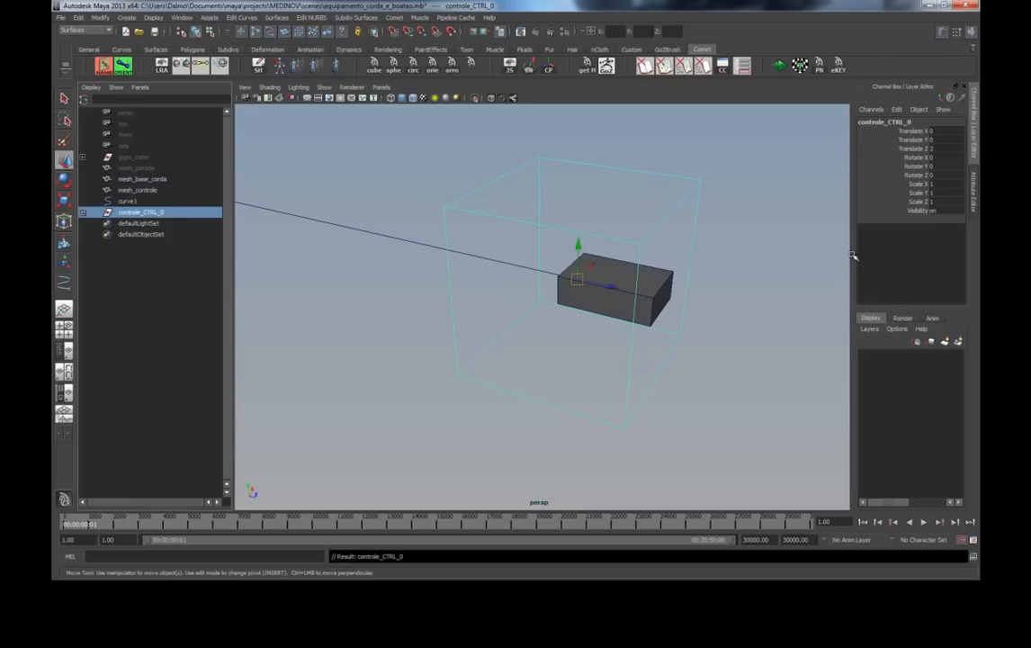
left_click_drag(936, 131, 946, 177)
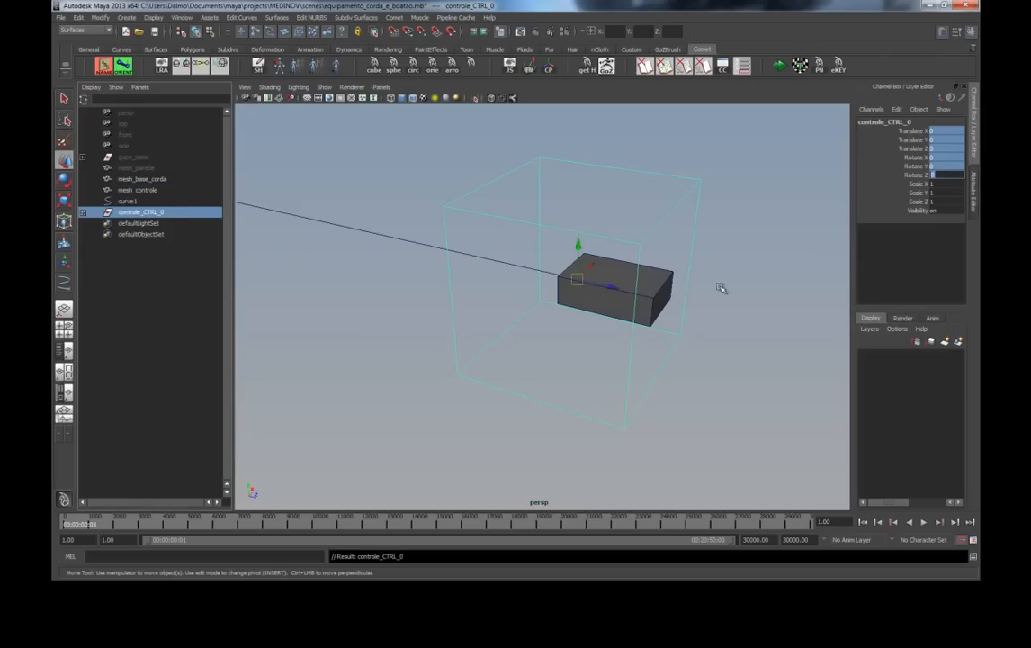
Step: Scale and move the control vertices of the controle_CTRL curve to fit closely around the mesh_controle box, then return to object mode
left_click(639, 247)
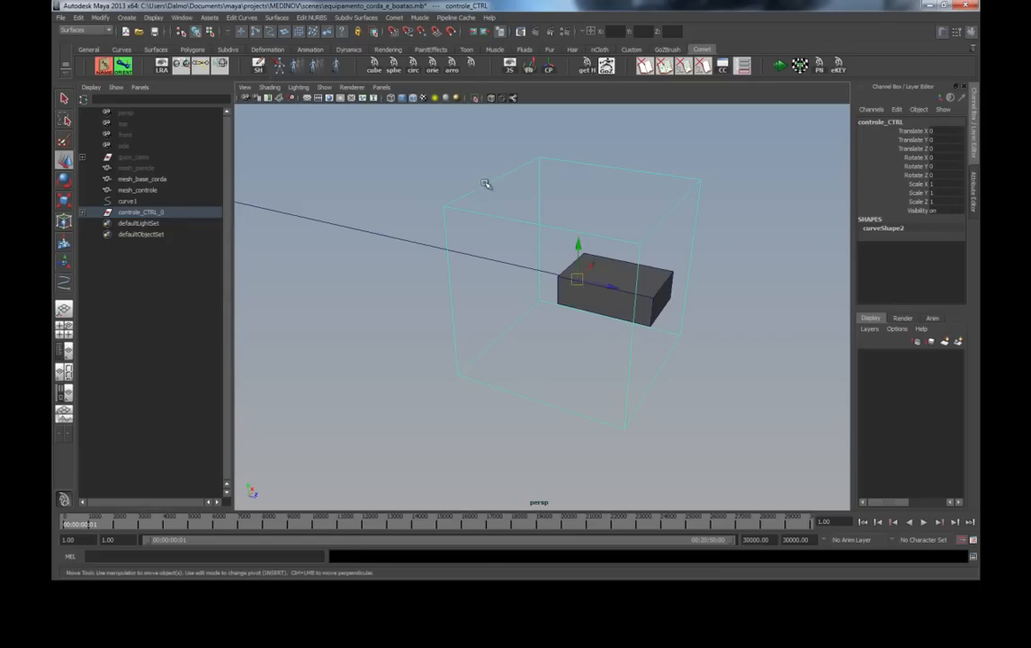
left_click(436, 169)
left_click_drag(572, 317, 746, 458)
key("r")
middle_click_drag(740, 300, 644, 310)
scroll(649, 311, "up", 5)
left_click_drag(650, 310, 594, 406, "alt")
key("w")
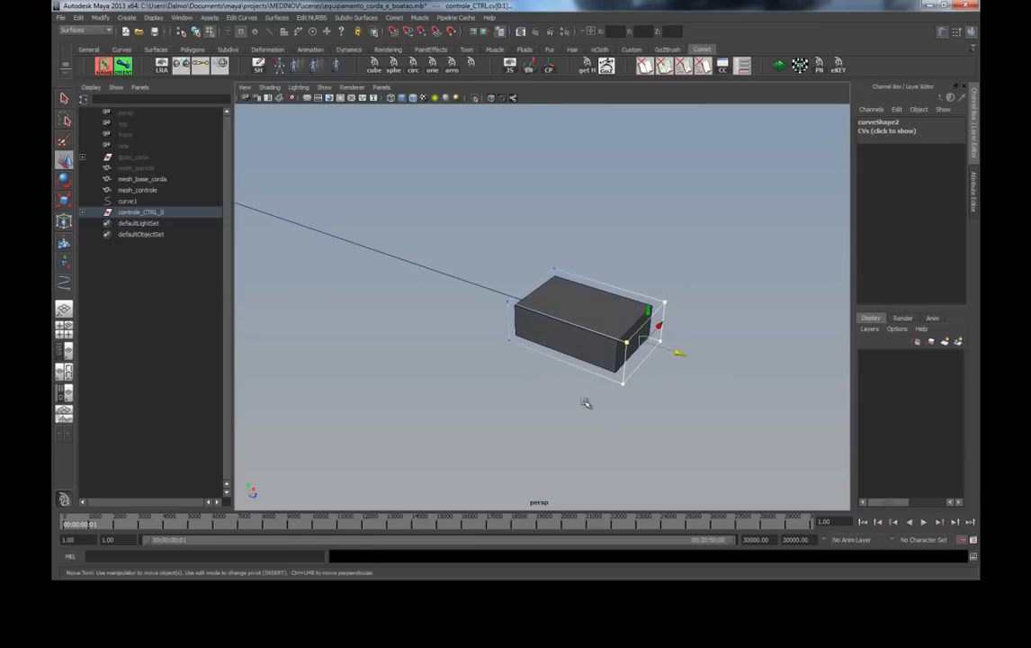
key("F8")
Step: Try moving the control curve away from the mesh_controle box, and undo the test move
left_click_drag(466, 352, 621, 310, "alt")
left_click(551, 310)
left_click(454, 288)
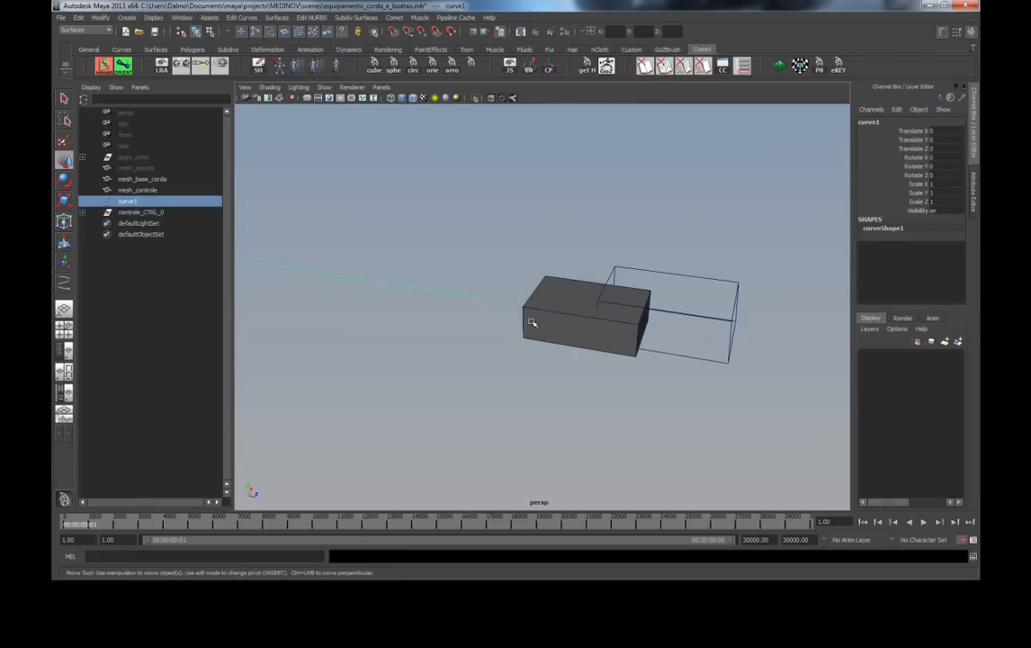
key("ctrl+z")
key("ctrl+z")
key("ctrl+z")
left_click_drag(565, 374, 504, 351, "alt")
Step: Expand the controle_CTRL_0 hierarchy and check the outer group's Translate Z value
left_click(83, 213)
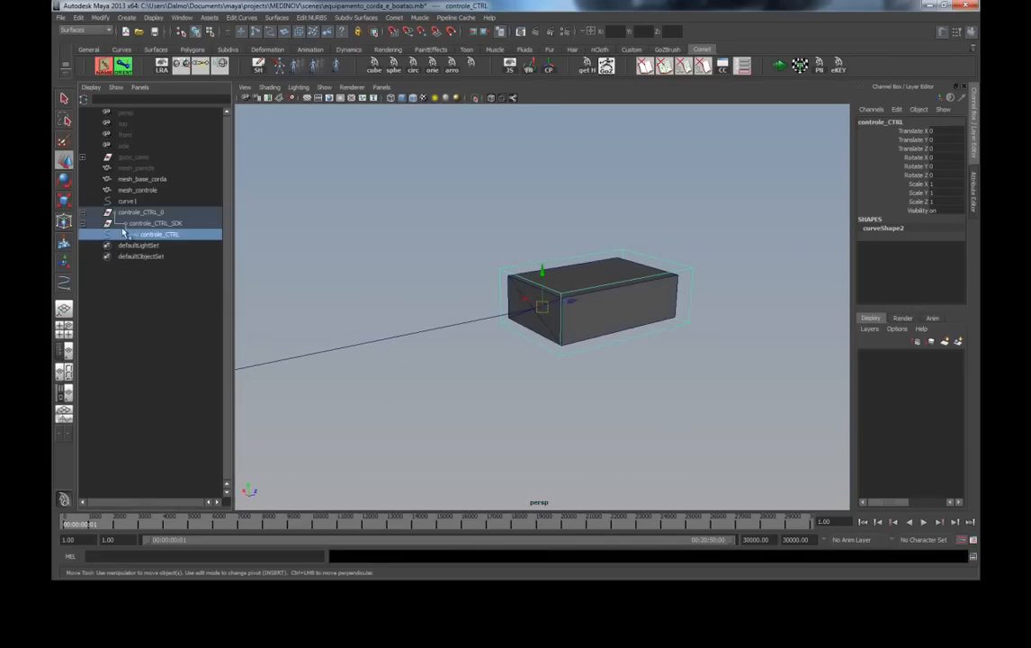
left_click(153, 212)
left_click(938, 149)
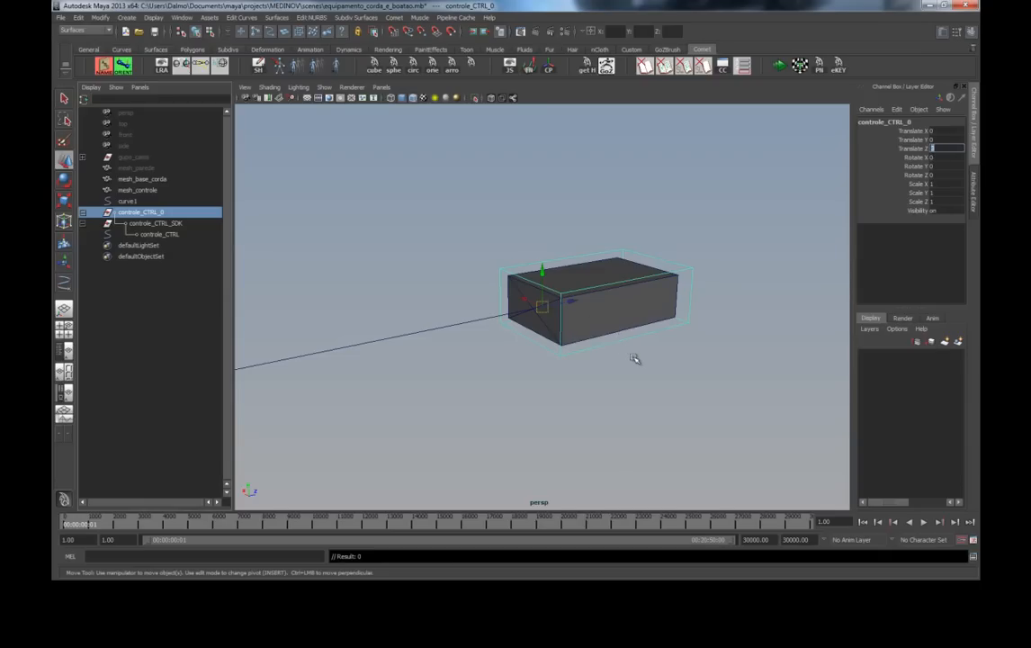
Step: Examine the transform values and pivot position of the controle_CTRL_SDK group and its control curve
left_click(172, 226)
left_click(179, 233)
left_click(179, 228)
left_click_drag(365, 263, 393, 266, "alt")
left_click(155, 224)
middle_click_drag(403, 275, 364, 286, "alt")
right_click_drag(364, 286, 475, 302, "alt")
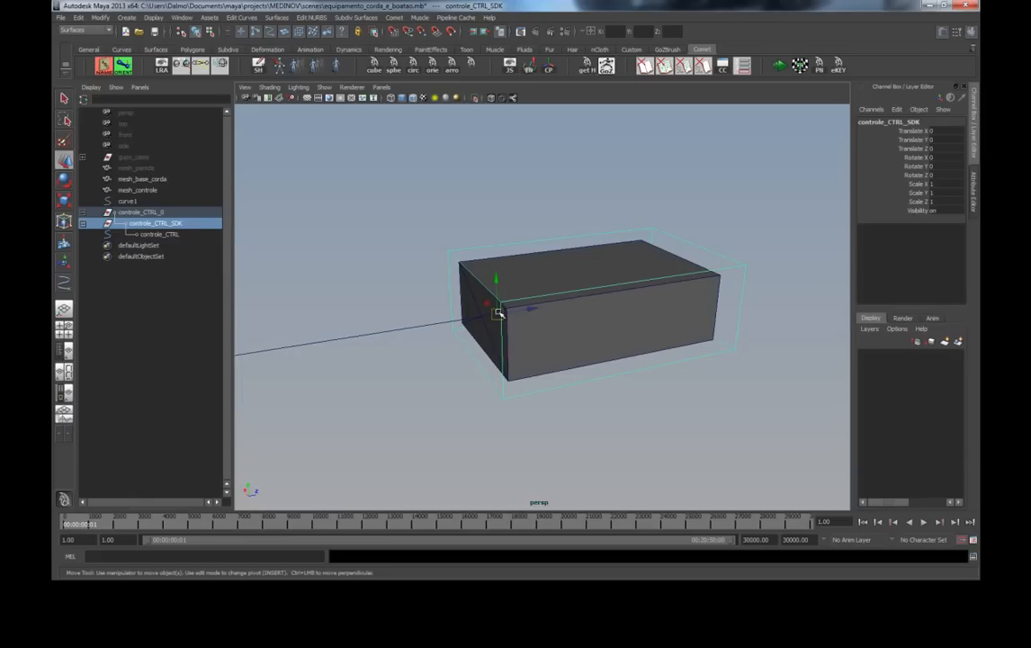
right_click_drag(542, 312, 378, 319, "alt")
middle_click_drag(378, 319, 394, 307, "alt")
left_click(162, 225)
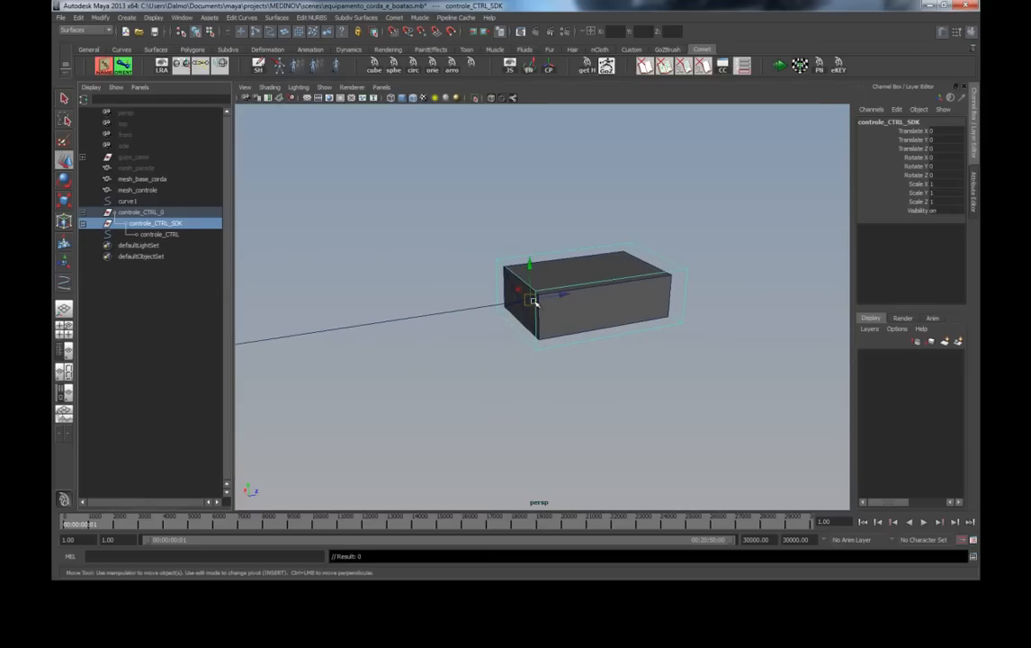
Step: Test-move the controle_CTRL_SDK group about 1.23 units along X, check the transforms of controle_CTRL and mesh_controle, and undo the move
left_click_drag(520, 295, 436, 220)
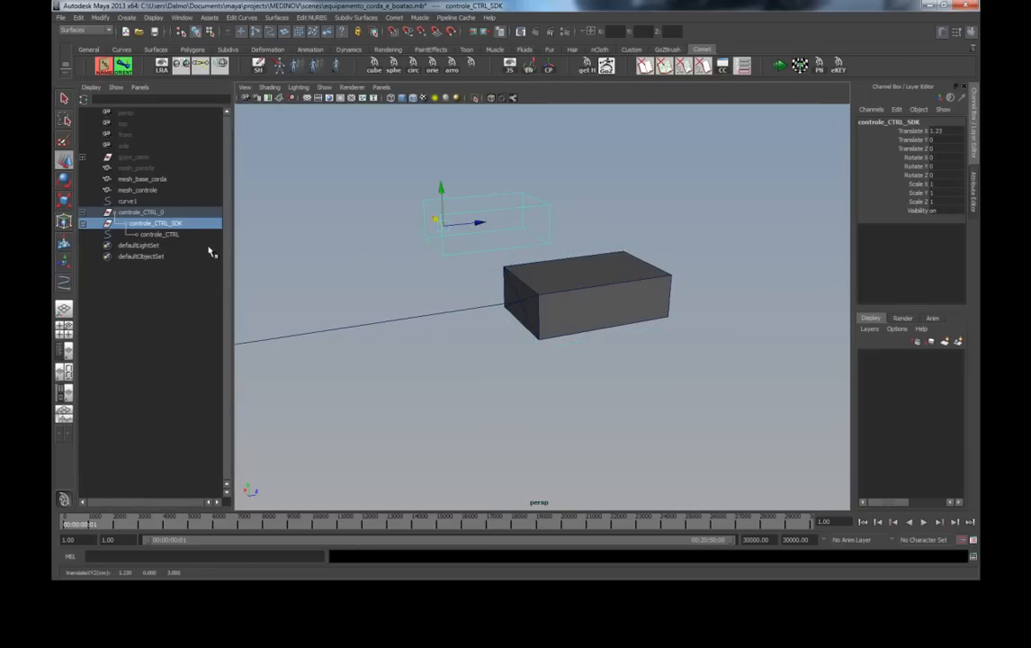
middle_click_drag(182, 238, 159, 213)
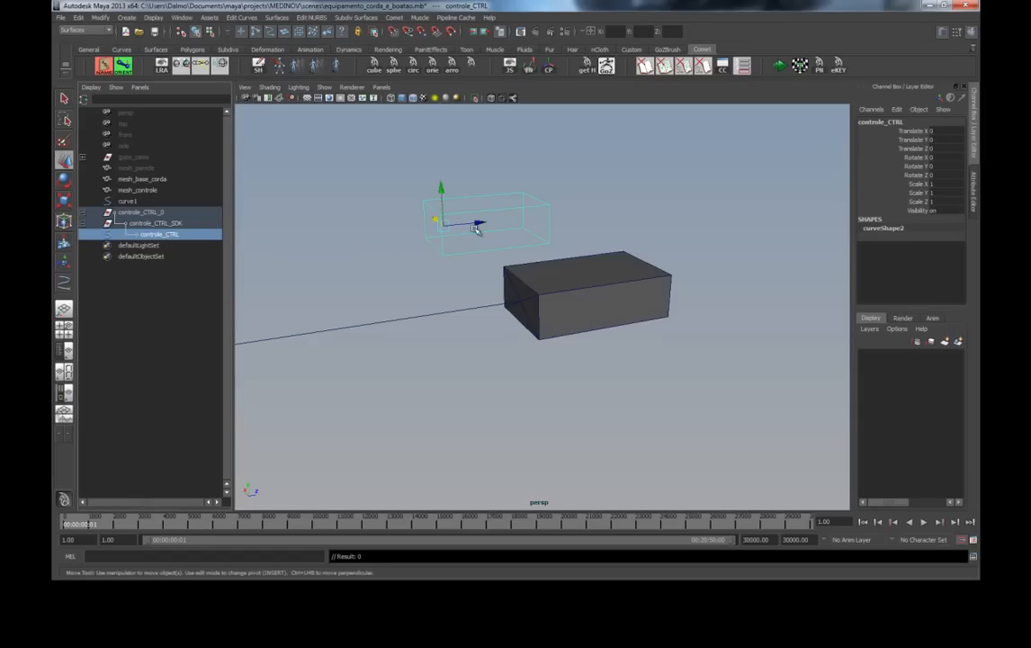
left_click(595, 270)
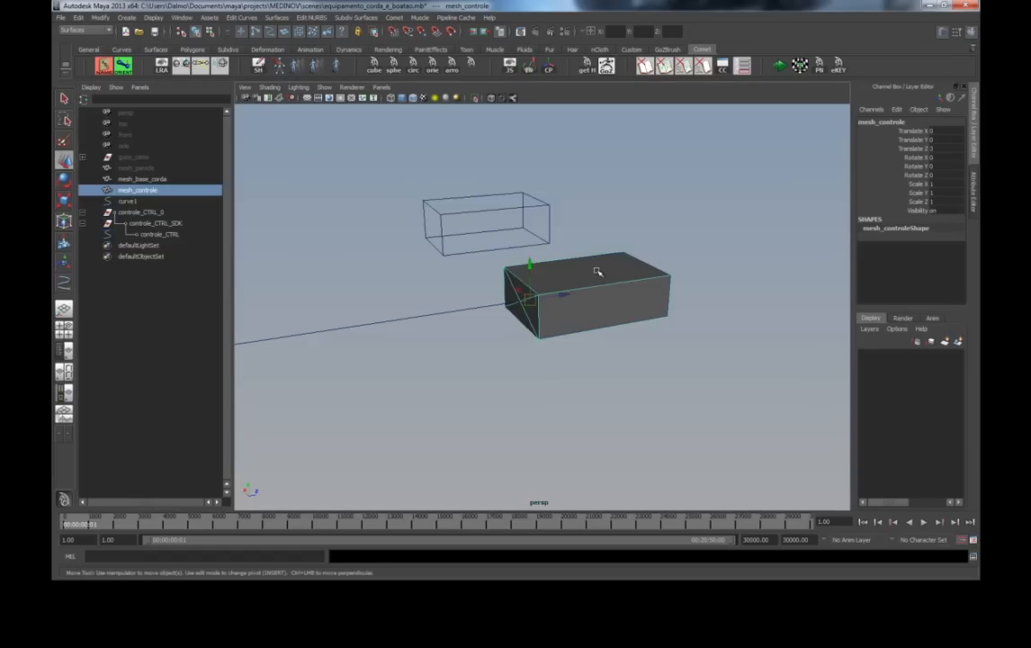
left_click(466, 222)
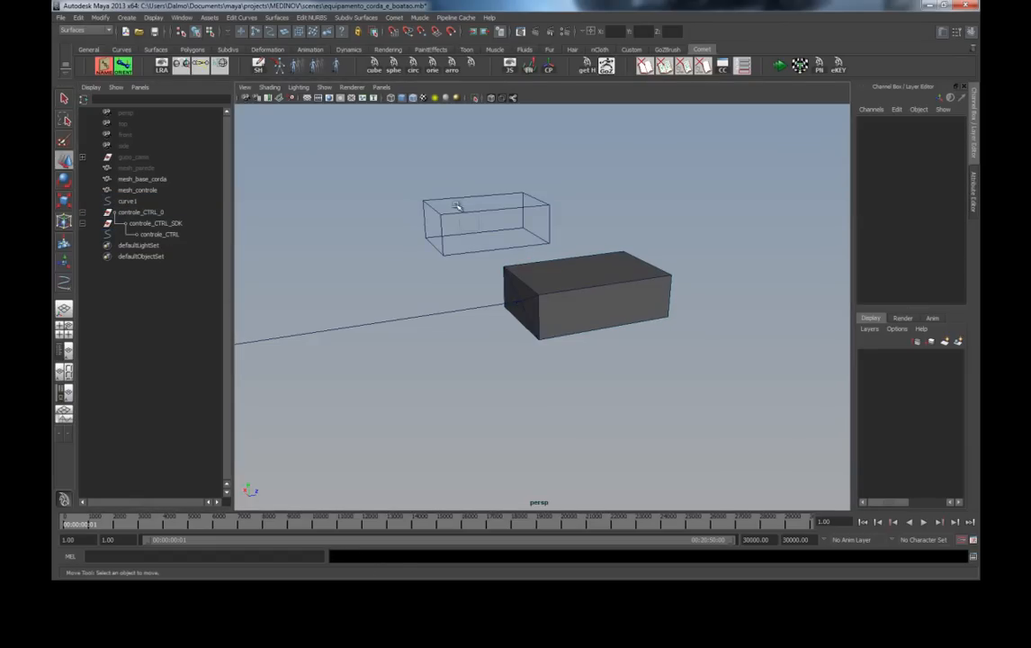
left_click(469, 195)
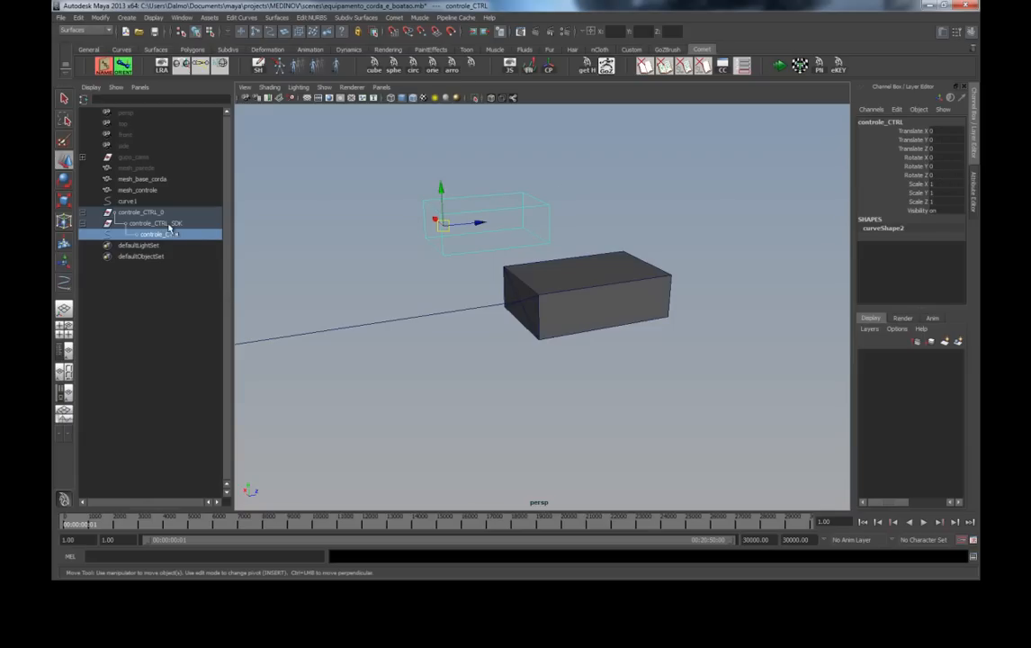
key("ctrl+z")
key("ctrl+z")
key("ctrl+z")
key("ctrl+z")
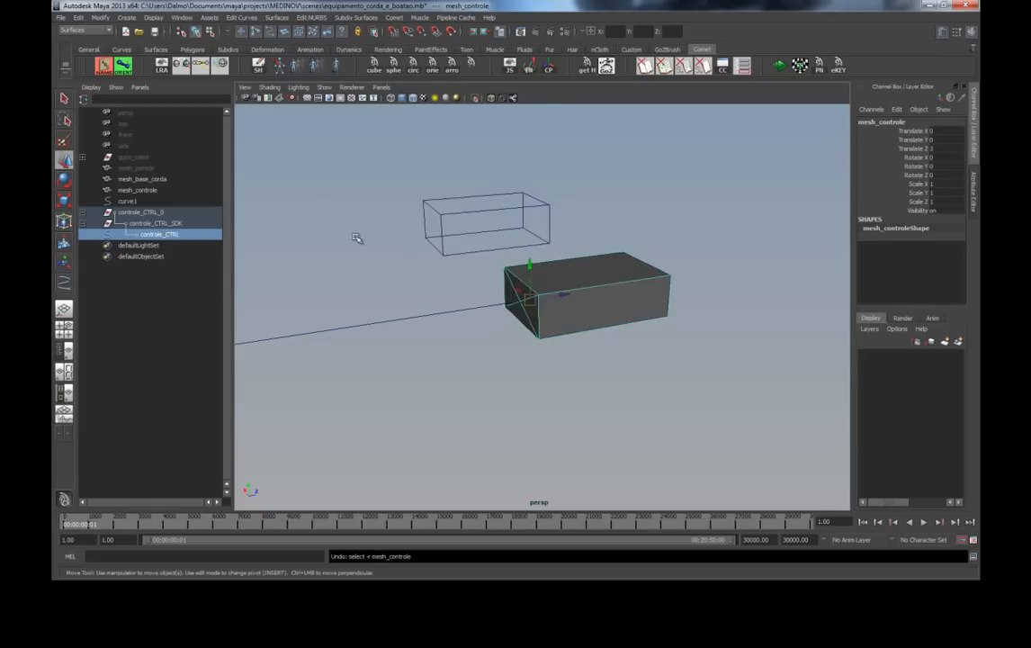
key("ctrl+z")
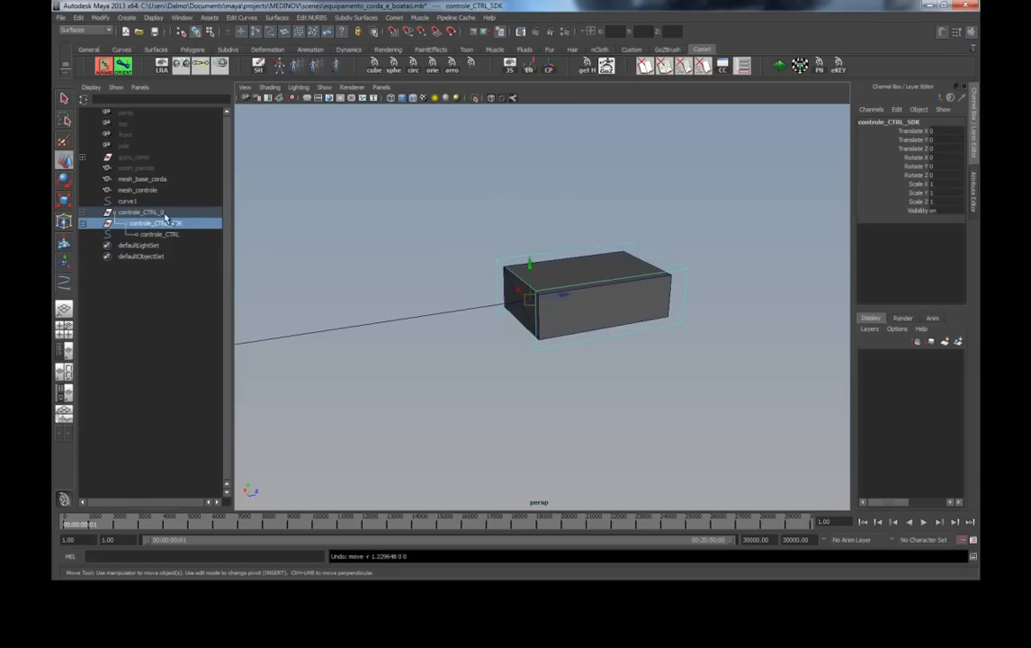
Step: Parent the mesh_controle box under the controle_CTRL curve at the end of the controle_CTRL_0 hierarchy
left_click(144, 211)
left_click_drag(385, 235, 515, 351, "alt")
key("Down")
key("Down")
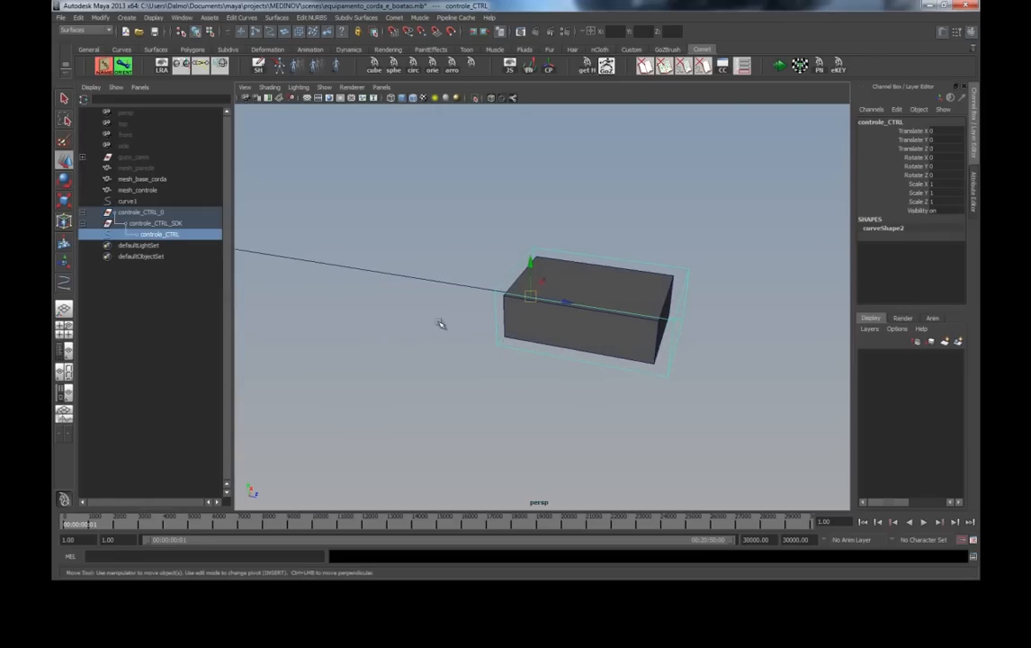
left_click_drag(445, 327, 467, 318, "alt")
right_click_drag(467, 319, 537, 312, "alt")
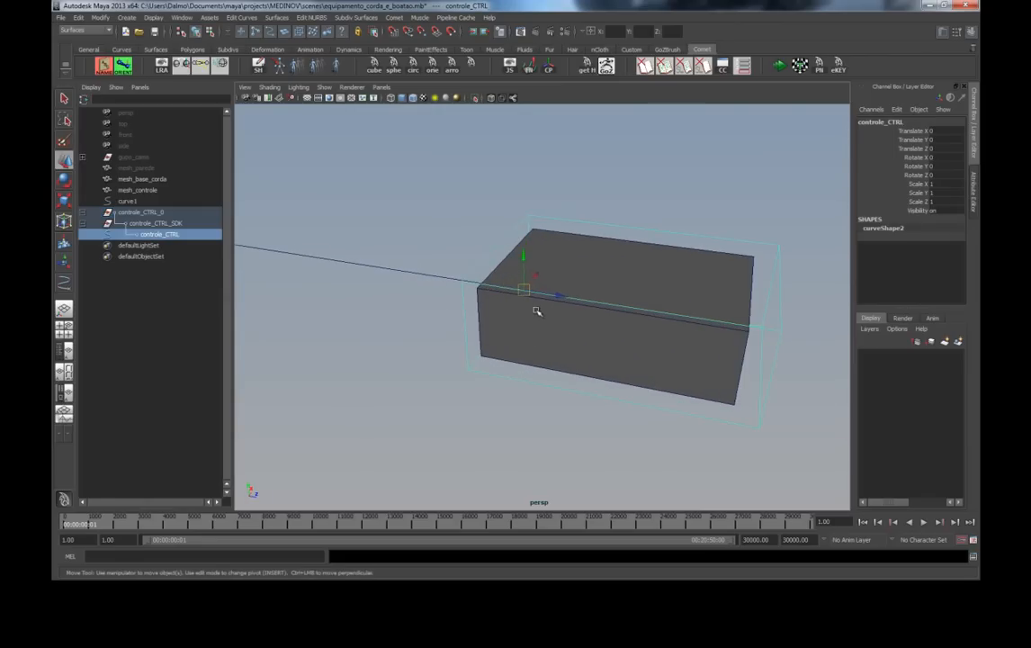
left_click(603, 268)
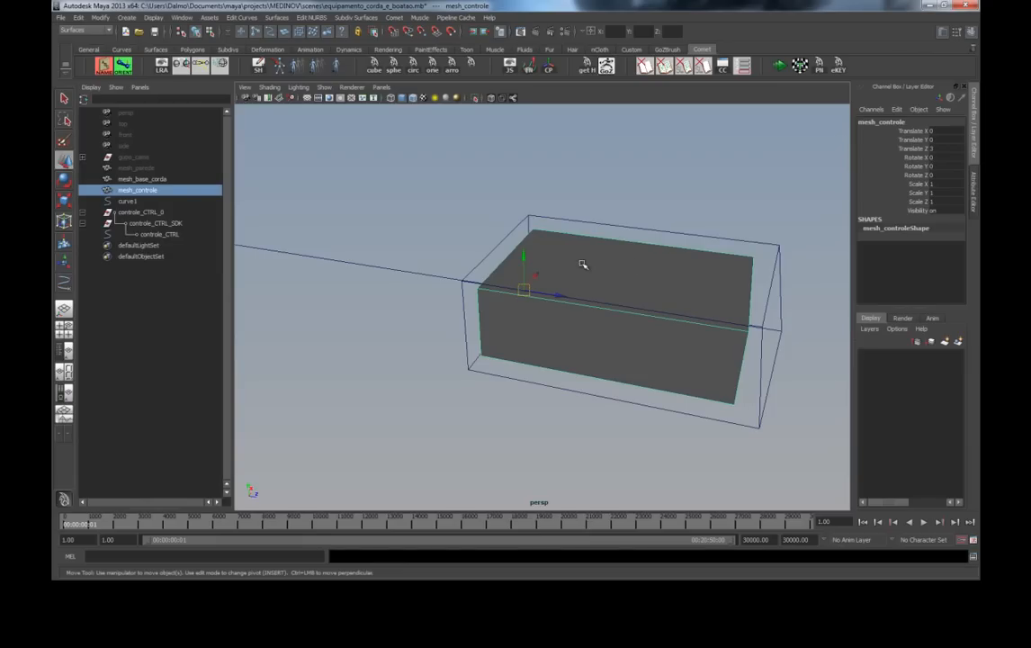
key("p")
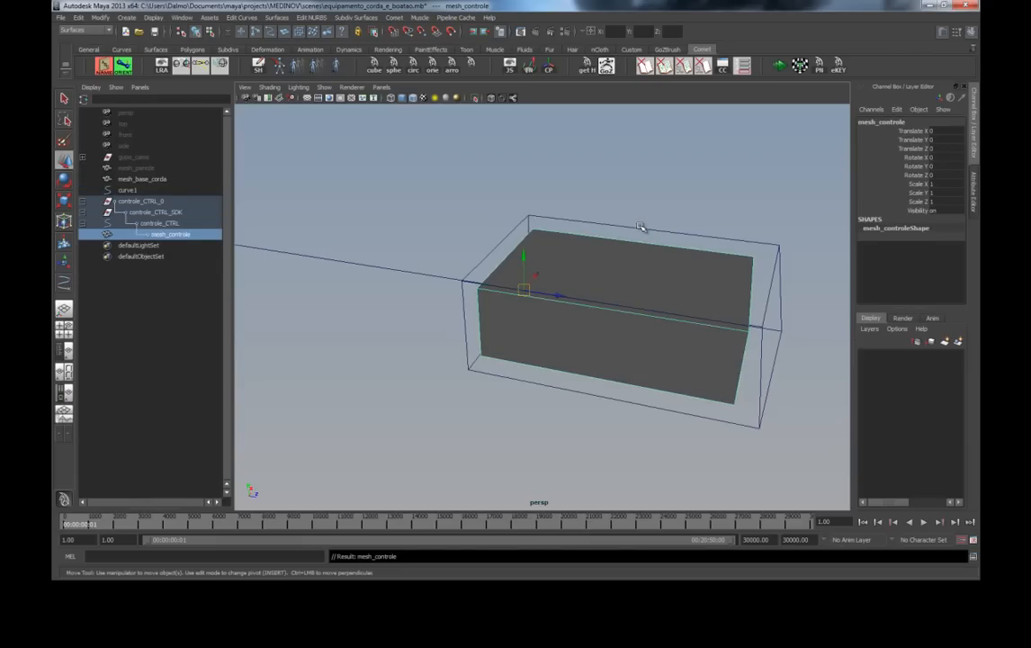
Step: Test-move the controle_CTRL curve together with its child box, and undo the movement
left_click(614, 226)
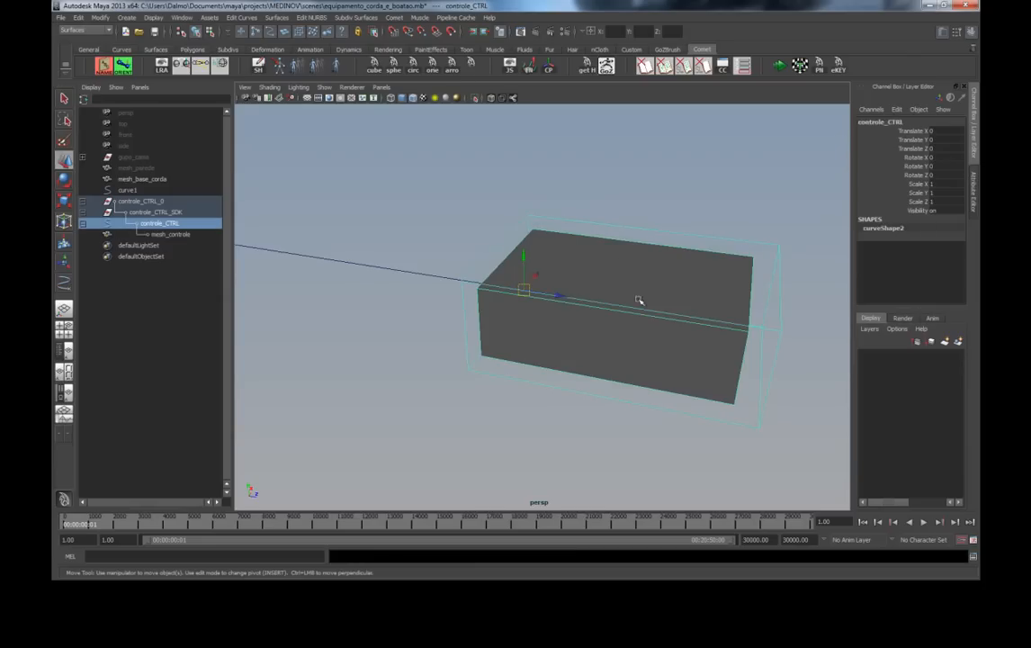
right_click_drag(628, 283, 445, 288, "alt")
left_click_drag(531, 297, 566, 218)
key("ctrl+z")
key("ctrl+z")
key("ctrl+z")
key("ctrl+z")
key("ctrl+z")
key("ctrl+z")
key("ctrl+z")
key("ctrl+z")
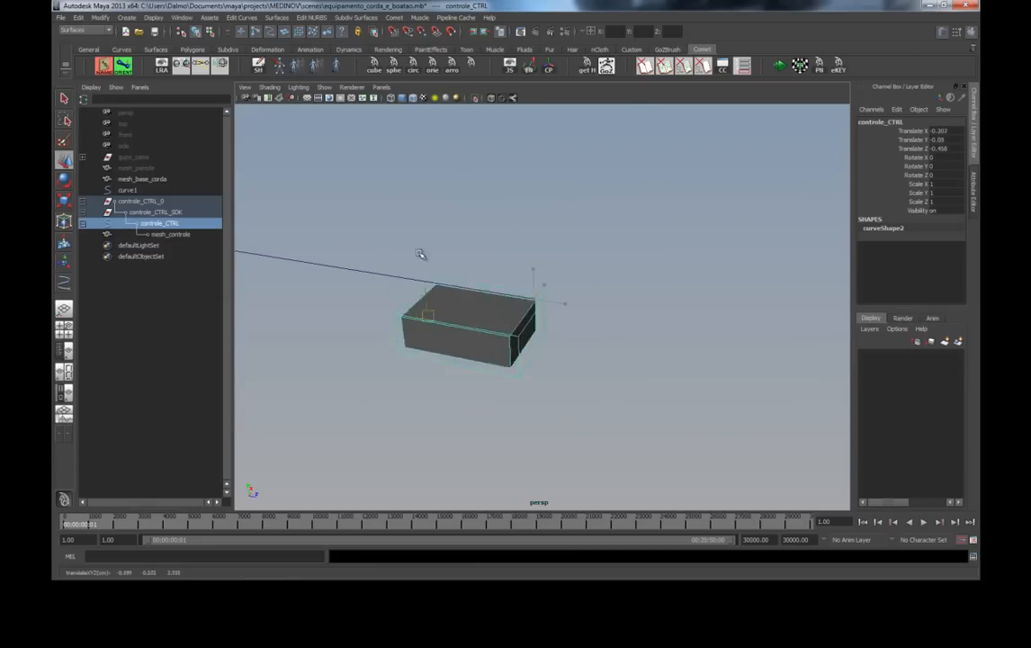
Step: Try shortening mesh_controle by moving its far-end vertices inward along Z, and undo the vertex edit
right_click_drag(615, 295, 615, 270)
left_click_drag(617, 361, 567, 284)
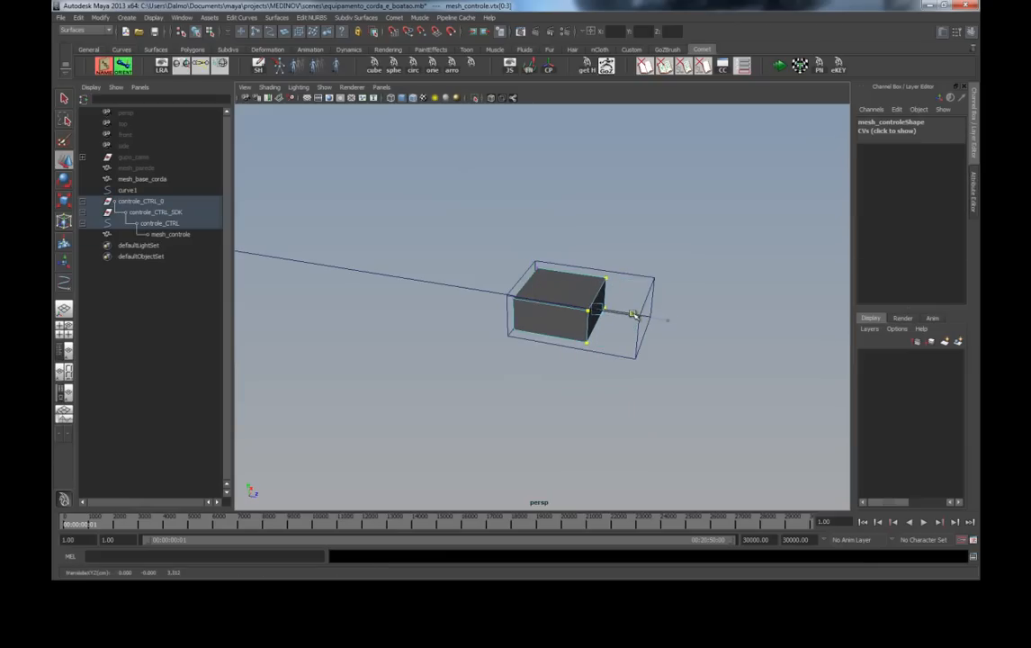
right_click_drag(527, 301, 537, 324)
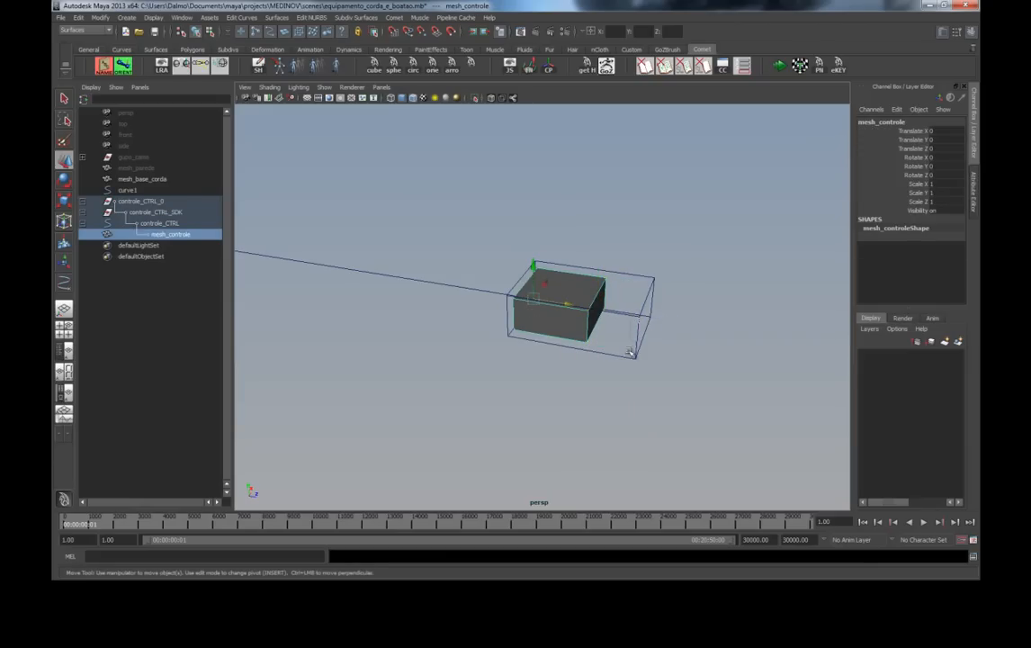
key("ctrl+z")
key("ctrl+z")
key("ctrl+z")
key("ctrl+z")
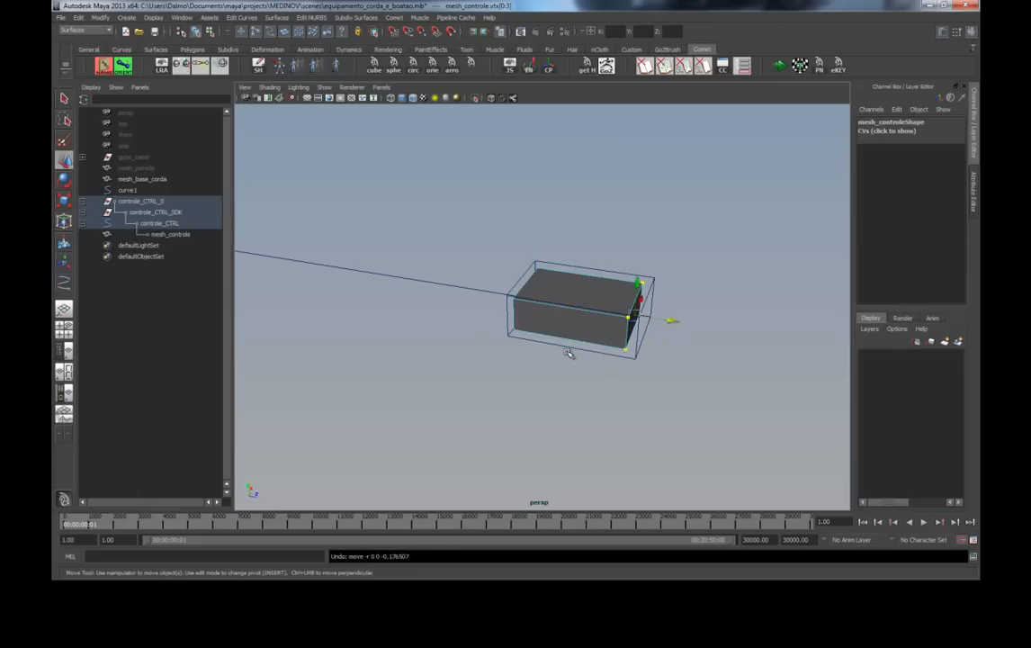
Step: Select the rope curve curve1 between the two meshes and switch to the Animation menu set
left_click_drag(414, 307, 577, 268, "alt")
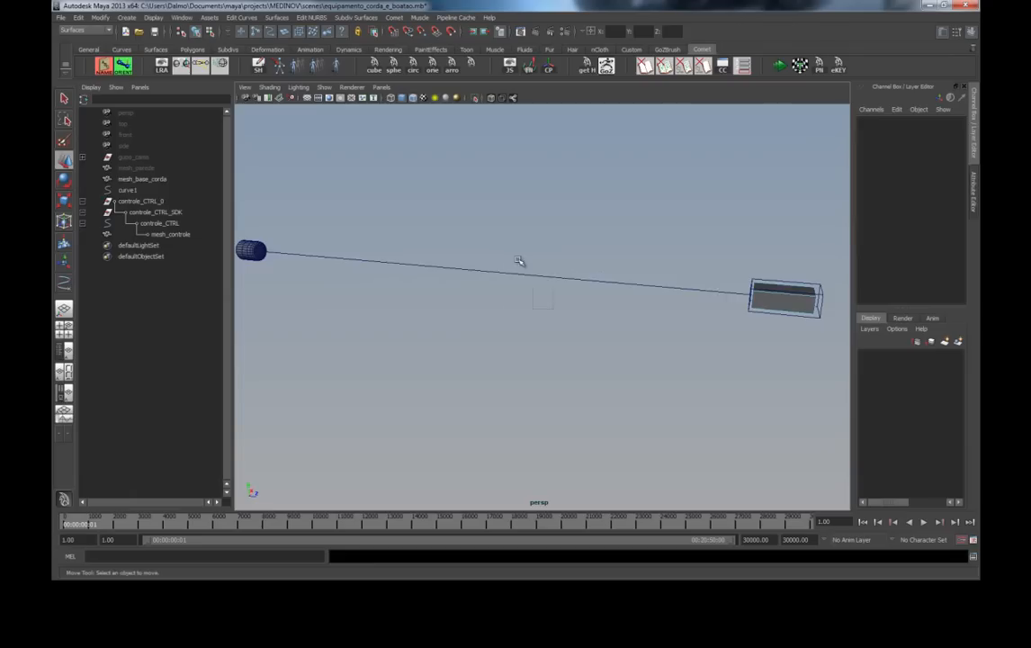
left_click(540, 274)
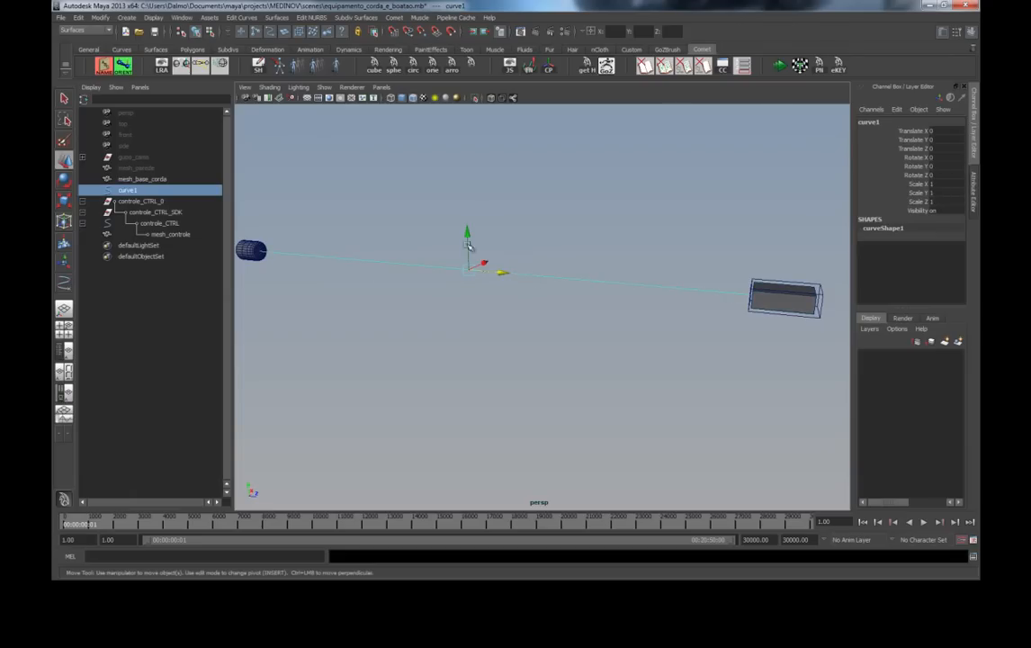
left_click(90, 31)
left_click(96, 41)
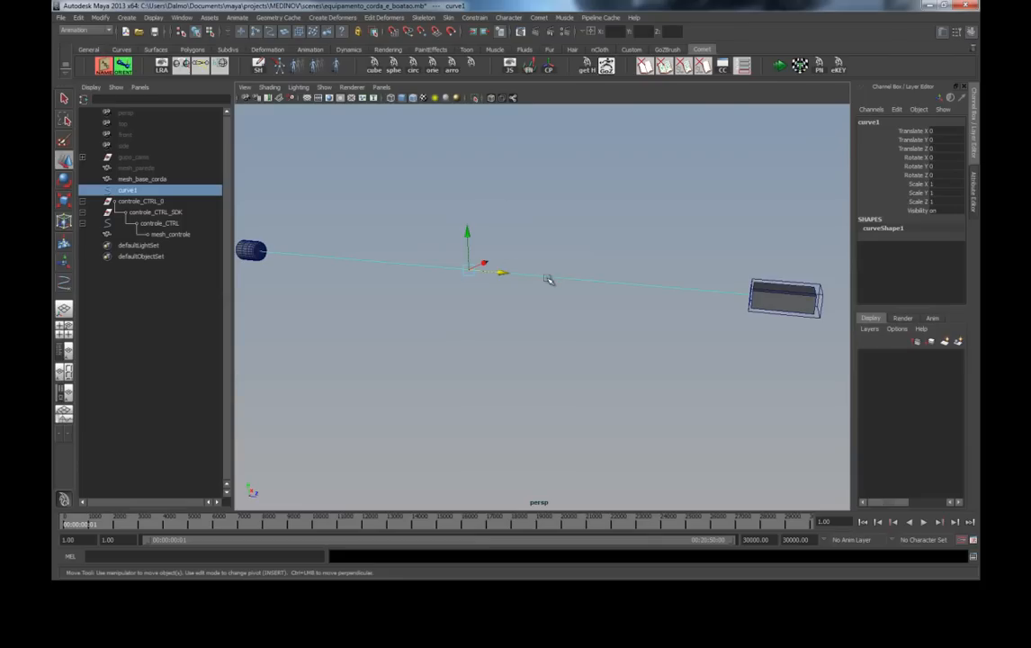
Step: Display the control vertices of curve1, test-move controle_CTRL away from the rope end, and undo the movement
right_click_drag(549, 280, 516, 276)
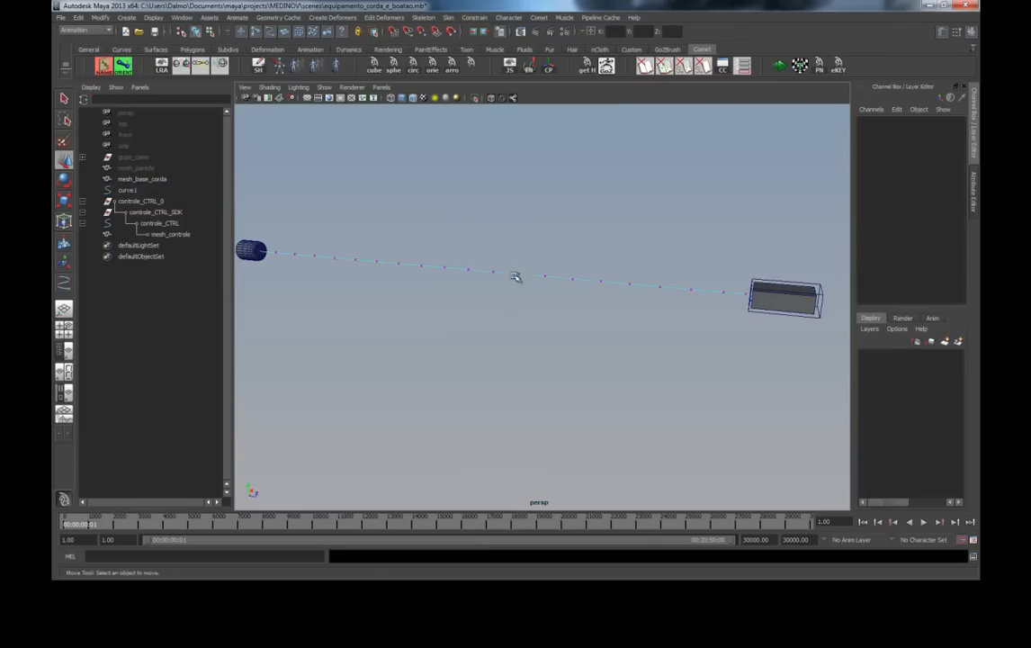
left_click(759, 279)
left_click_drag(758, 296, 734, 374)
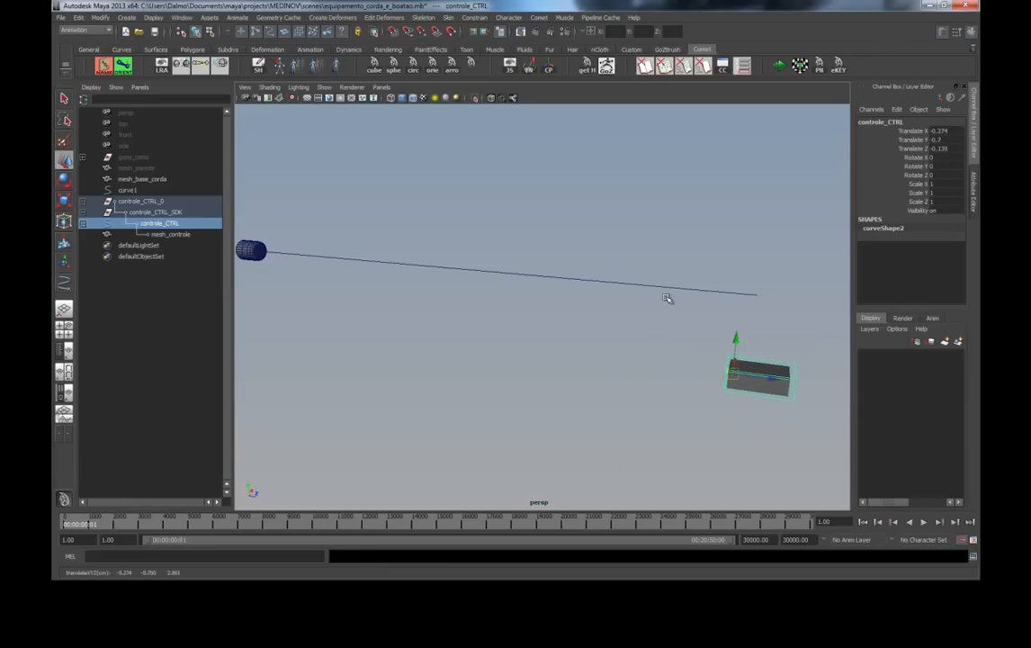
key("ctrl+z")
Step: Select the control vertices of curve1 from index 2 to 22, leaving out those inside mesh_base_corda
left_click(610, 284)
right_click_drag(611, 284, 547, 281)
left_click_drag(576, 283, 569, 306, "alt")
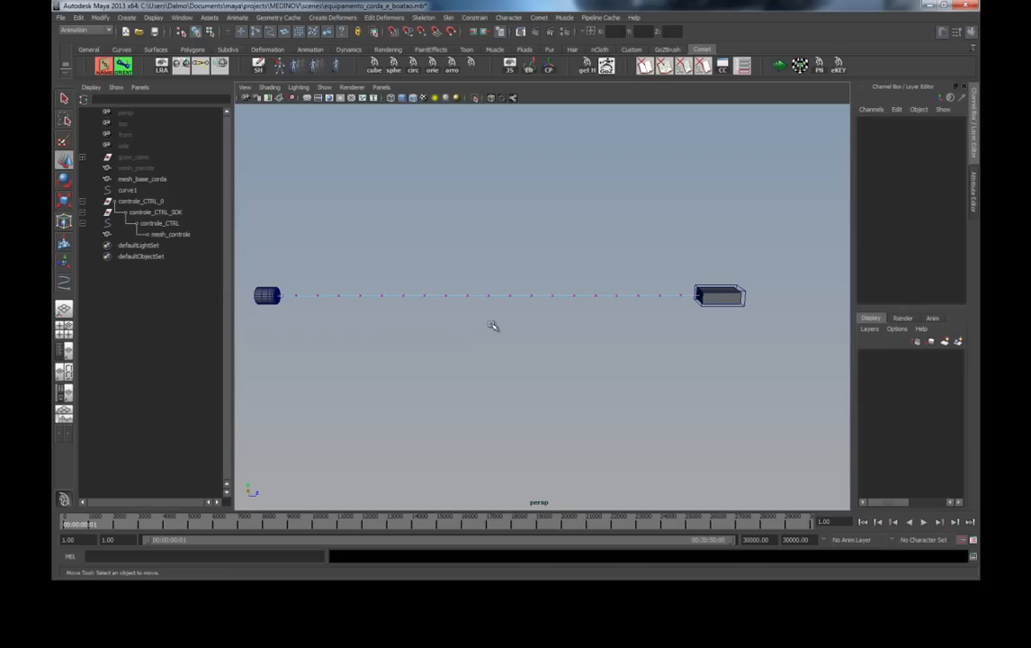
left_click_drag(767, 380, 615, 202)
left_click(569, 294)
right_click_drag(553, 296, 513, 302)
mouse_move(766, 392)
left_mouse_down()
mouse_move(702, 333)
mouse_move(402, 192)
mouse_move(292, 207)
left_mouse_up()
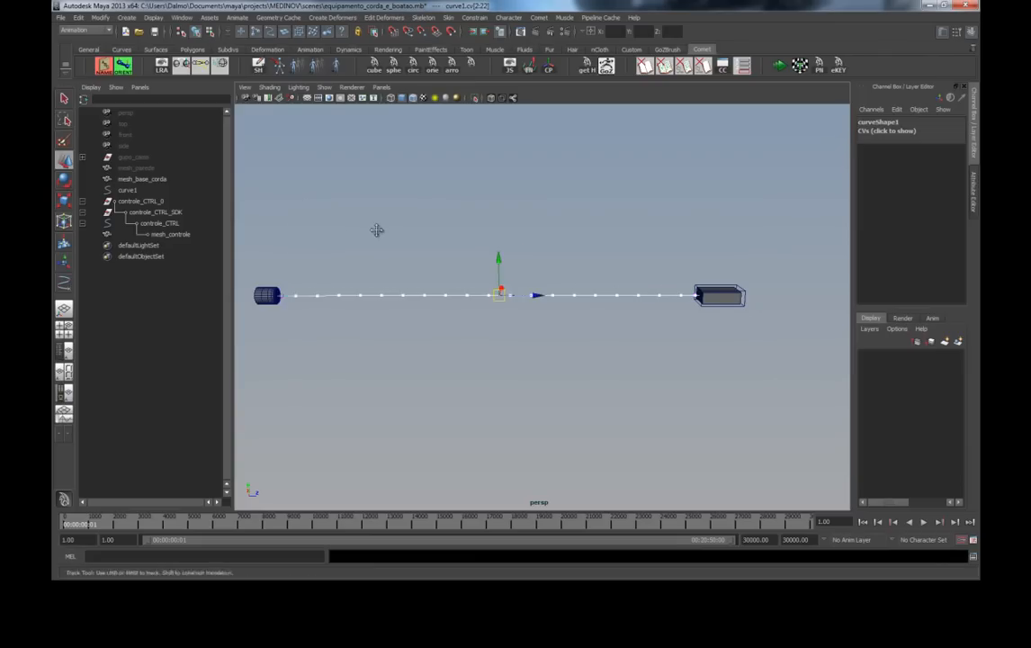
Step: Switch to wireframe display and examine which control vertices are selected where the rope enters mesh_base_corda
middle_click_drag(350, 235, 394, 229, "alt")
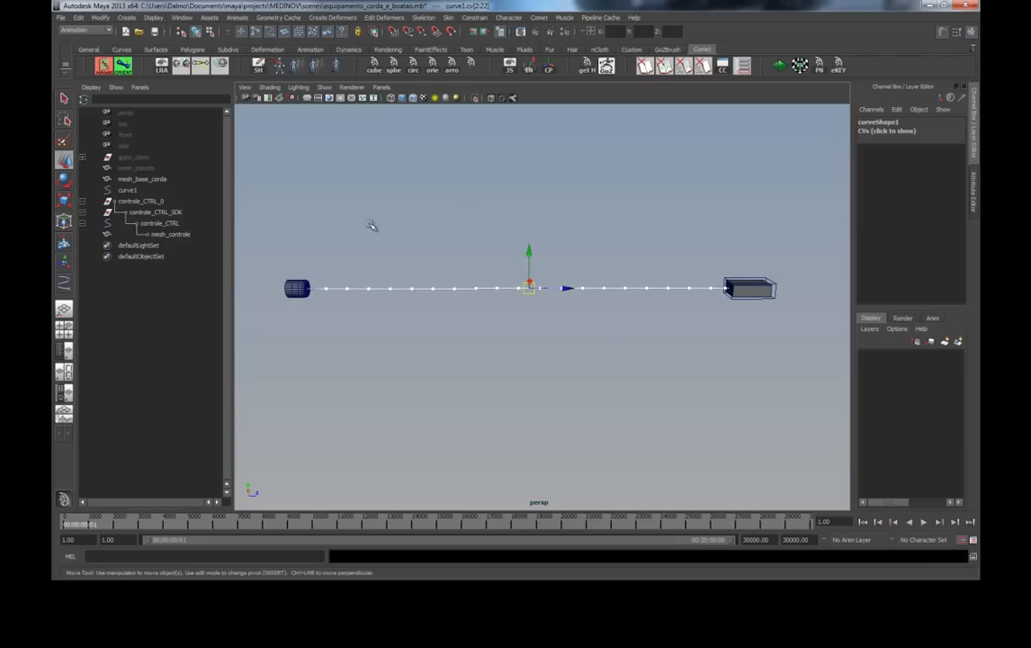
key("4")
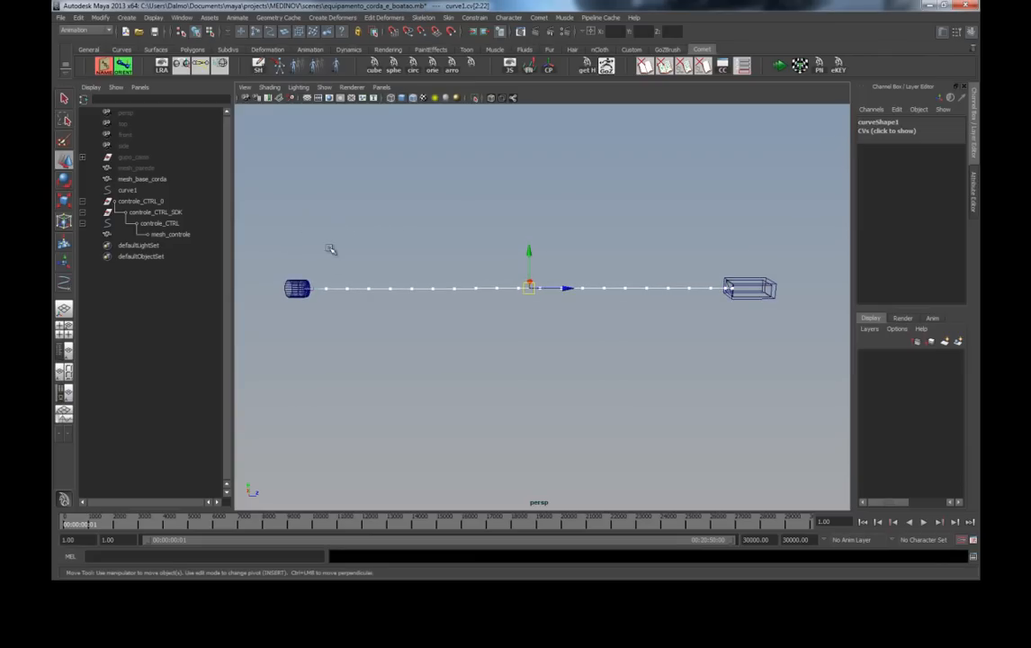
middle_click_drag(293, 293, 414, 300, "alt")
right_click_drag(414, 300, 567, 304, "alt")
middle_click_drag(343, 293, 587, 256, "alt")
right_click_drag(511, 260, 714, 269, "alt")
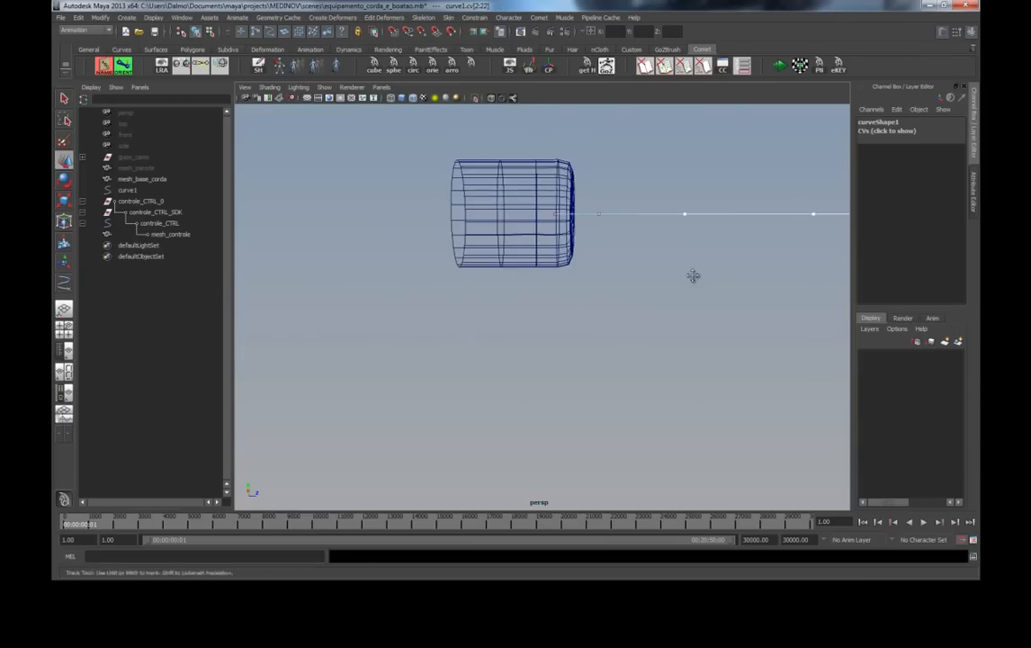
middle_click_drag(714, 269, 568, 296, "alt")
scroll(625, 298, "down", 10)
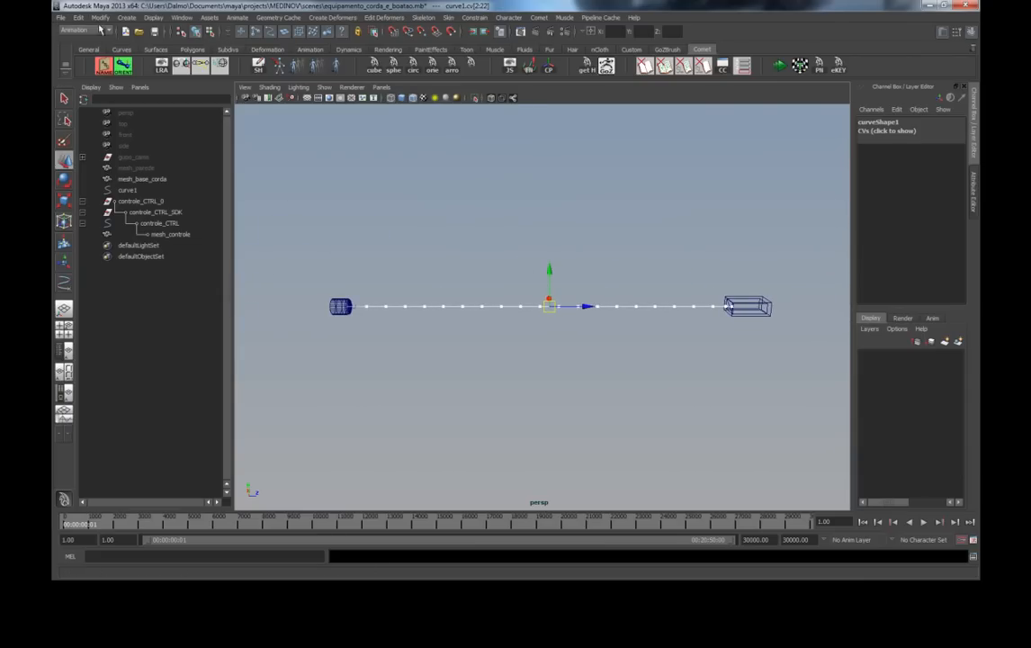
Step: Reset the Soft Modification options to their defaults and create a soft modification on the selected control vertices of curve1
left_click(332, 17)
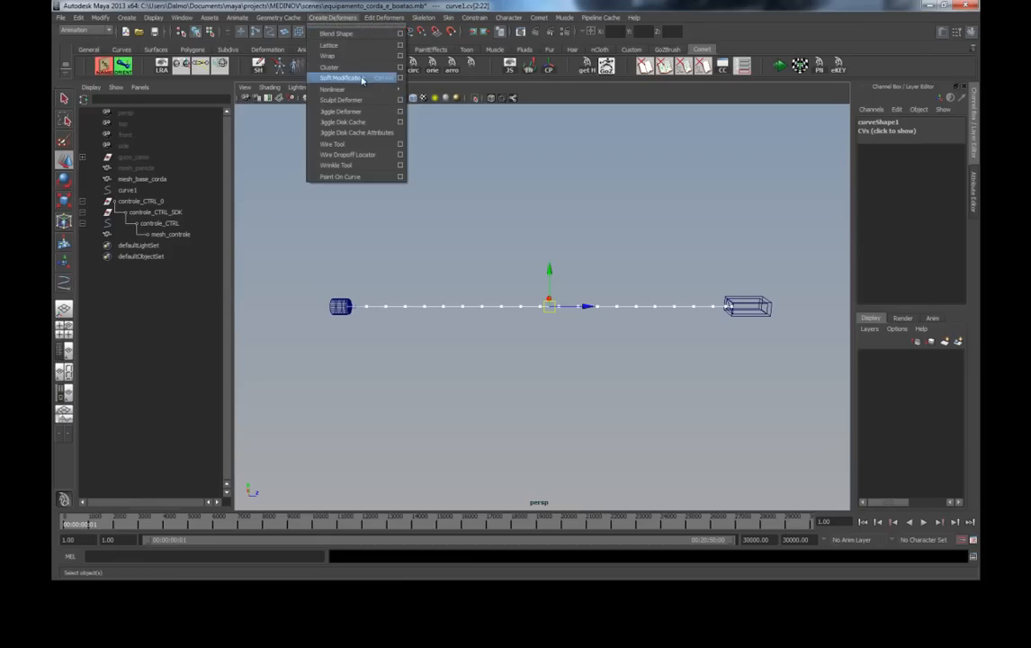
left_click(399, 79)
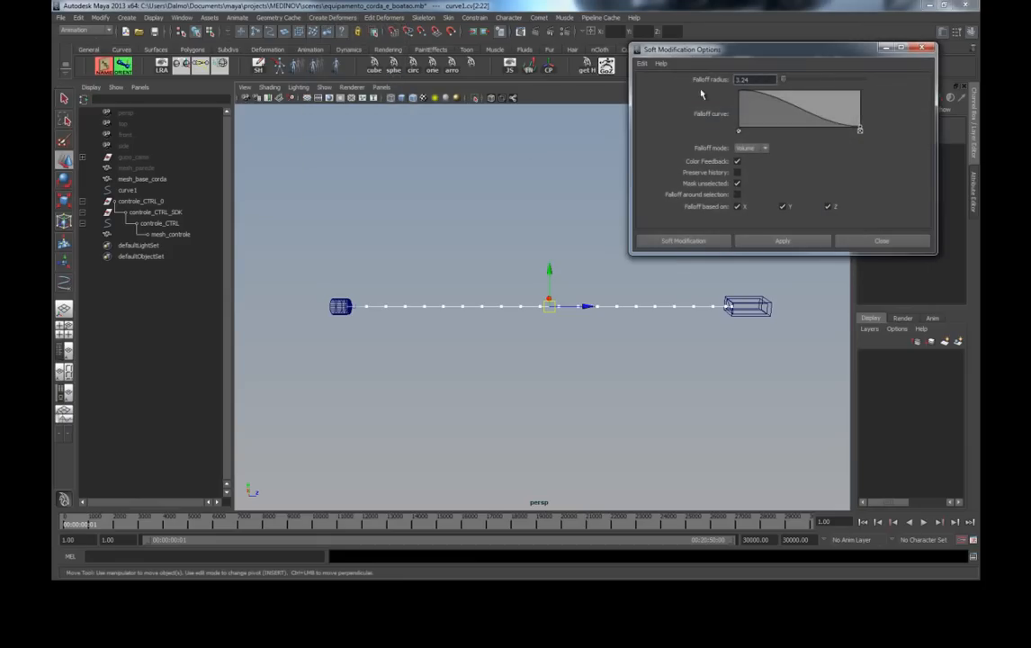
left_click(643, 64)
left_click(651, 85)
left_click(765, 241)
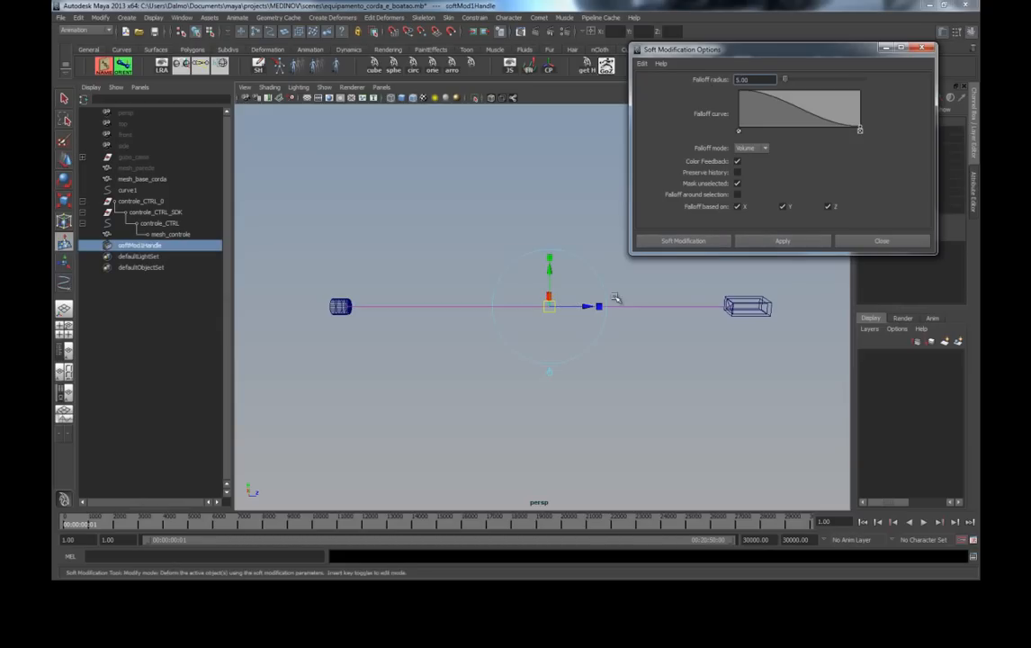
left_click(882, 241)
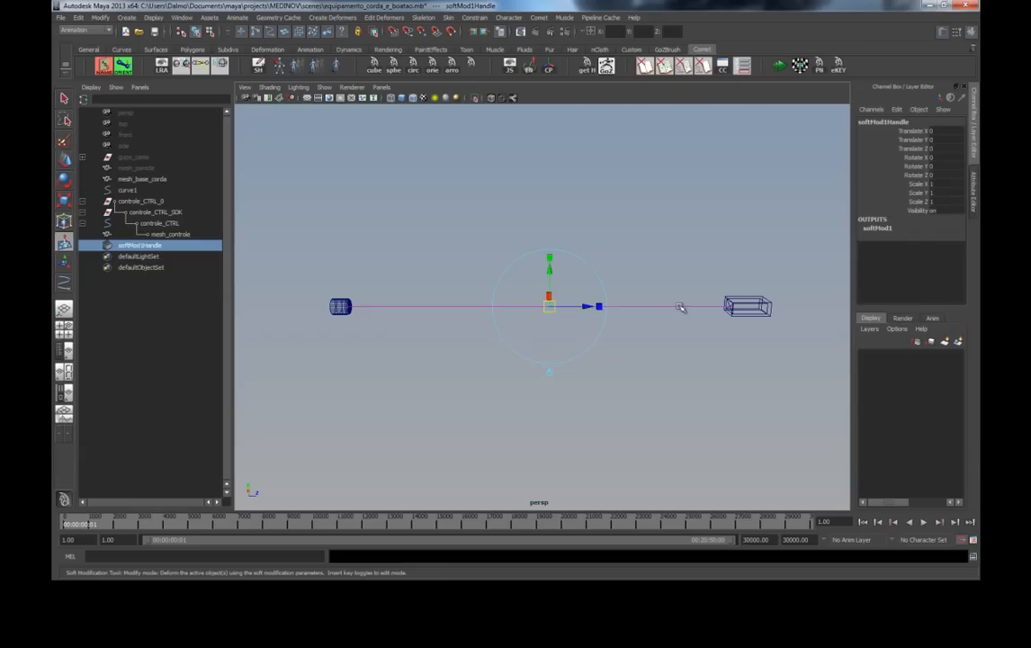
Step: Place the soft modification's center at the rope end beside mesh_controle and enlarge its falloff radius to about 5.3 cm
left_click_drag(724, 306, 648, 322, "alt")
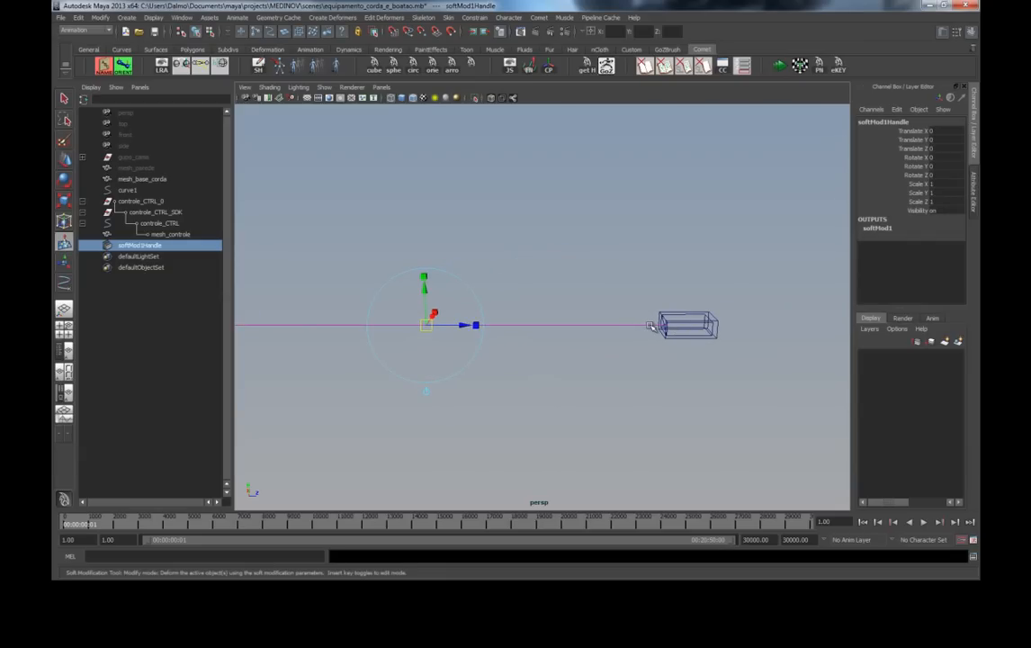
left_click(651, 326)
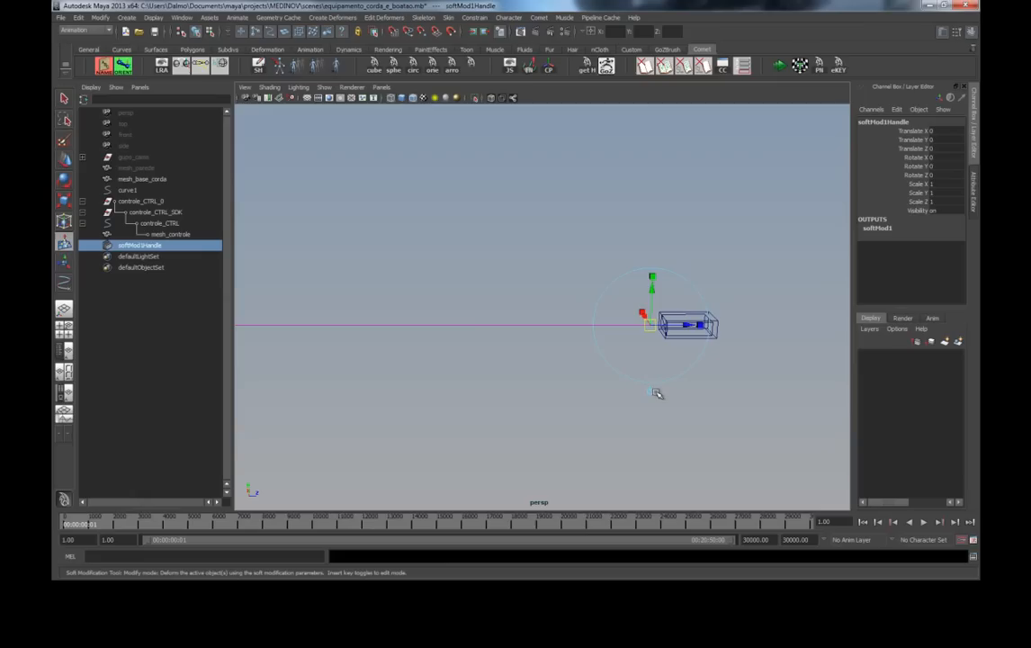
left_click_drag(653, 392, 650, 387)
right_click_drag(647, 380, 428, 351, "alt")
mouse_move(429, 348)
left_mouse_down()
mouse_move(405, 355)
mouse_move(426, 355)
mouse_move(417, 353)
left_mouse_up()
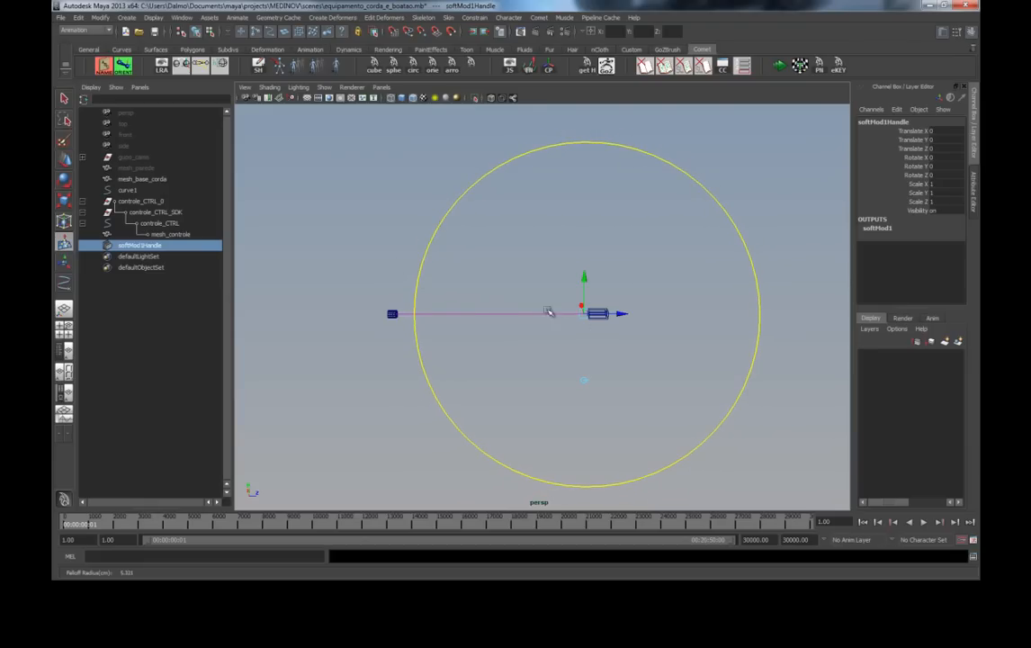
Step: Exit the Soft Modification tool, undo the removal of softMod1Handle, and deselect the handle at the rope end
key("q")
left_click(368, 251)
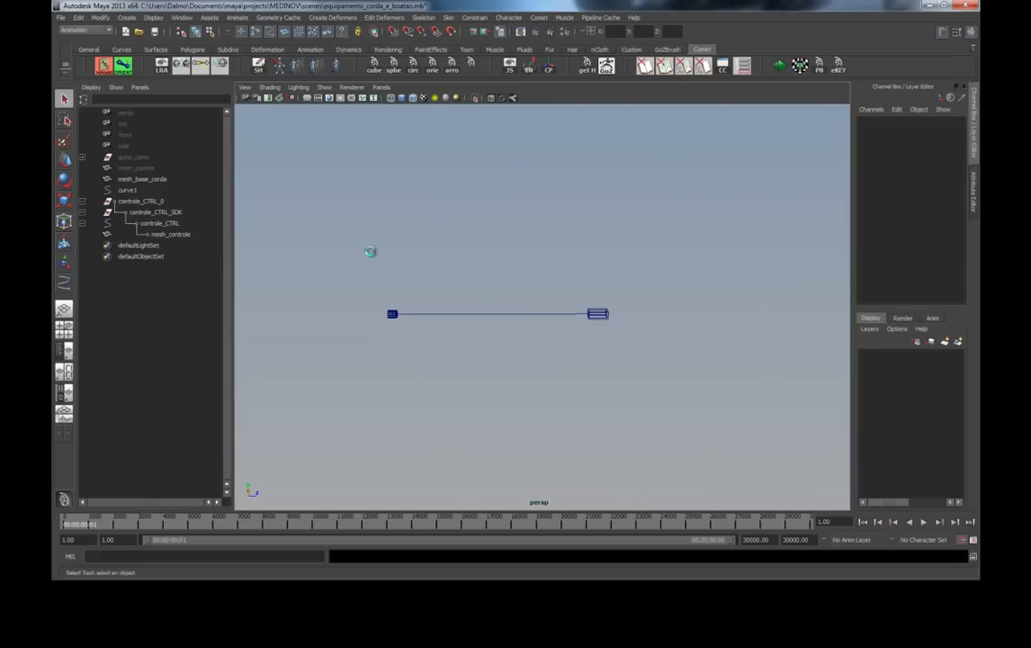
right_click_drag(481, 294, 854, 339, "alt")
middle_click_drag(754, 326, 531, 287, "alt")
middle_click_drag(455, 262, 537, 276, "alt")
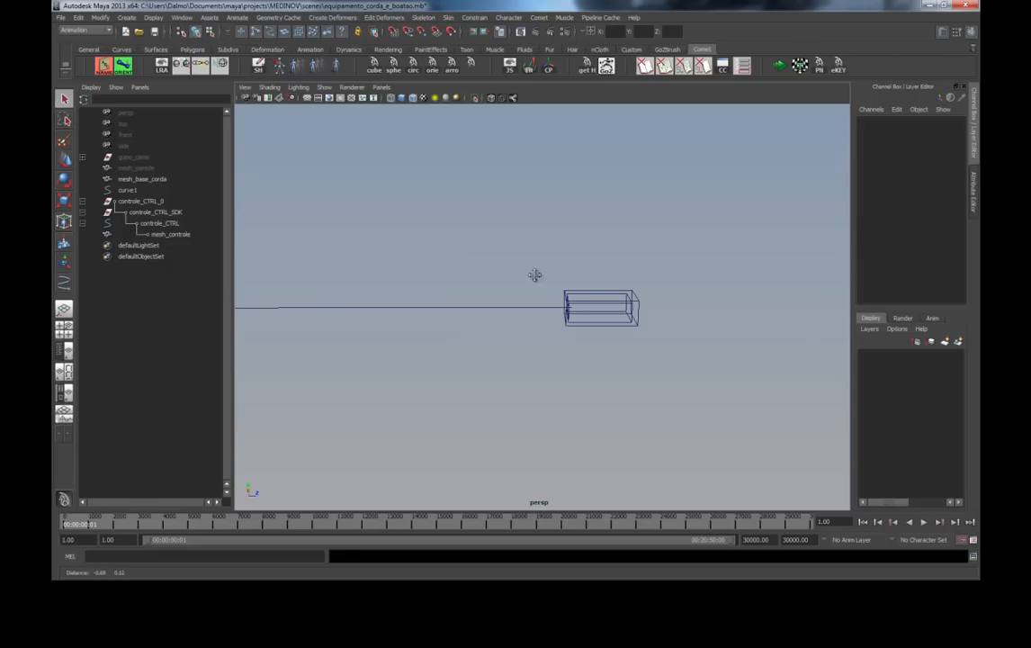
left_click(509, 278)
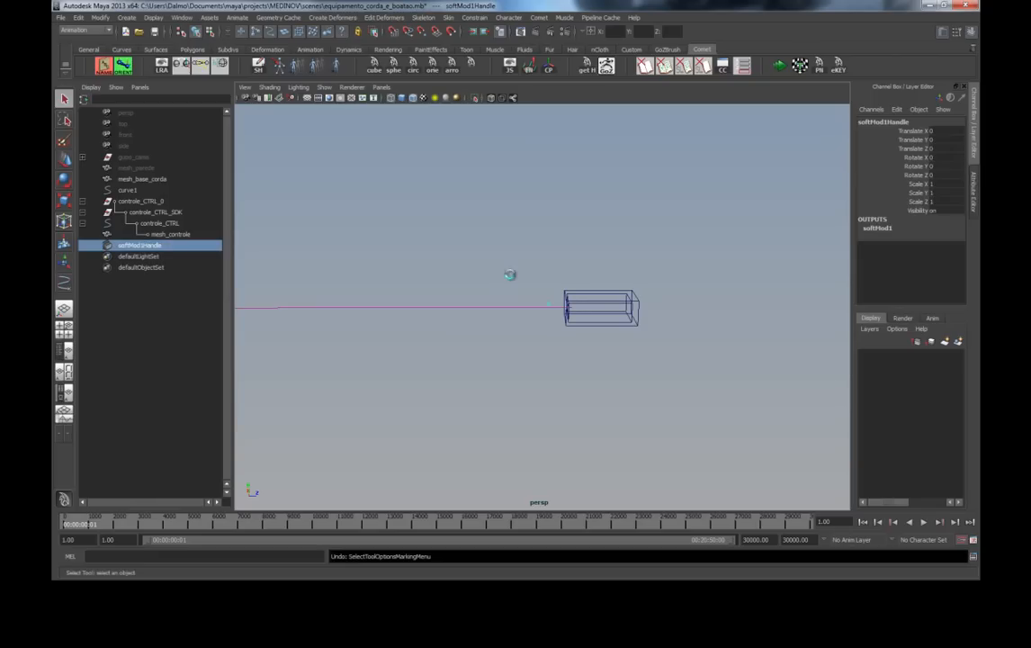
right_click_drag(506, 252, 541, 223, "alt")
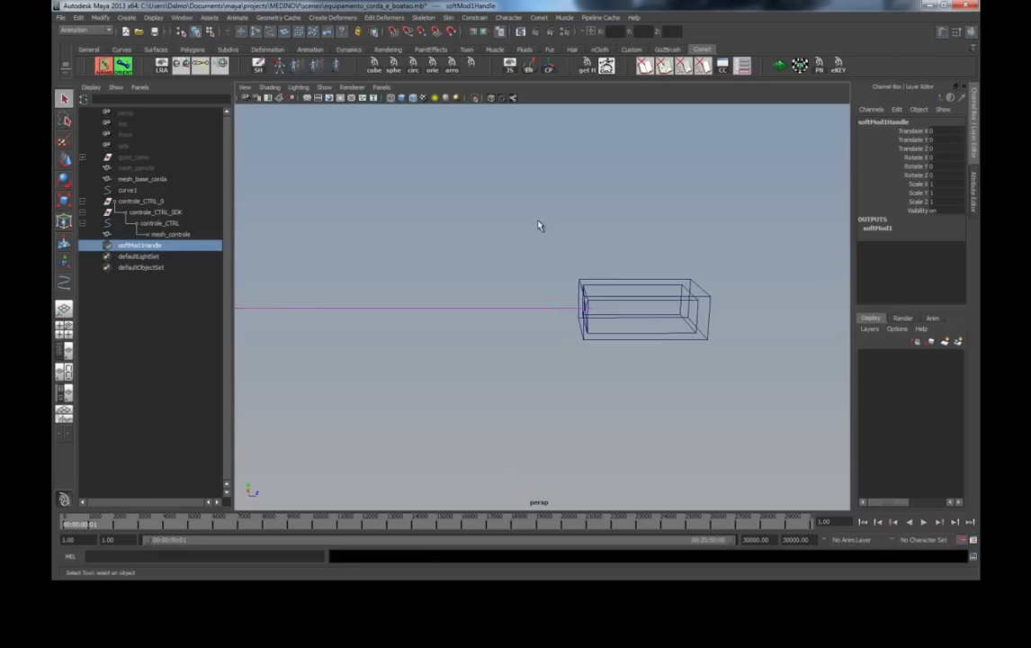
left_click(504, 234)
right_click_drag(474, 242, 539, 245, "alt")
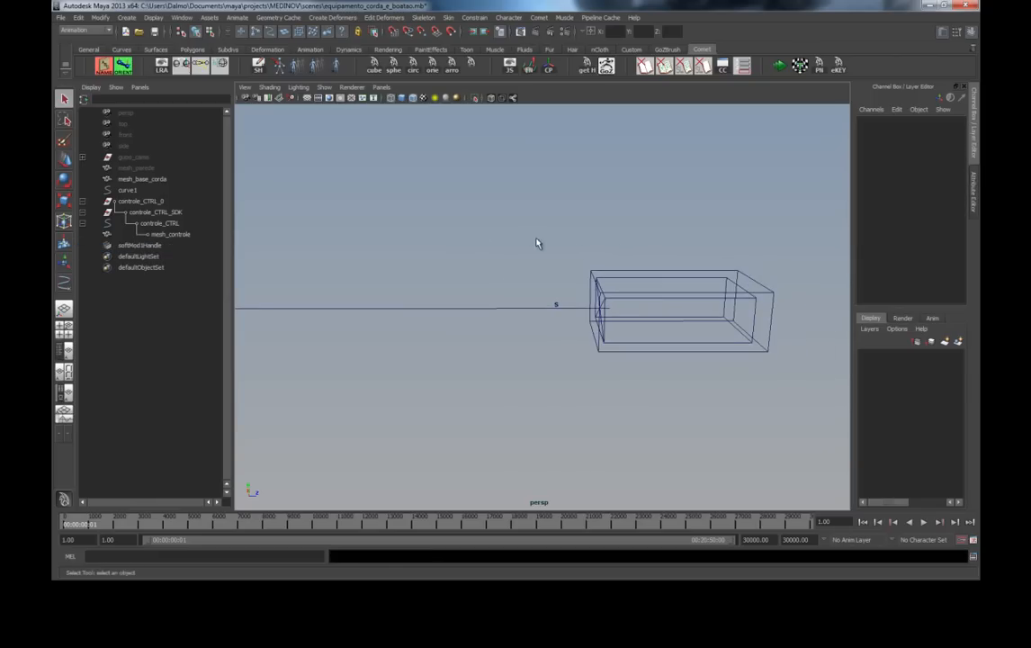
left_click(592, 274)
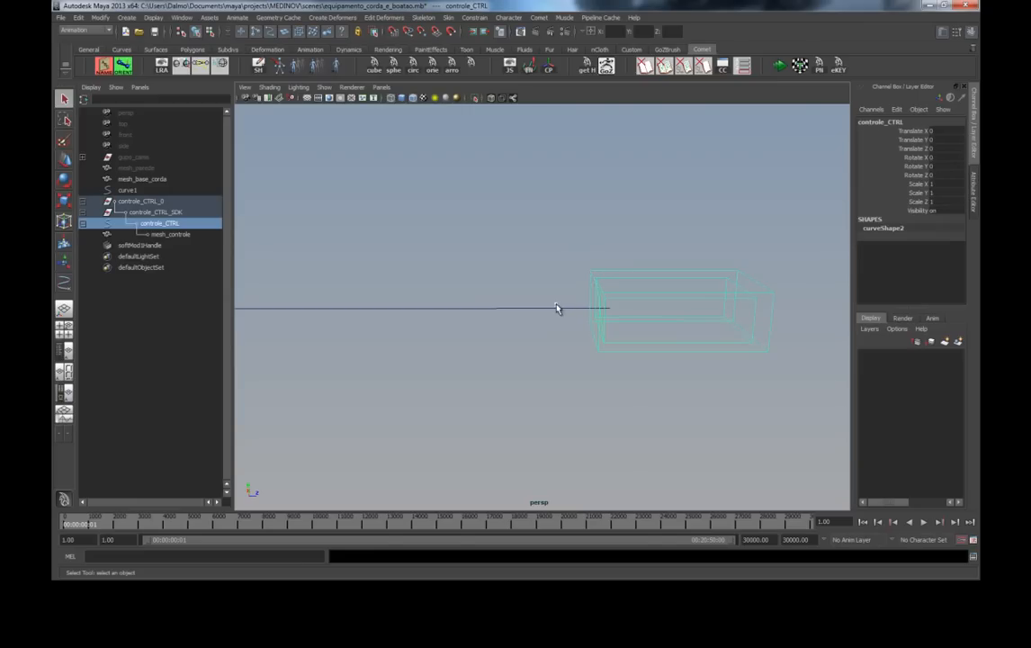
left_click(558, 307, "shift")
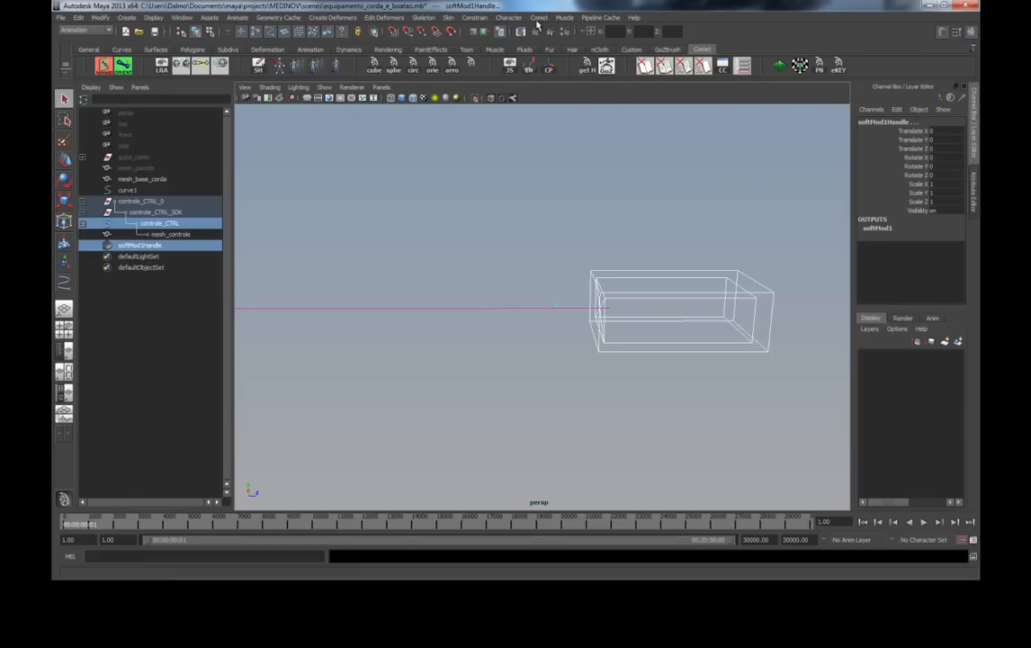
left_click(475, 18)
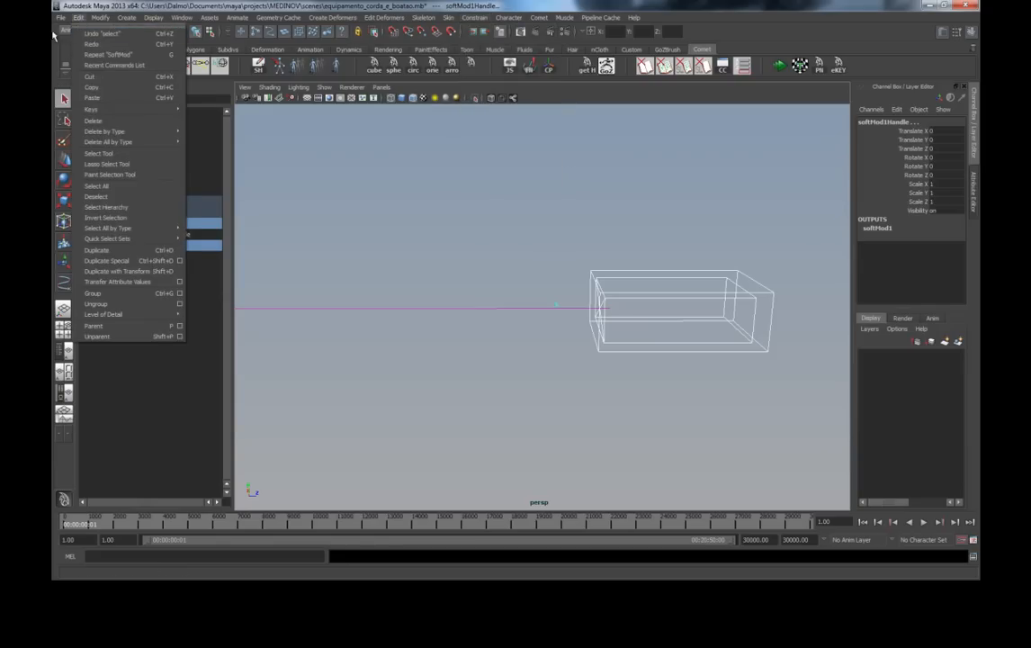
left_click(367, 182)
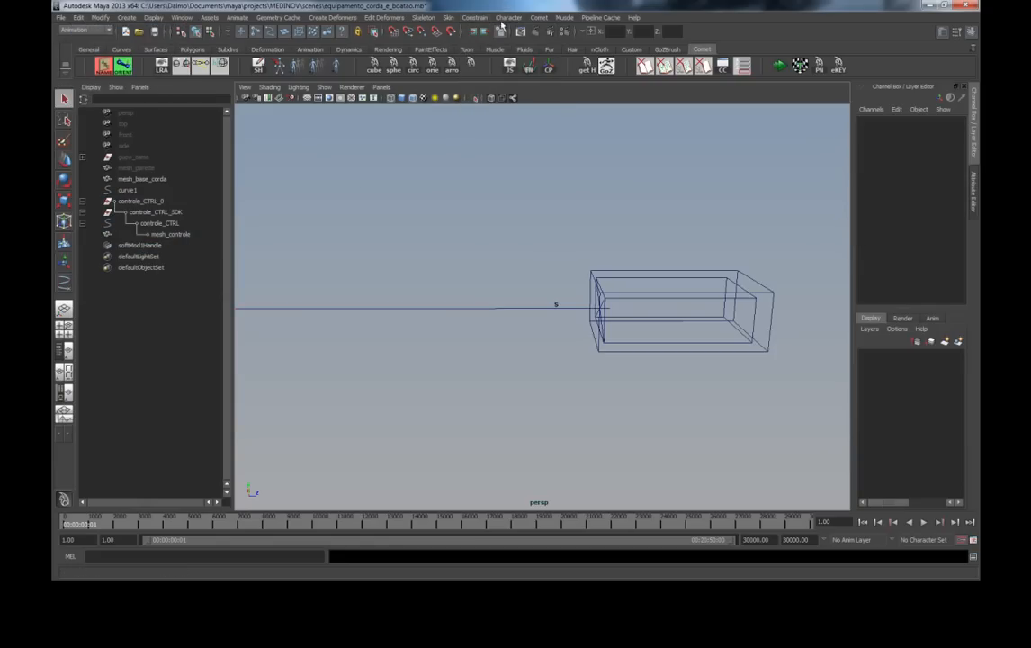
Step: Reset the Parent Constraint options, keeping Maintain offset on with all translate and rotate axes, and try applying the constraint
left_click(475, 18)
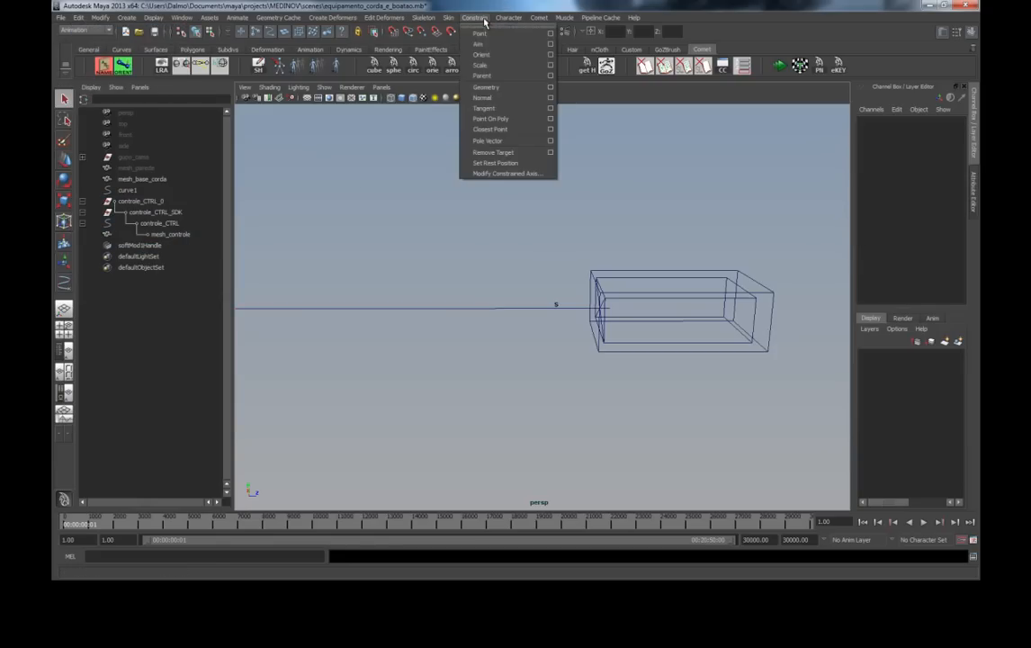
left_click(550, 79)
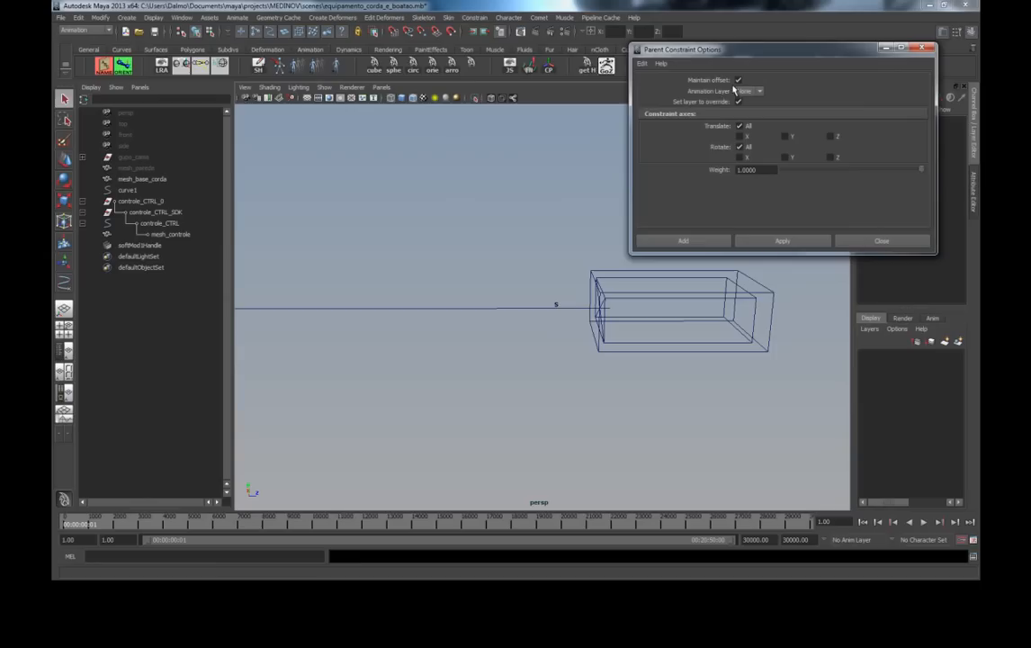
left_click(642, 64)
left_click(659, 86)
left_click(782, 241)
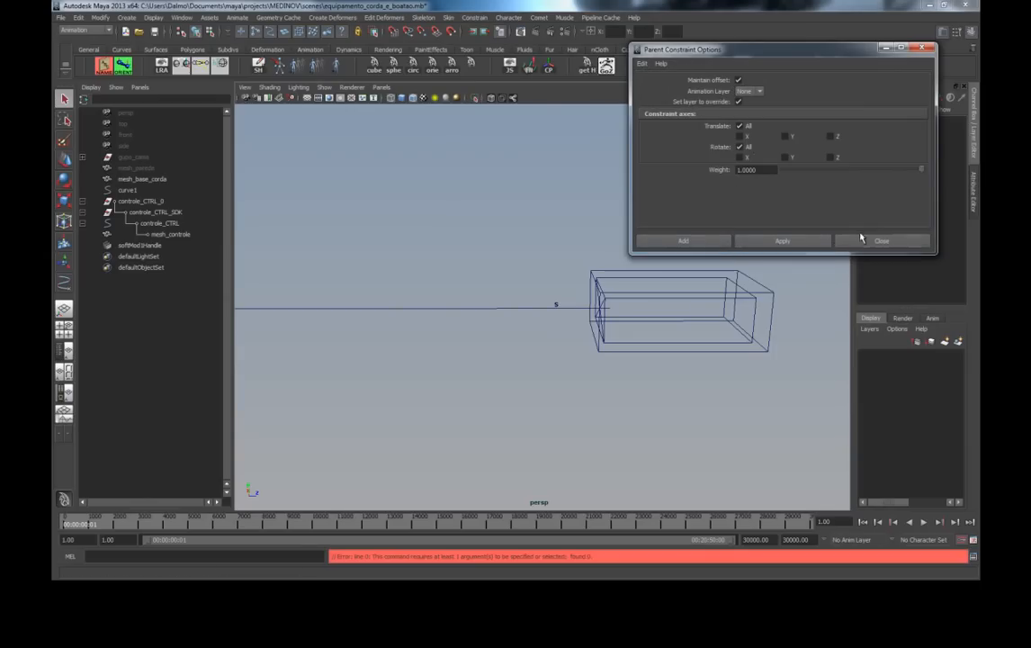
Step: Parent-constrain softMod1Handle to controle_CTRL with Maintain offset on, and close the constraint options
left_click(589, 287)
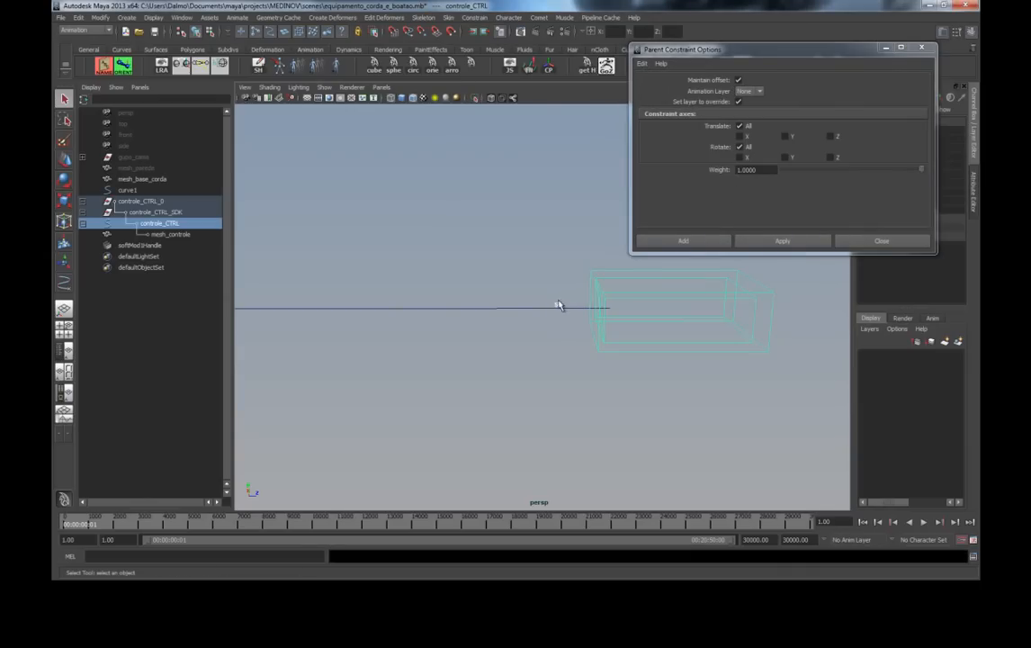
left_click(558, 303, "shift")
left_click(590, 286)
left_click(558, 307, "shift")
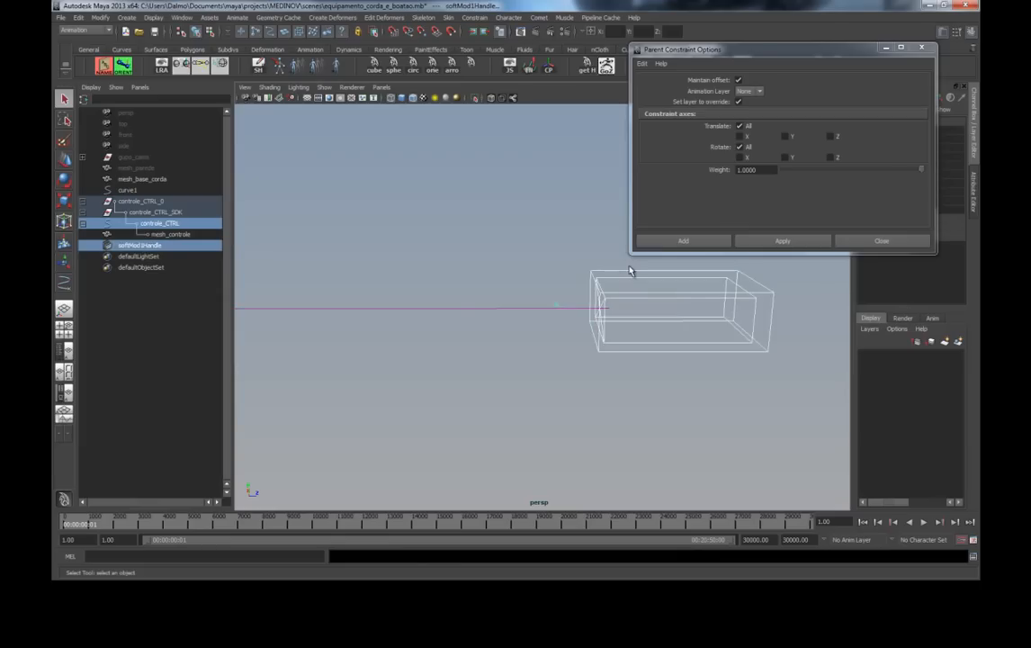
left_click(782, 240)
left_click(880, 241)
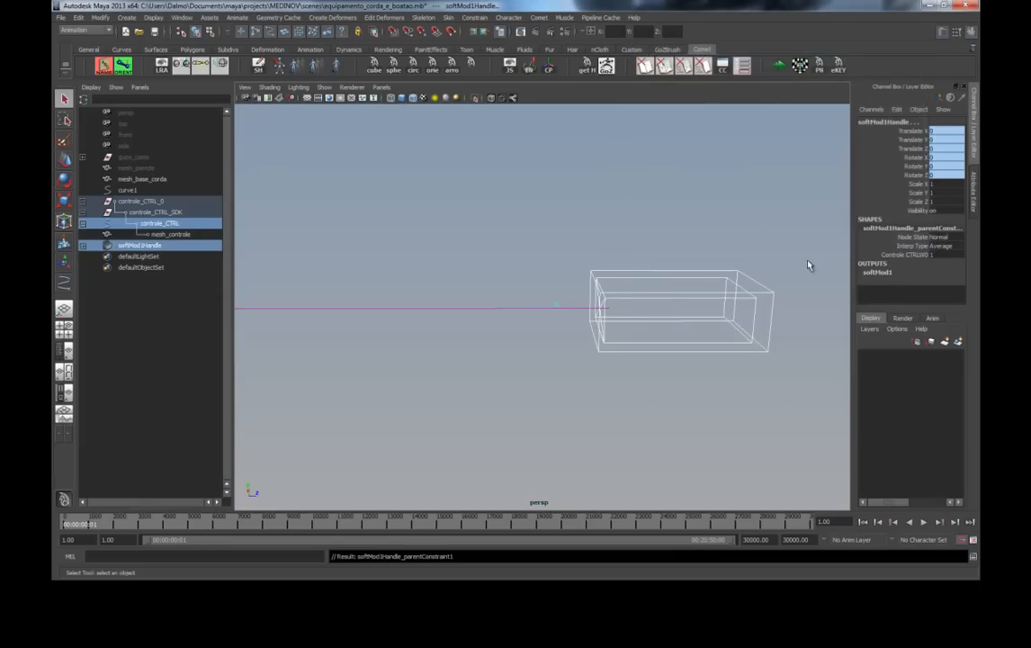
Step: Check the constrained channels of softMod1Handle and test-move controle_CTRL to see how the rope end follows it
left_click(558, 309)
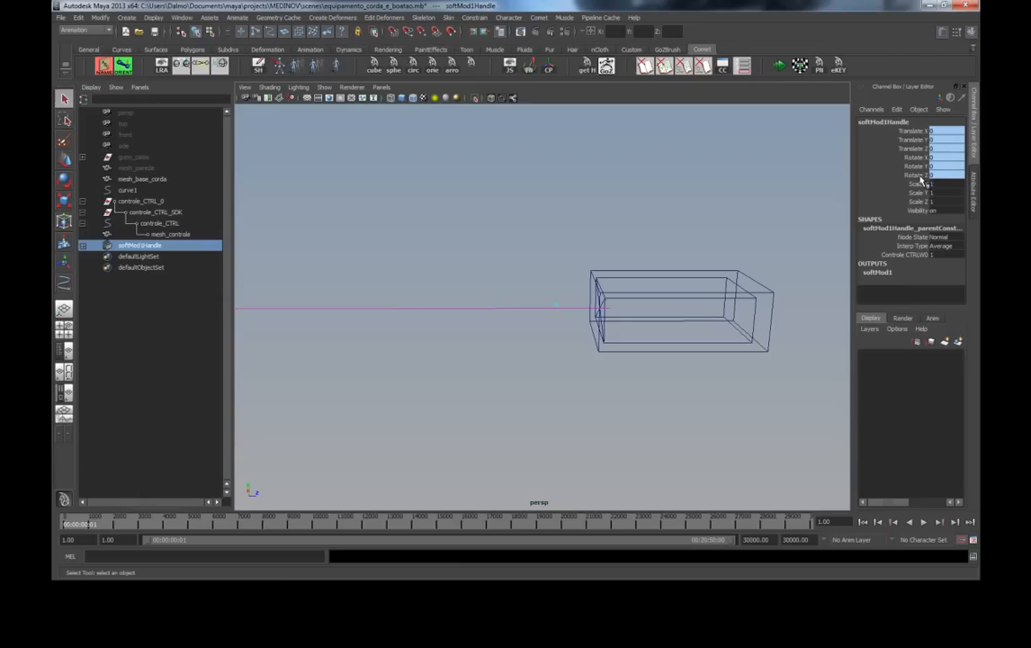
right_click_drag(671, 228, 551, 234, "alt")
middle_click_drag(571, 240, 587, 208, "alt")
left_click_drag(587, 209, 544, 214, "alt")
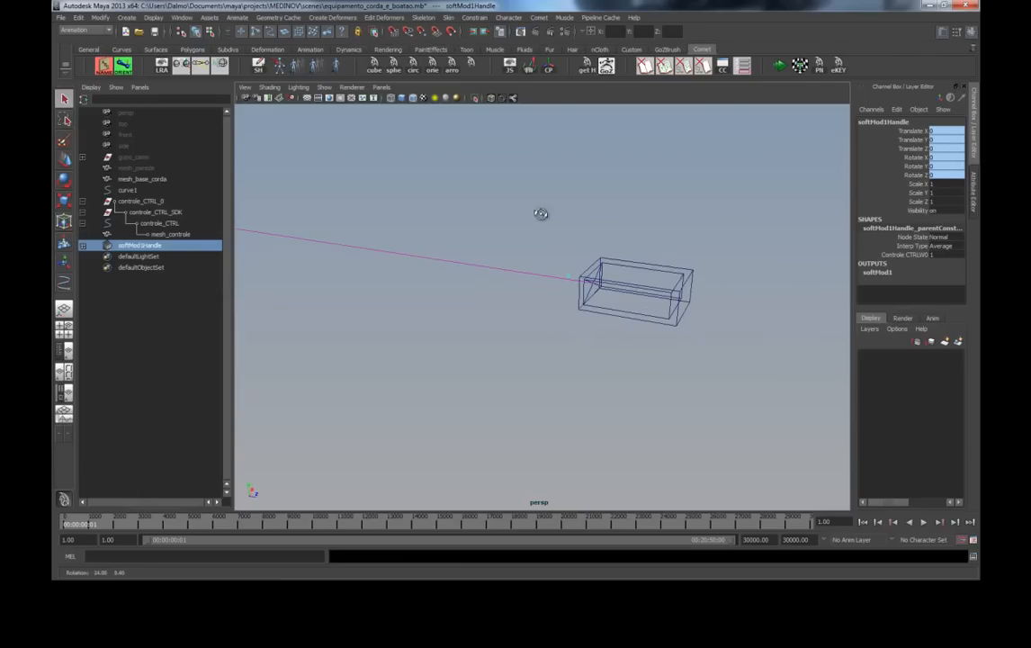
left_click(627, 266)
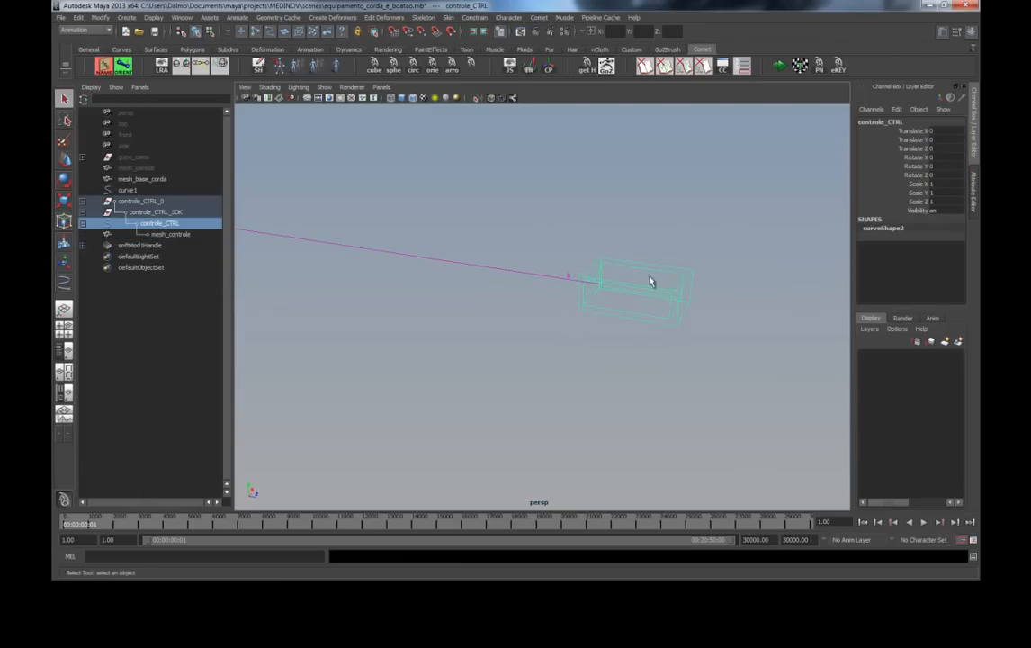
key("w")
left_click_drag(537, 350, 618, 301, "alt")
left_click_drag(672, 279, 606, 353)
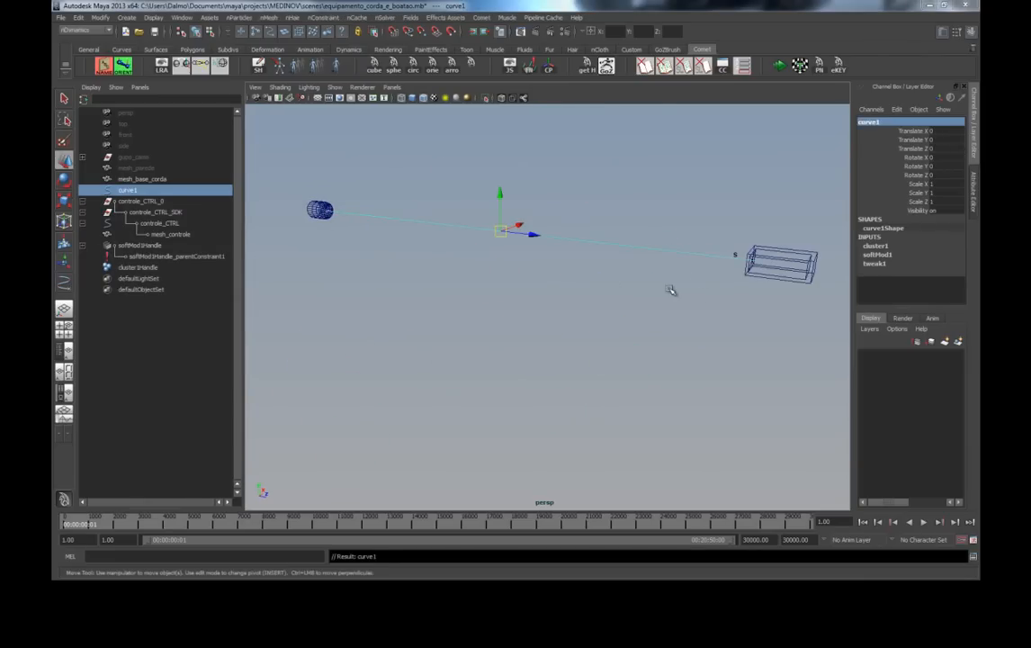
Step: Rename softMod1Handle at the rope end to ponta_fio_softMod
left_click(592, 275)
left_click(542, 234)
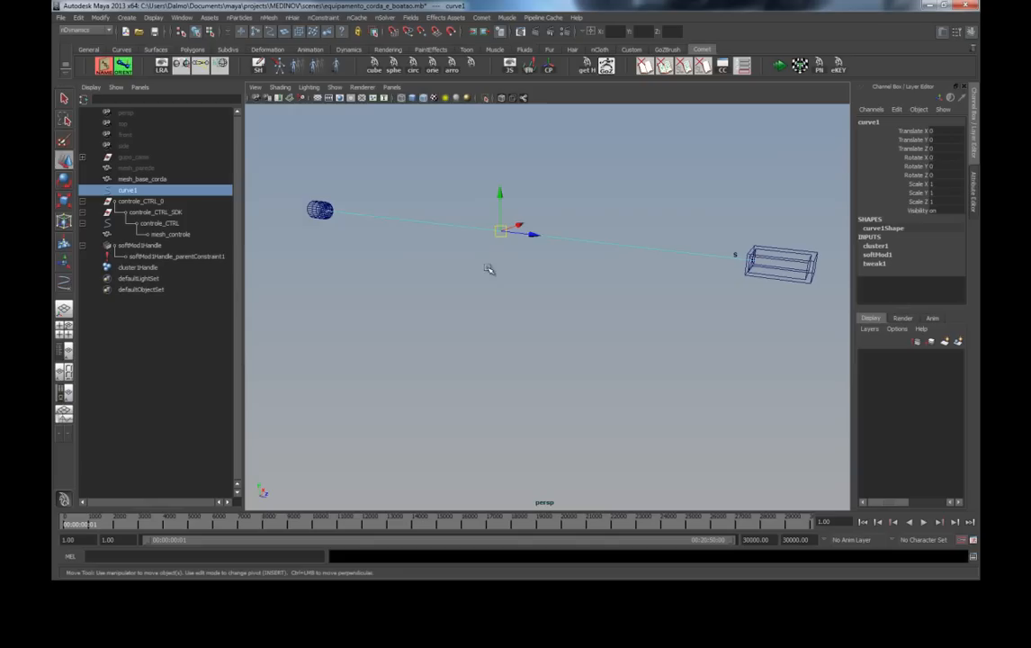
left_click(409, 242)
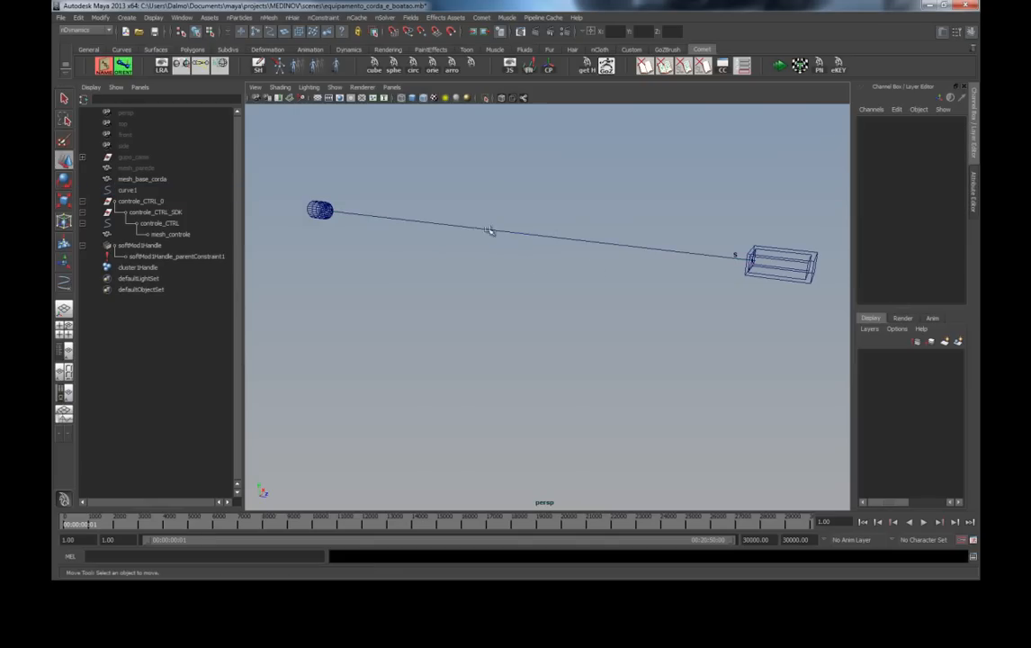
left_click(736, 255)
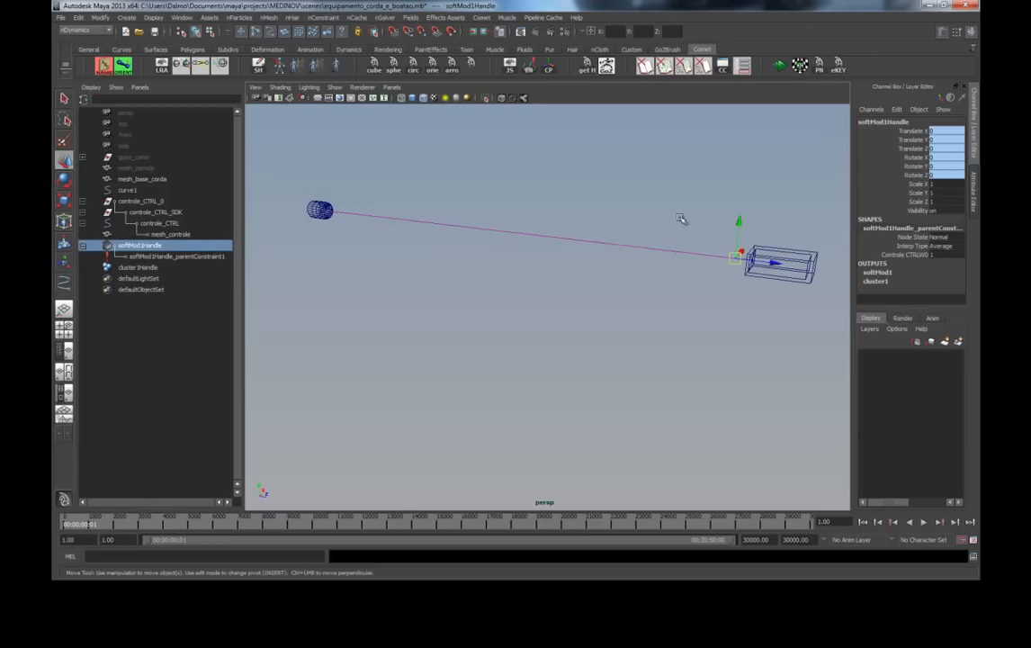
left_click(886, 123)
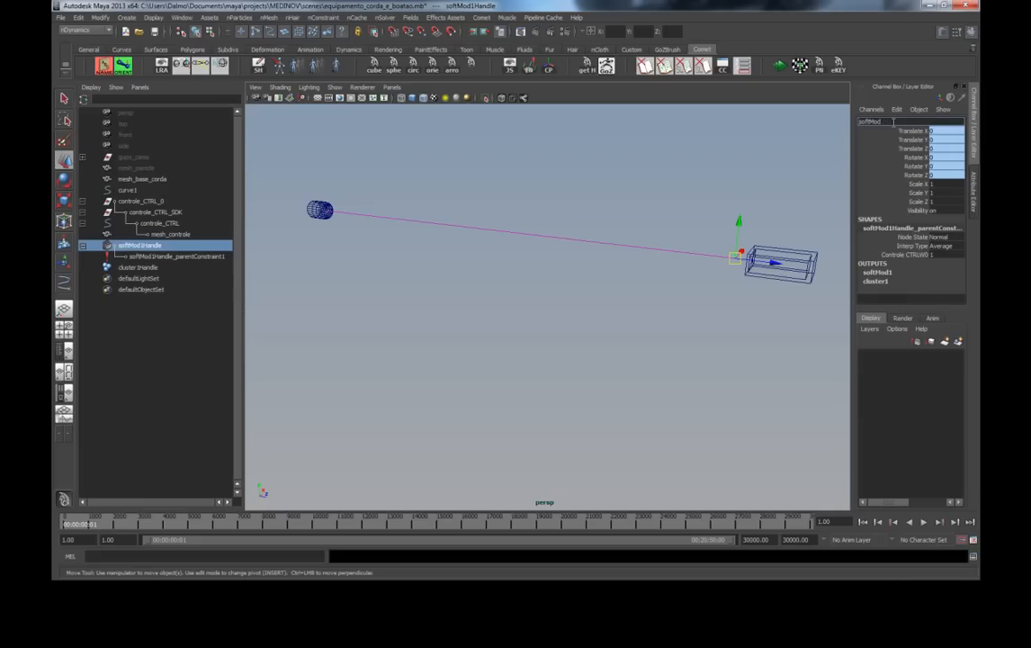
type("ponta_ fio")
key("Return")
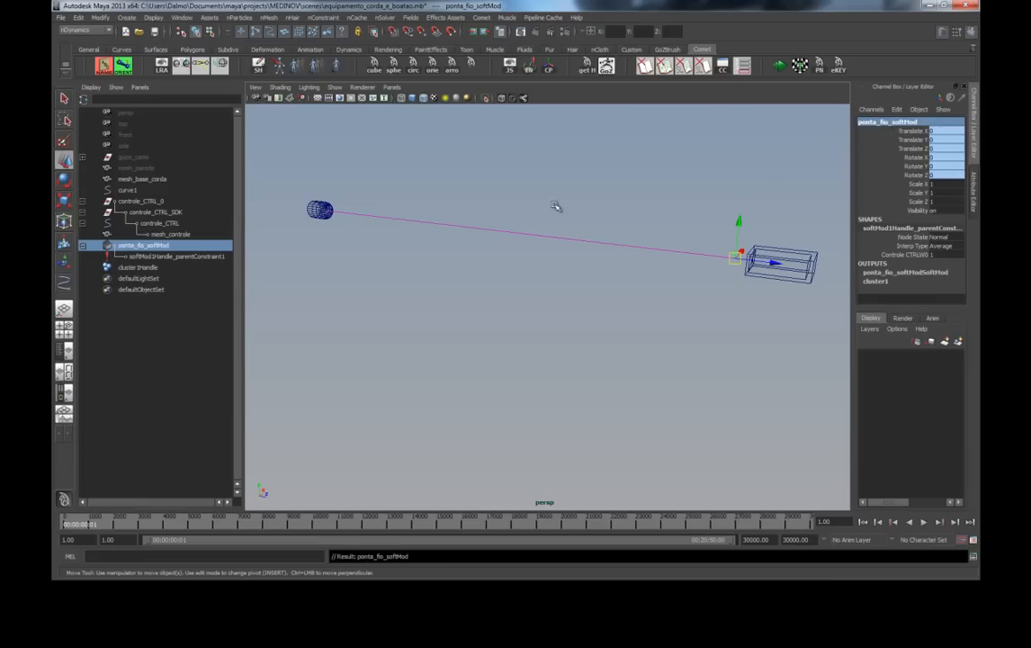
left_click(144, 268)
double_click(882, 122)
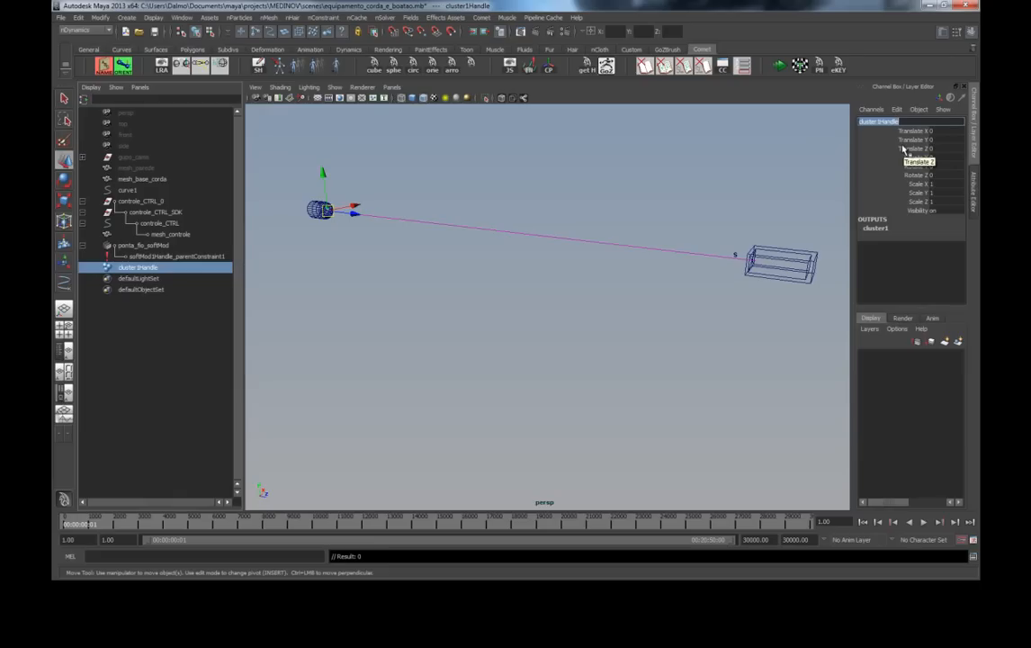
type("clust")
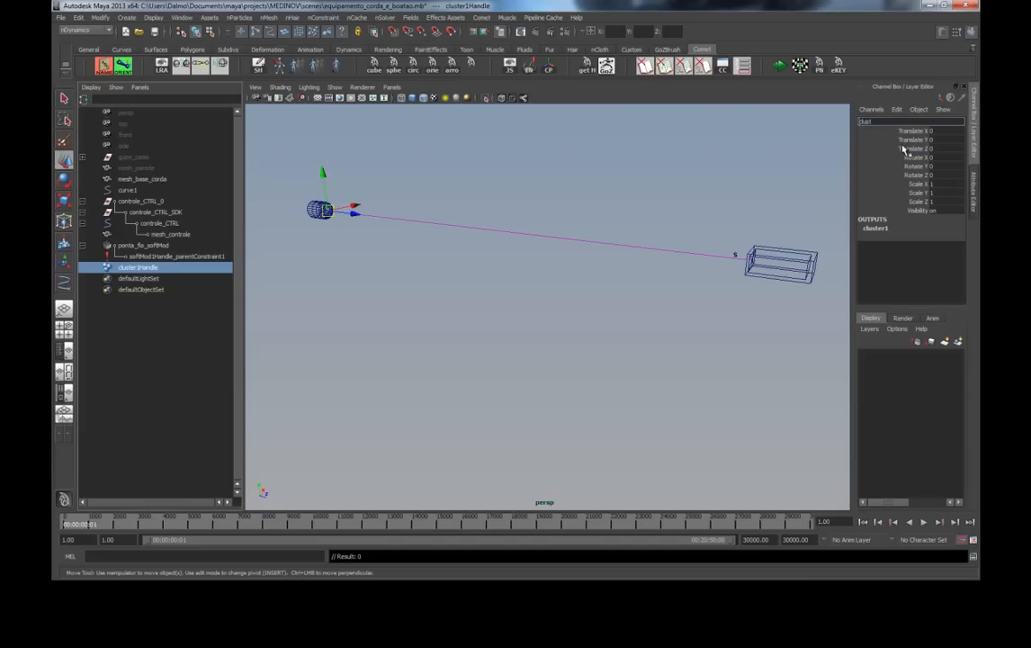
key("BackSpace")
key("BackSpace")
key("BackSpace")
key("BackSpace")
key("Return")
type("zz")
key("Return")
key("ctrl+z")
key("ctrl+z")
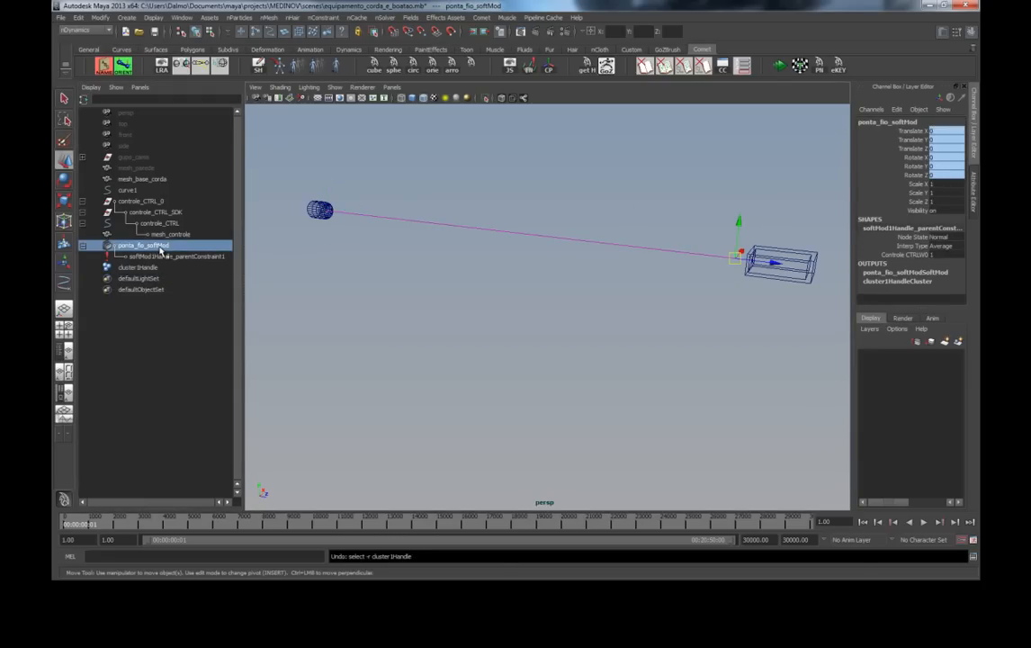
Step: Restore the selection of cluster1Handle at the rope base and rename it to base_fio_cltr
key("shift+z")
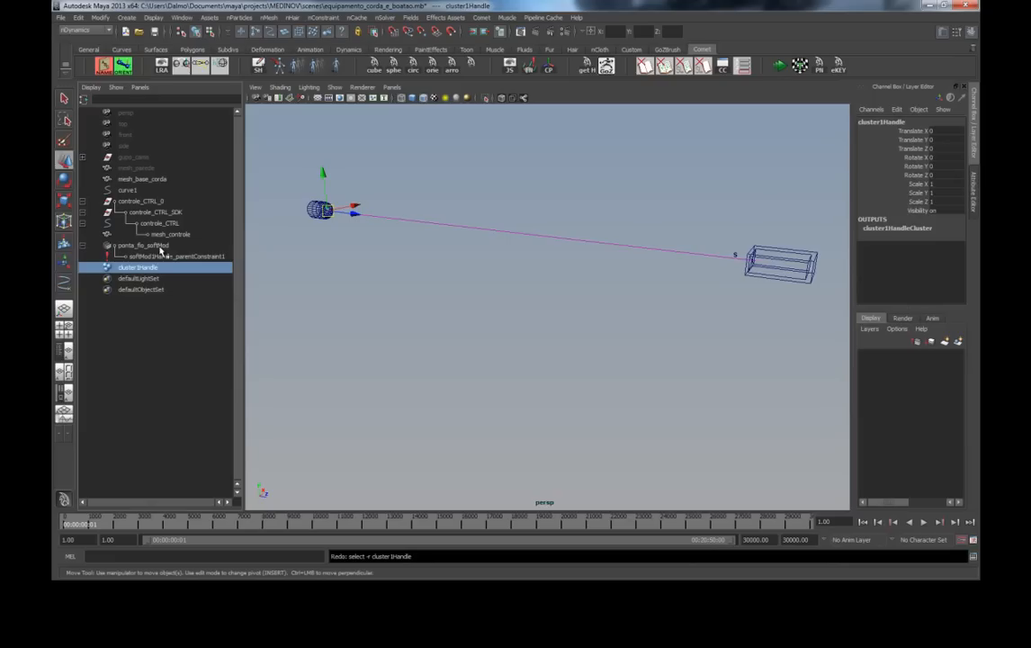
double_click(877, 120)
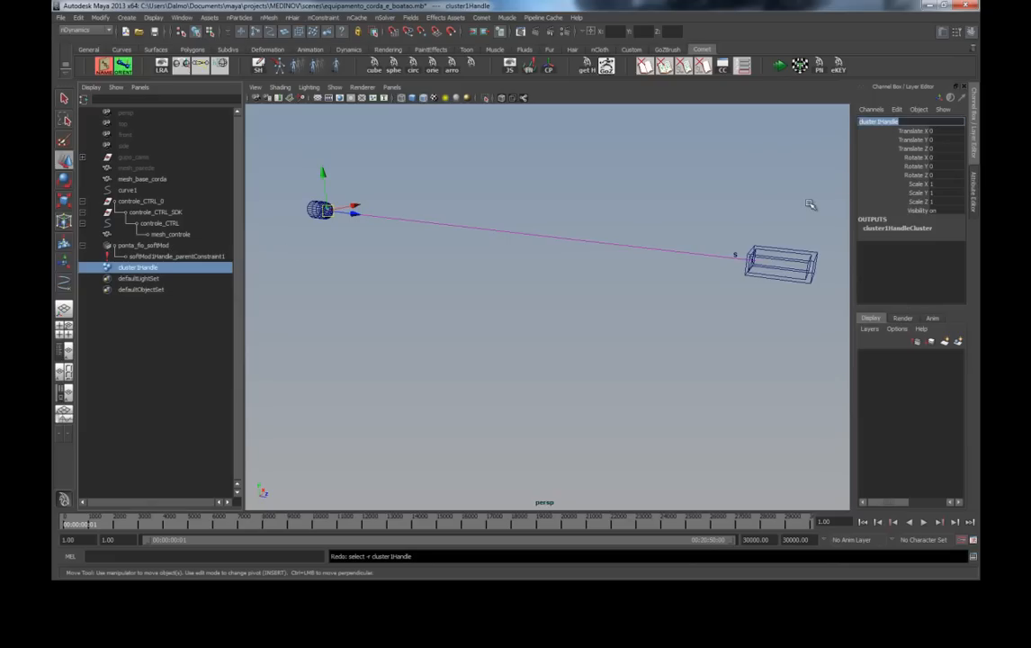
type("base_fio_cltr")
key("Return")
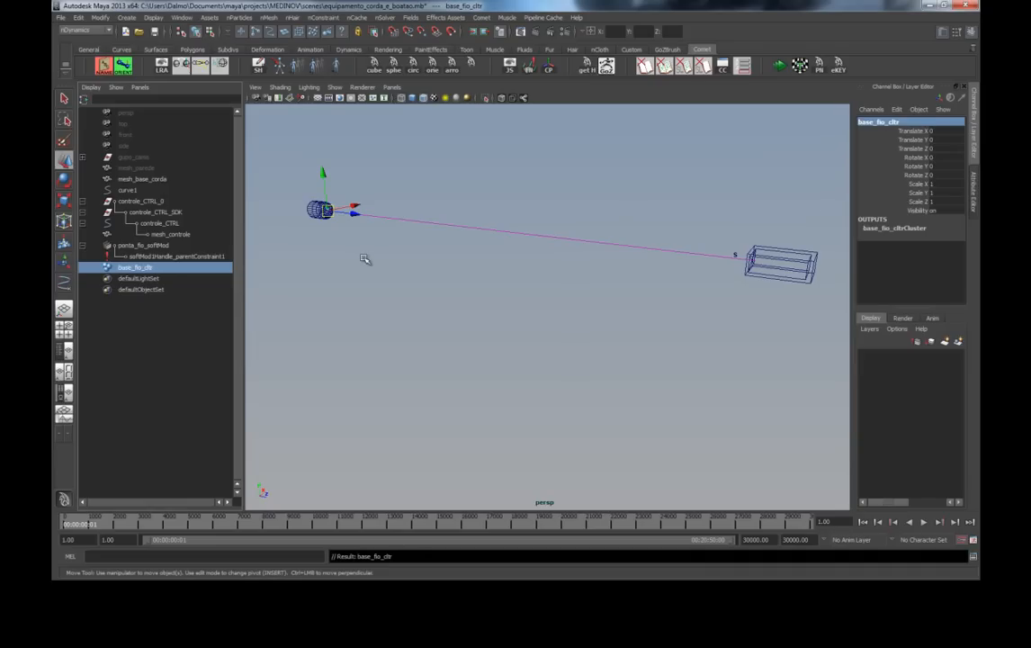
Step: Rename the rope curve curve1 to fio_curve
left_click(650, 275)
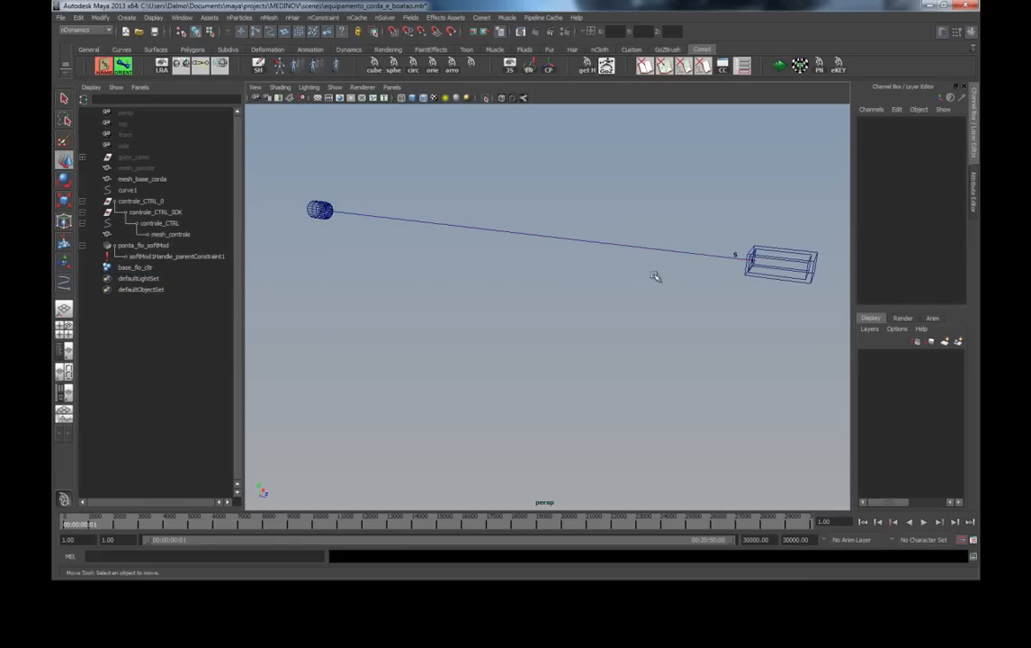
left_click(702, 249)
double_click(870, 122)
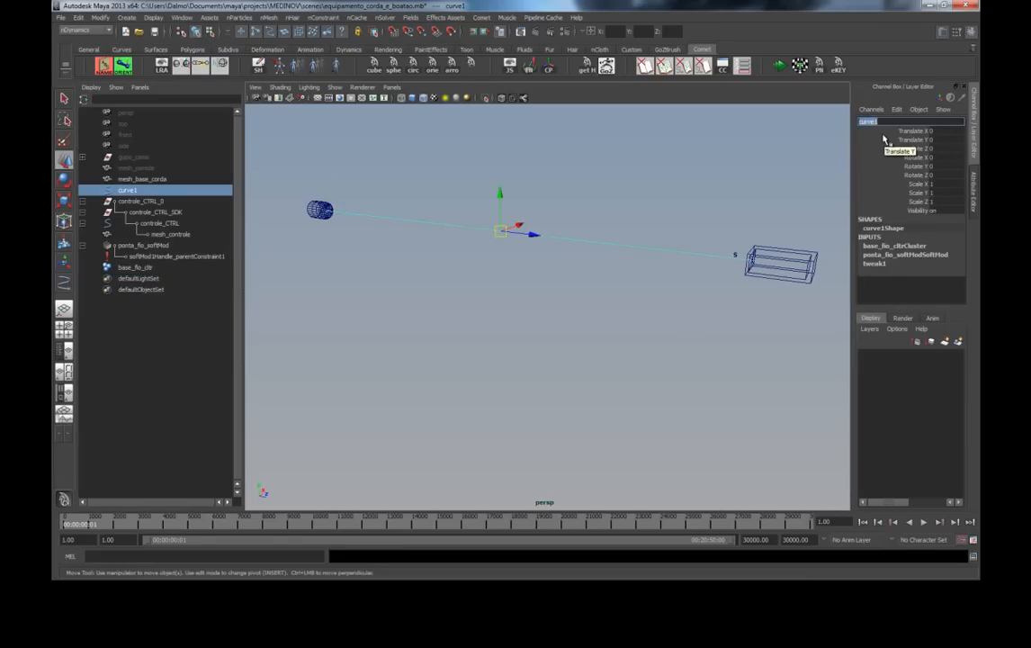
type("f")
key("Return")
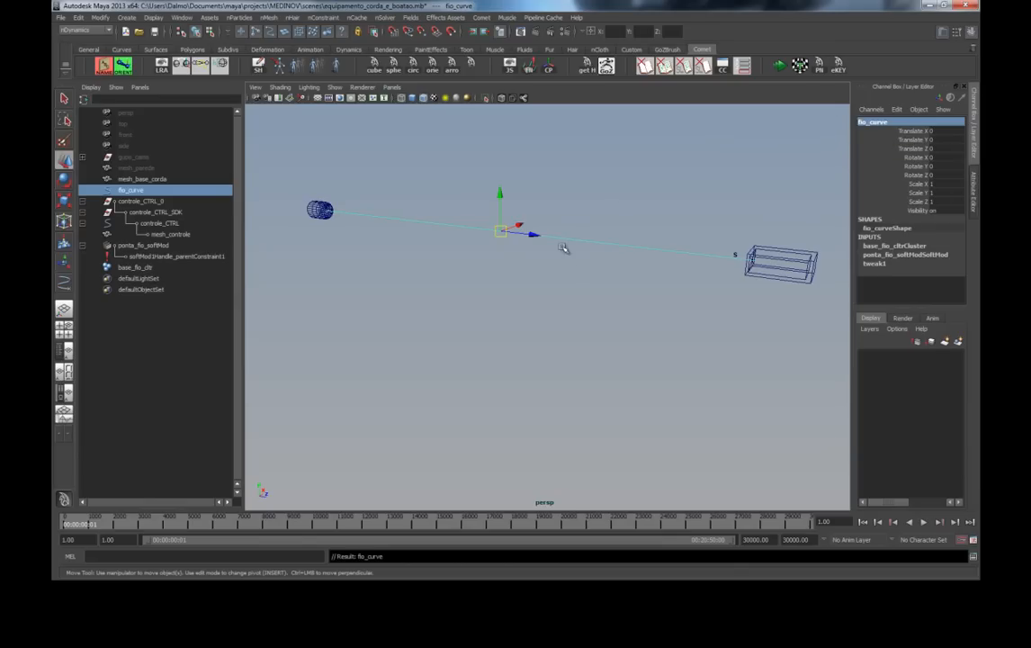
Step: Append _guia to the rope curve's name, making it fio_curve_guia
left_click(536, 281)
left_click(548, 236)
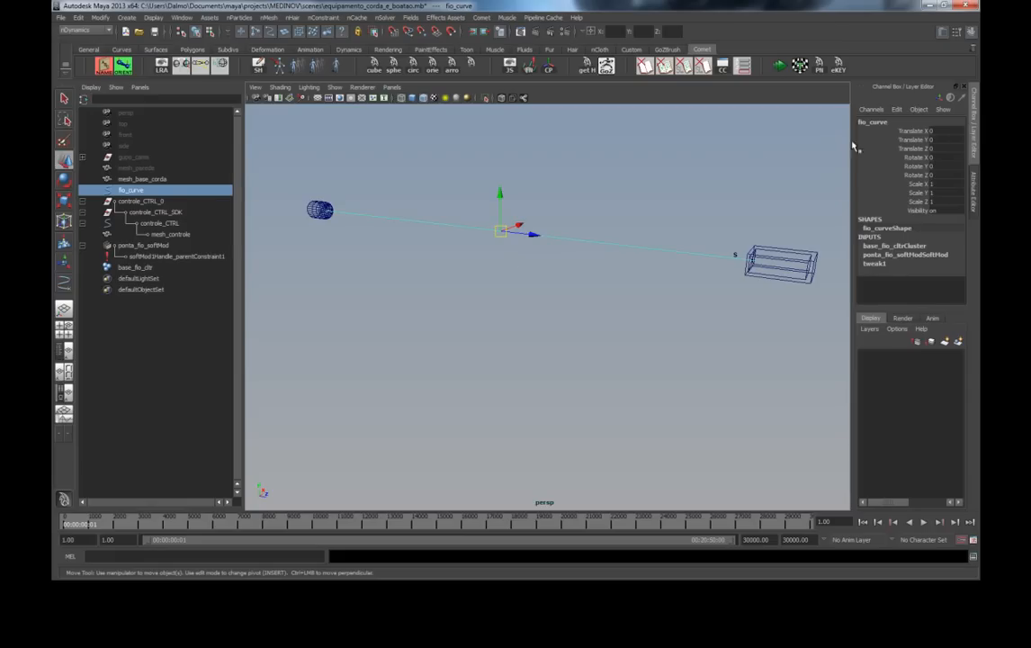
left_click(890, 120)
key("Right")
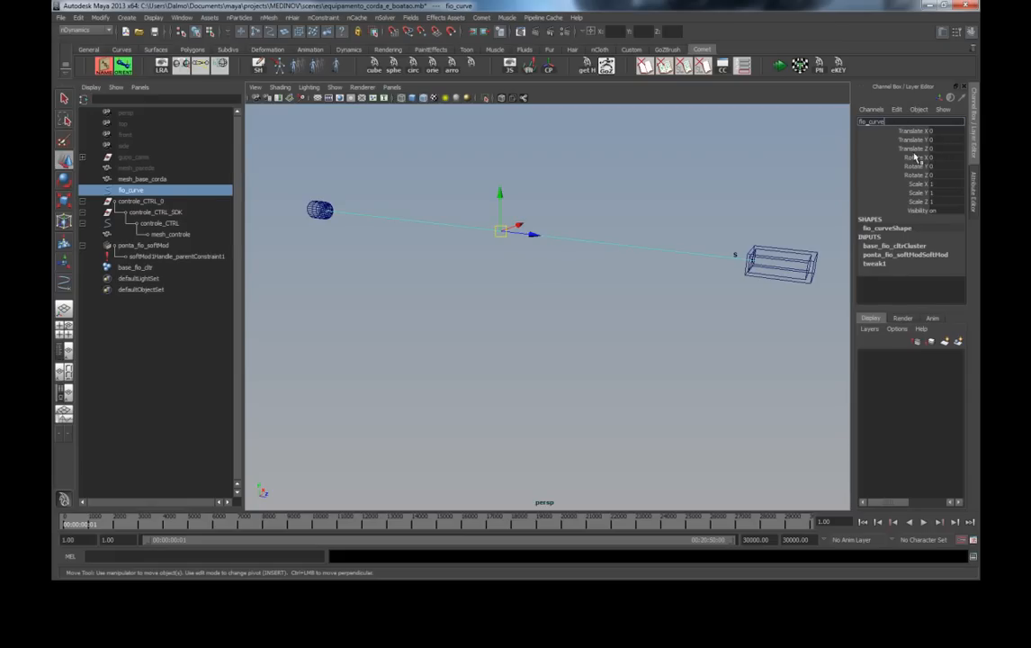
type("_guia")
key("Return")
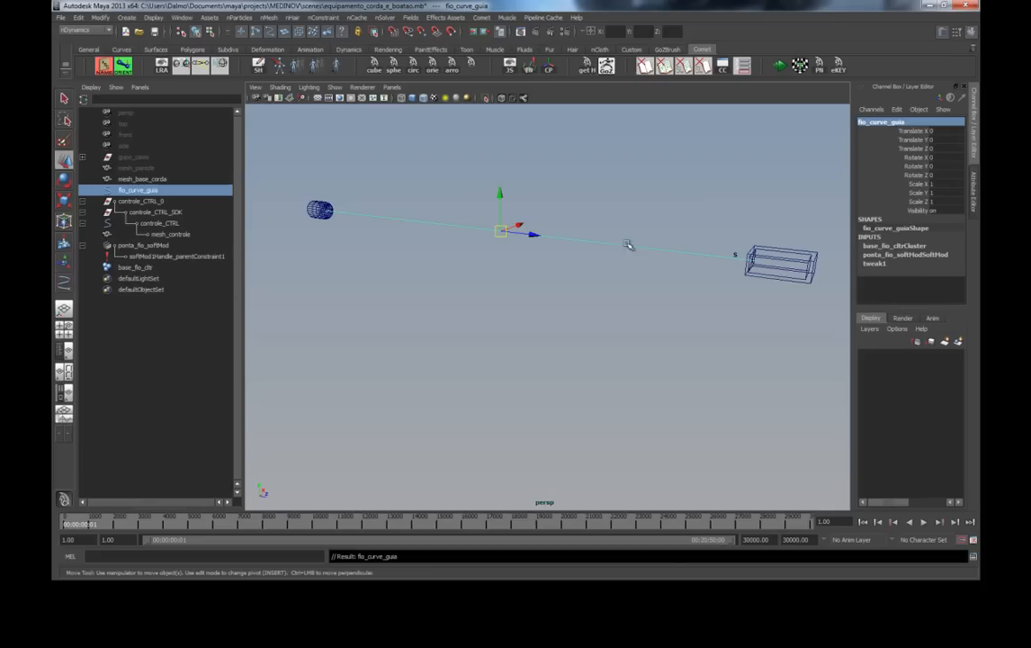
Step: Rename the rope curve to fio_guia_curve, with guia placed before curve
left_click(877, 122)
left_click(870, 121)
type("_guia")
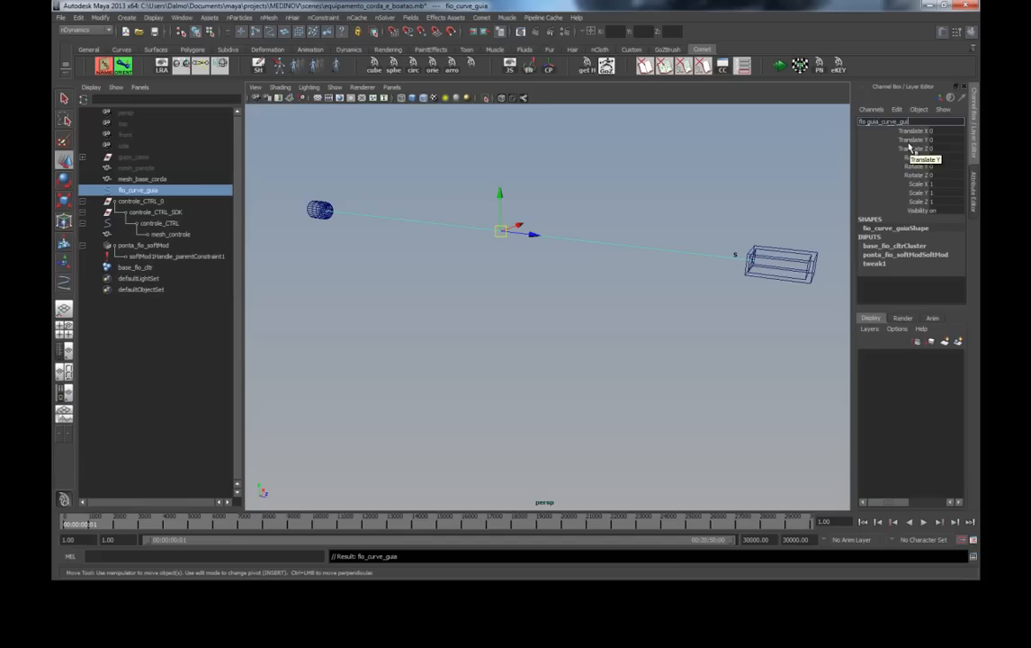
key("Return")
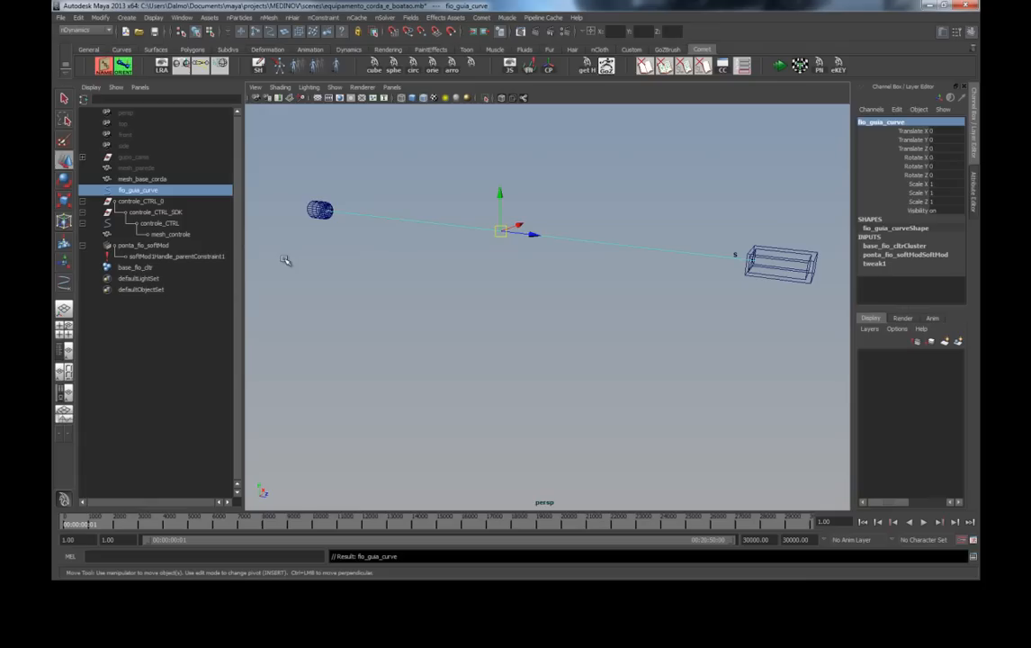
Step: Select fio_guia_curve and open the options of nHair's Make Selected Curves Dynamic command
left_click(496, 257)
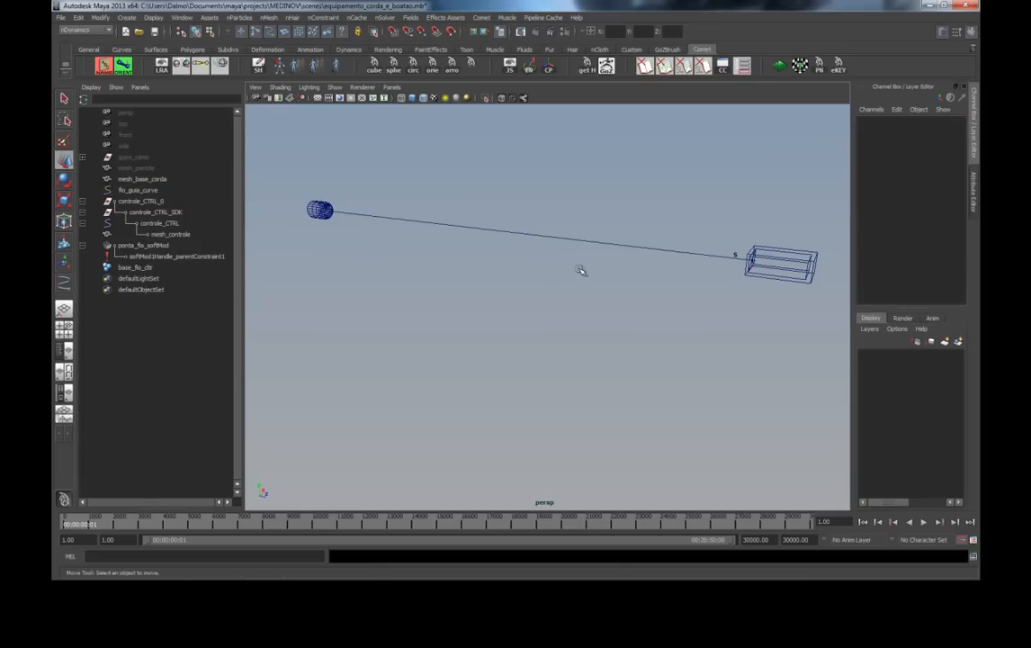
left_click(479, 228)
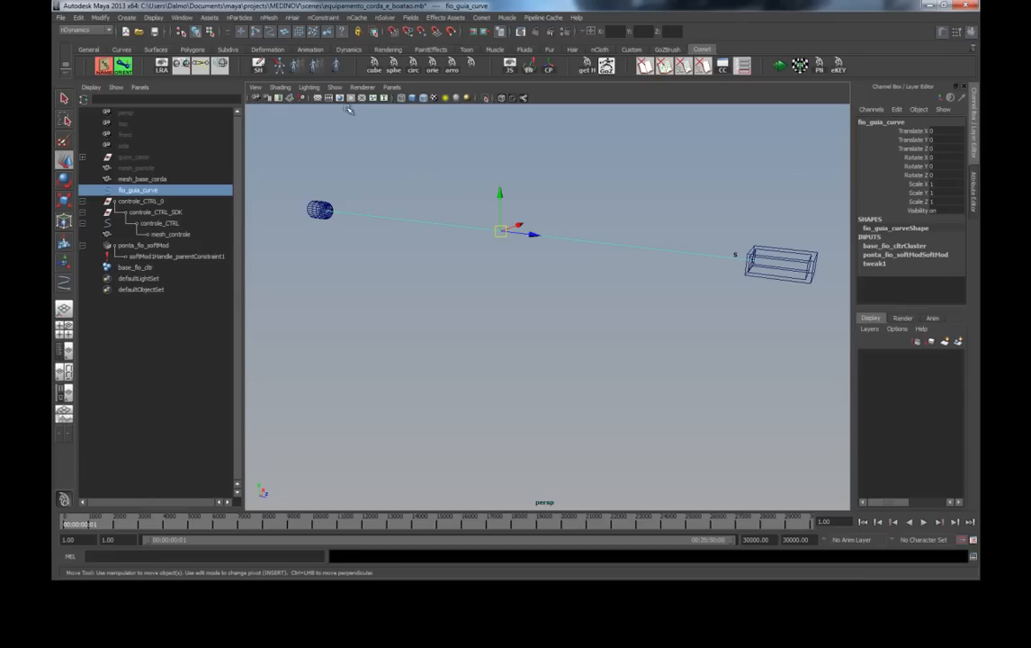
left_click(97, 31)
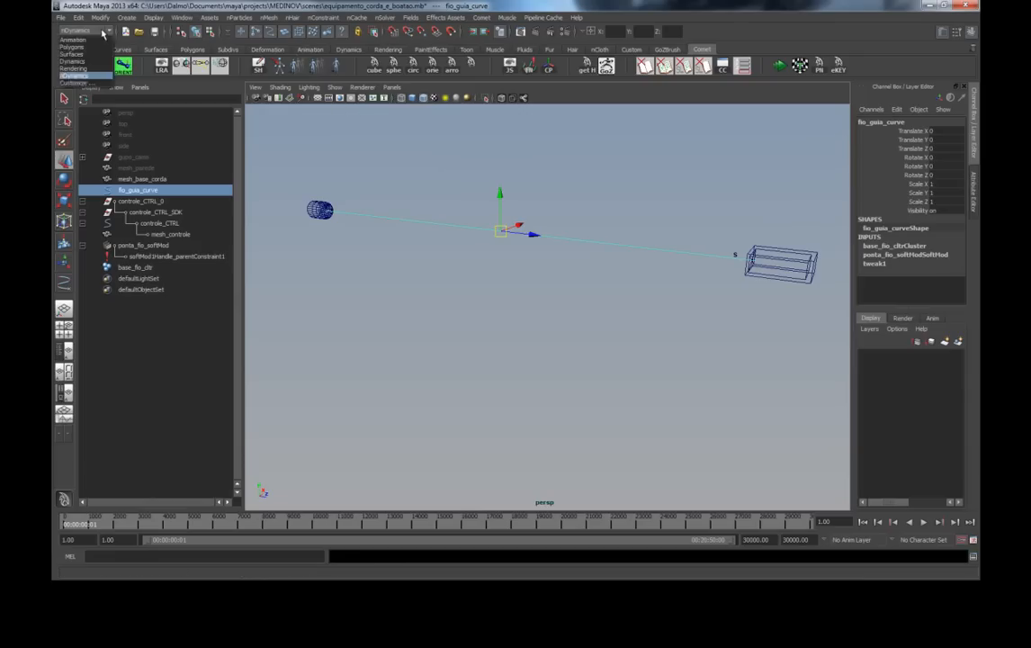
left_click(83, 77)
left_click(291, 18)
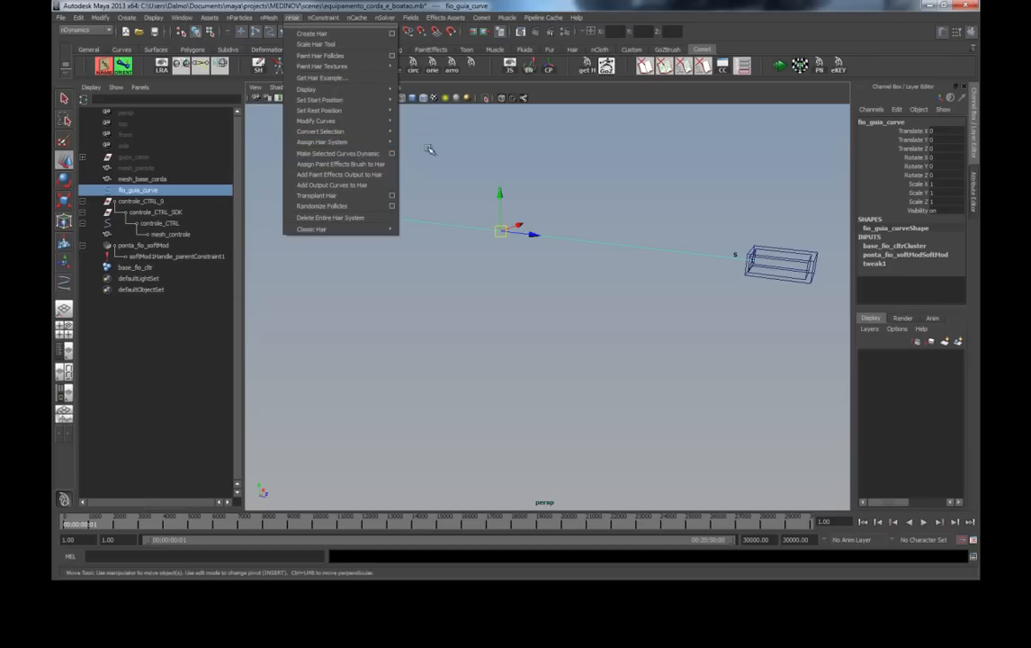
left_click(391, 153)
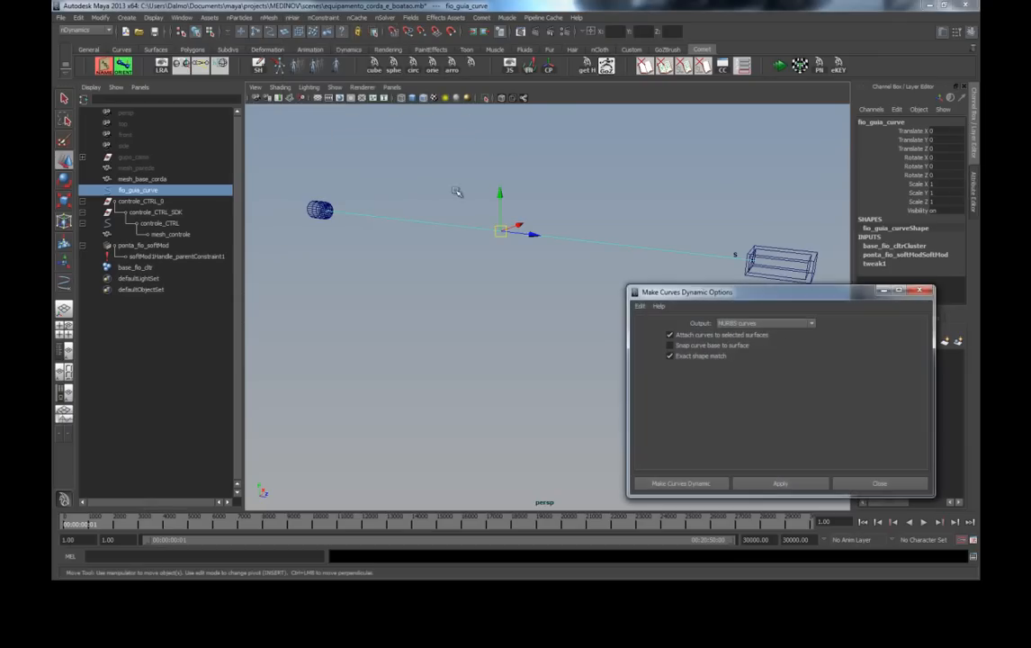
Step: Make fio_guia_curve dynamic together with mesh_base_corda, using reset Make Curves Dynamic options and NURBS curves as output
left_click(475, 189)
left_click(438, 223)
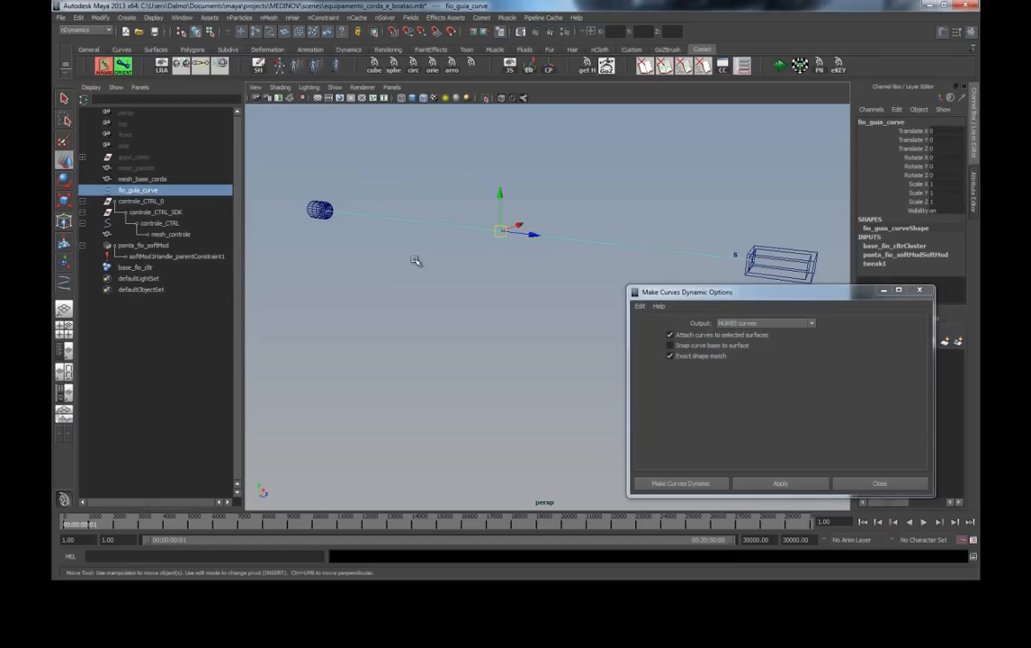
left_click(314, 210, "shift")
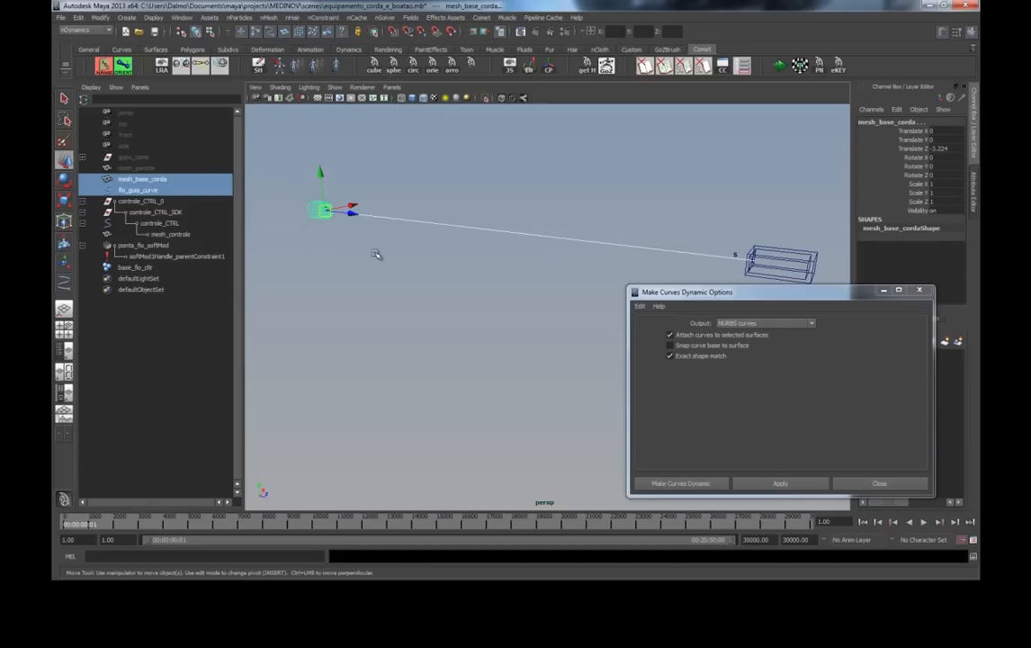
left_click(416, 221)
left_click(320, 209, "shift")
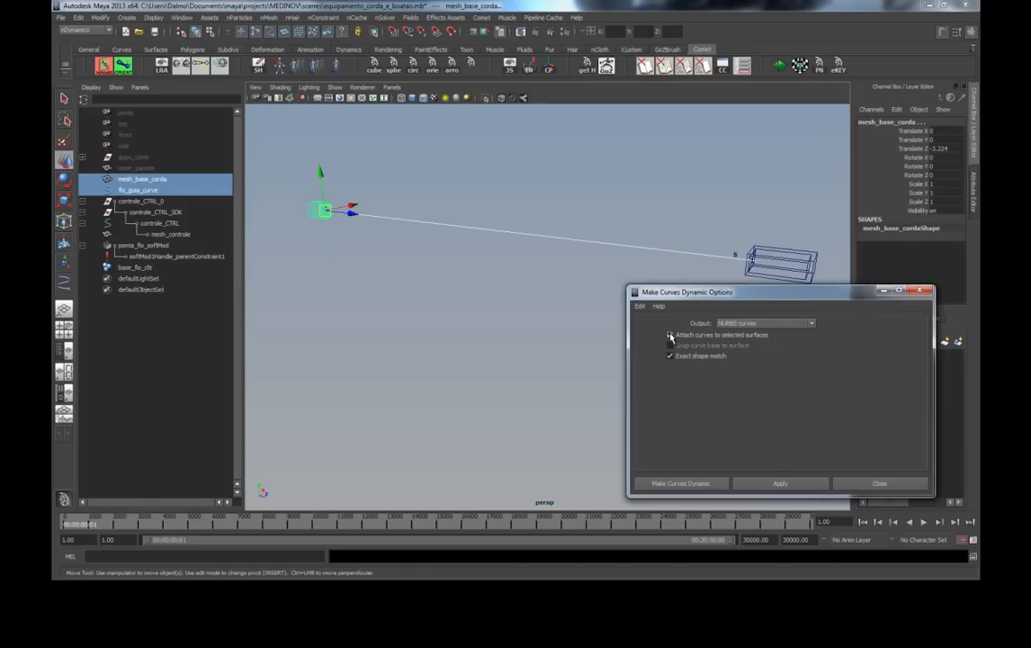
left_click(640, 306)
left_click(664, 317)
left_click(766, 323)
left_click(763, 343)
left_click(695, 485)
mouse_move(563, 340)
left_mouse_down("alt")
mouse_move(582, 343)
mouse_move(566, 341)
left_mouse_up("alt")
Step: Play the simulation to check how the dynamic curve falls from mesh_base_corda, and return to the first frame
left_click(502, 299)
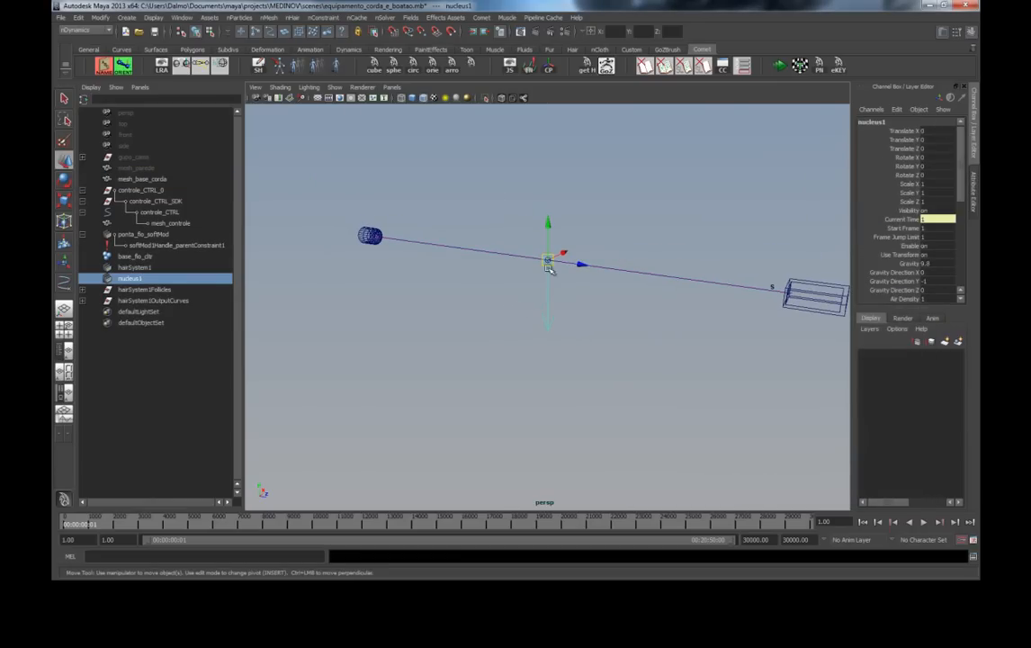
left_click(562, 328)
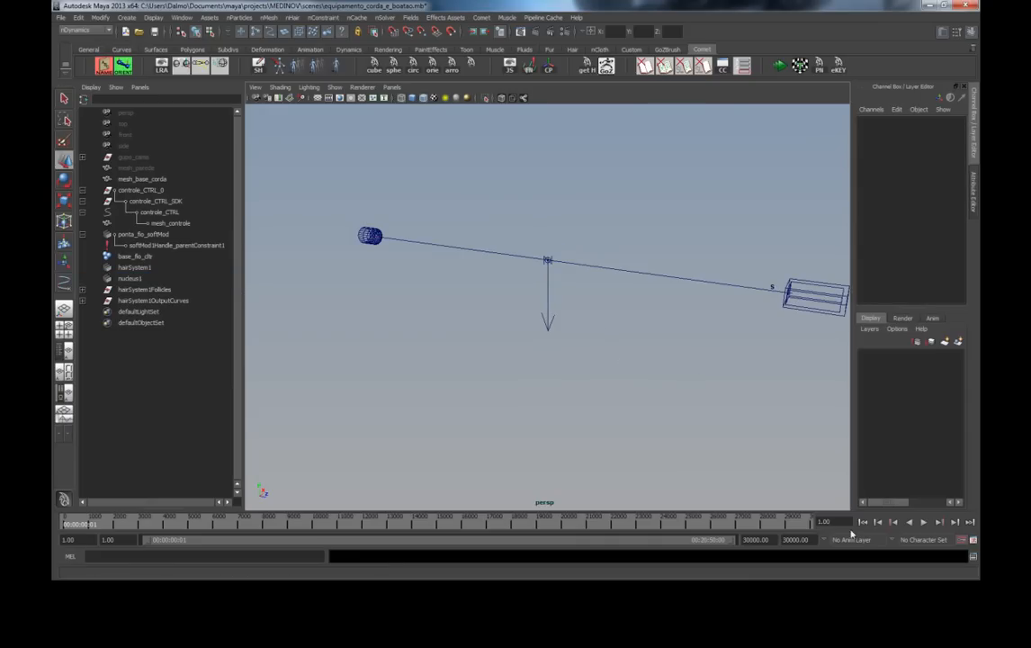
left_click(925, 523)
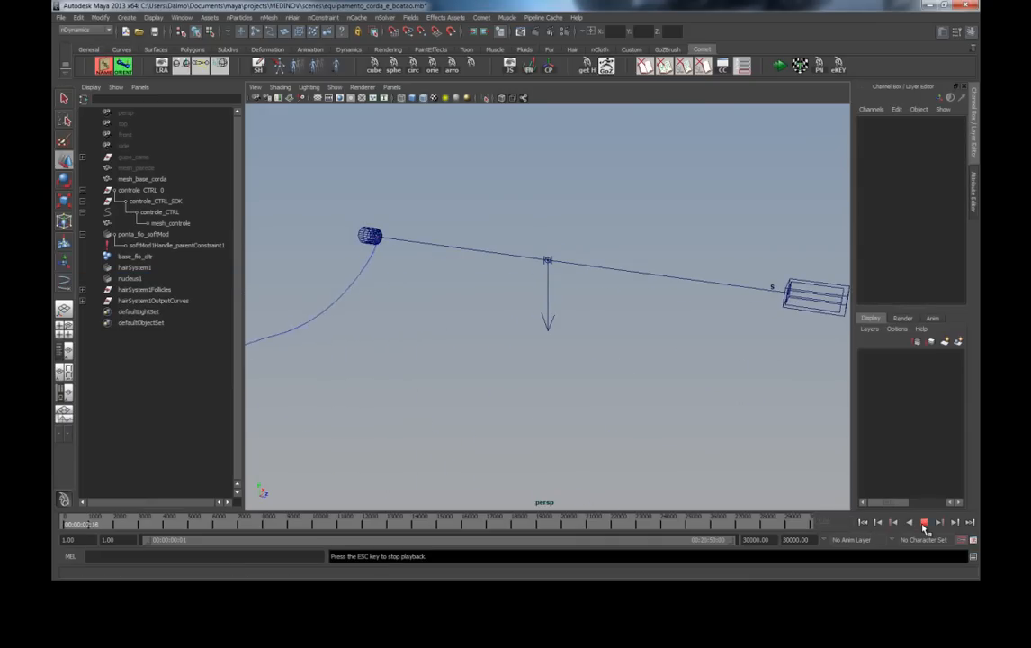
left_click(924, 524)
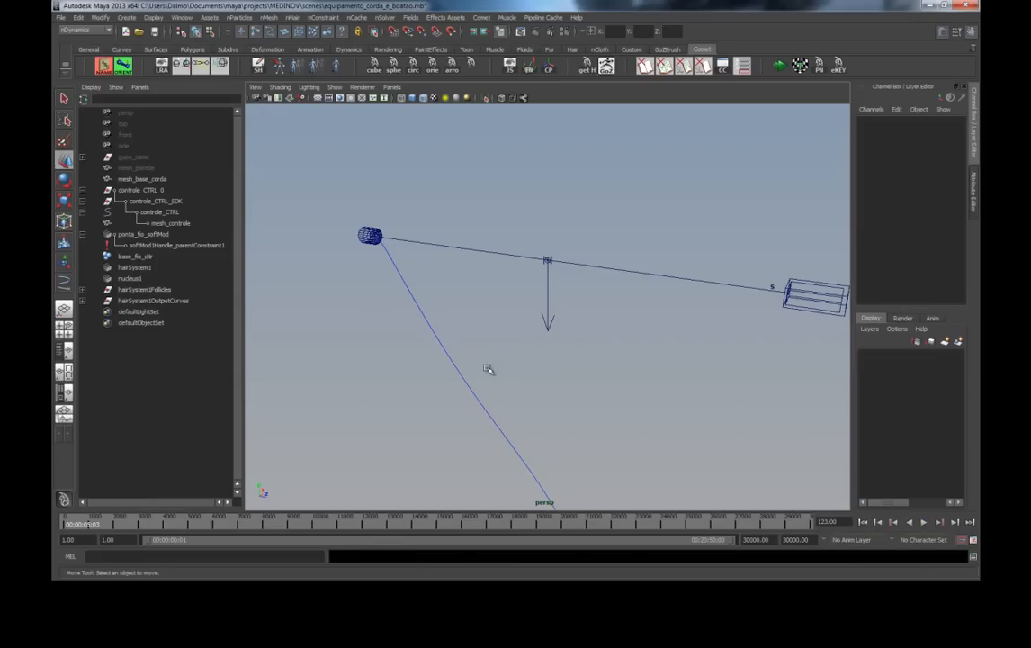
left_click(419, 298)
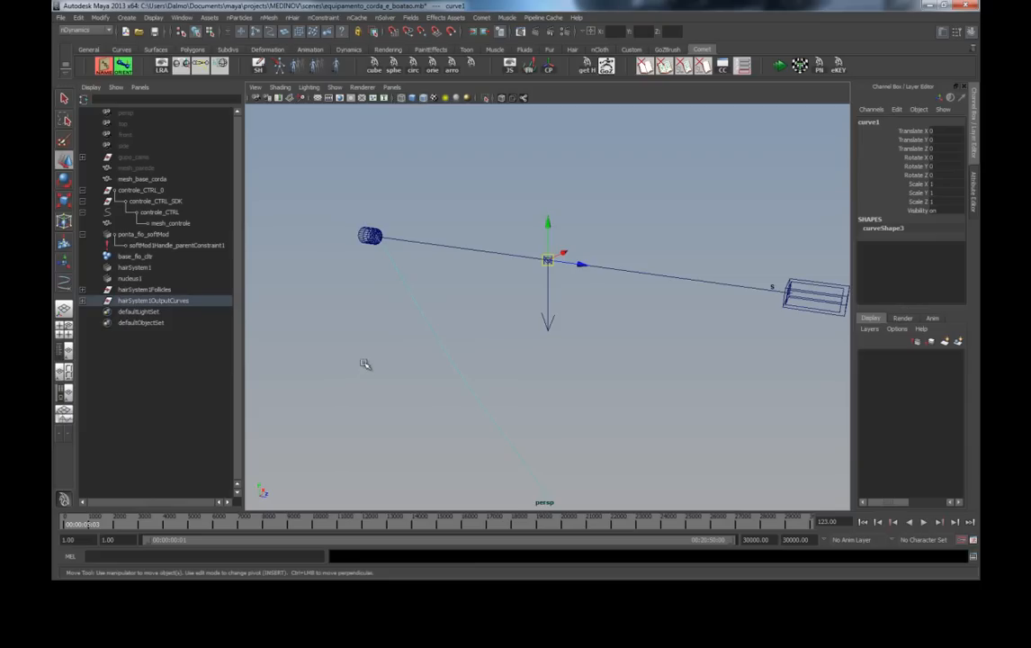
left_click(637, 374)
left_click(862, 522)
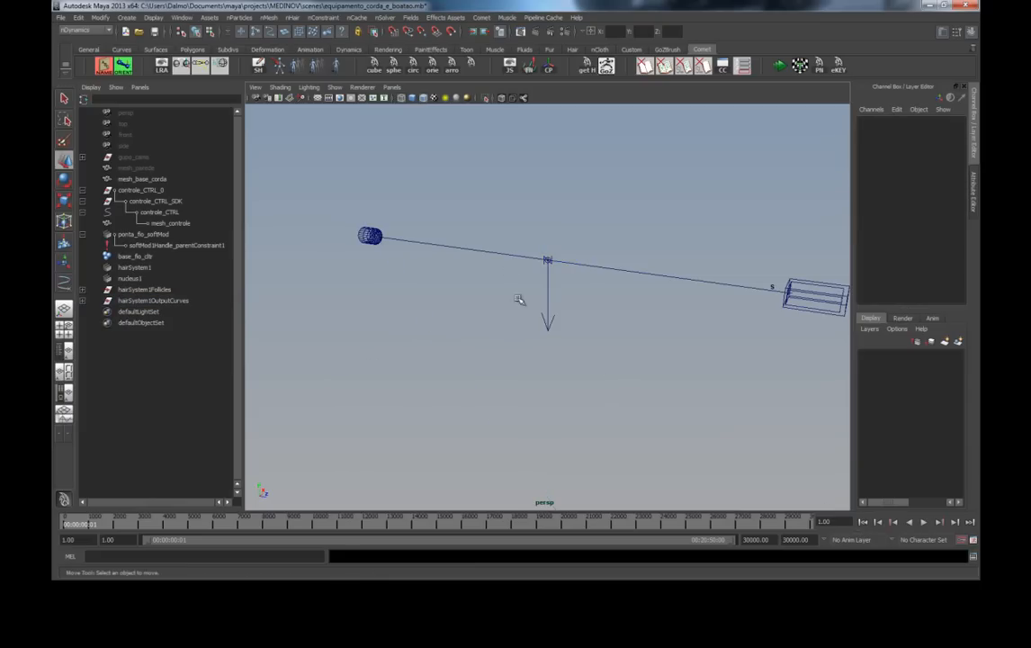
Step: Check which of the overlapping curves is fio_guia_curve, and play the simulation briefly so the dynamic curve separates from it
left_click(608, 304)
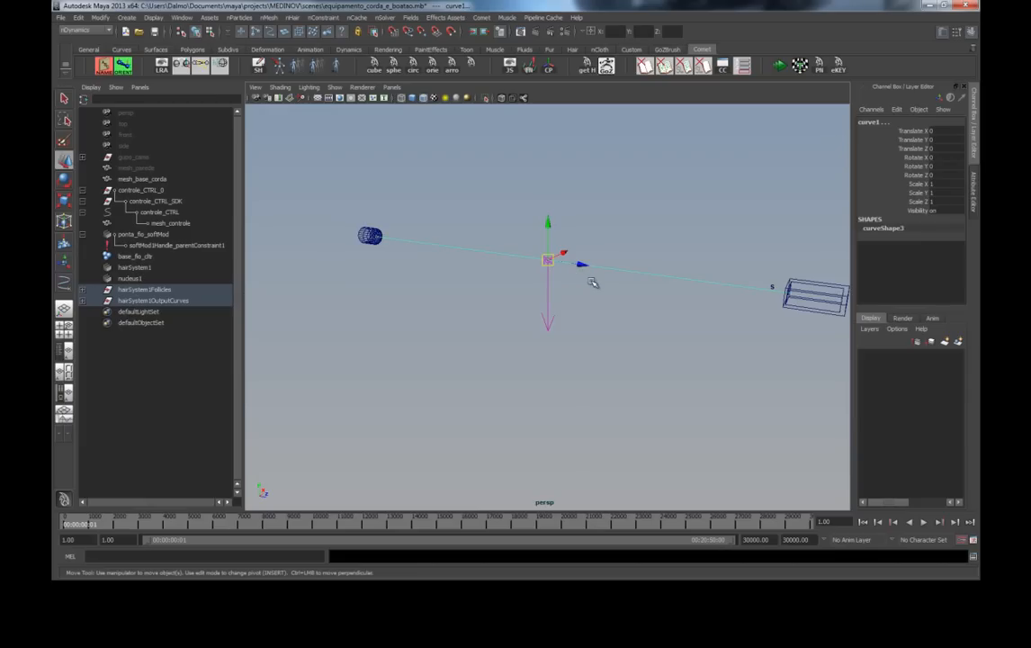
left_click(617, 271)
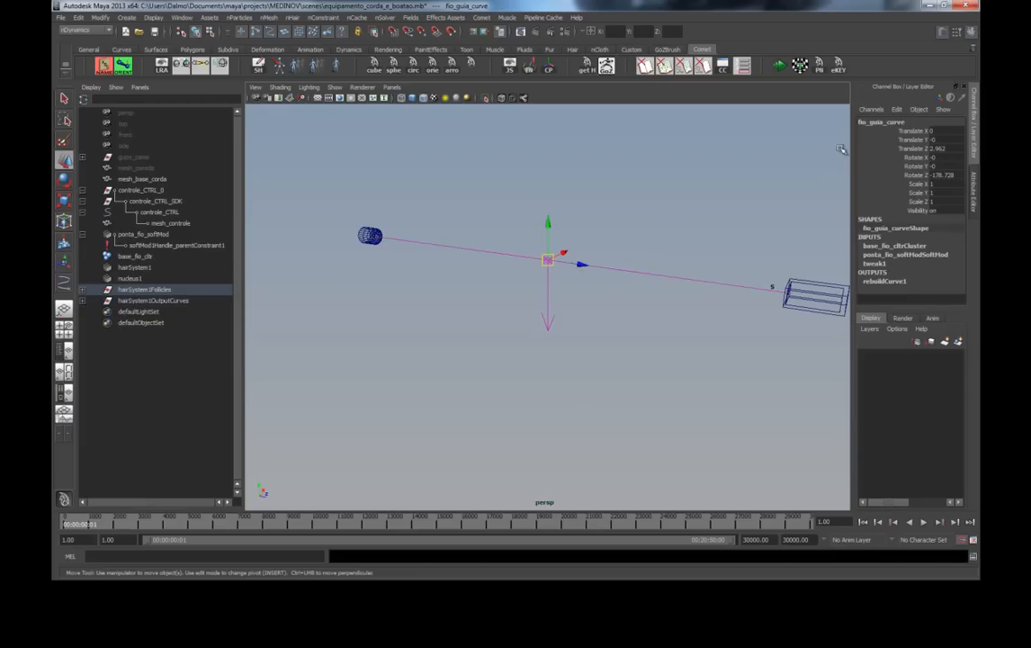
left_click(577, 230)
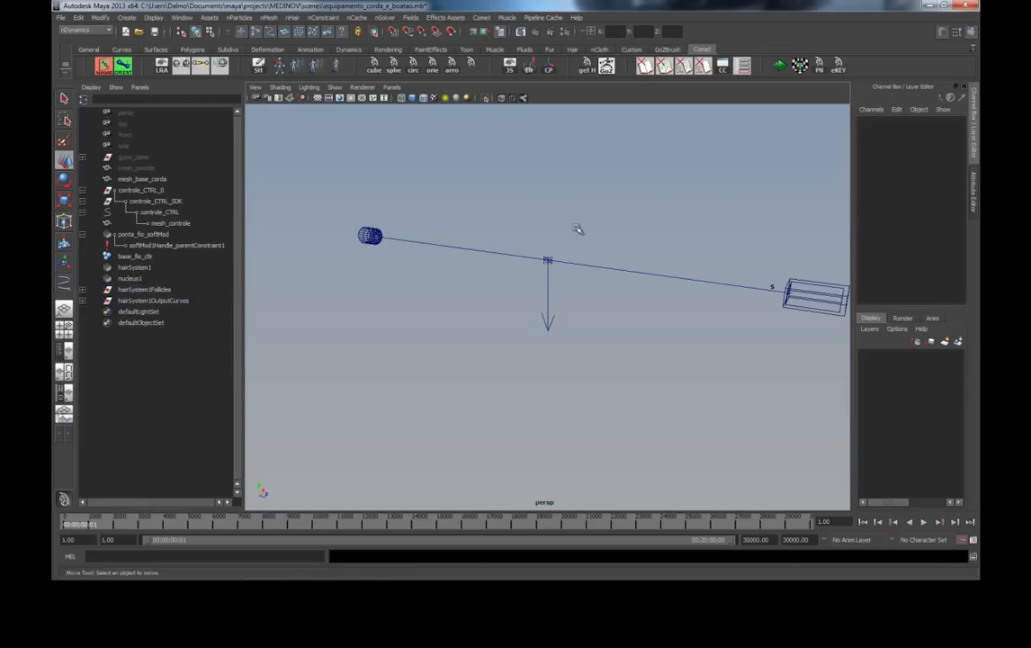
left_click(924, 522)
left_click(923, 526)
left_click(864, 523)
left_click(925, 524)
left_click(924, 524)
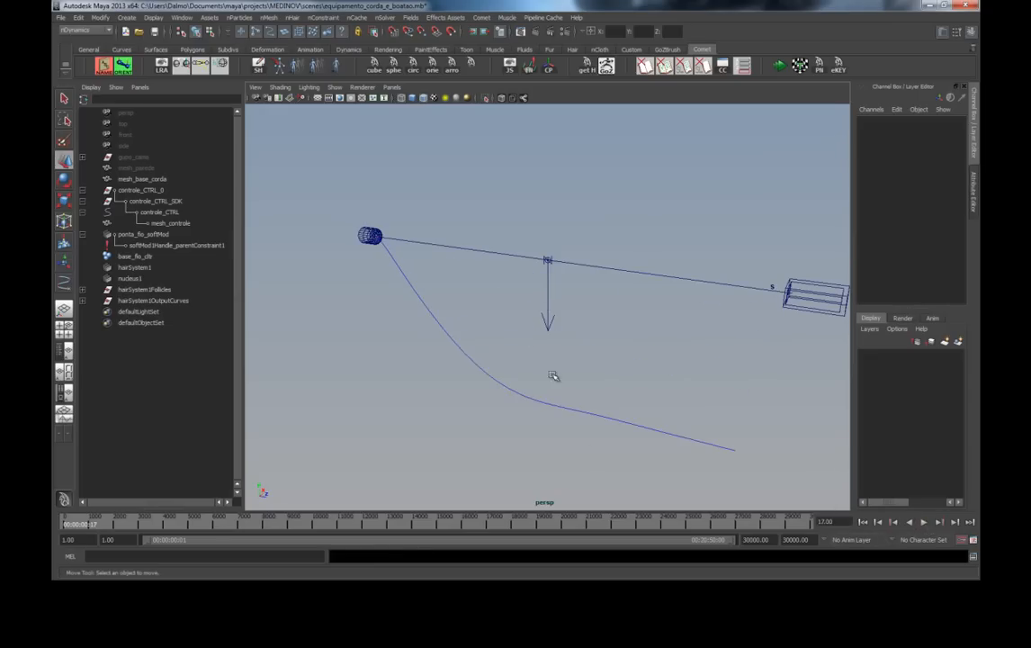
Step: Rename the falling output curve of the hair system to fio_curve
left_click(513, 412)
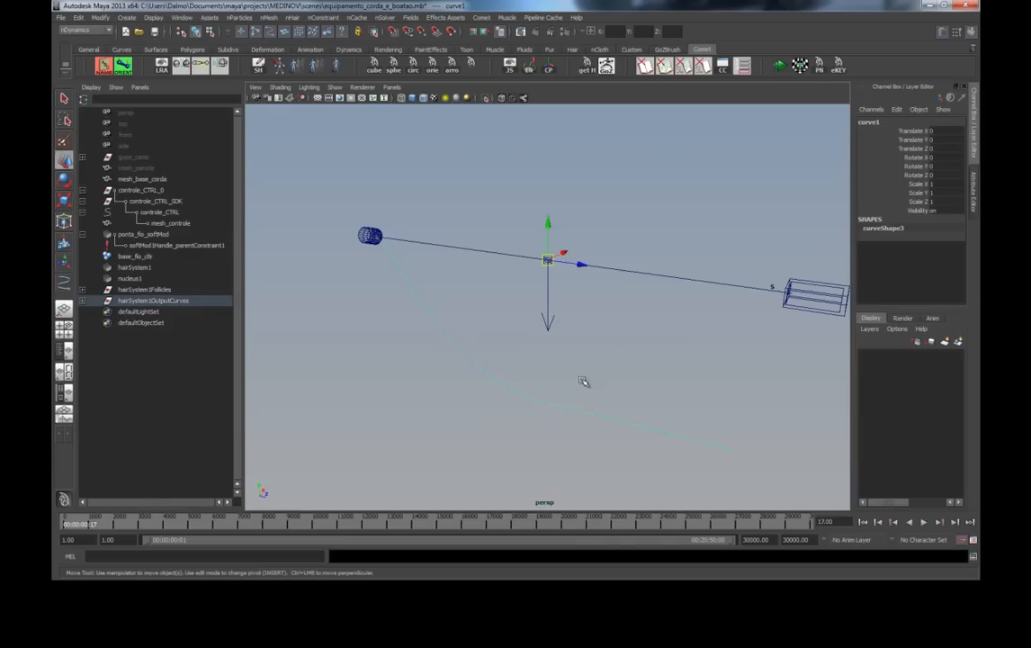
key("ctrl+a")
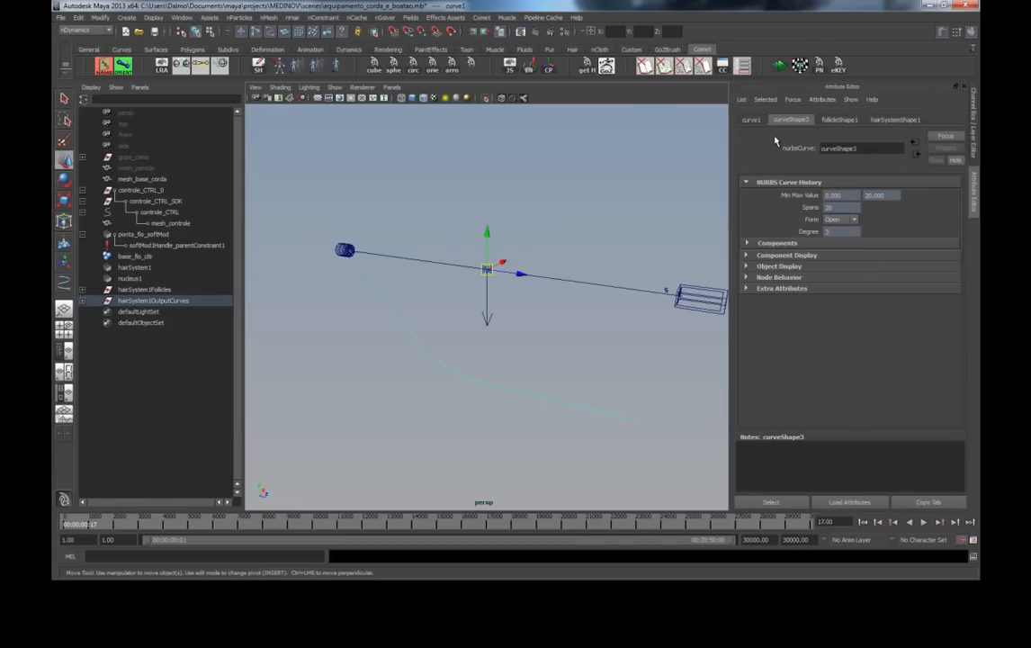
left_click(752, 121)
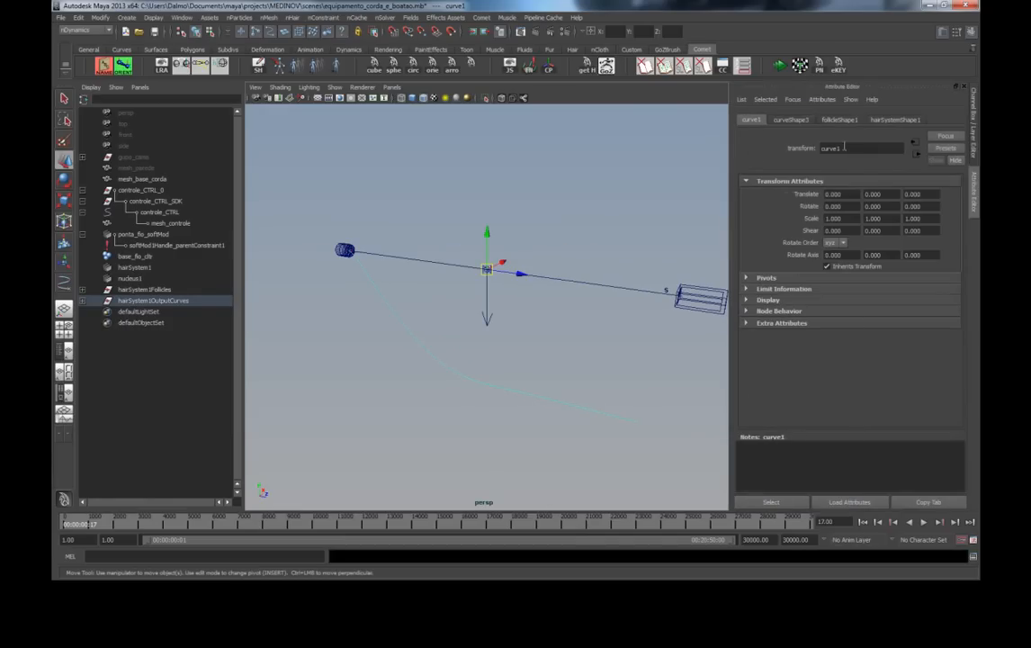
key("ctrl+a")
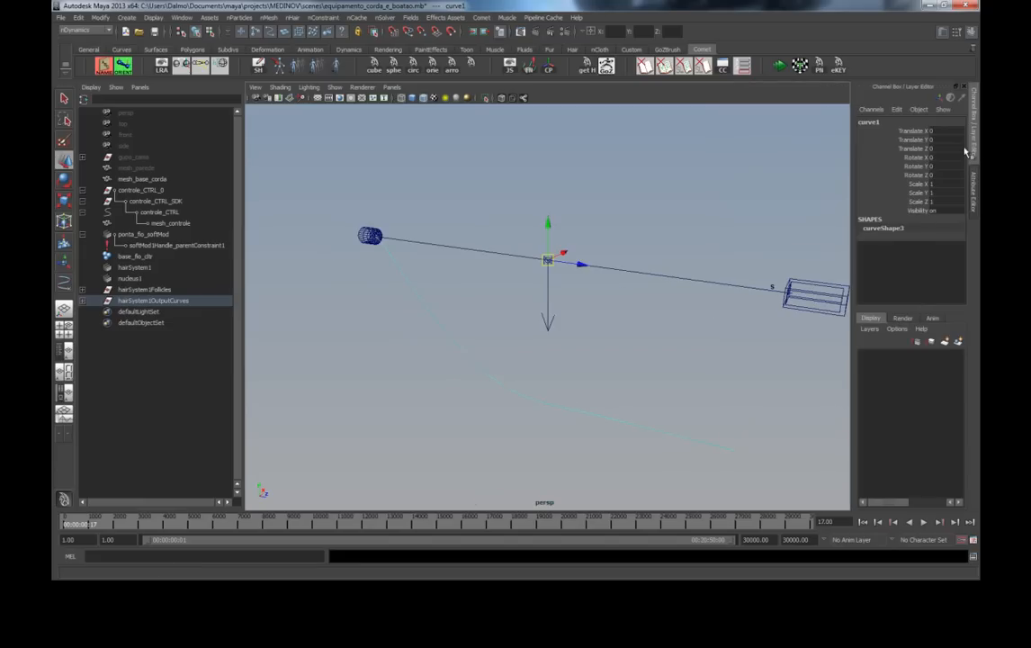
double_click(884, 122)
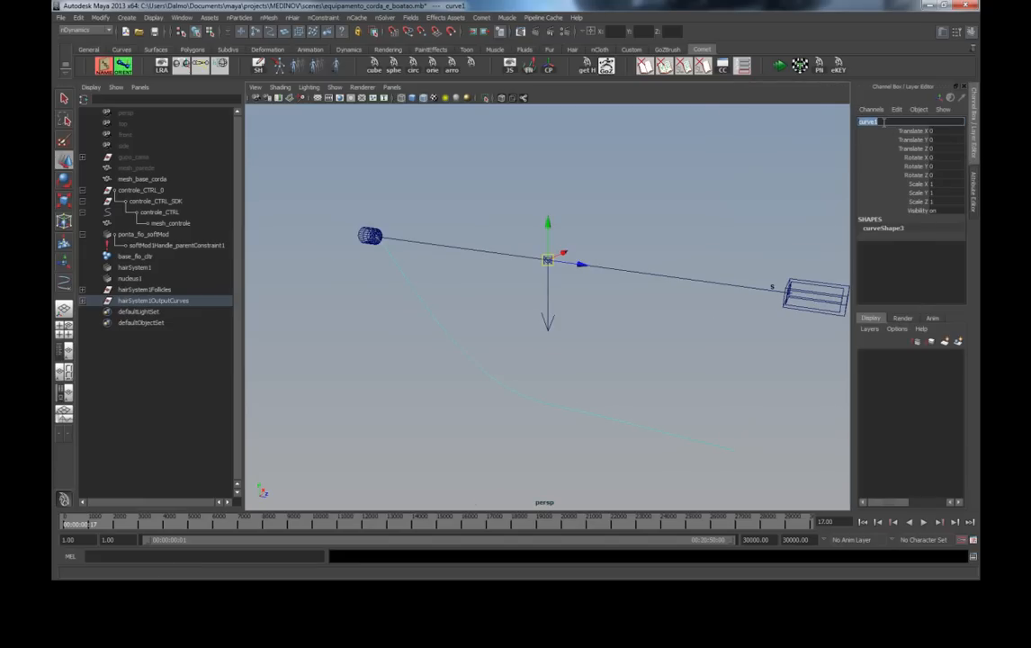
type("fio_")
key("Return")
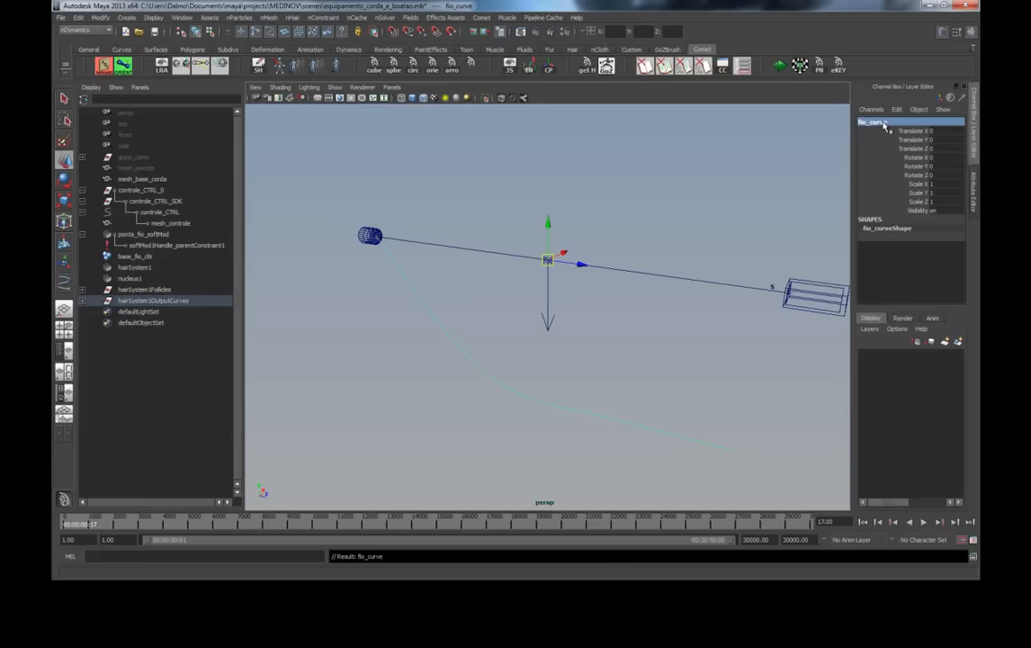
Step: Select fio_curve instead of the guide curve, return to the first frame and open its follicleShape1 attributes
left_click(494, 254)
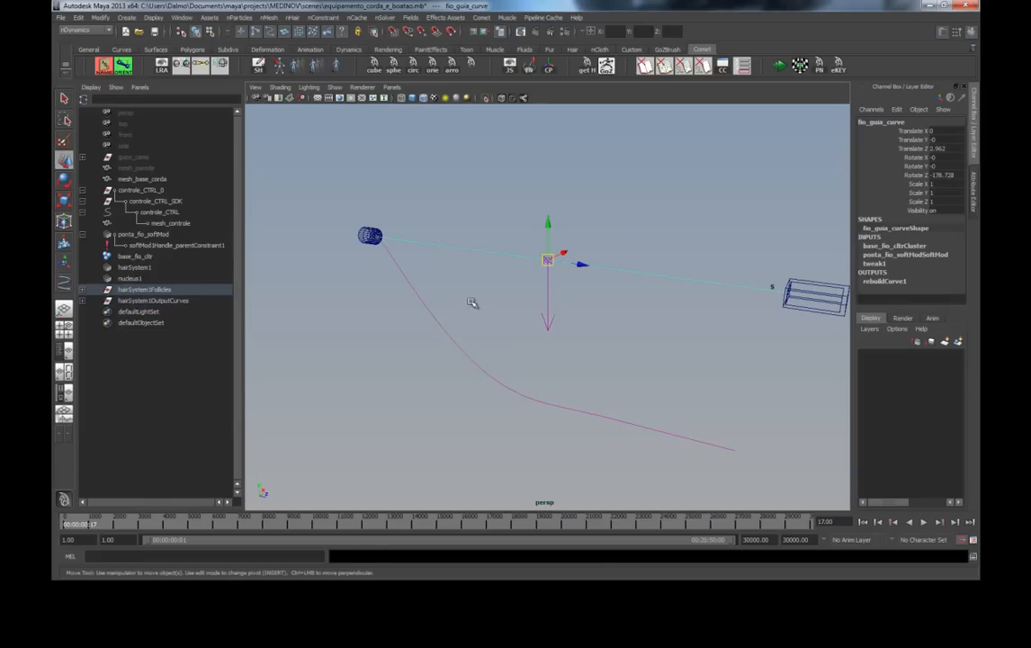
left_click(428, 309)
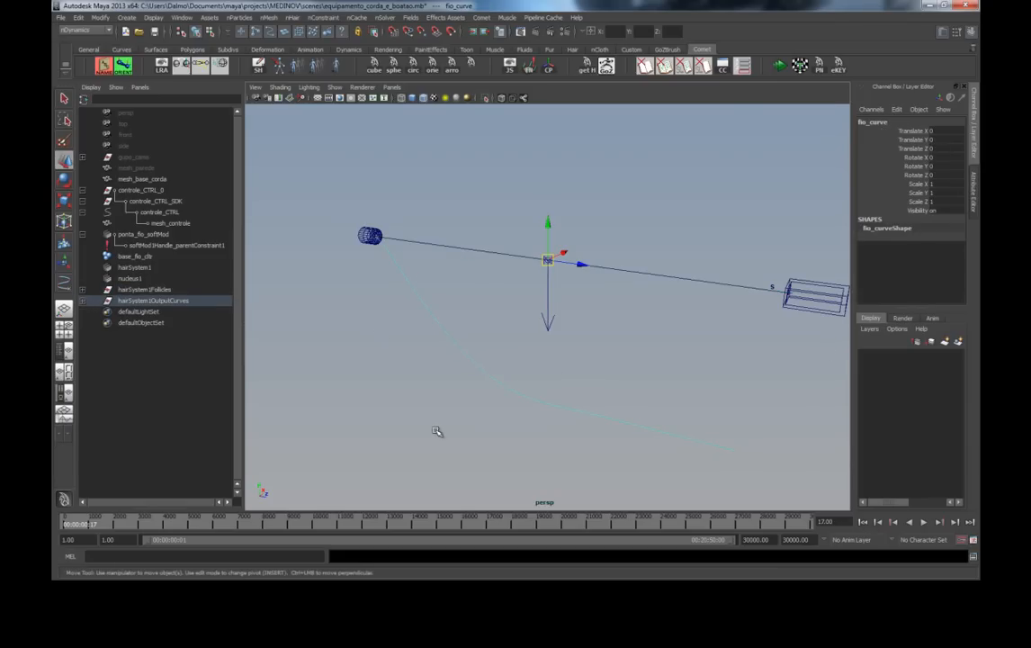
key("ctrl+a")
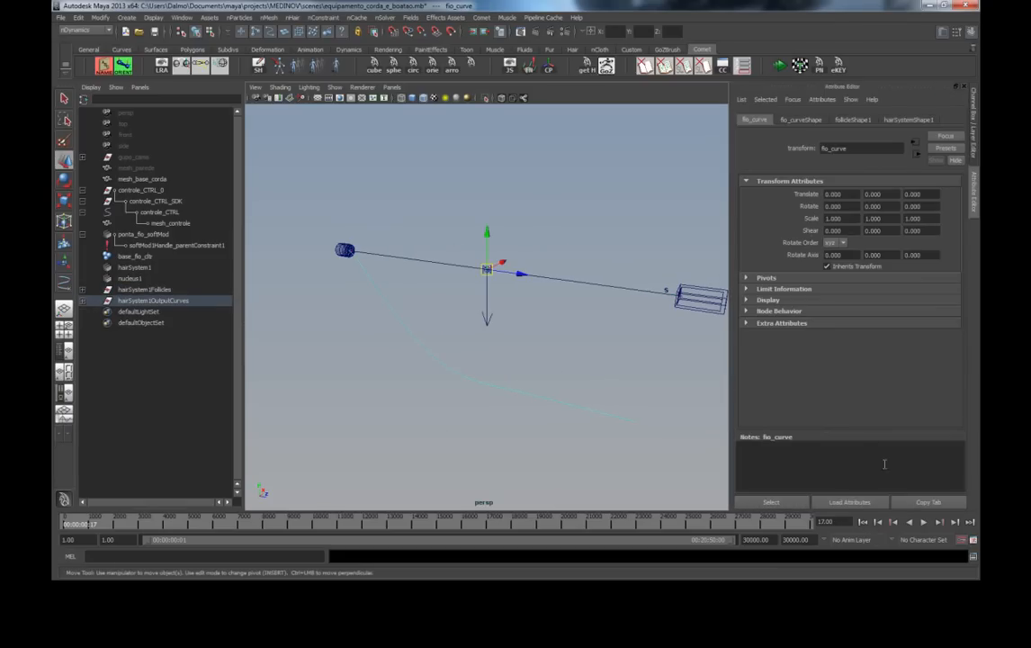
left_click(865, 522)
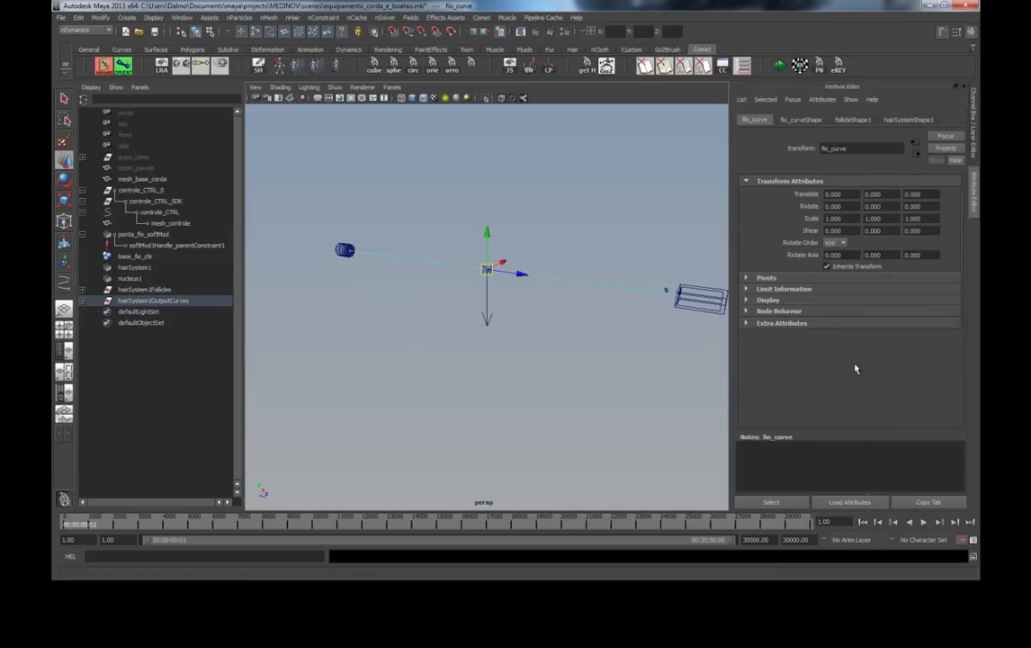
left_click(851, 120)
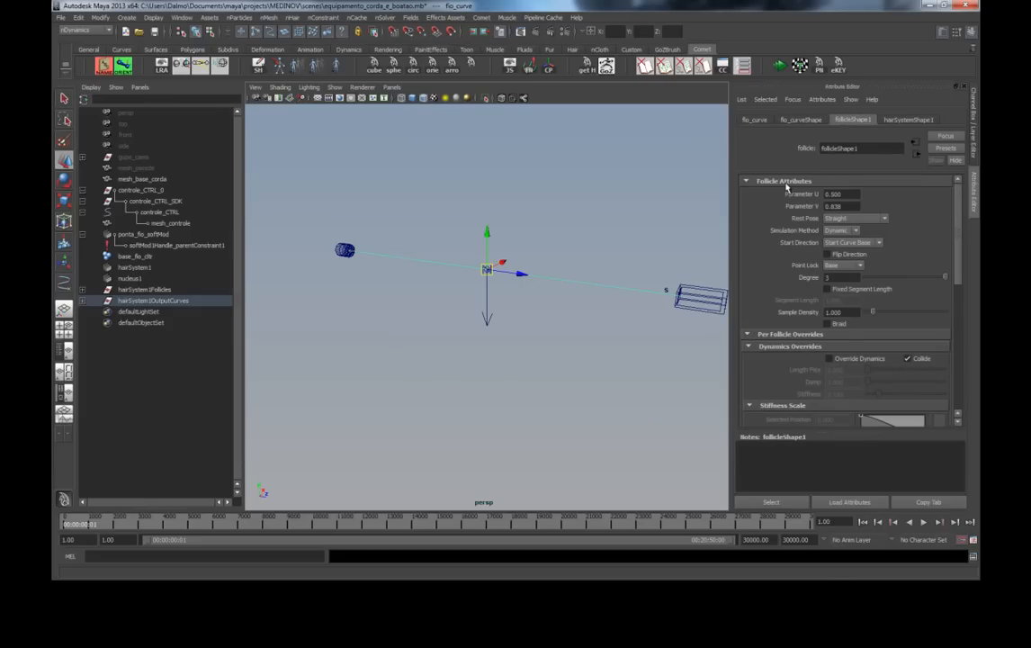
Step: Try the follicle's Point Lock set to Tip by playing the simulation, and return to the first frame
left_click(841, 267)
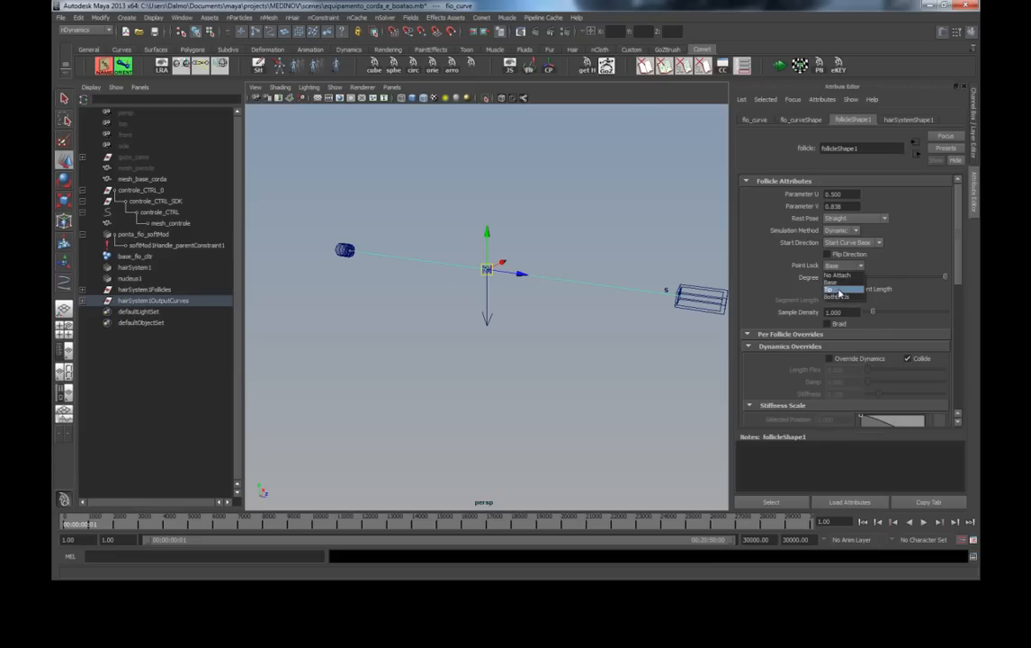
left_click(839, 291)
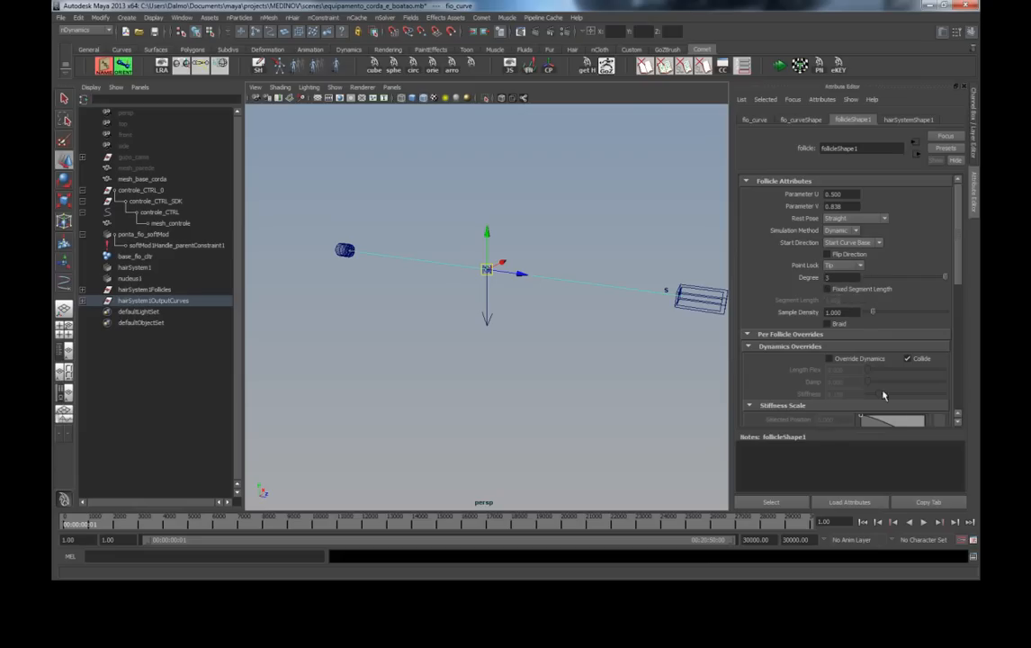
left_click(924, 522)
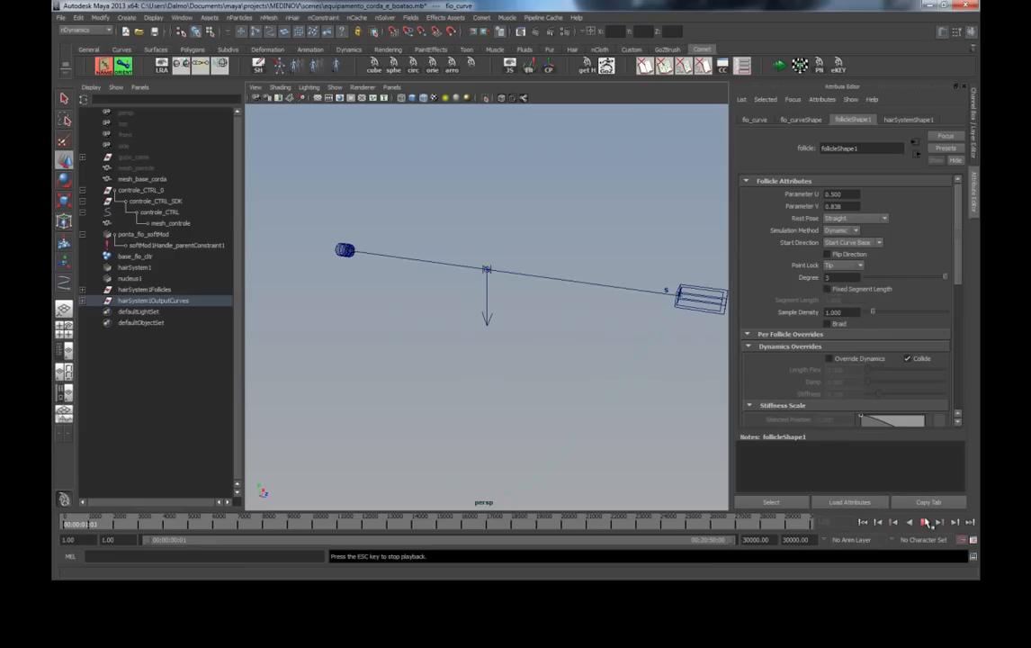
middle_click_drag(627, 387, 589, 339, "alt")
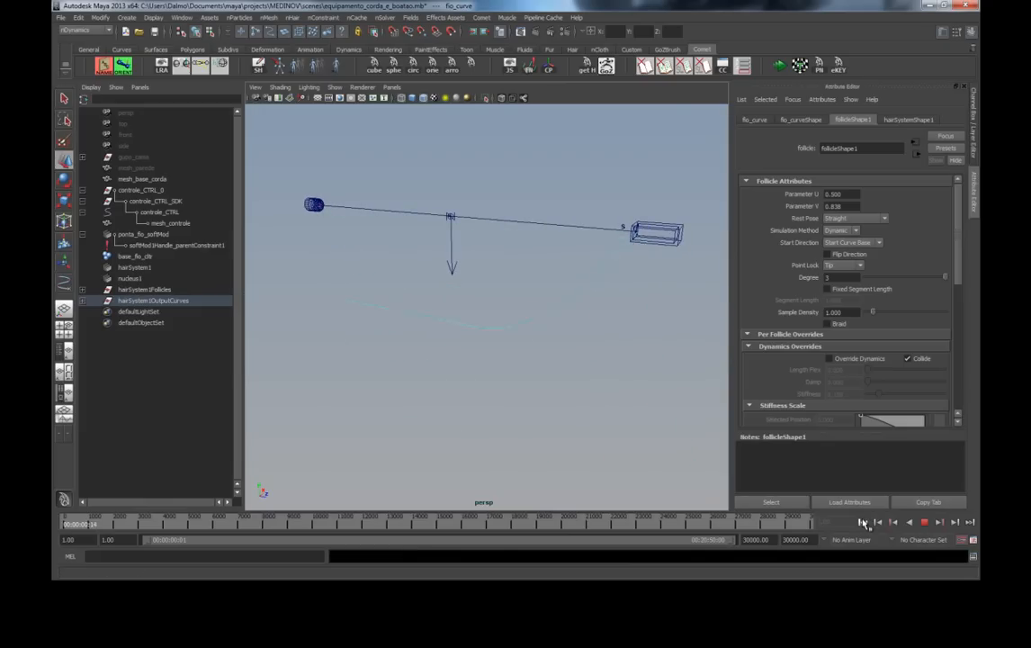
left_click(924, 522)
left_click(863, 522)
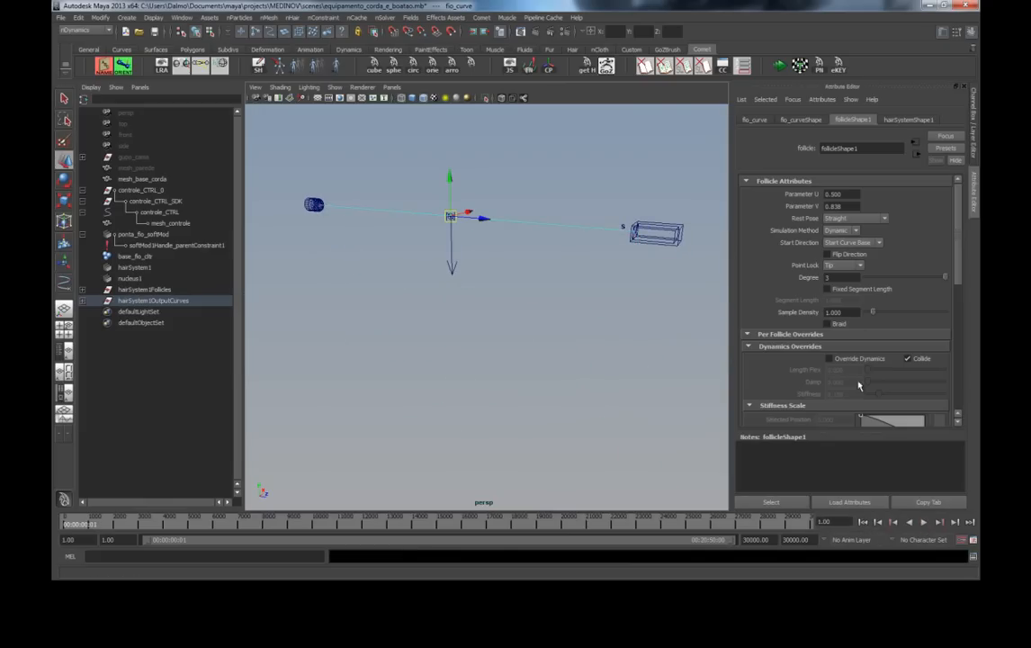
Step: Set the follicle's Point Lock to BothEnds, play the simulation with controle_CTRL selected, and return to the first frame
left_click(861, 267)
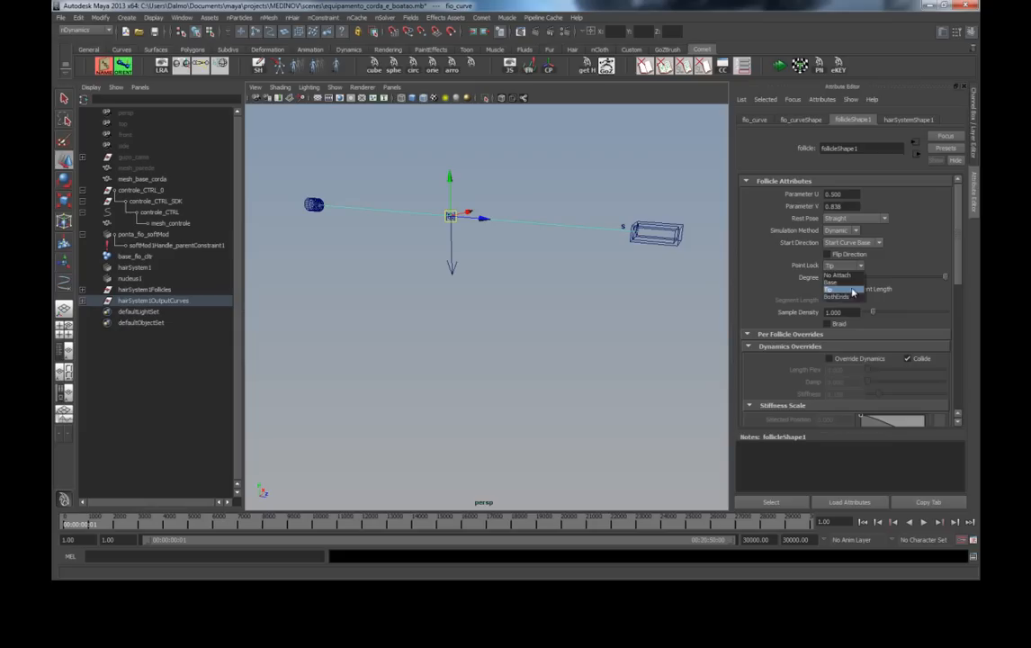
left_click(846, 298)
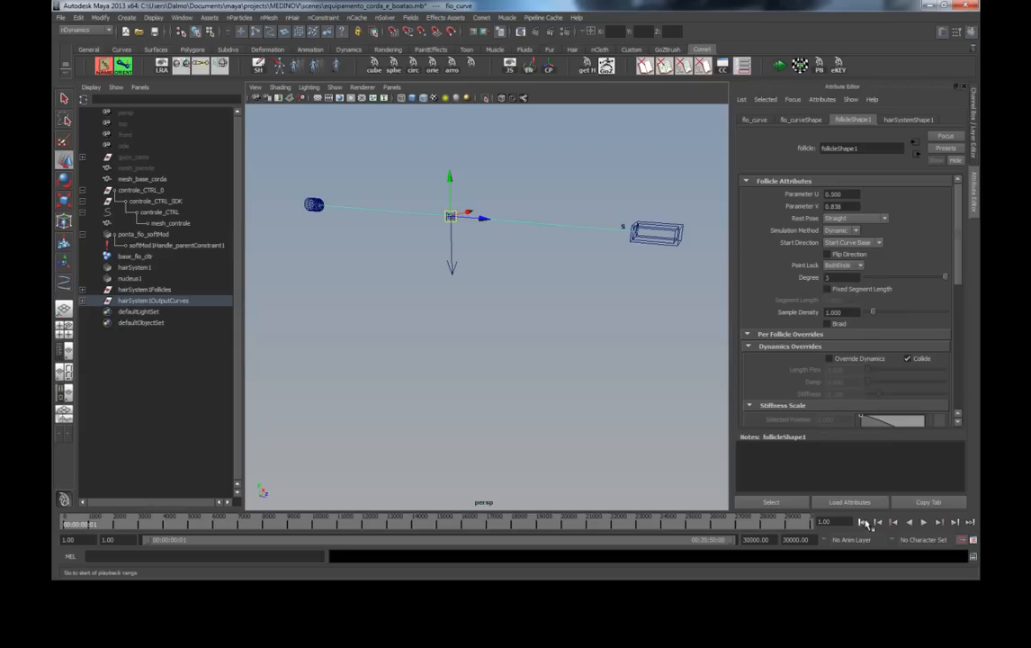
left_click(925, 522)
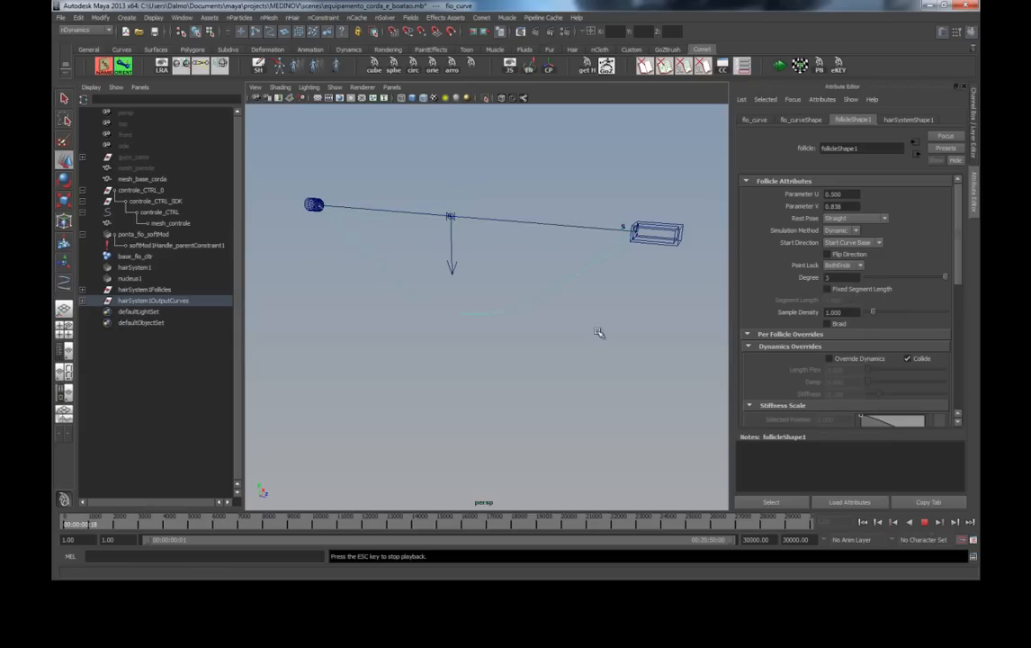
left_click(655, 225)
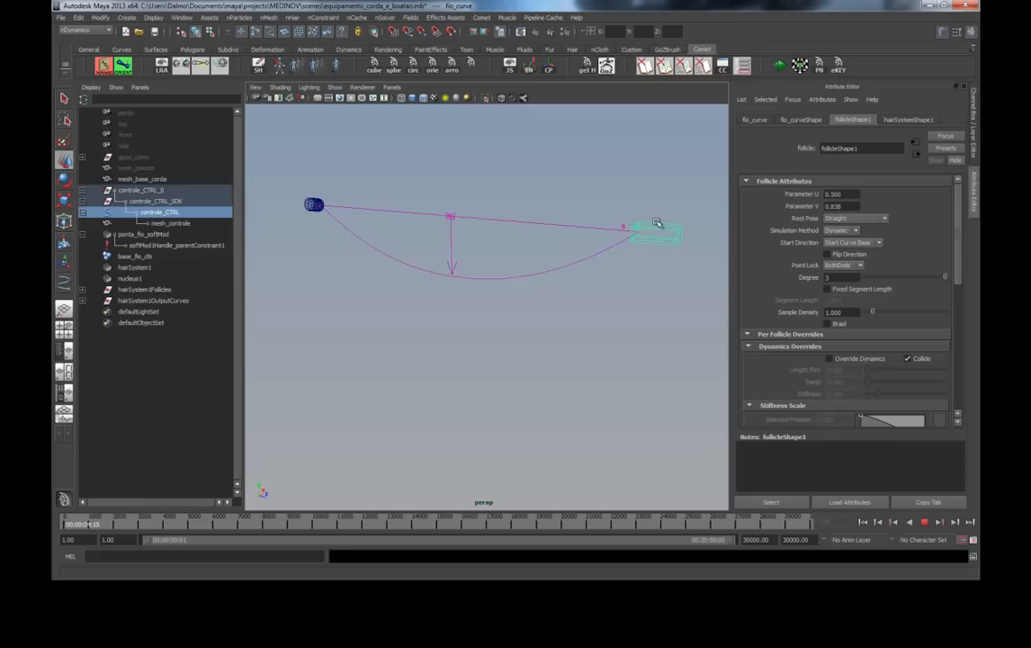
left_click(924, 522)
left_click(863, 522)
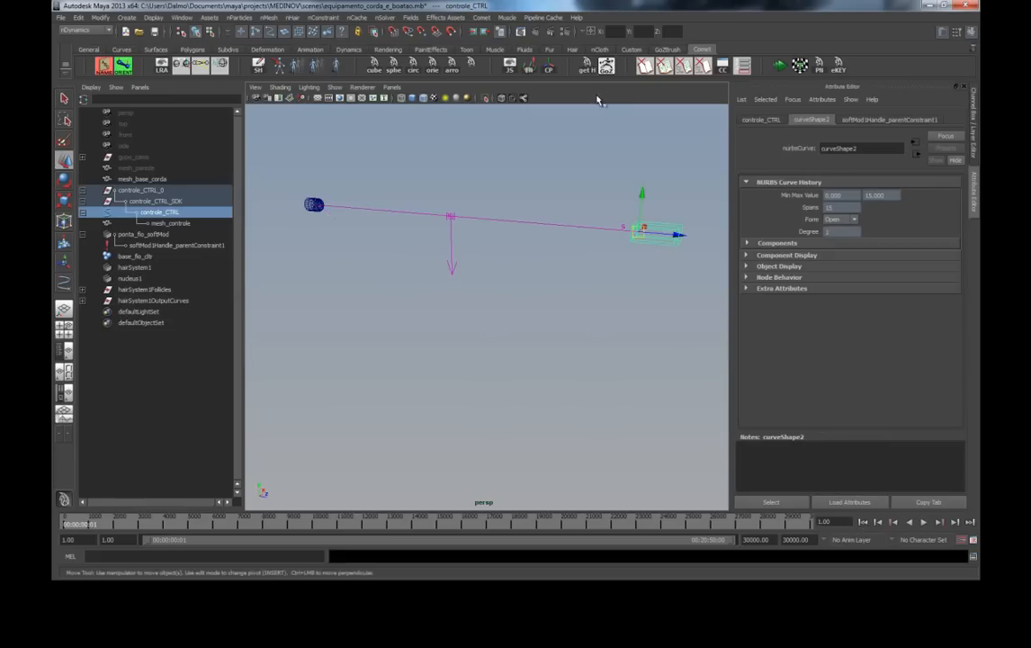
Step: Run nCloth's interactive playback and move controle_CTRL around to test how the dynamic rope follows it, and stop the playback
left_click(601, 49)
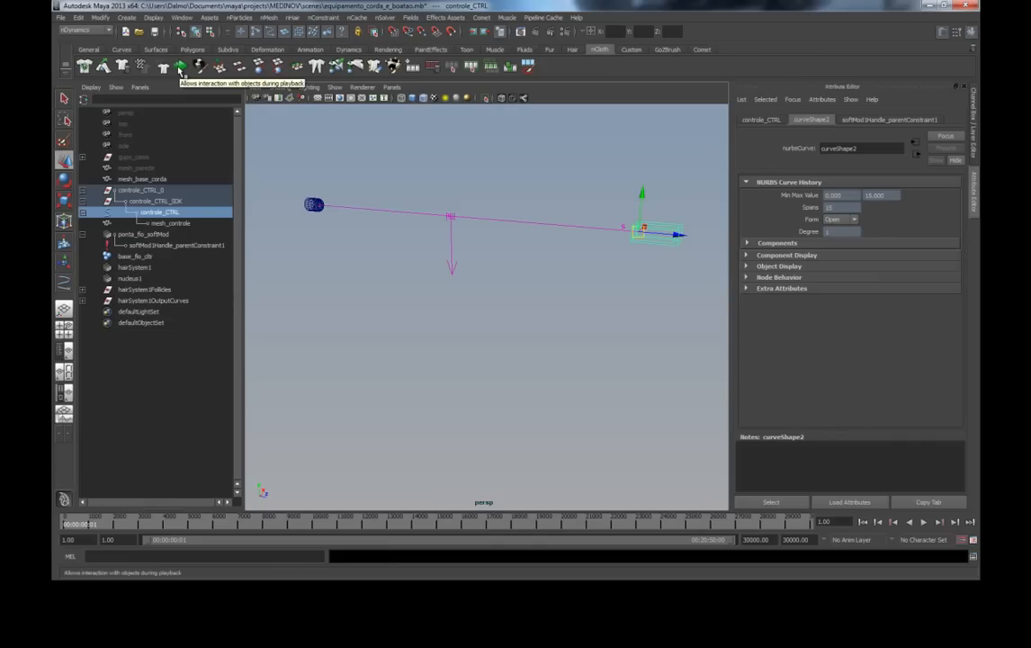
left_click(180, 72)
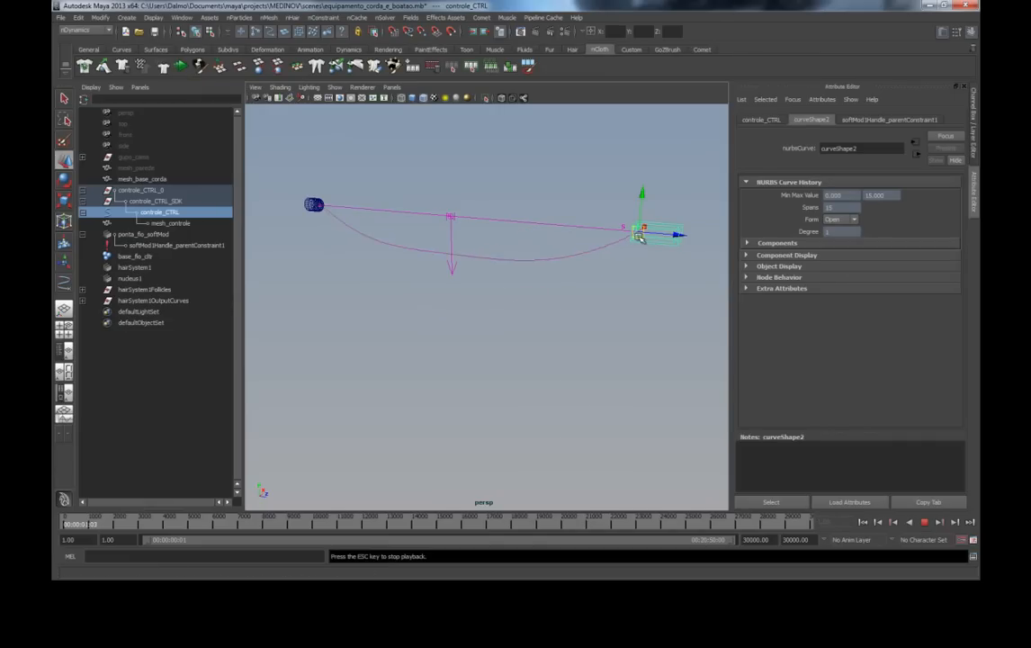
left_click_drag(639, 231, 558, 271)
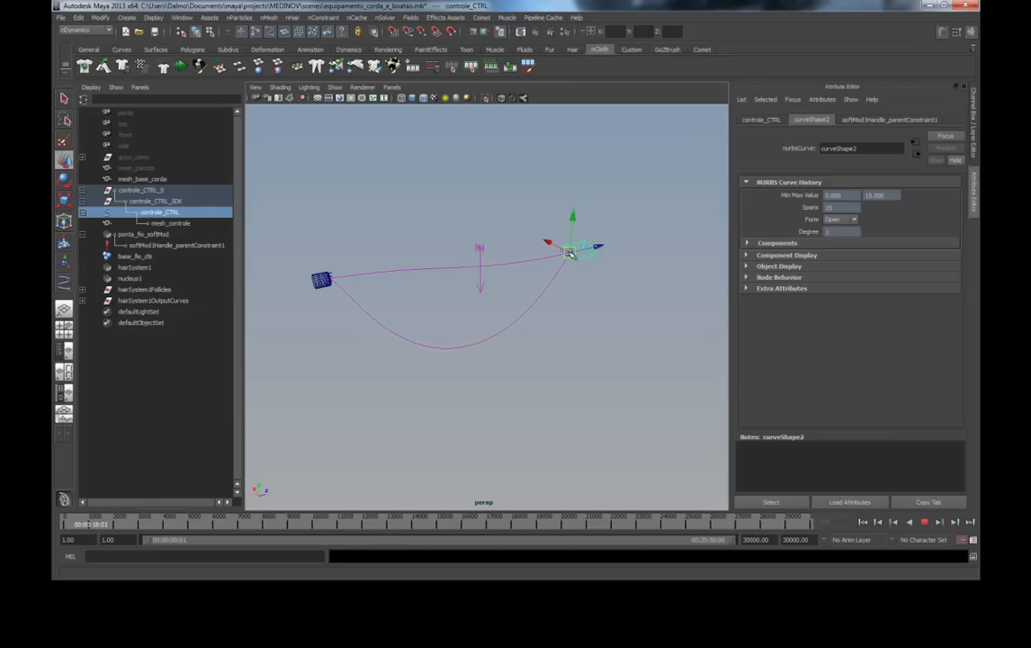
left_click_drag(570, 253, 522, 393)
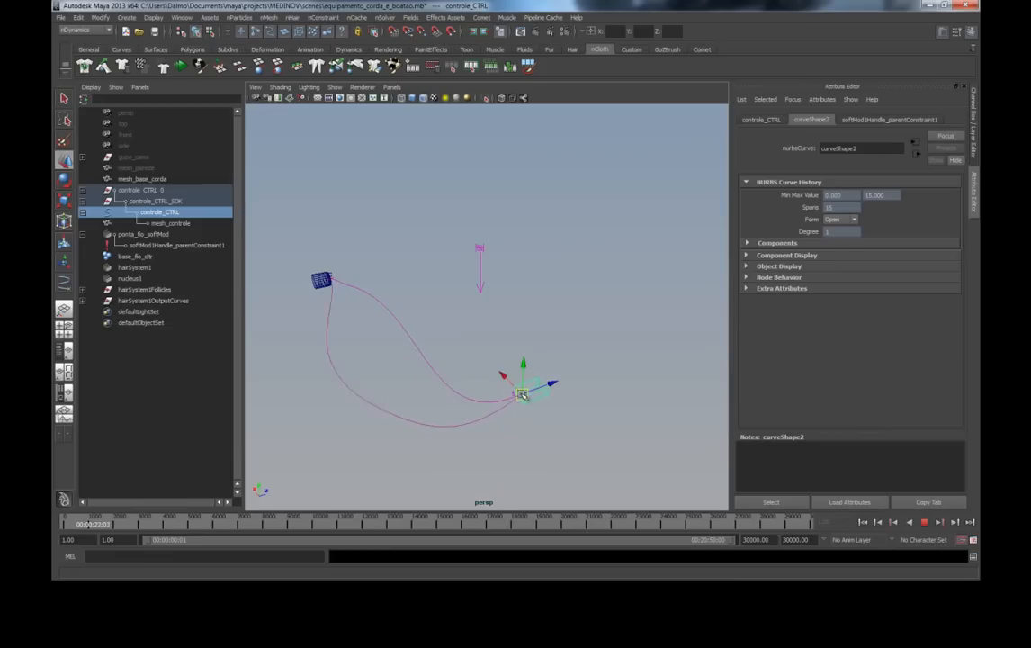
left_click(863, 522)
left_click(925, 523)
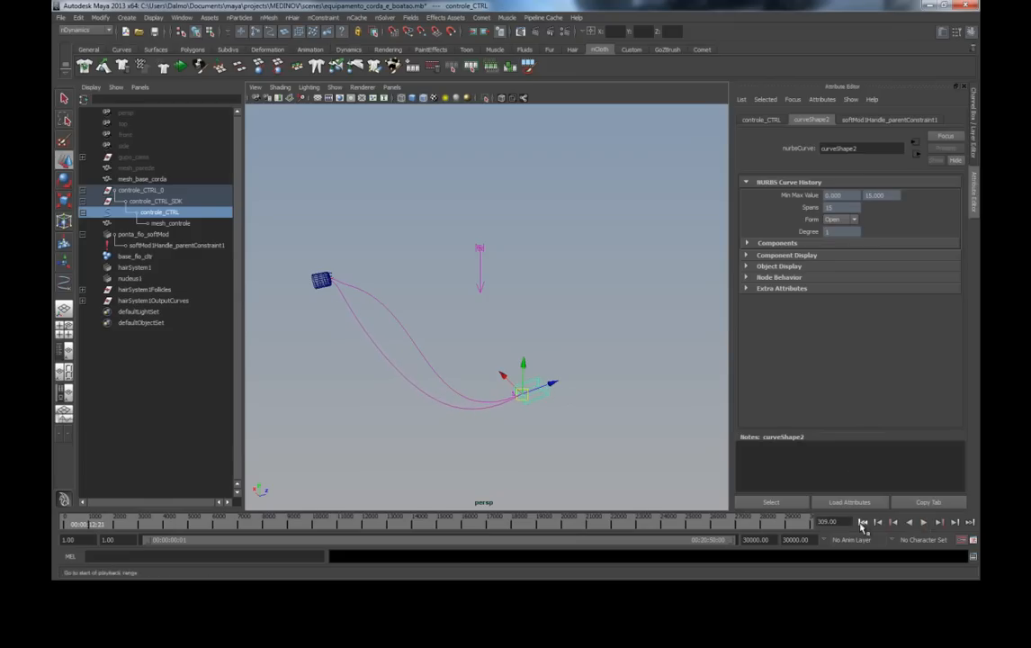
Step: Reset controle_CTRL's Translate X, Y and Z to 0 and return the simulation to the first frame
left_click(974, 162)
left_click_drag(959, 132, 954, 147)
type("0")
key("Return")
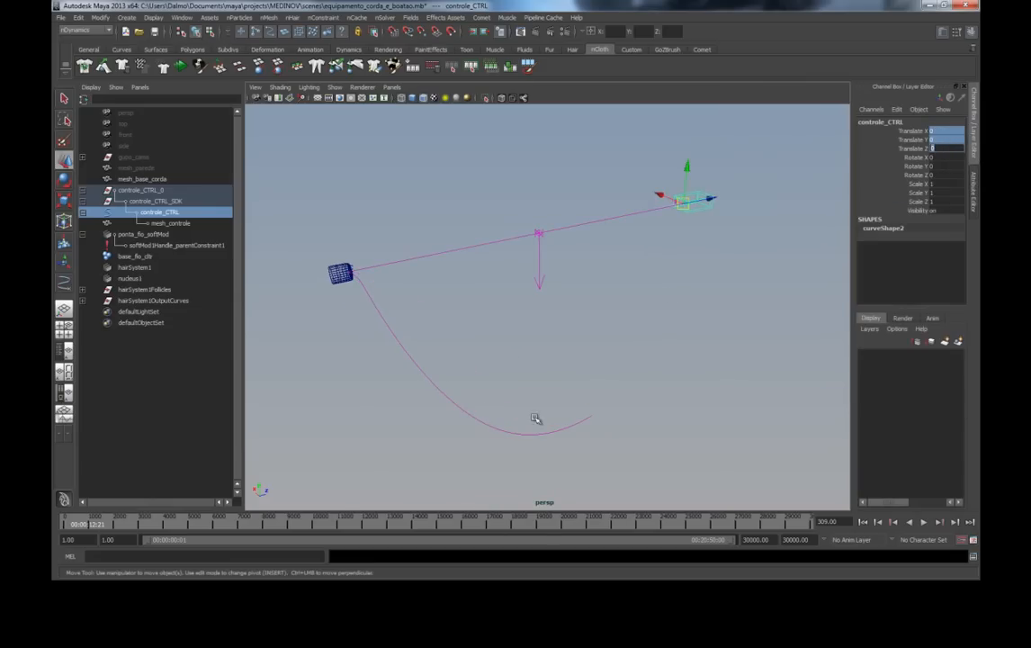
left_click(864, 523)
middle_click_drag(669, 289, 655, 355, "alt")
left_click_drag(656, 354, 578, 338, "alt")
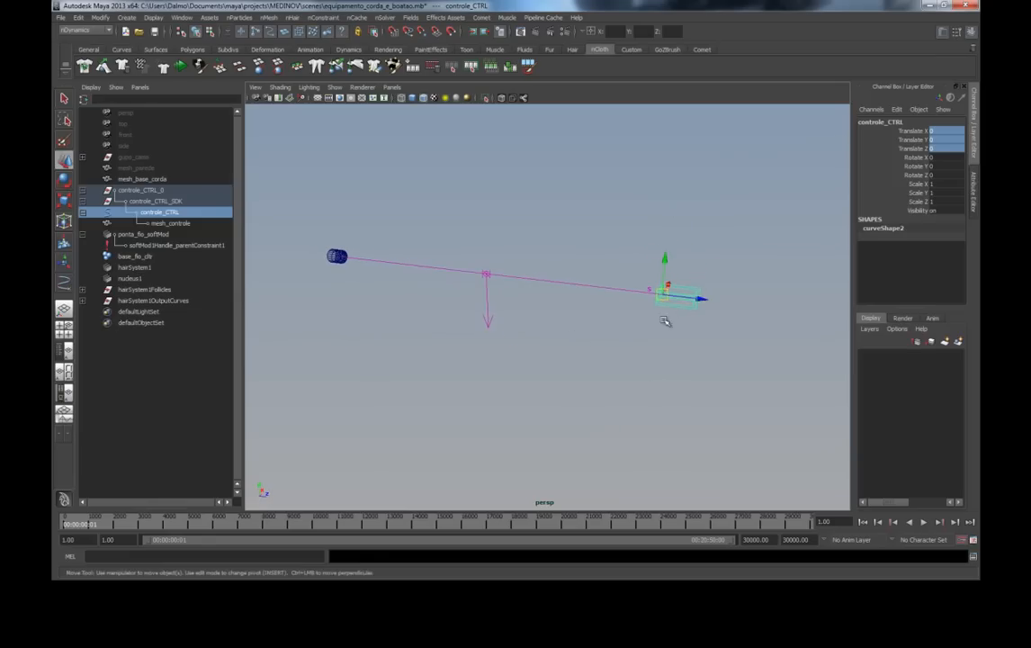
Step: Move controle_CTRL slightly at the first frame to test the guide curve's deformation, and restore its translation to 0
left_click_drag(664, 297, 700, 319)
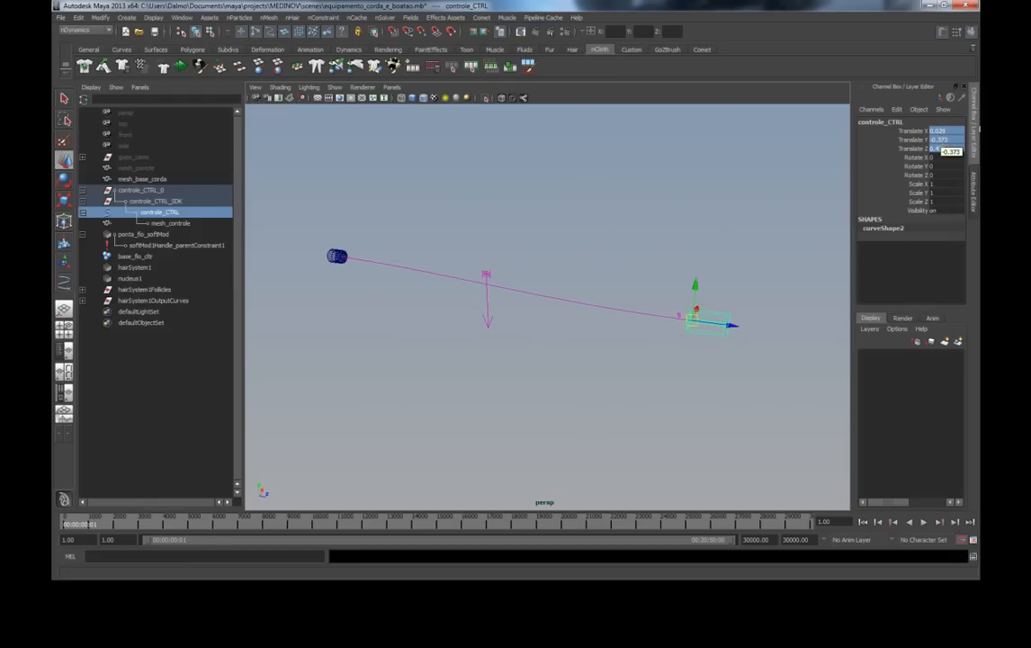
type("0")
key("Return")
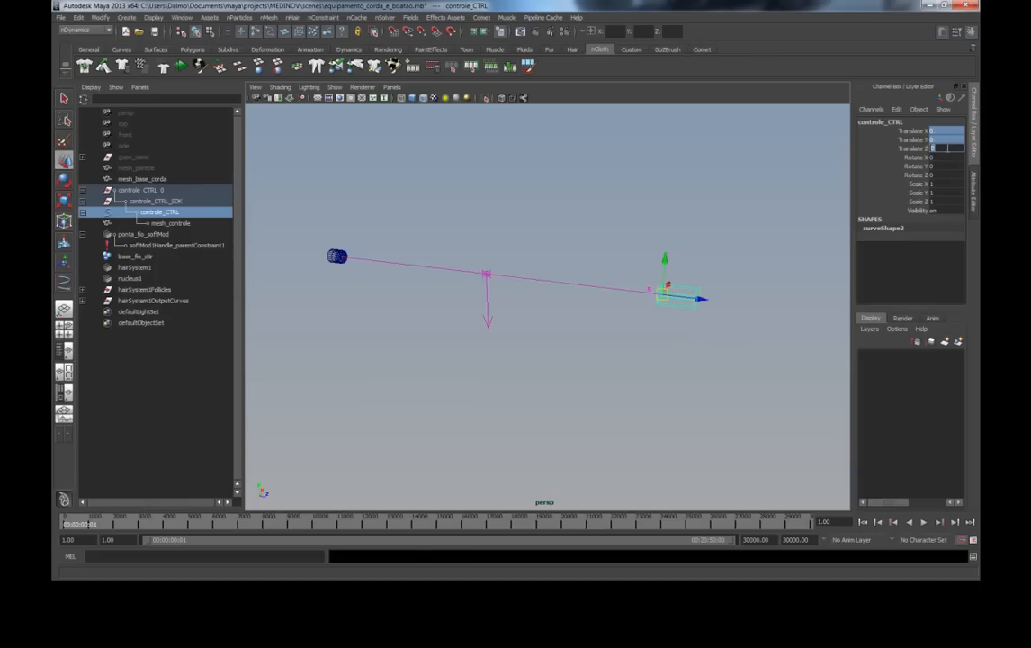
left_click_drag(525, 304, 585, 294, "alt")
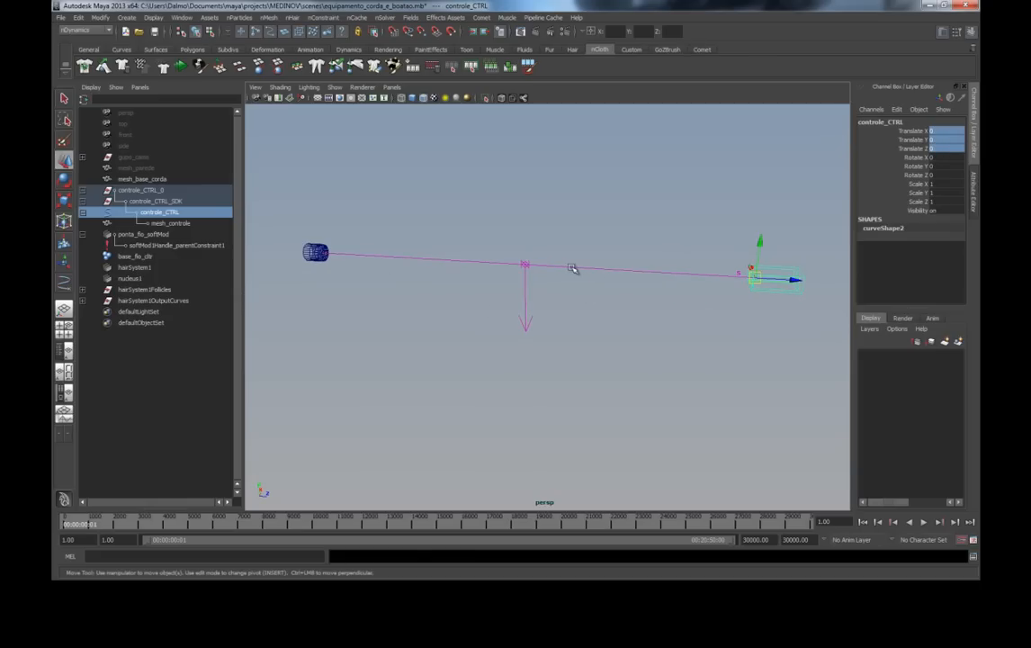
Step: Play the simulation briefly, and hide fio_guia_curve by turning its Visibility off with 0
left_click(924, 521)
left_click_drag(632, 297, 579, 226)
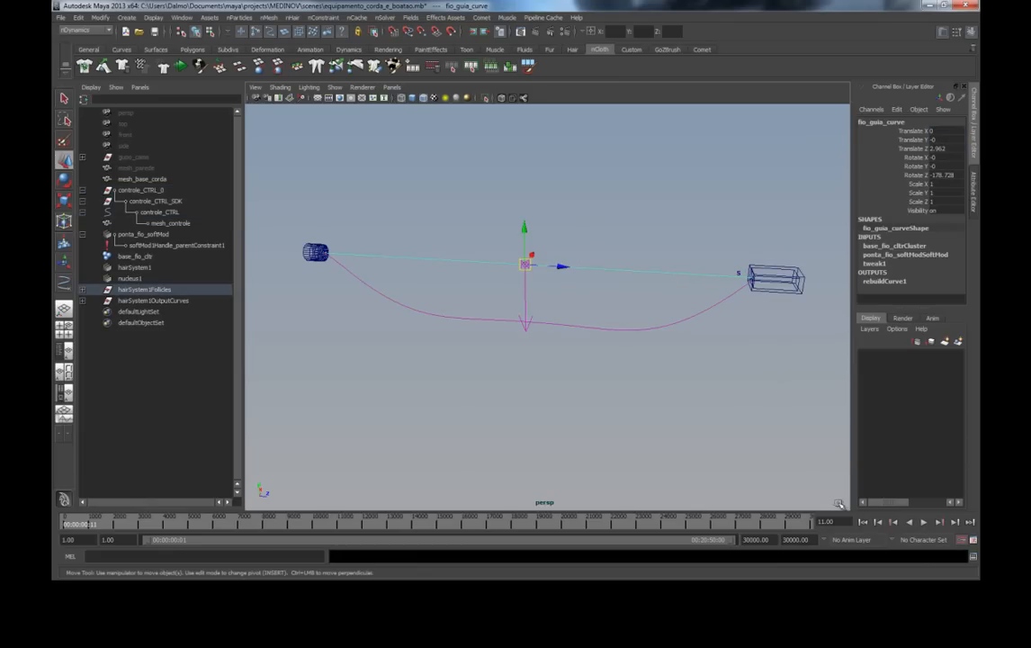
left_click(621, 288)
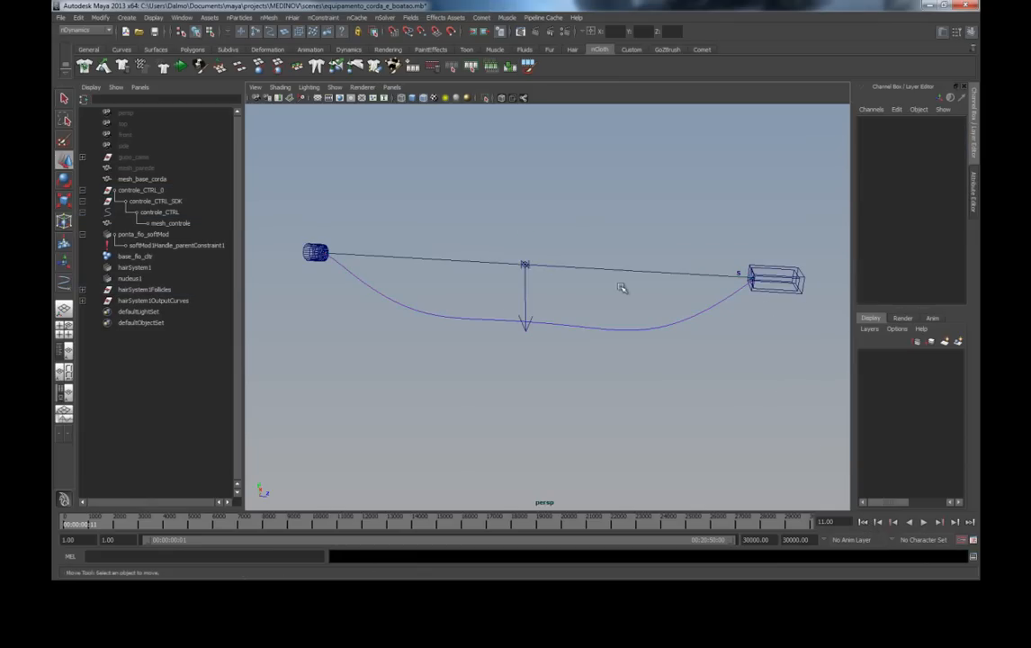
left_click_drag(576, 238, 577, 237)
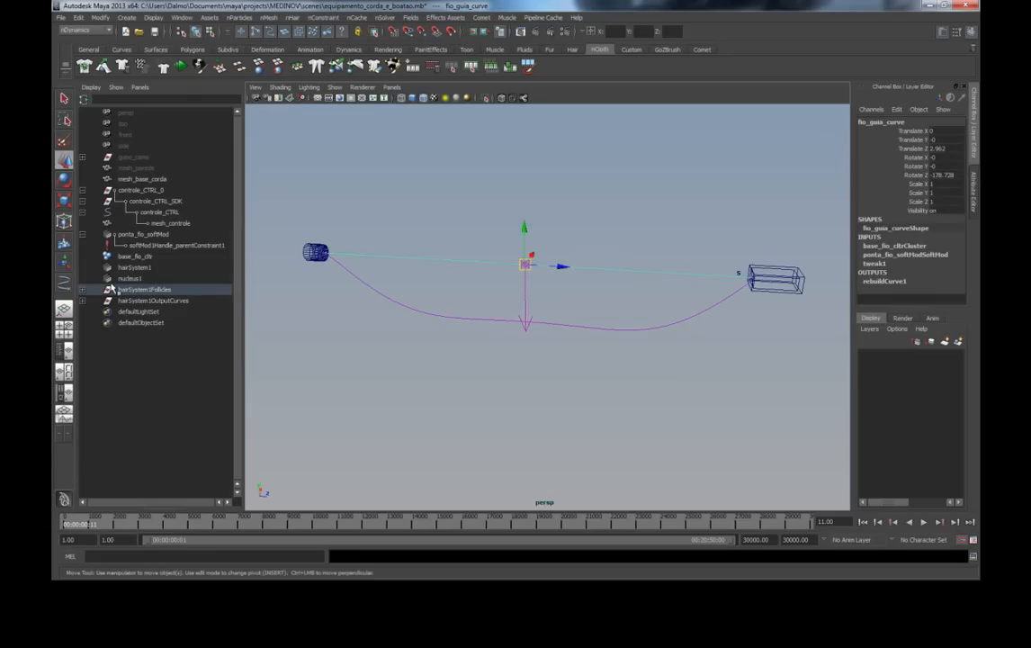
left_click(941, 211)
type("0")
left_click(536, 290)
left_click_drag(537, 290, 482, 287, "alt")
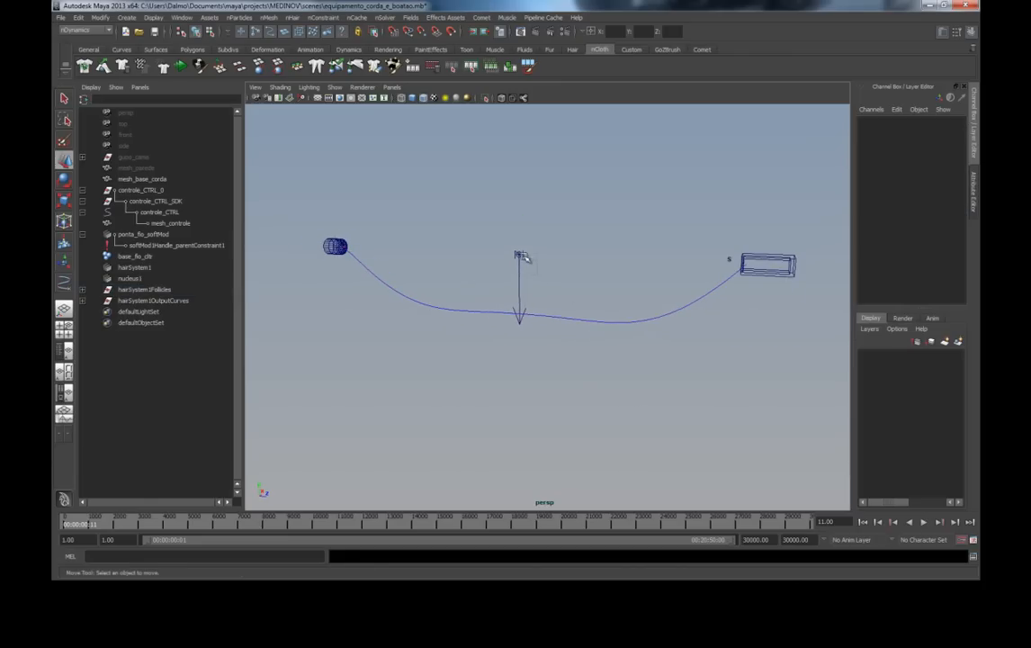
Step: Select hairSystem1 and nucleus1 together and hide both in the scene
left_click(519, 269)
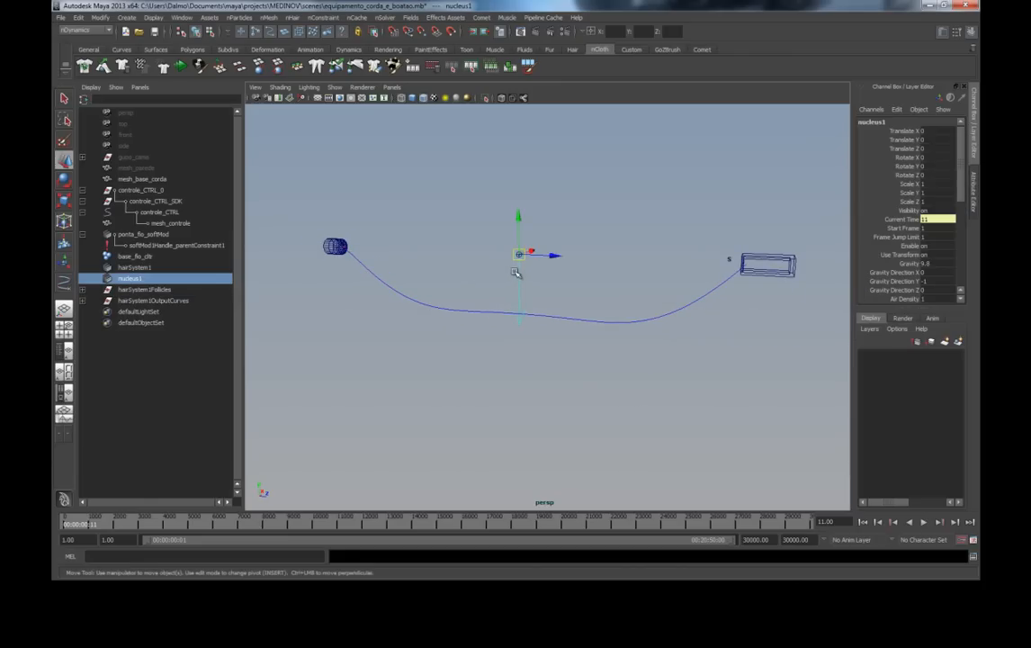
left_click_drag(534, 266, 496, 229)
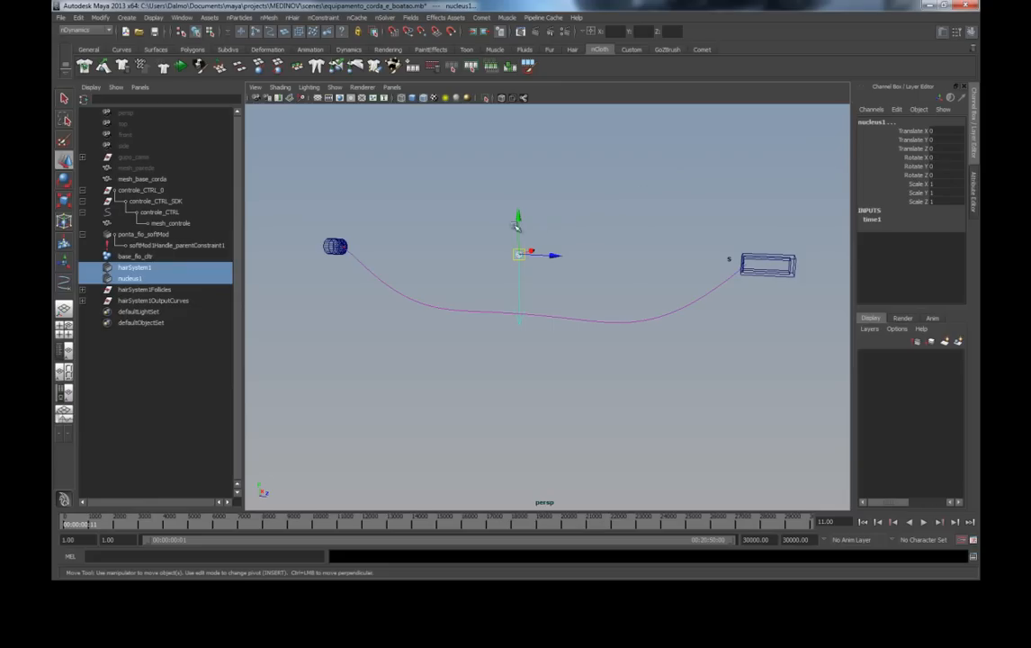
left_click(133, 268)
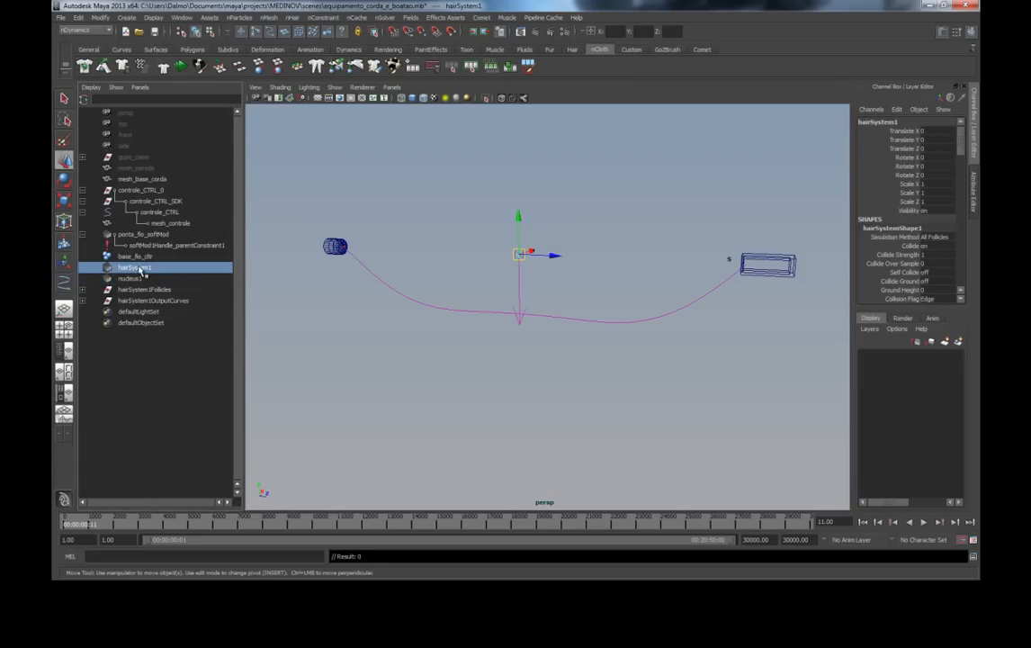
left_click(597, 259)
left_click_drag(564, 277, 497, 206)
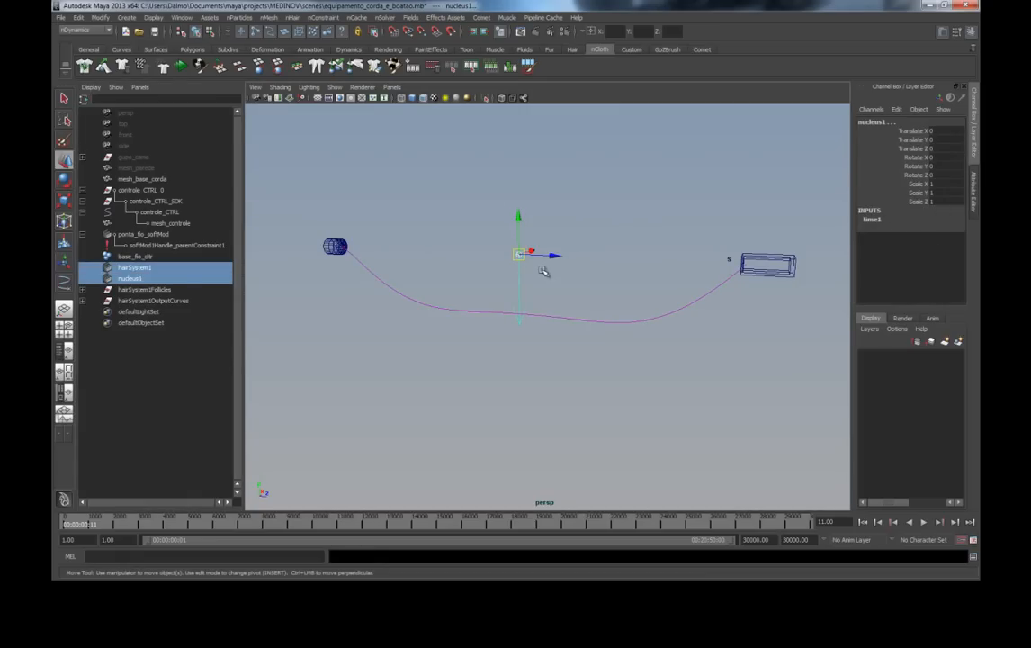
key("ctrl+h")
left_click_drag(595, 284, 600, 288, "alt")
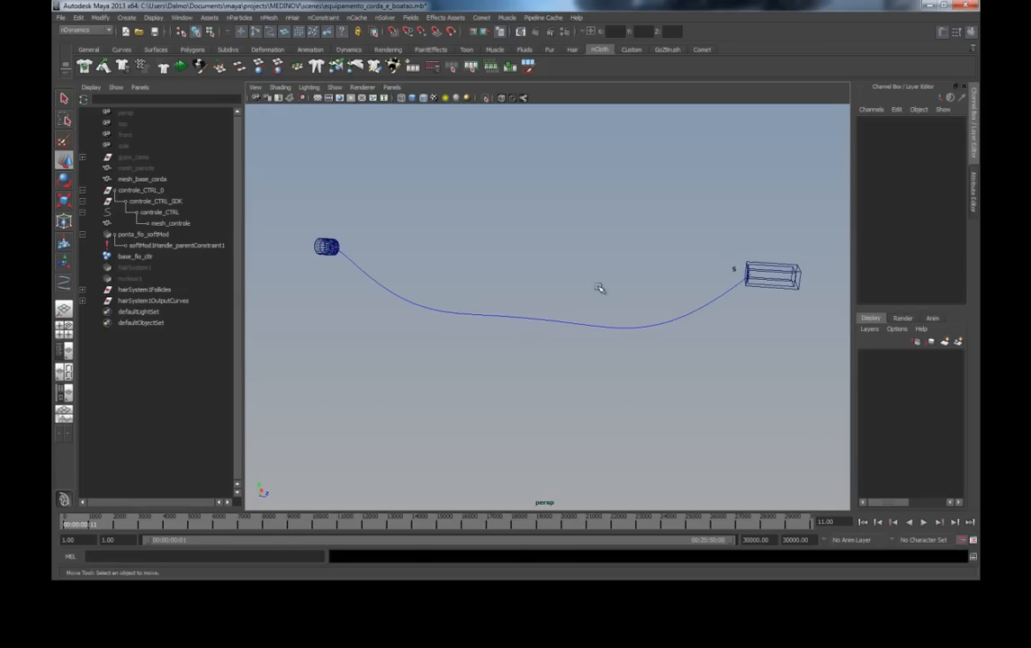
Step: Play the simulation and move controle_CTRL around to test the rope's response with the helper objects hidden, and stop the playback
left_click(924, 523)
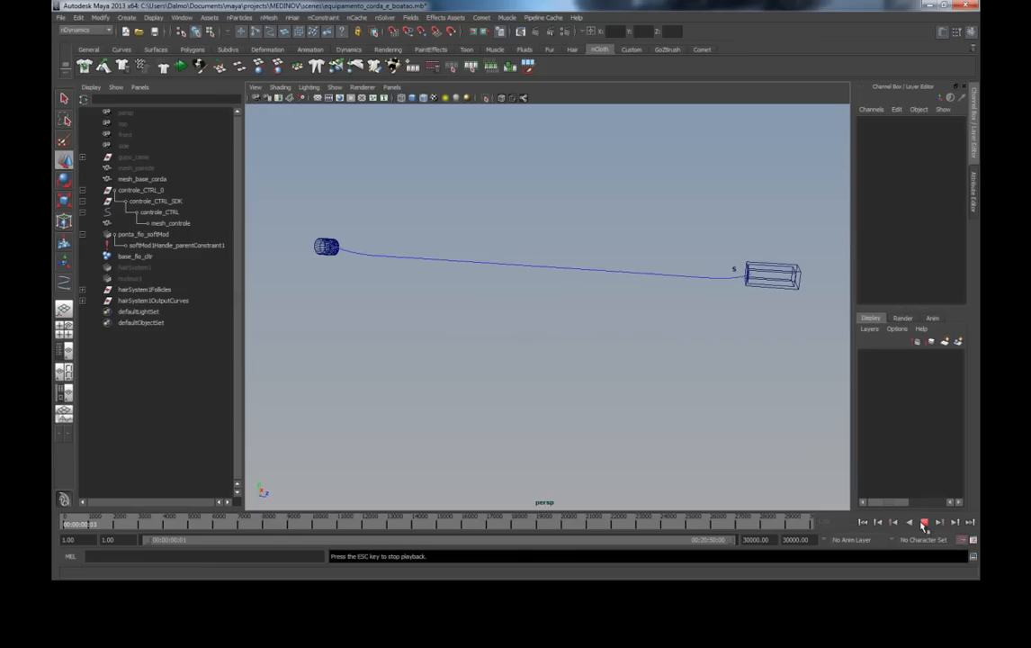
left_click(770, 272)
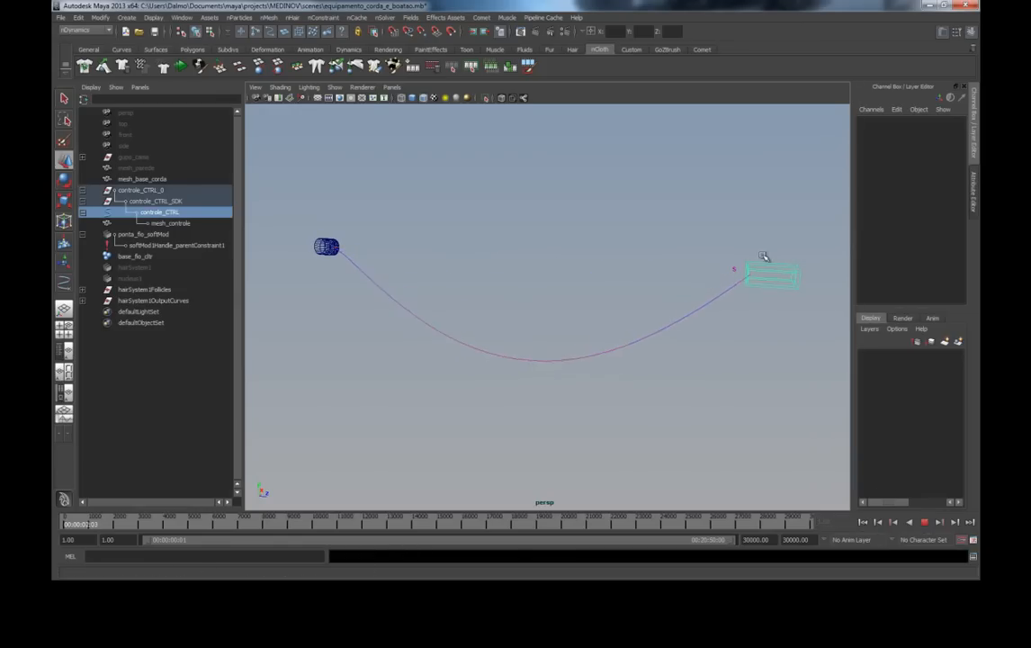
left_click(703, 50)
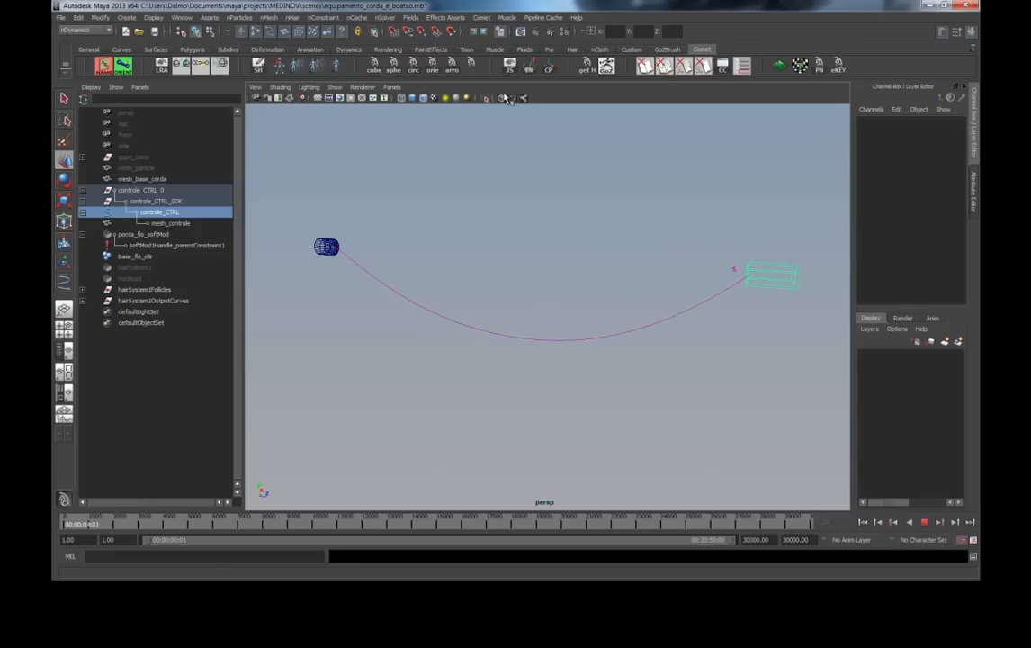
key("w")
left_click_drag(751, 286, 683, 247)
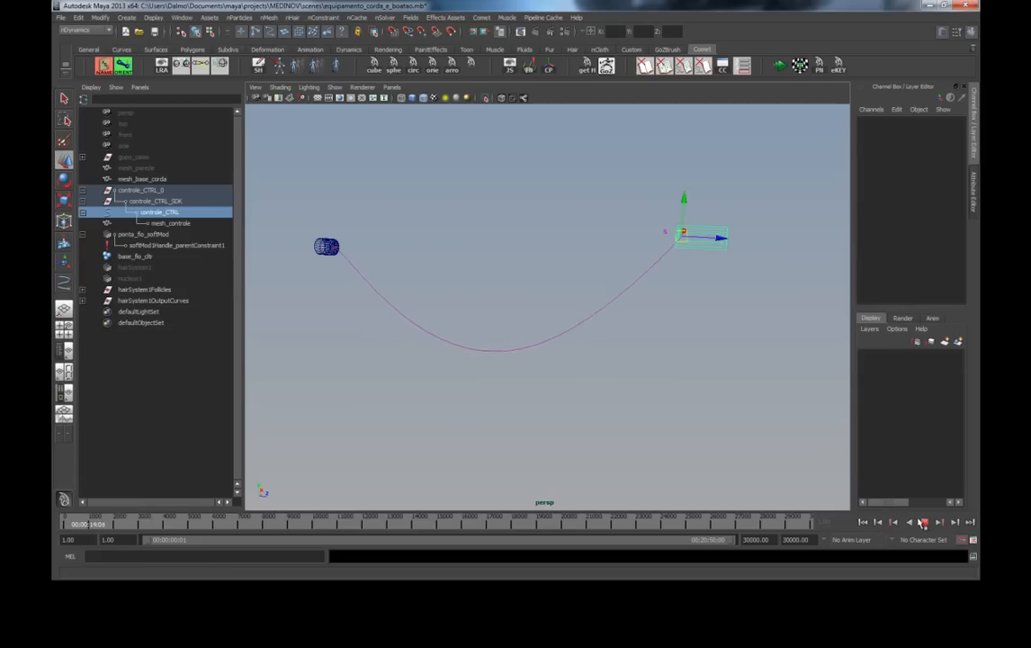
left_click(925, 523)
Step: Return the simulation to the first frame and reset controle_CTRL's Translate X, Y and Z to 0
left_click(863, 523)
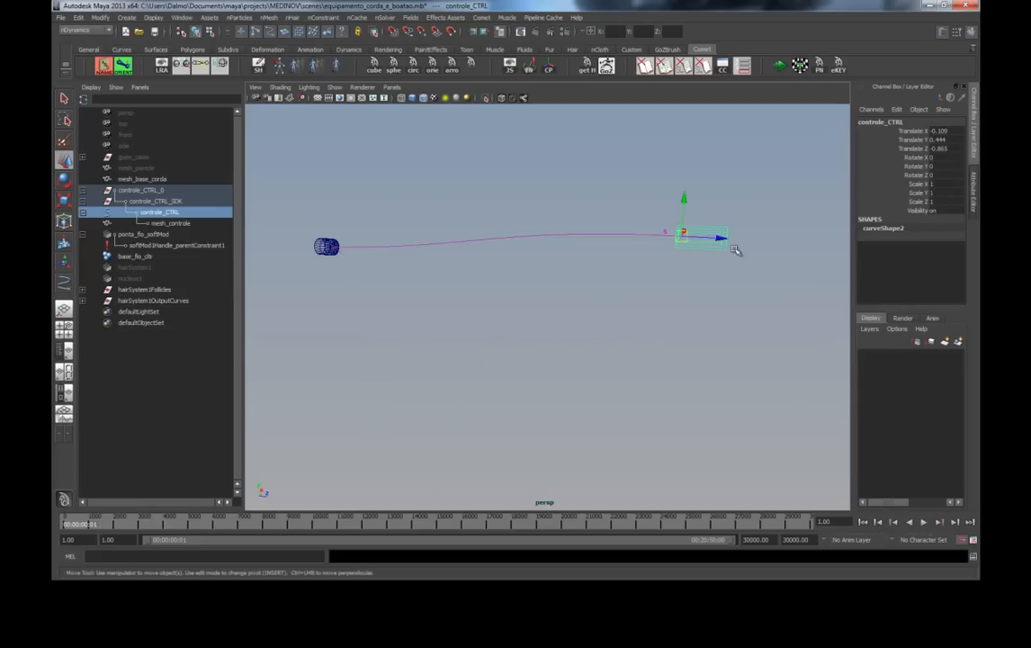
left_click_drag(944, 131, 947, 149)
key("Return")
Step: Start creating a NURBS circle at the end of mesh_base_corda where the rope comes out
middle_click_drag(495, 331, 642, 379, "alt")
right_click_drag(643, 379, 668, 304, "alt")
middle_click_drag(477, 260, 621, 293, "alt")
left_click_drag(576, 274, 527, 260, "alt")
right_click_drag(527, 260, 874, 289, "alt")
left_click_drag(586, 250, 587, 262, "alt")
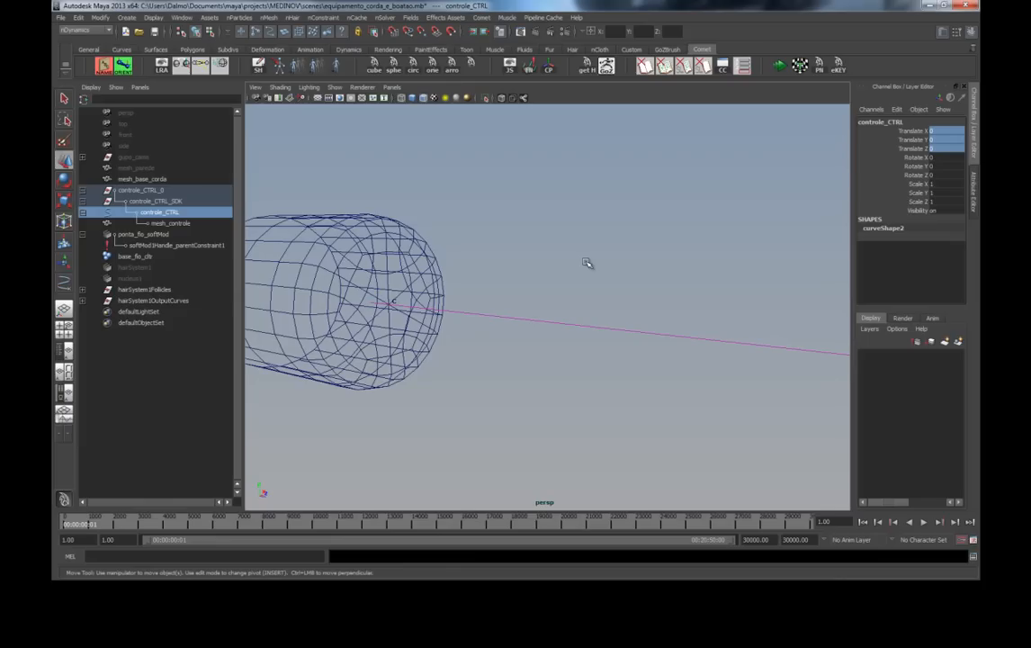
left_click(564, 243)
right_click_drag(564, 230, 496, 235, "alt")
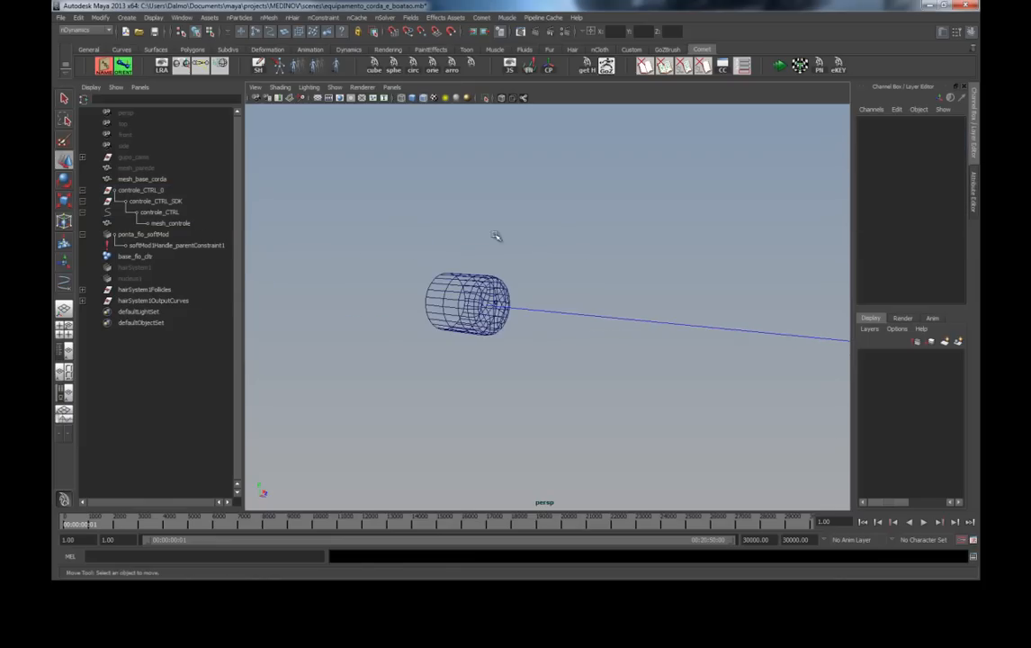
left_click(160, 51)
left_click(229, 51)
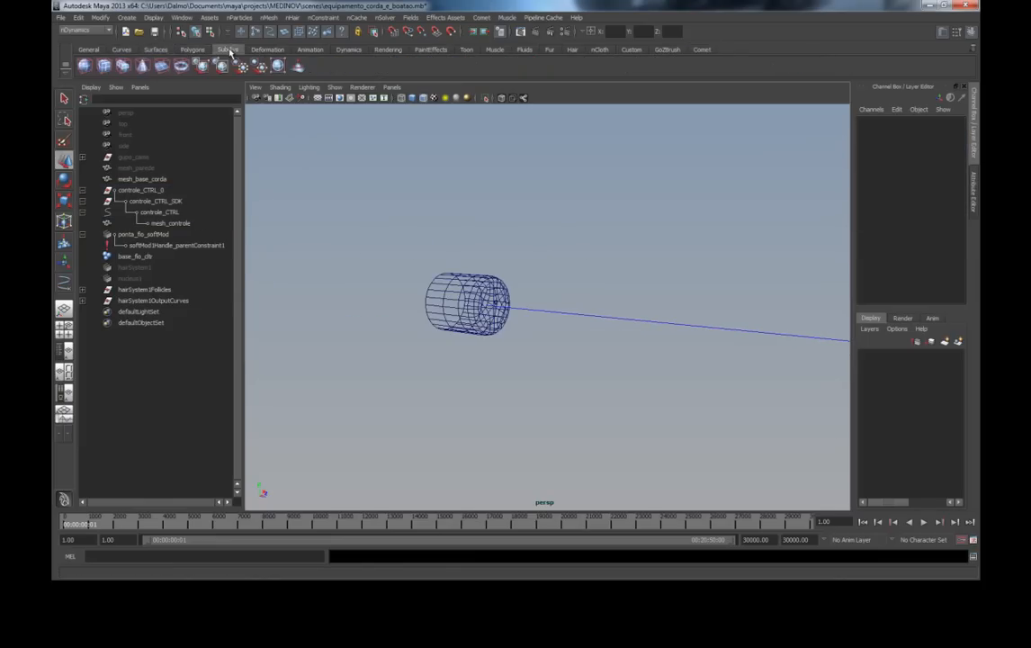
left_click(122, 51)
left_click(85, 66)
right_click_drag(390, 212, 452, 241, "alt")
middle_click_drag(452, 241, 547, 253, "alt")
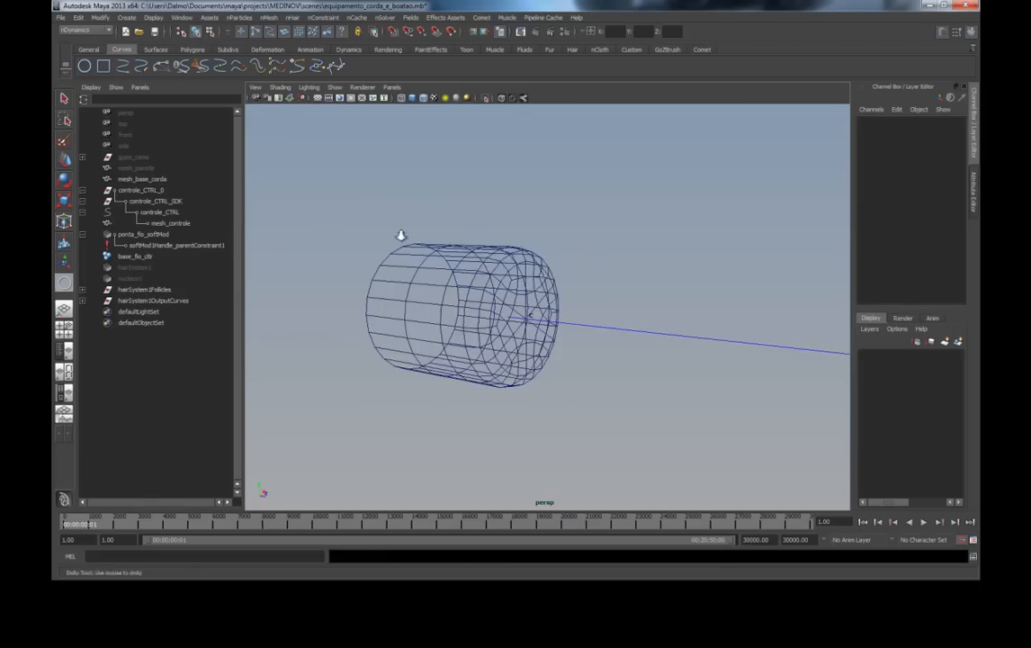
right_click_drag(401, 233, 647, 259, "alt")
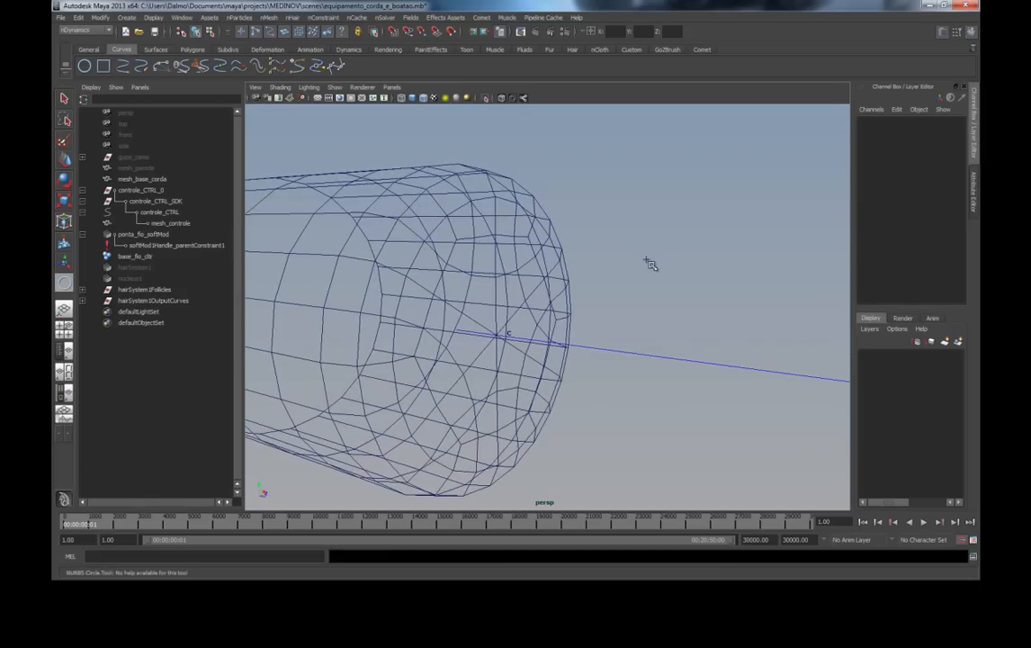
Step: Create a NURBS circle at the C marker near the end of the blue curve and scale it uniformly to about 0.036
left_click(501, 339)
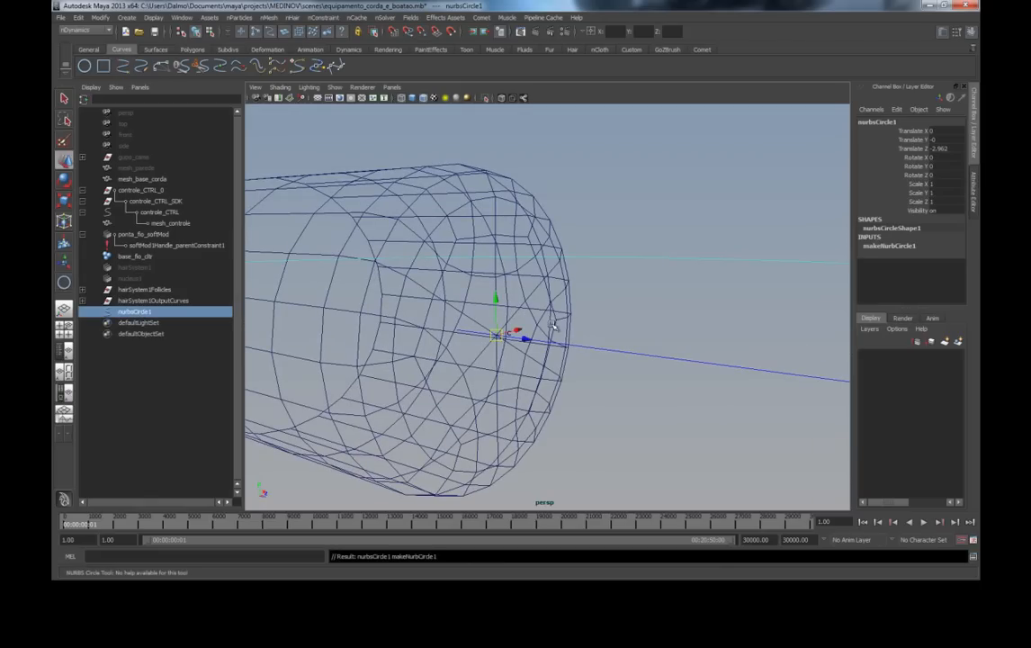
right_click_drag(501, 339, 393, 309, "alt")
left_click_drag(393, 309, 491, 306, "alt")
right_click_drag(491, 306, 594, 310, "alt")
key("r")
middle_click_drag(639, 293, 589, 256)
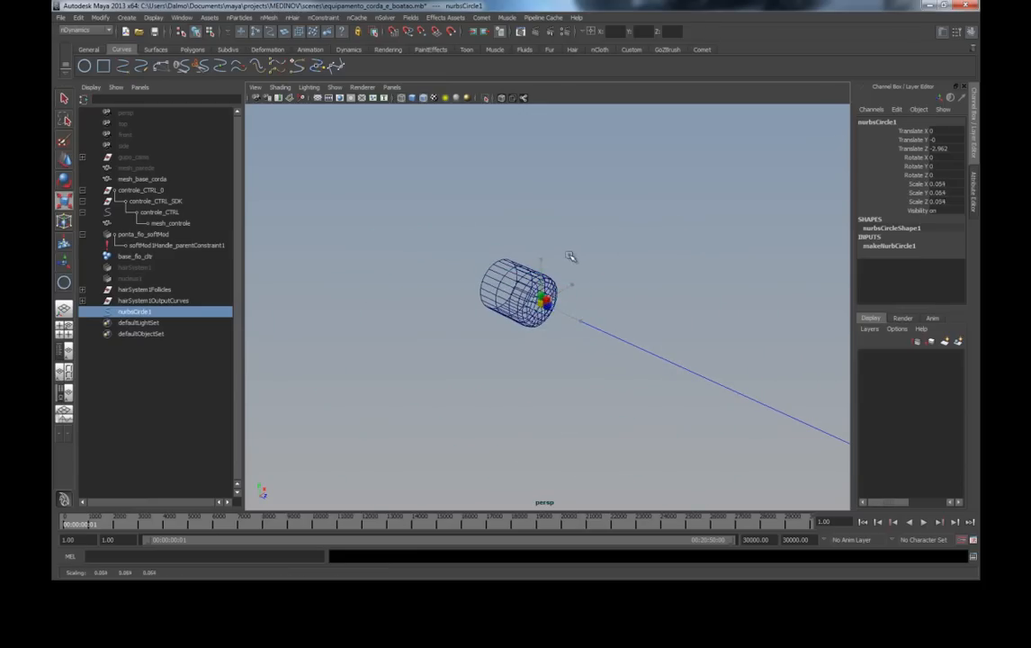
key("f")
left_click_drag(577, 298, 569, 257, "alt")
left_click_drag(578, 260, 571, 283, "alt")
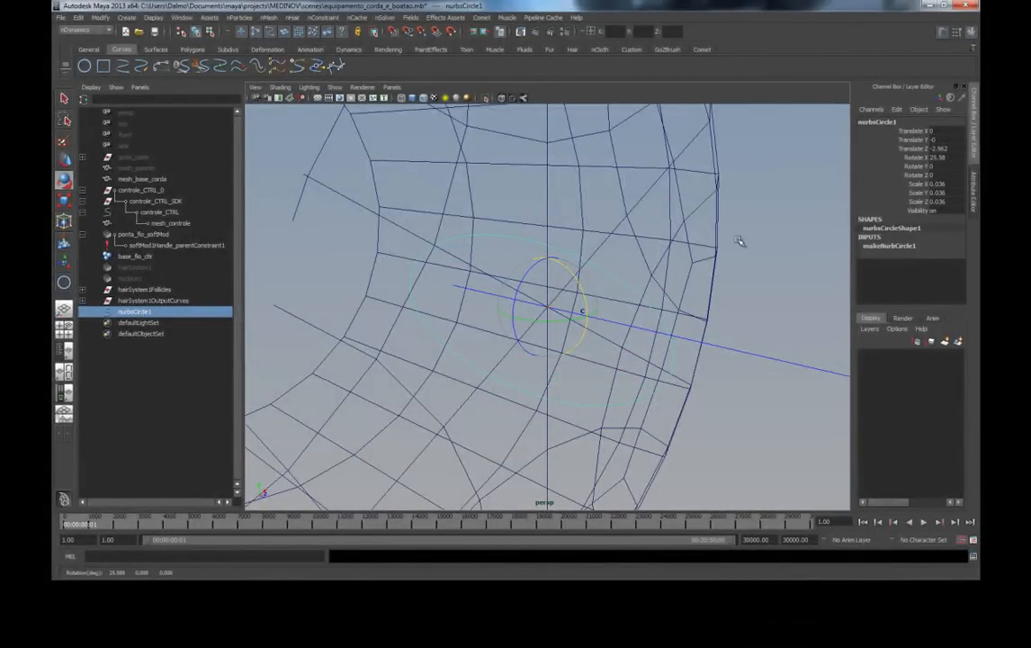
Step: Set the circle's X rotation to 90 degrees and deselect it
left_click(941, 158)
type("90")
key("Return")
left_click(679, 212)
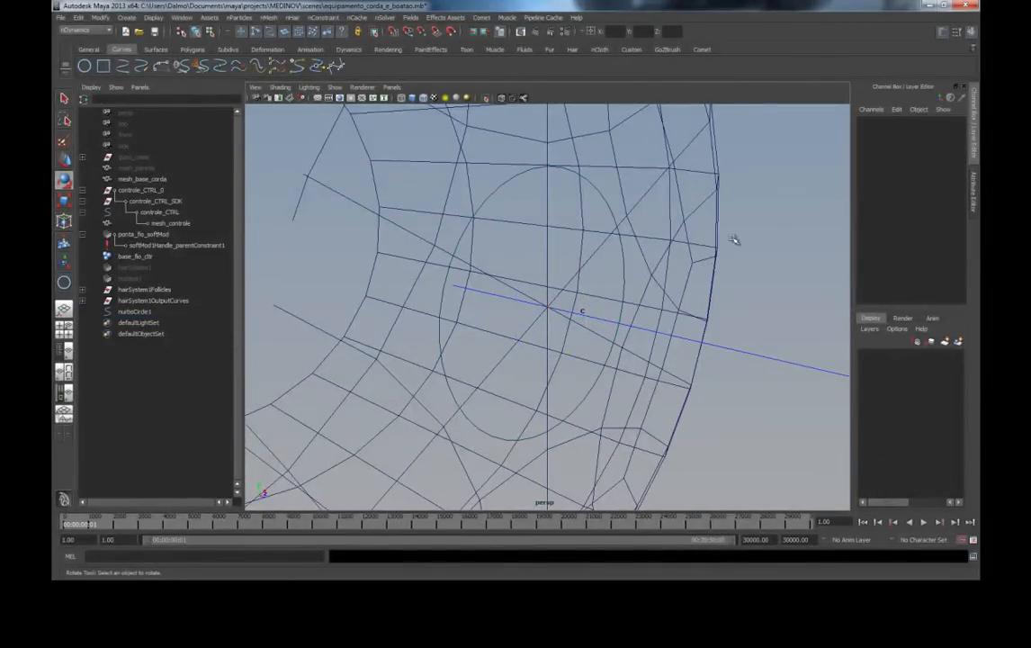
Step: Hide mesh_base_corda so only the circle and the curve remain around the rope base
left_click(683, 196)
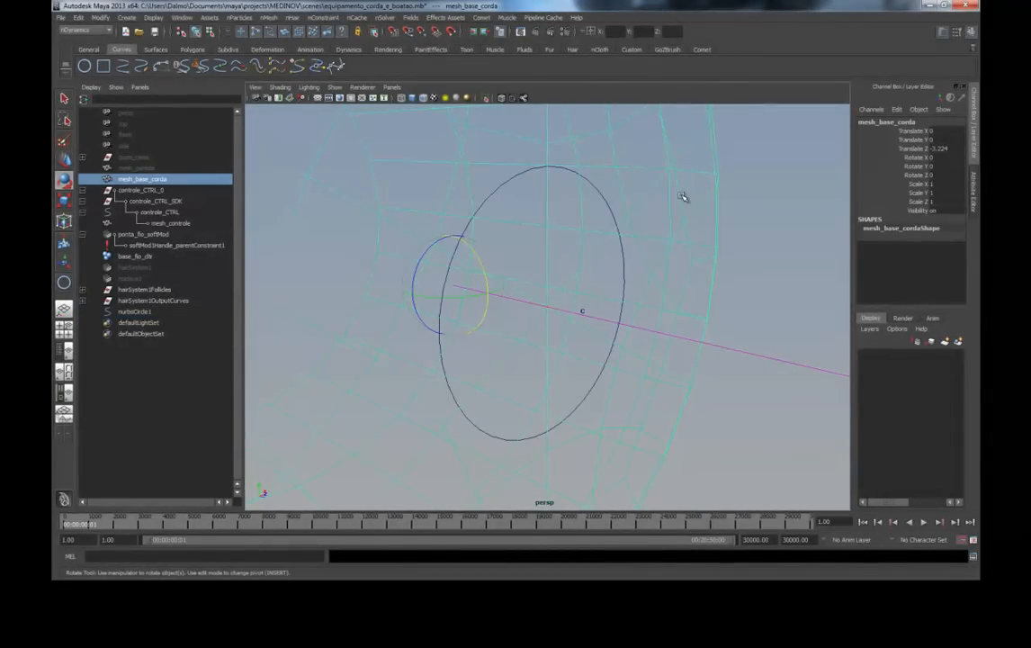
left_click(573, 213)
left_click_drag(576, 255, 521, 255, "alt")
right_click_drag(521, 256, 482, 259, "alt")
left_click_drag(482, 259, 520, 228, "alt")
mouse_move(520, 228)
middle_mouse_down("alt")
mouse_move(548, 242)
mouse_move(479, 256)
mouse_move(524, 246)
middle_mouse_up("alt")
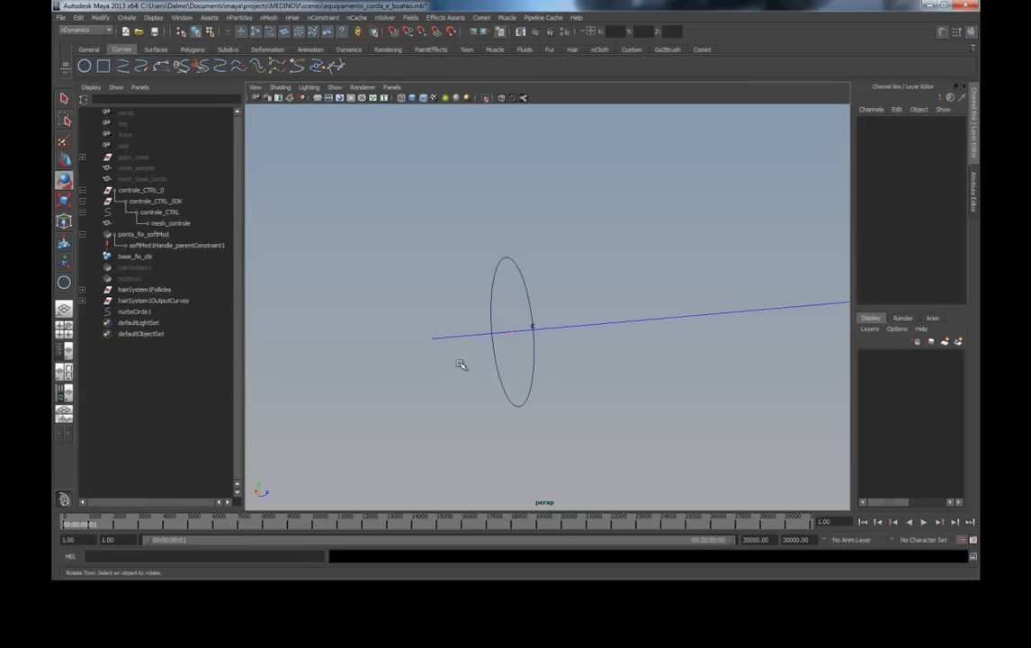
Step: Select the circle followed by fio_curve, open the surface Extrude options and reset them to their defaults
left_click(527, 281)
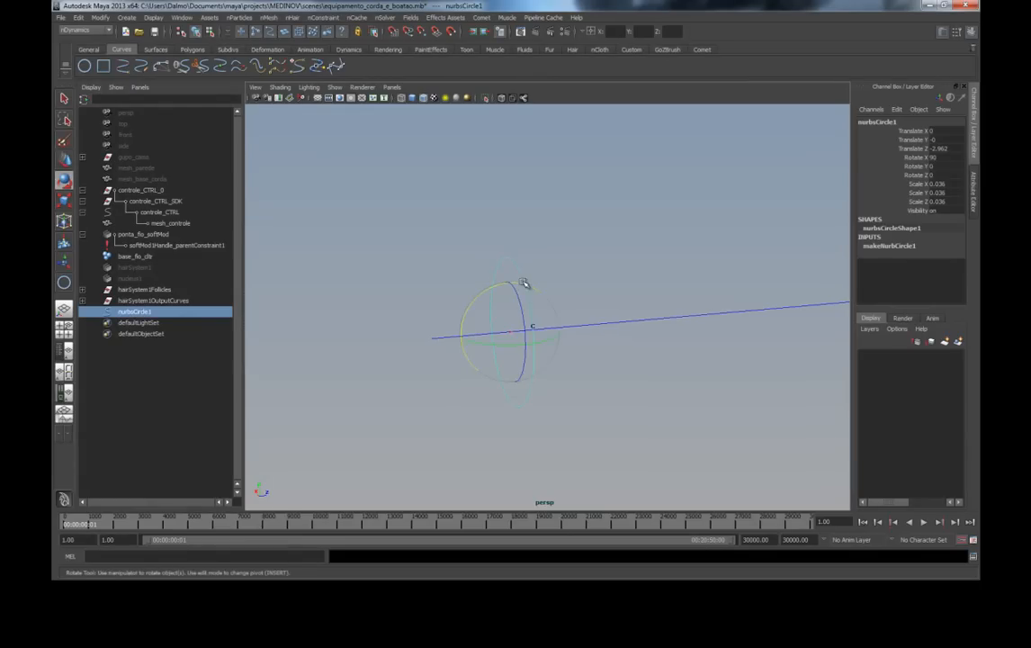
key("q")
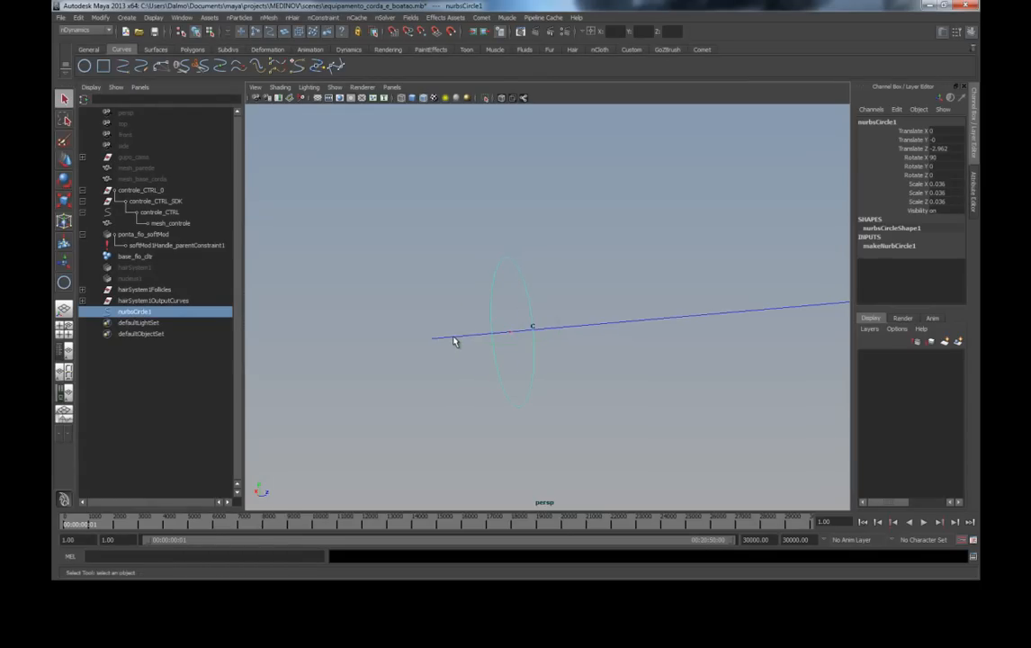
left_click(454, 340, "shift")
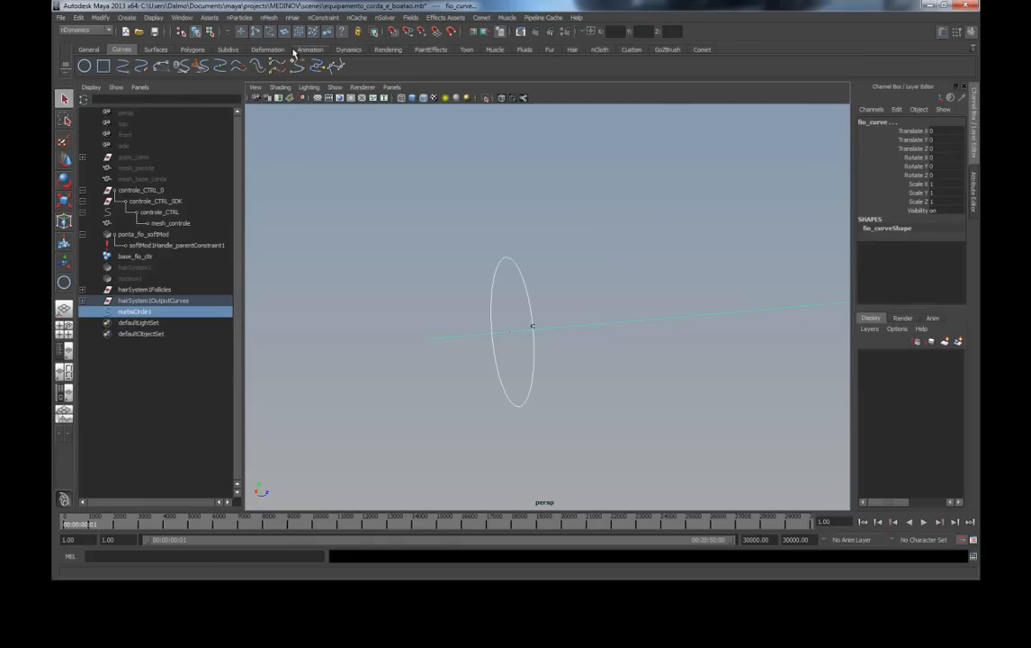
left_click(86, 31)
left_click(83, 54)
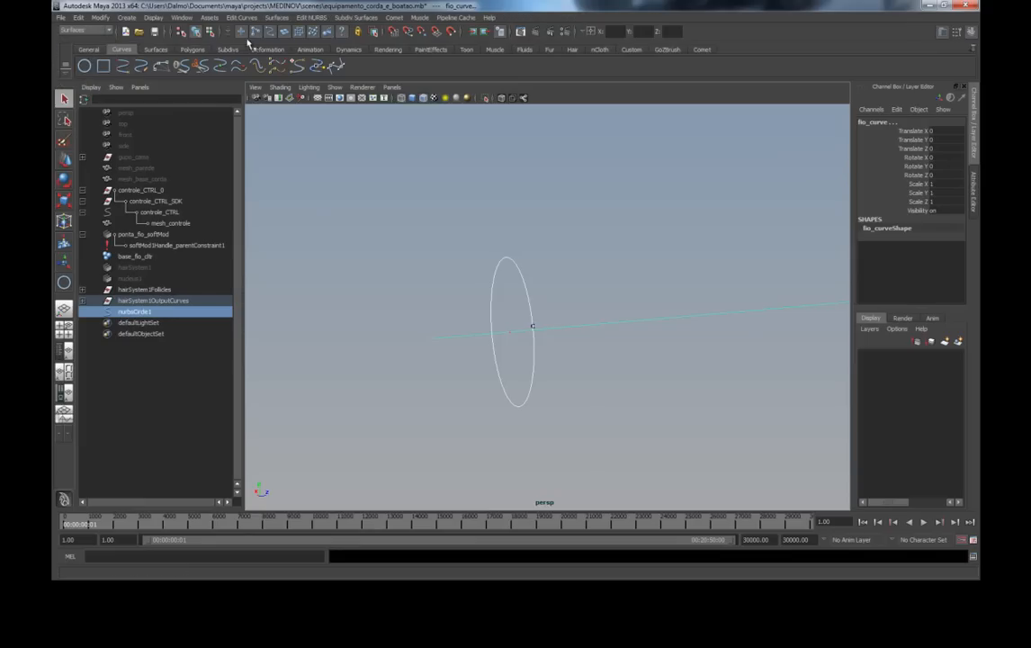
left_click(278, 18)
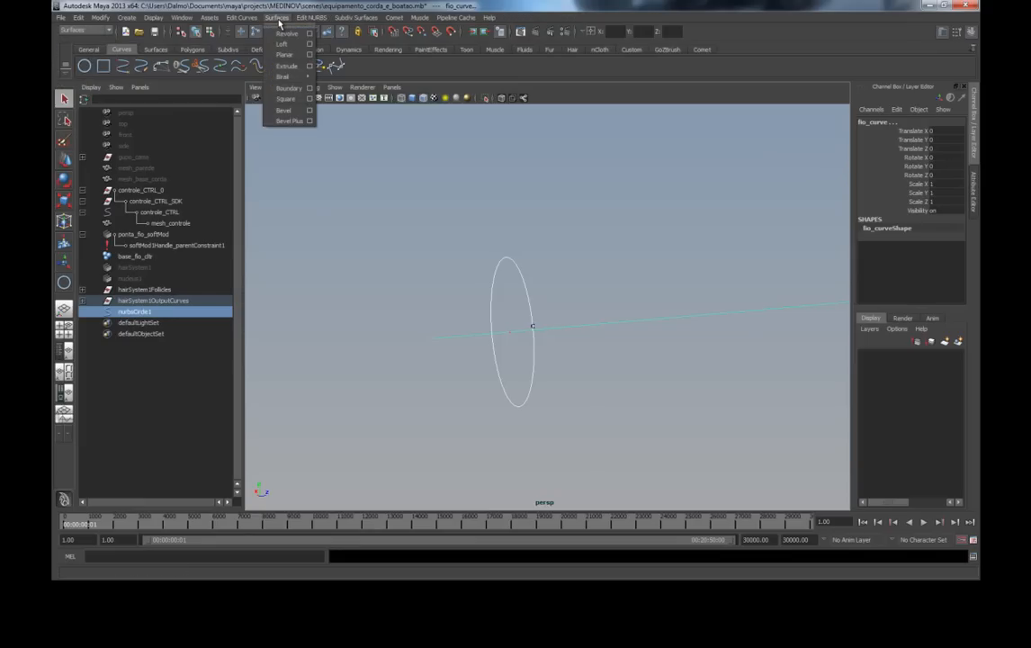
left_click(309, 66)
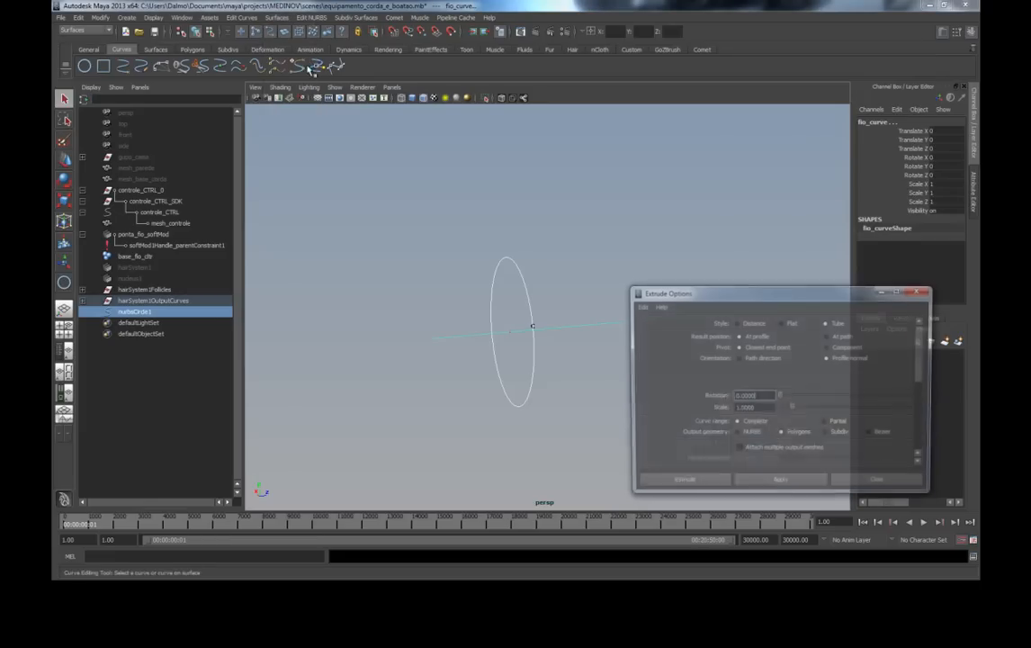
left_click_drag(745, 295, 409, 125)
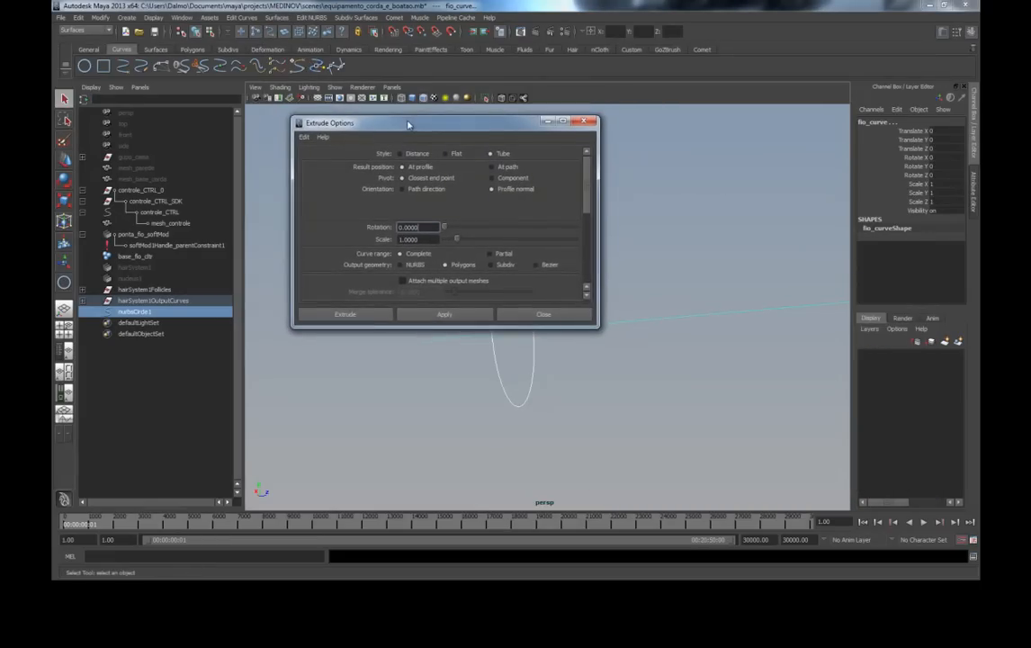
left_click(311, 137)
left_click(319, 159)
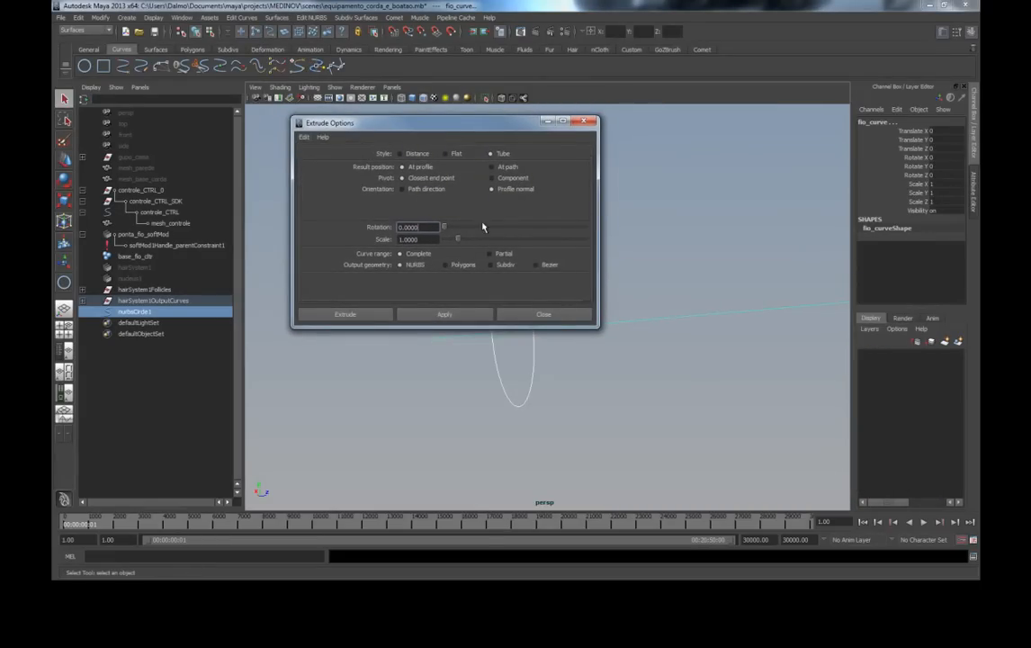
Step: Try to extrude the circle along fio_curve as a NURBS tube with the result at the profile, and undo it
left_click_drag(594, 326, 589, 459)
middle_click_drag(688, 382, 650, 376, "alt")
left_click_drag(419, 123, 220, 75)
right_click_drag(513, 231, 617, 275, "alt")
scroll(617, 273, "down", 5)
middle_click_drag(599, 263, 541, 290, "alt")
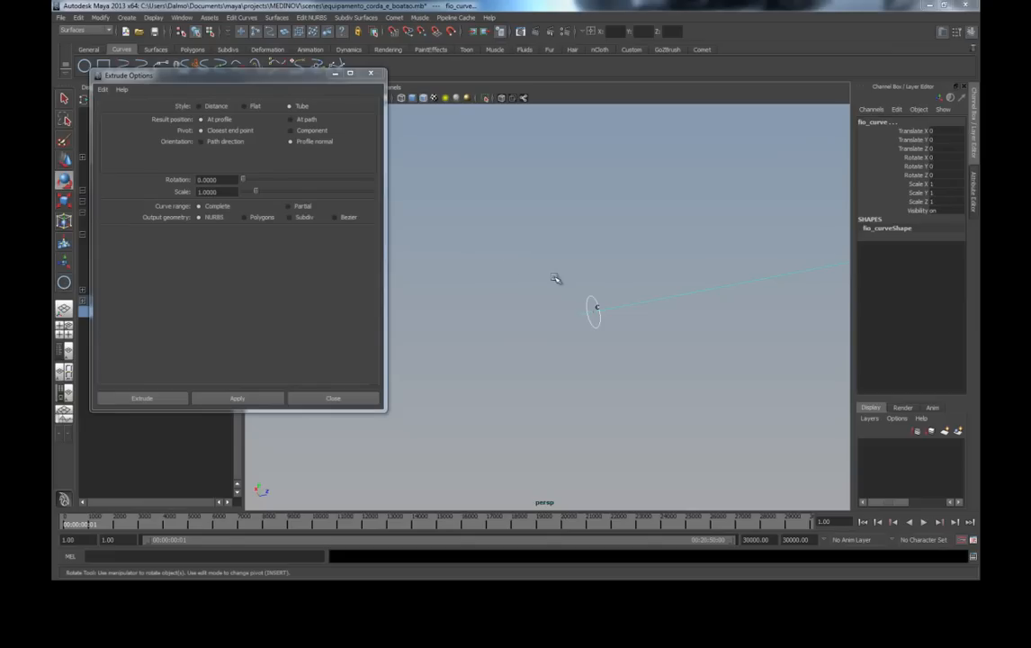
left_click_drag(557, 279, 553, 269, "alt")
middle_click_drag(553, 269, 466, 278, "alt")
left_click_drag(287, 86, 331, 117)
left_click(338, 428)
left_click_drag(622, 305, 681, 330, "alt")
right_click_drag(572, 295, 701, 338, "alt")
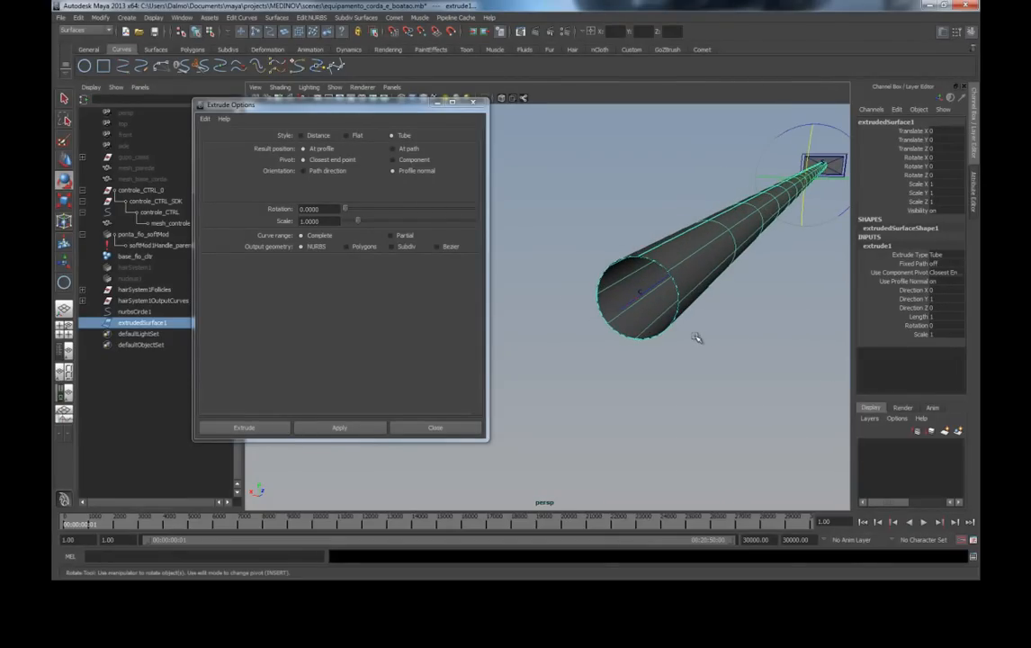
key("ctrl+z")
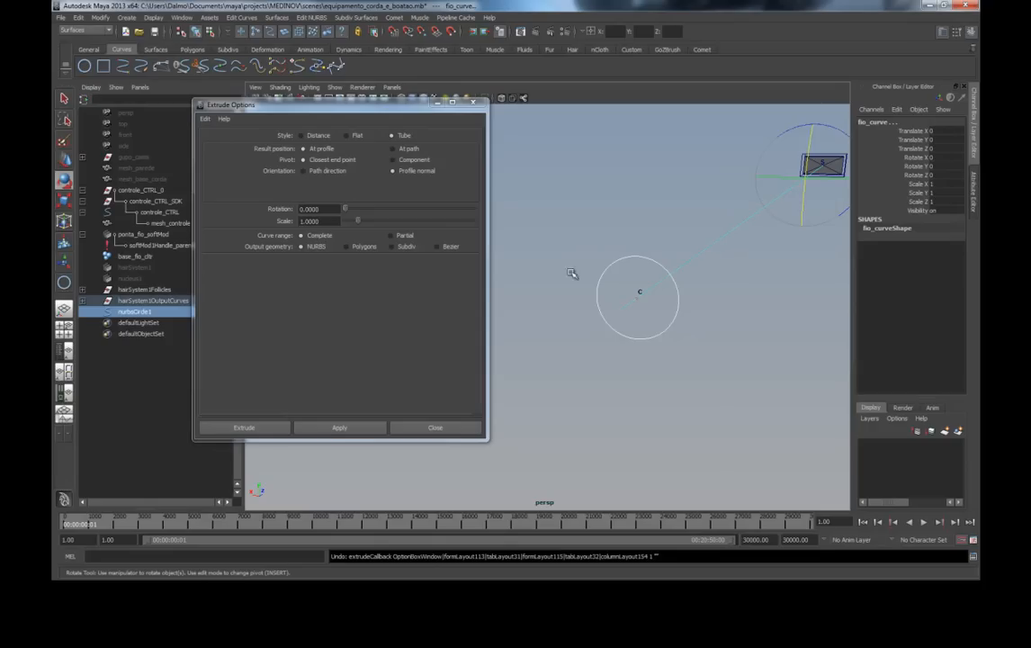
Step: With the circle and fio_curve selected, set the extrude output to Polygons with Quads and the Count tessellation method at 3000
left_click(348, 247)
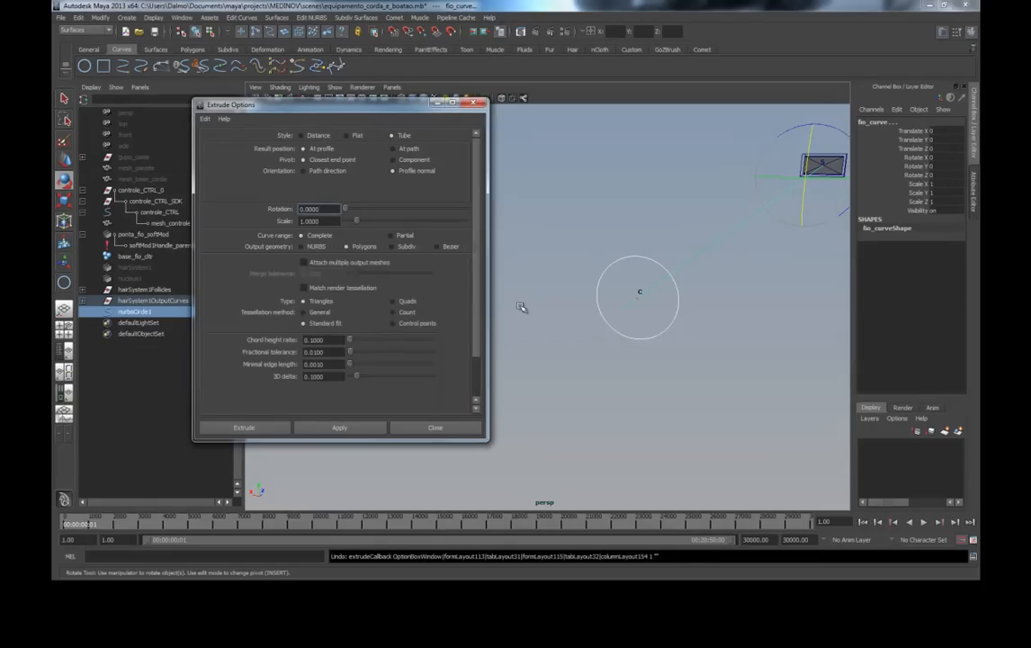
left_click(727, 329)
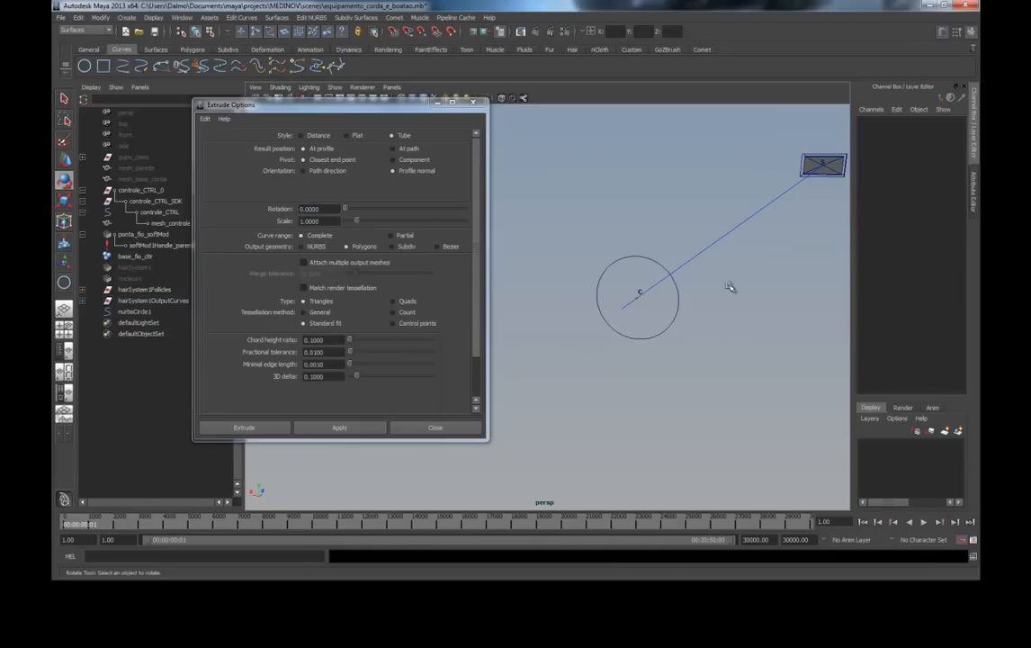
left_click_drag(706, 362, 650, 316)
left_click(711, 239, "shift")
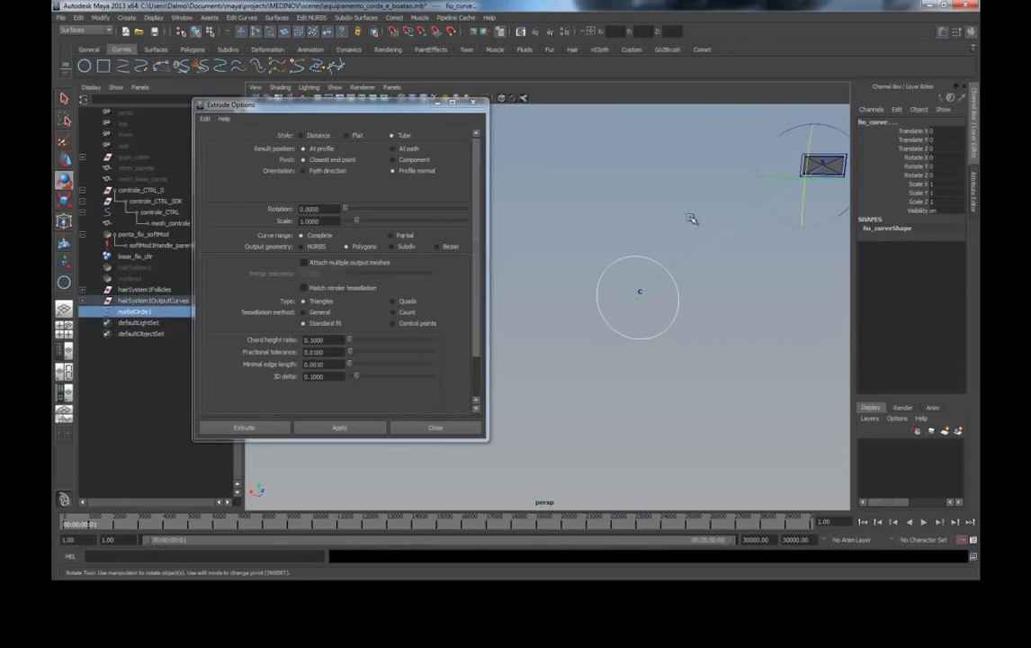
left_click(345, 247)
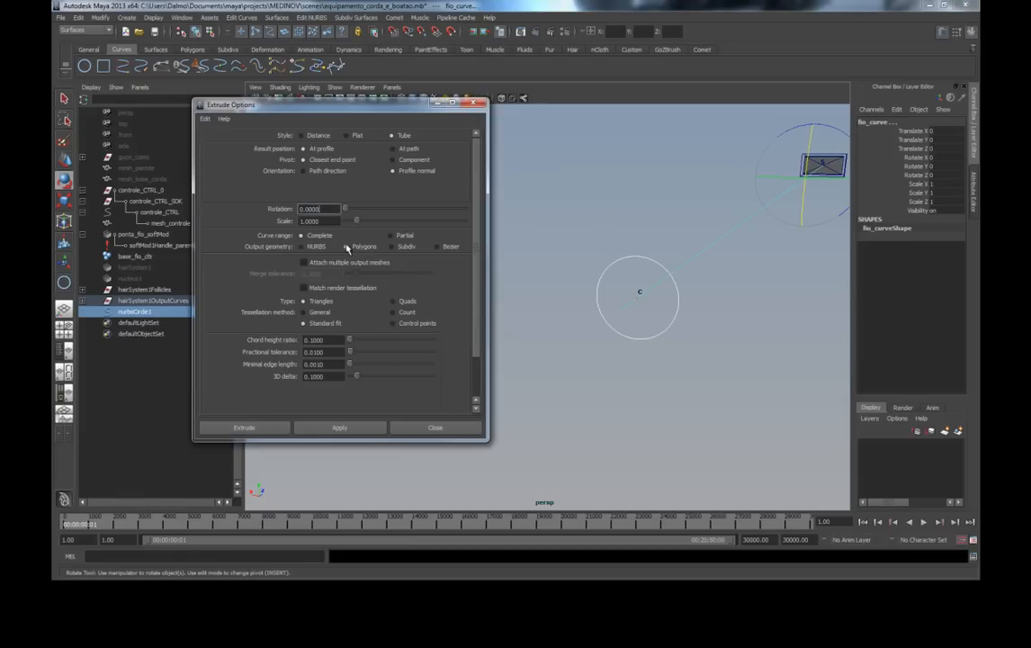
left_click(392, 301)
left_click(394, 312)
left_click_drag(327, 340, 279, 345)
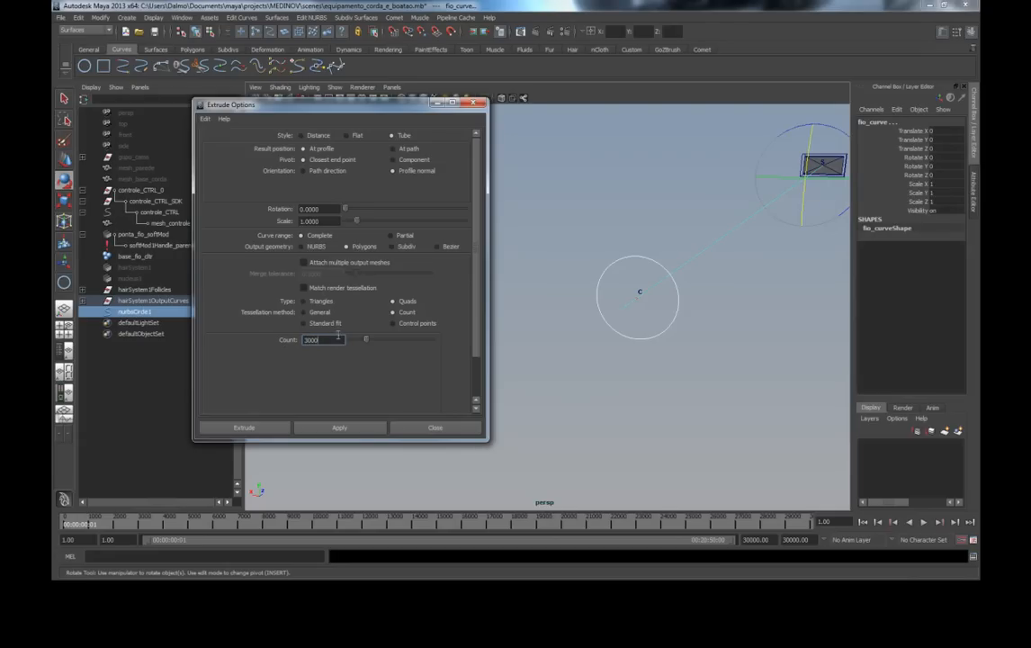
Step: Extrude the circle along fio_curve with result position At path and orientation Path direction, and dismiss the options
left_click_drag(375, 113, 347, 121)
left_click_drag(457, 209, 468, 206)
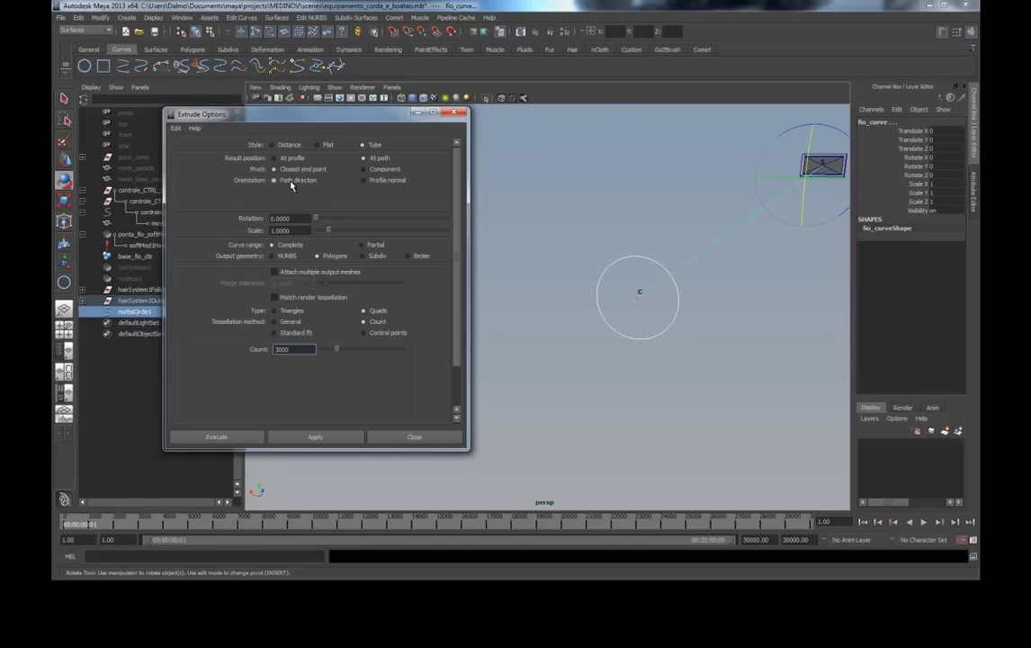
left_click(297, 441)
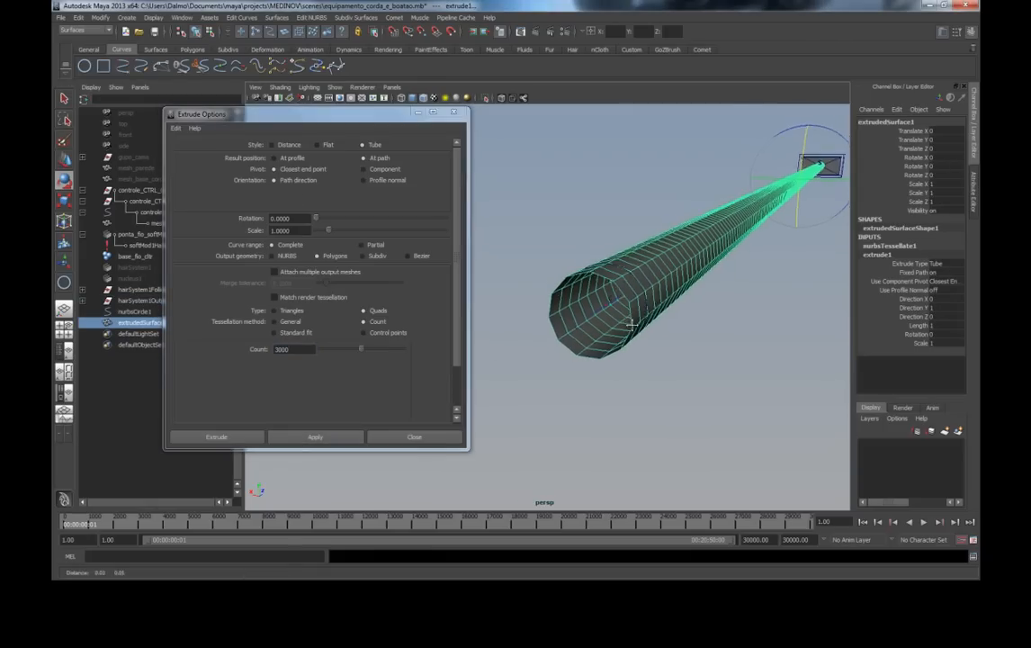
scroll(631, 324, "up", 3)
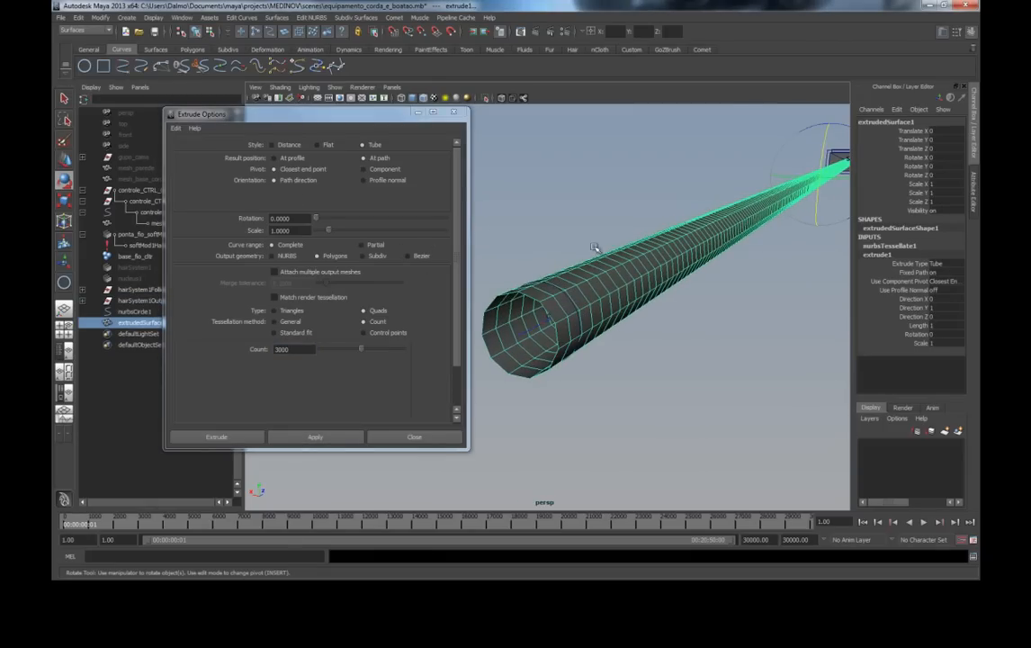
left_click(676, 319)
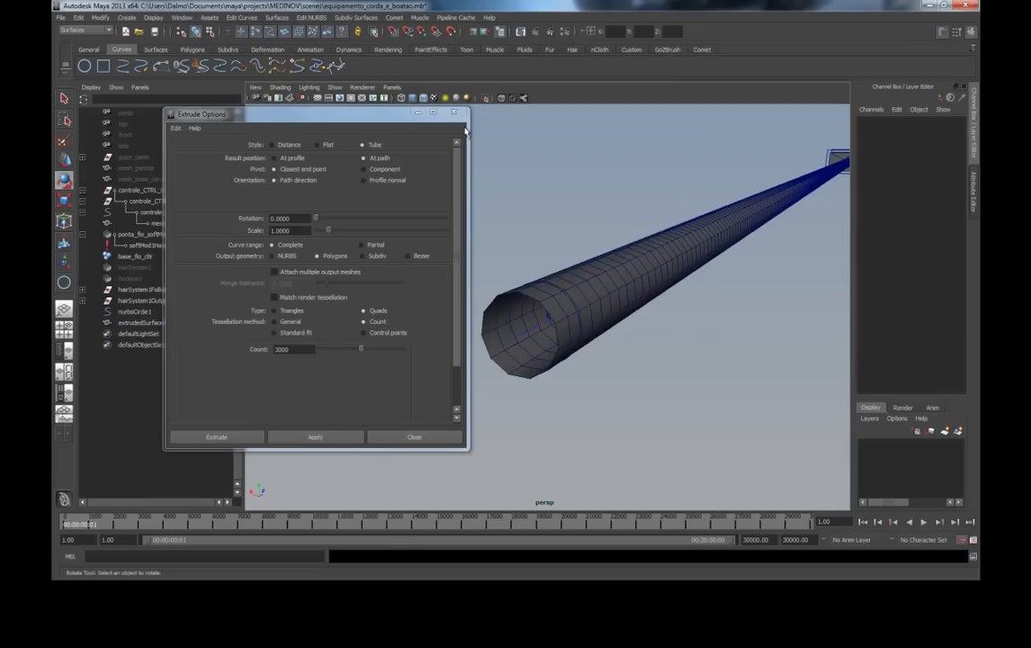
left_click(417, 114)
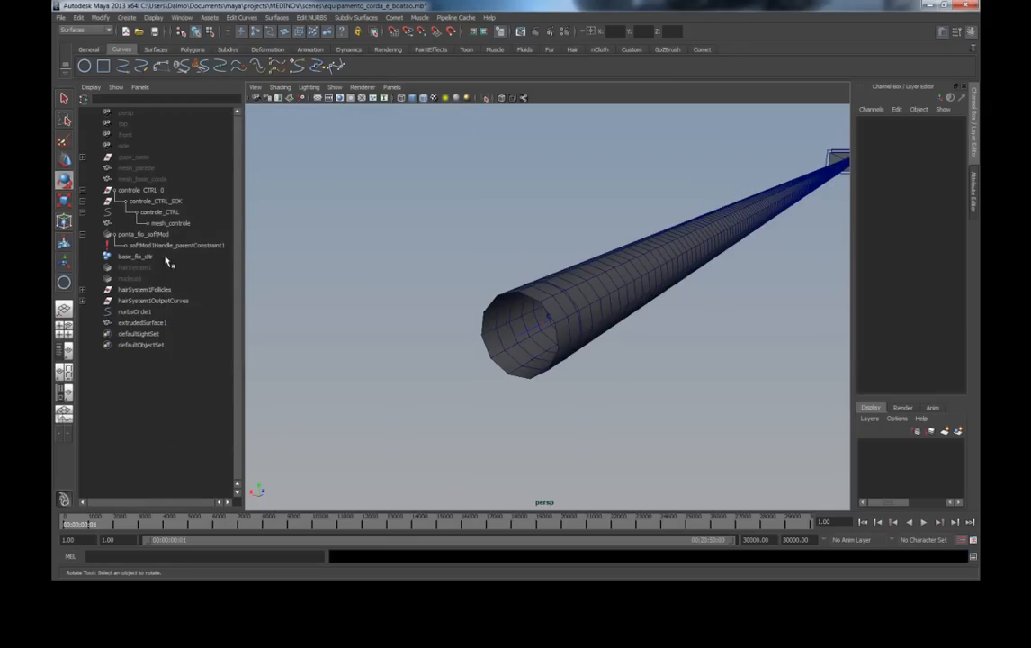
Step: Move the profile circle sideways off the curve to about 0.077 in X
left_click(135, 312)
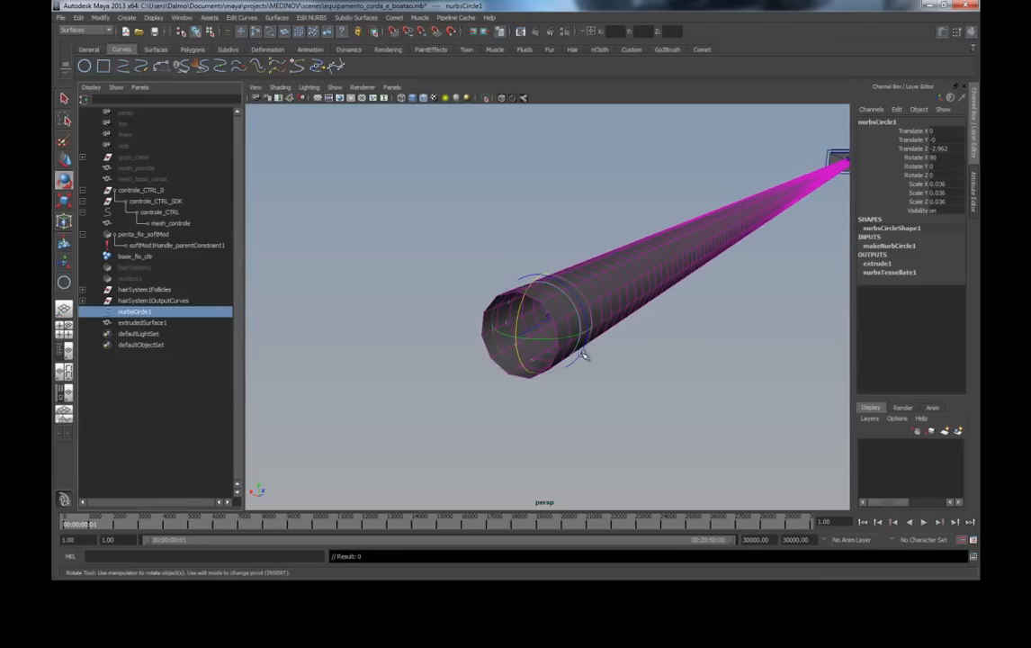
key("w")
left_click_drag(511, 319, 472, 265)
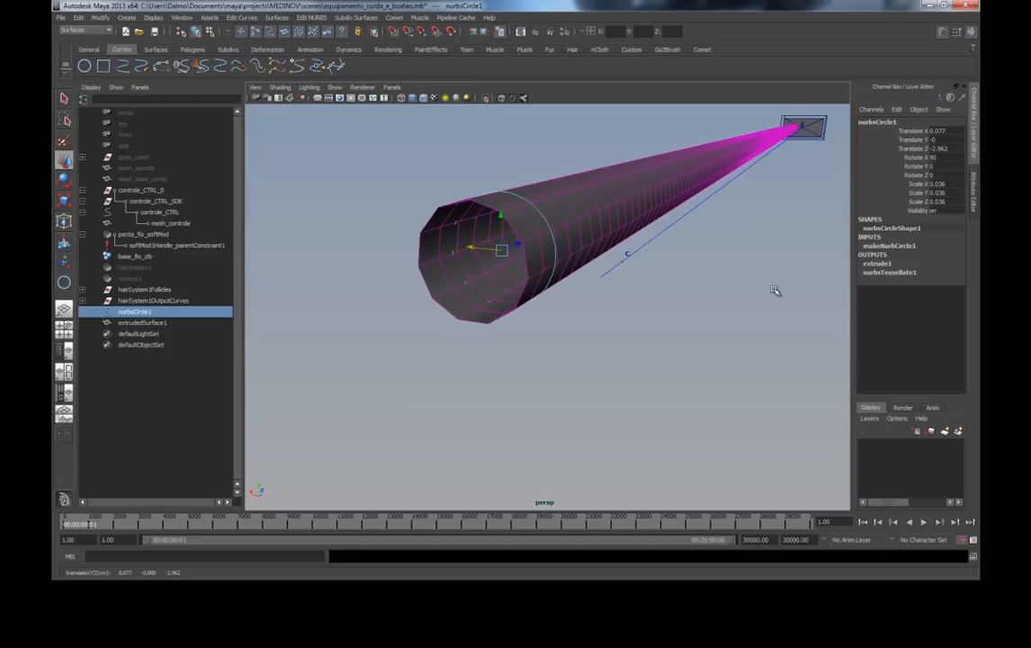
Step: Set the Rotation of the circle's extrude1 node to 10000 to coil the tube around the curve
left_click(877, 264)
left_click(918, 343)
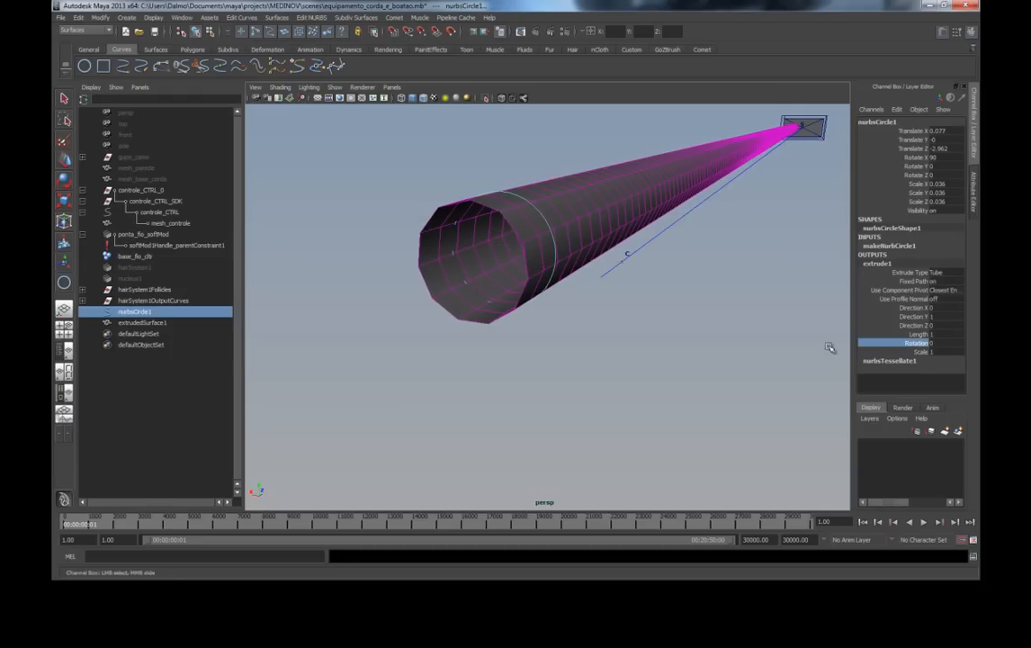
middle_click_drag(573, 358, 820, 376)
left_click_drag(768, 277, 696, 321, "alt")
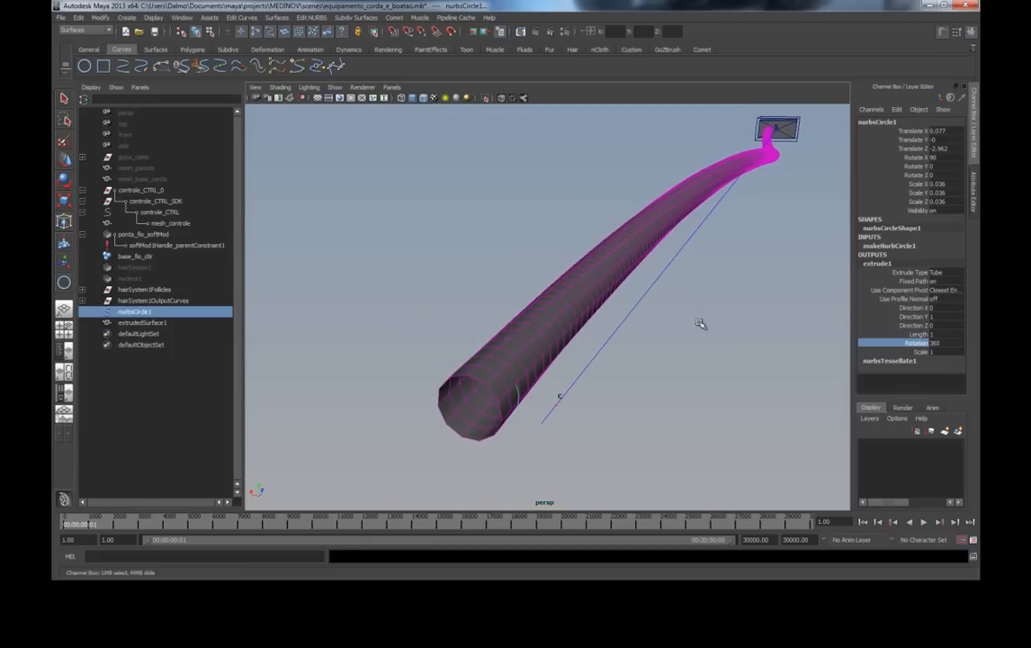
left_click(940, 343)
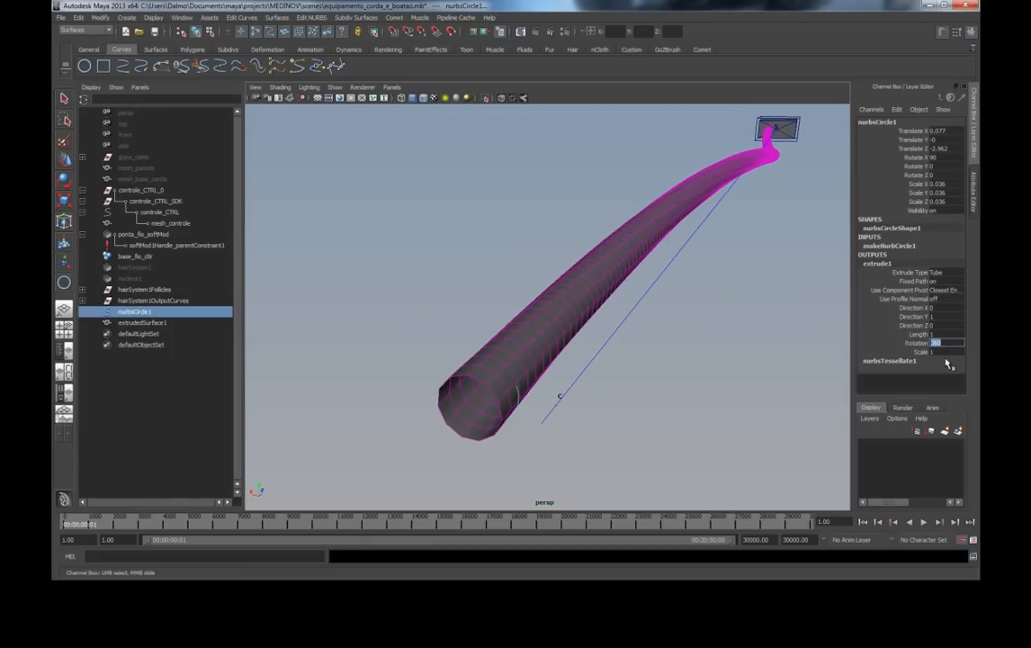
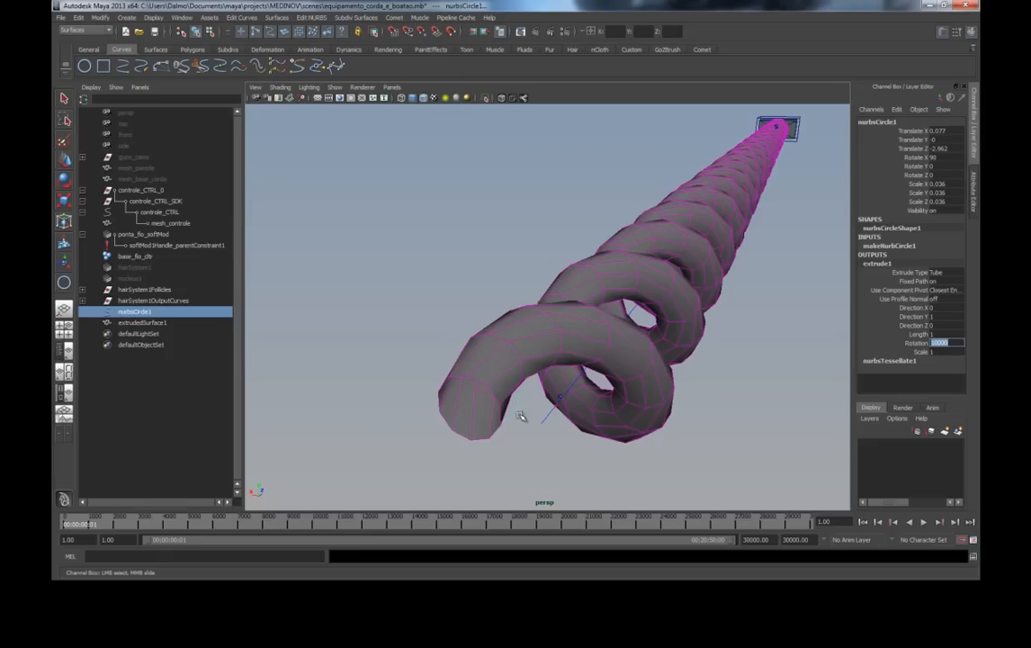
left_click_drag(616, 402, 491, 357, "alt")
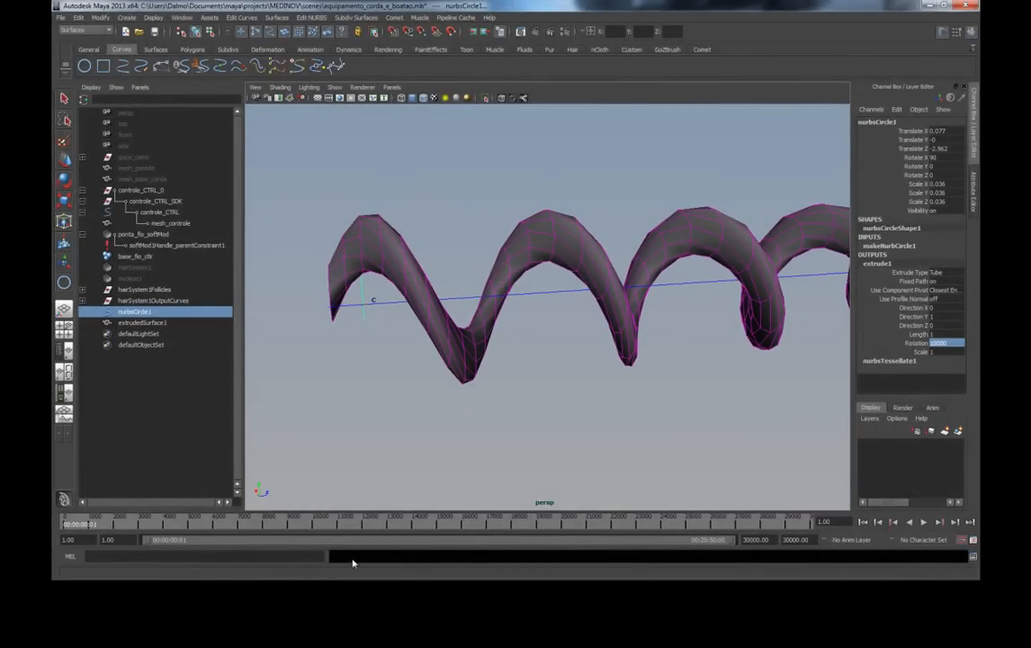
key("e")
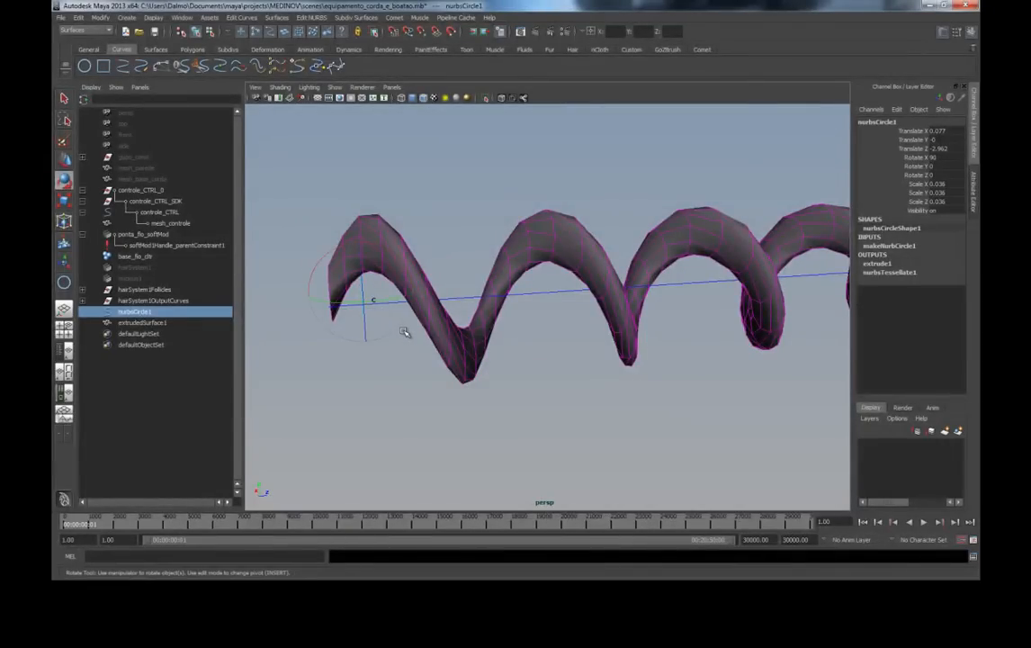
Step: Set the Rotate X of the profile circle nurbsCircle1 to 0
scroll(405, 334, "up", 3)
scroll(432, 340, "up", 3)
left_click_drag(497, 355, 666, 371, "alt")
scroll(594, 370, "down", 5)
left_click_drag(594, 370, 631, 334, "alt")
scroll(619, 349, "up", 3)
scroll(631, 334, "up", 1)
scroll(490, 317, "up", 3)
left_click_drag(486, 313, 663, 264, "alt")
left_click_drag(621, 275, 745, 243, "alt")
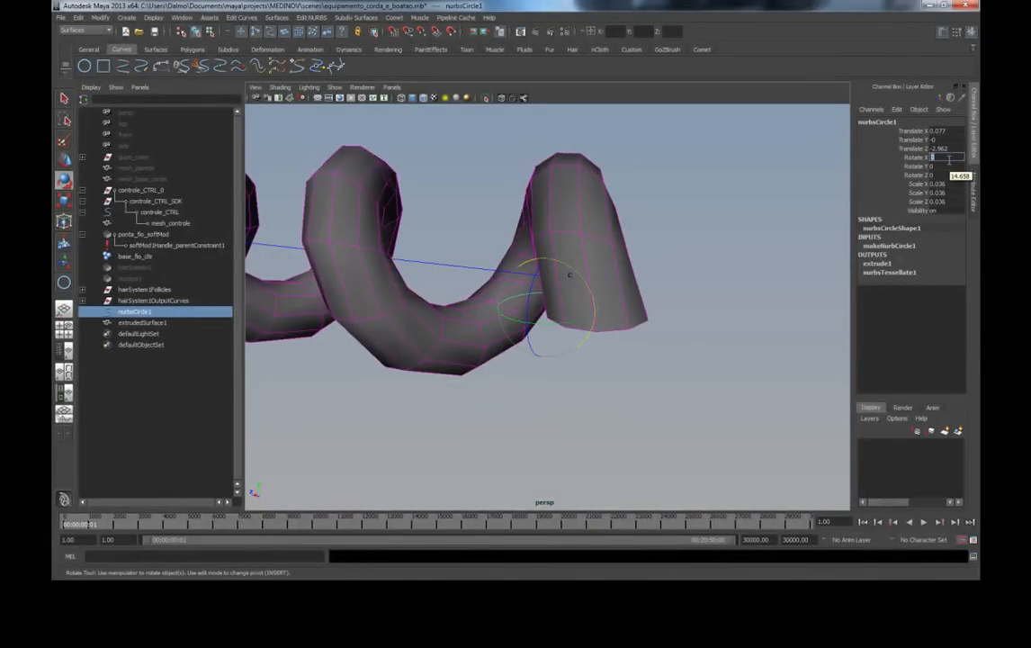
left_click(631, 372)
left_click_drag(627, 359, 585, 309, "alt")
left_click(510, 301)
key("q")
Step: Play the simulation and move controle_CTRL around to test how the coiled cord swings and stretches
right_click_drag(585, 309, 630, 321, "alt")
mouse_move(630, 321)
left_mouse_down("alt")
mouse_move(665, 305)
mouse_move(583, 323)
mouse_move(598, 316)
mouse_move(612, 336)
mouse_move(626, 285)
mouse_move(637, 304)
left_mouse_up("alt")
right_click_drag(637, 305, 679, 309, "alt")
left_click_drag(679, 309, 529, 285, "alt")
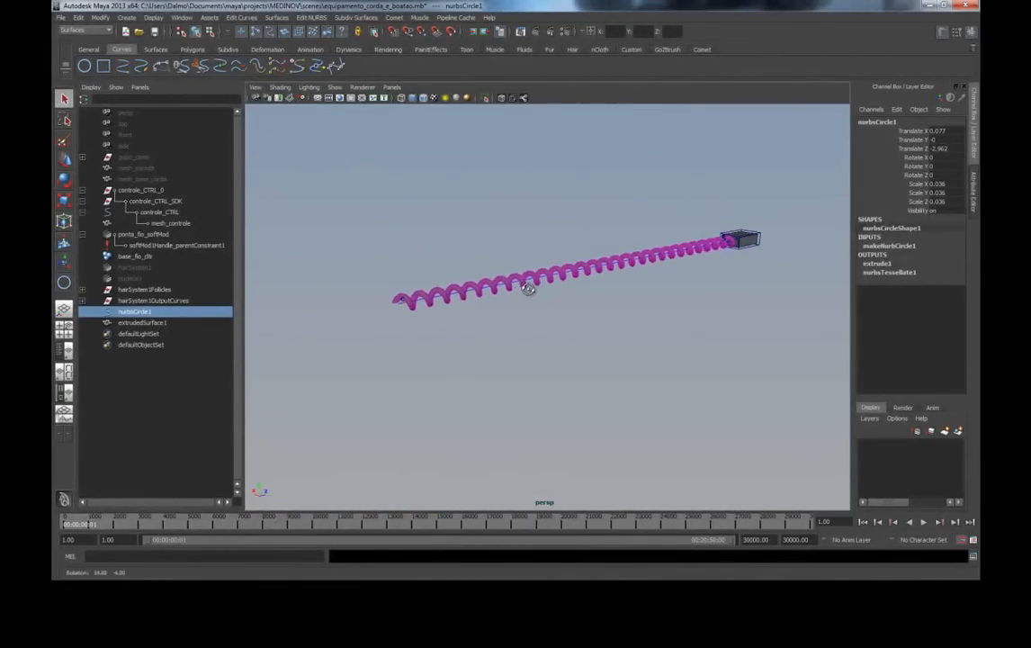
left_click(924, 523)
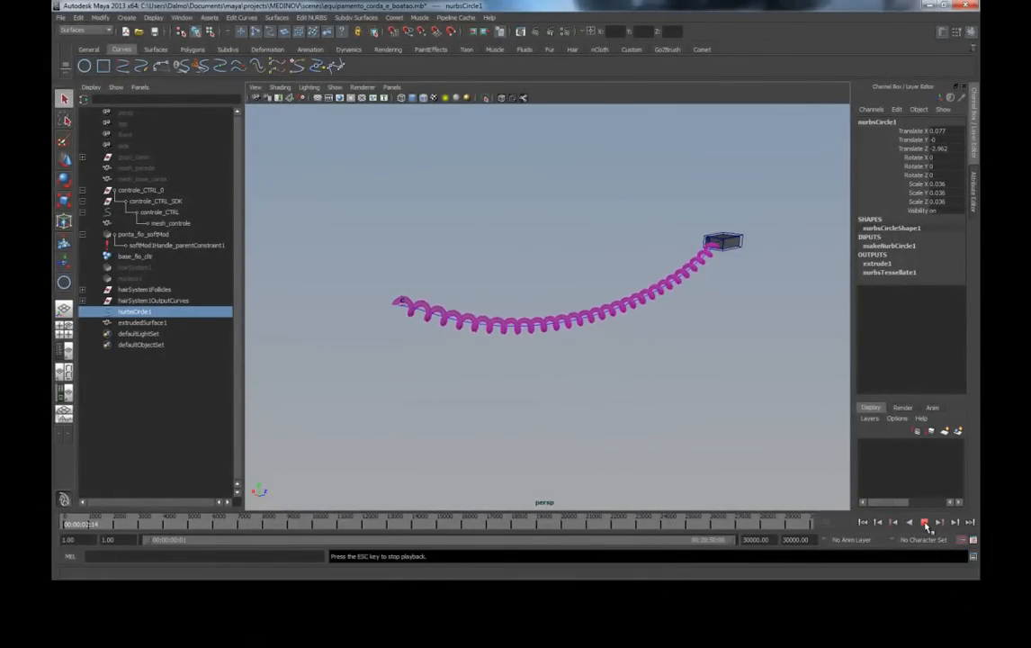
left_click(702, 50)
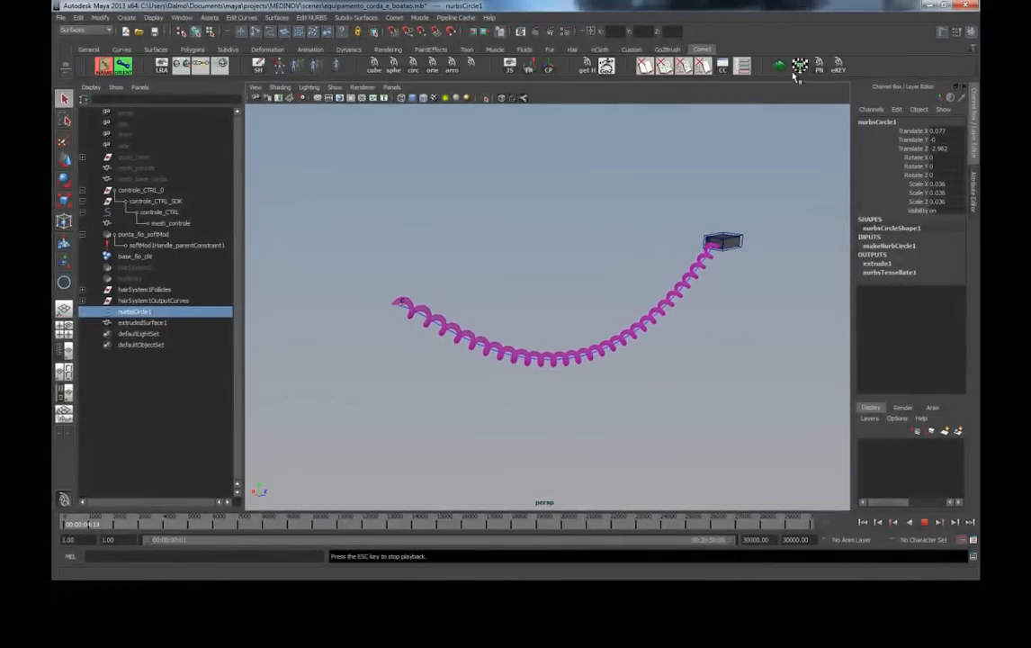
left_click(740, 236)
key("w")
left_click_drag(716, 241, 630, 350)
left_click_drag(599, 268, 650, 233)
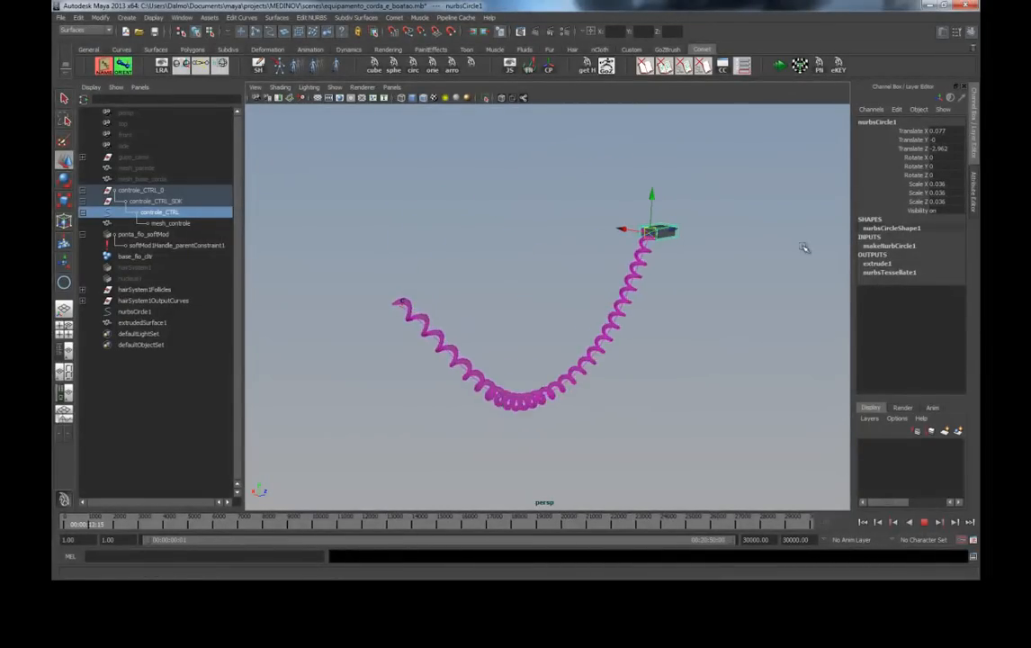
Step: Stop playback, rewind to frame 1 and reset controle_CTRL's Translate X, Y and Z to 0
left_click_drag(950, 132, 945, 150)
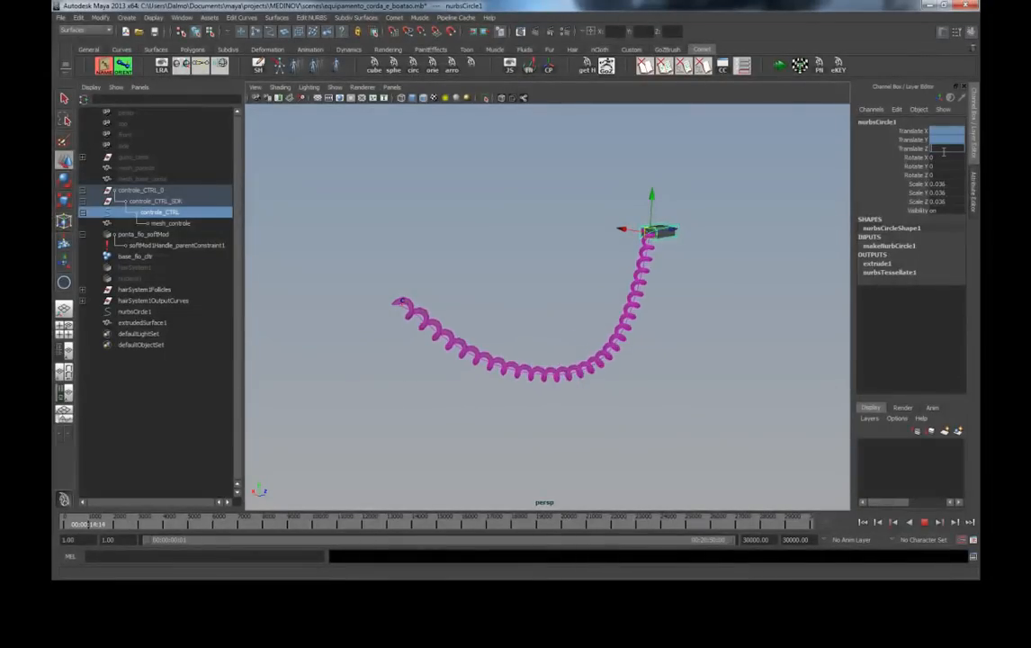
left_click(864, 523)
left_click(924, 522)
left_click(864, 523)
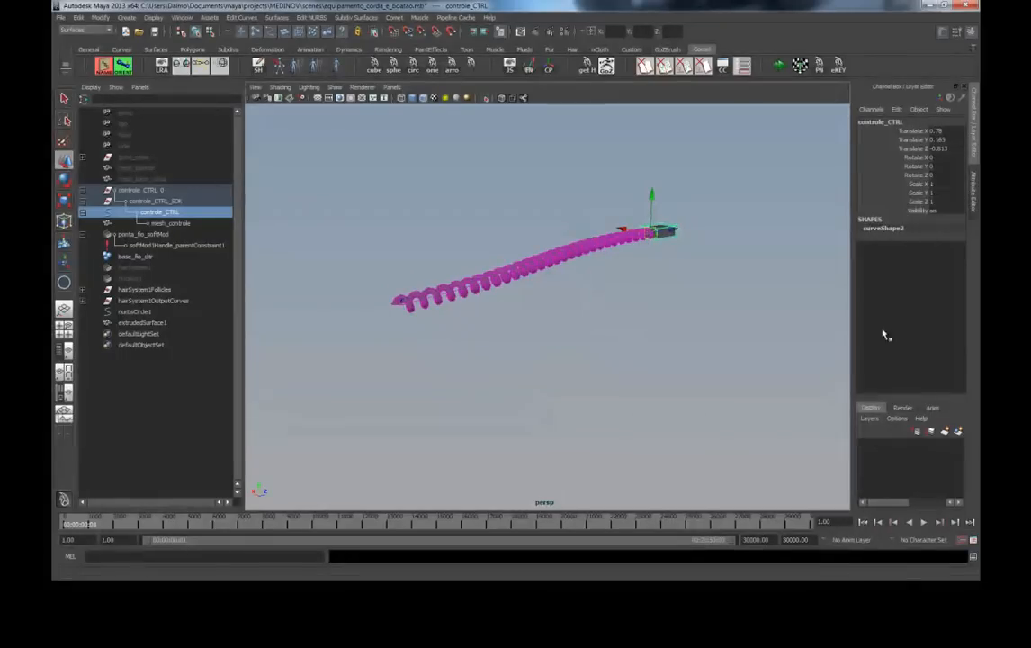
type("0")
key("Return")
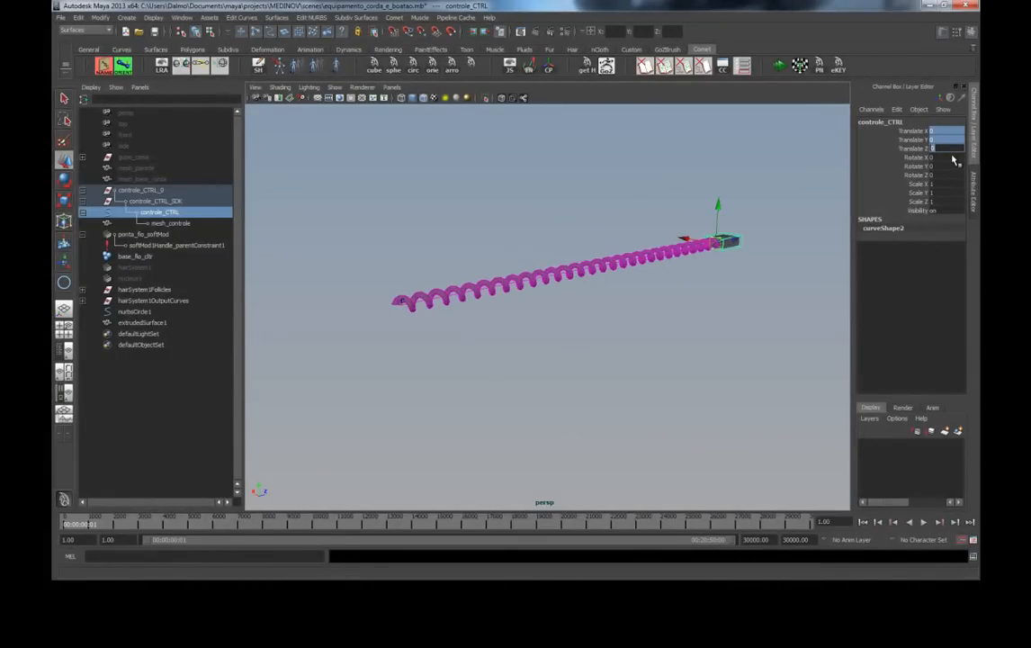
Step: Select and frame the profile circle at the cord's fixed end, and switch it to control vertex editing
left_click(477, 345)
left_click(432, 303)
left_click_drag(434, 306, 444, 313, "alt")
right_click_drag(445, 313, 607, 306, "alt")
middle_click_drag(410, 347, 477, 295, "alt")
right_click_drag(477, 295, 549, 279, "alt")
middle_click_drag(549, 280, 675, 383, "alt")
left_click(421, 293)
key("f")
left_click_drag(526, 312, 702, 302, "alt")
right_click_drag(702, 302, 589, 313, "alt")
middle_click_drag(542, 310, 550, 264, "alt")
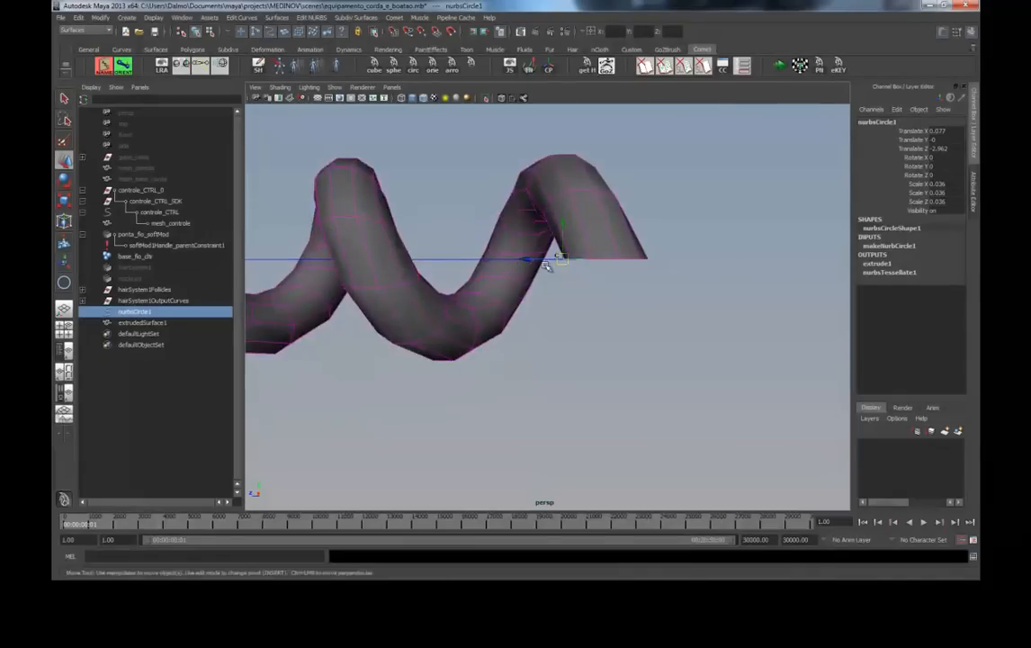
left_click_drag(550, 265, 545, 205, "alt")
right_click_drag(546, 205, 576, 243, "alt")
middle_click_drag(613, 196, 578, 242, "alt")
right_click_drag(630, 245, 583, 256, "alt")
right_click(538, 259)
right_click_drag(480, 256, 478, 257)
Step: Scale the circle's opposite control vertex pairs inward along X and along Z to square off the profile
left_click_drag(506, 266, 528, 254, "alt")
left_click(548, 251)
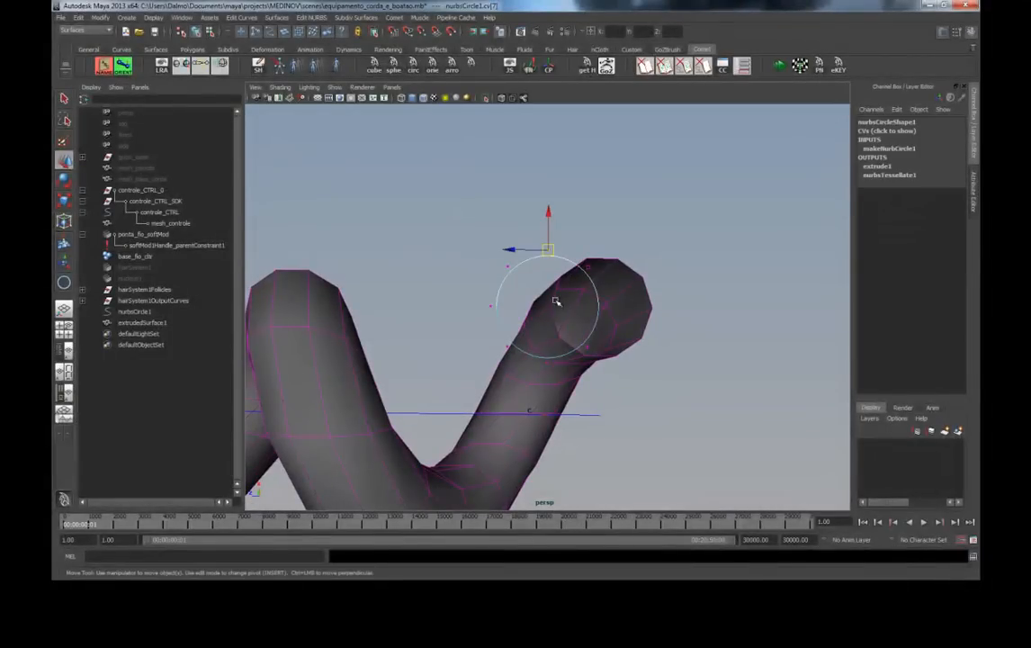
key("r")
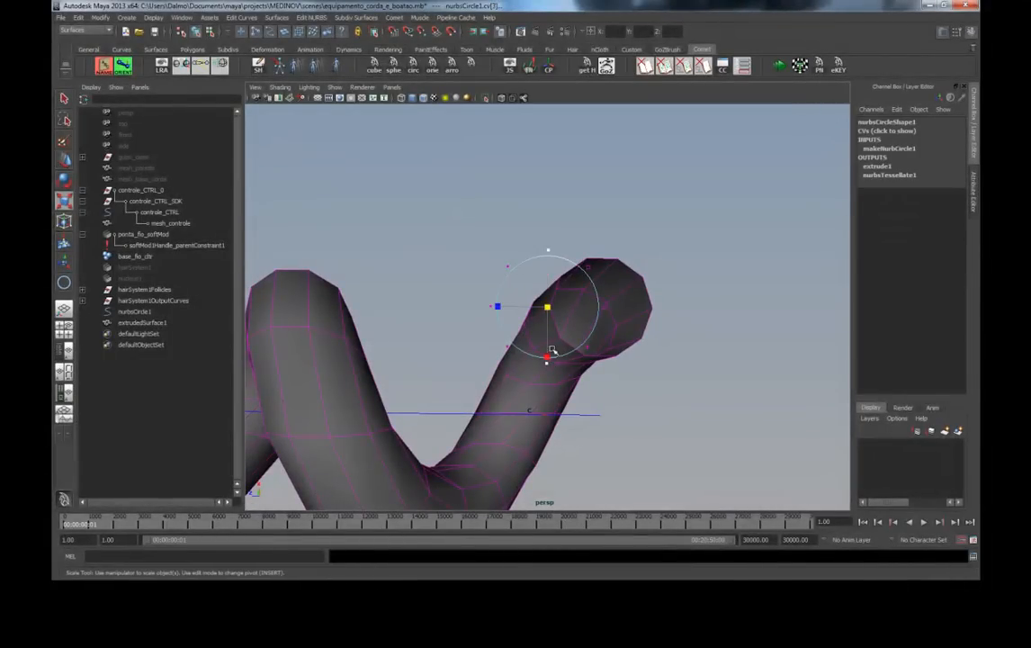
left_click_drag(546, 355, 546, 340)
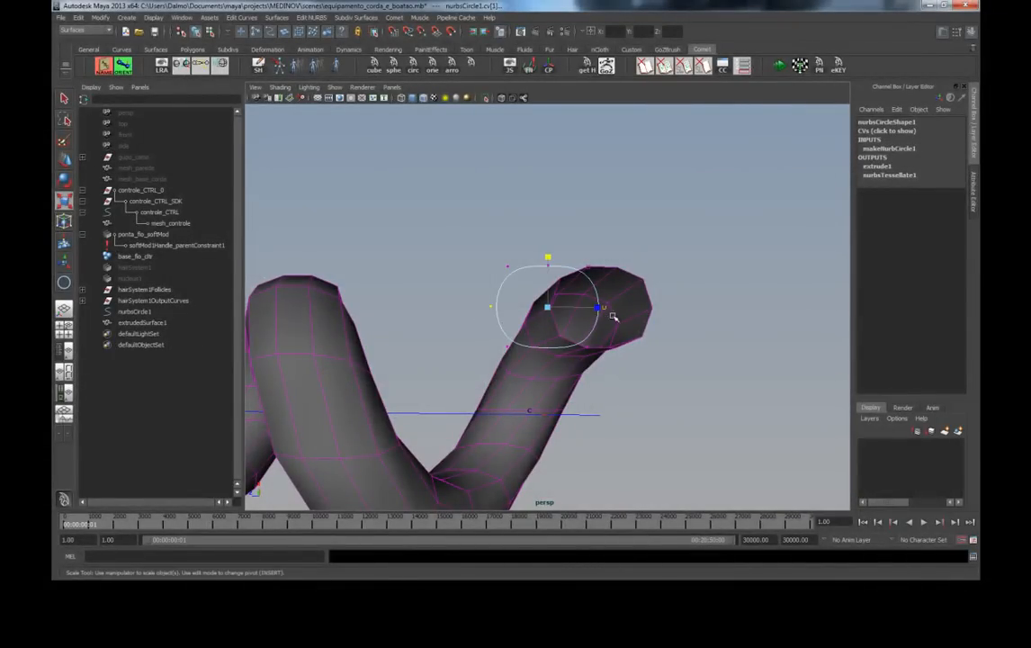
left_click_drag(597, 308, 589, 310)
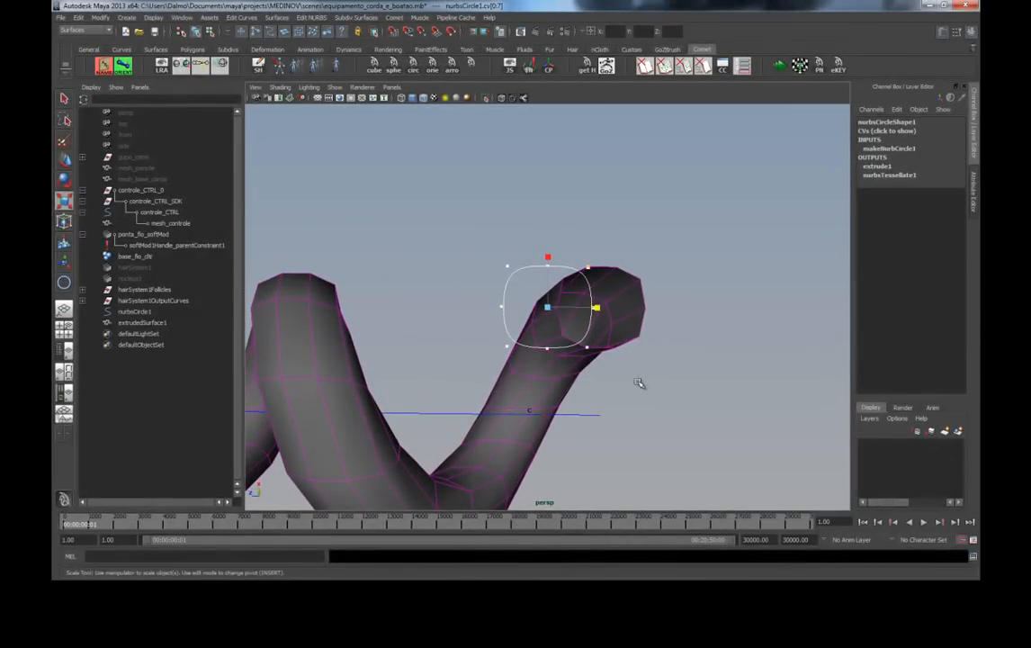
Step: Flatten the profile by scaling all of its control vertices down along X
left_click_drag(550, 257, 546, 283)
left_click_drag(578, 322, 557, 306, "alt")
key("w")
right_click_drag(556, 306, 686, 322, "alt")
left_click_drag(685, 323, 621, 307, "alt")
right_click_drag(621, 307, 628, 304, "alt")
left_click_drag(629, 304, 601, 304, "alt")
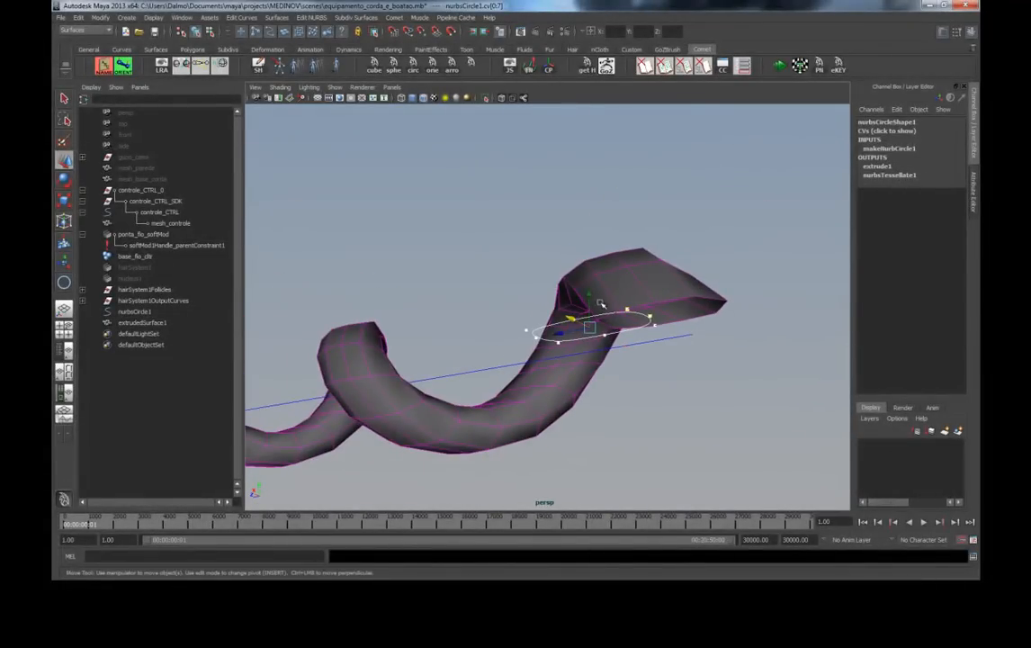
Step: Return the profile circle to object selection and set the Rotation of its extrude1 node to 15000
left_click(547, 320)
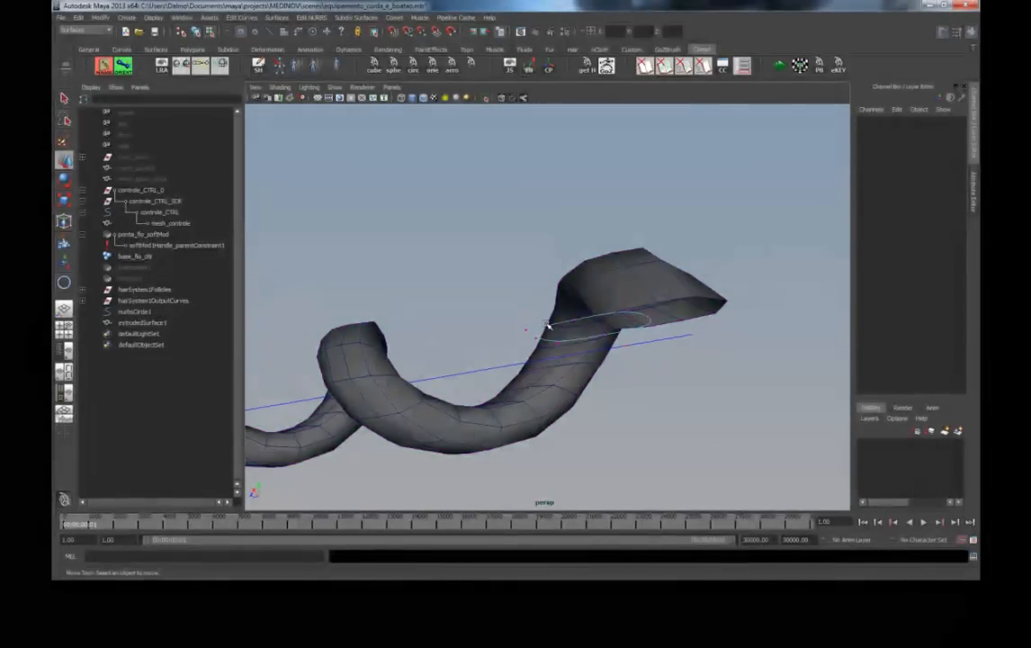
left_click(547, 324)
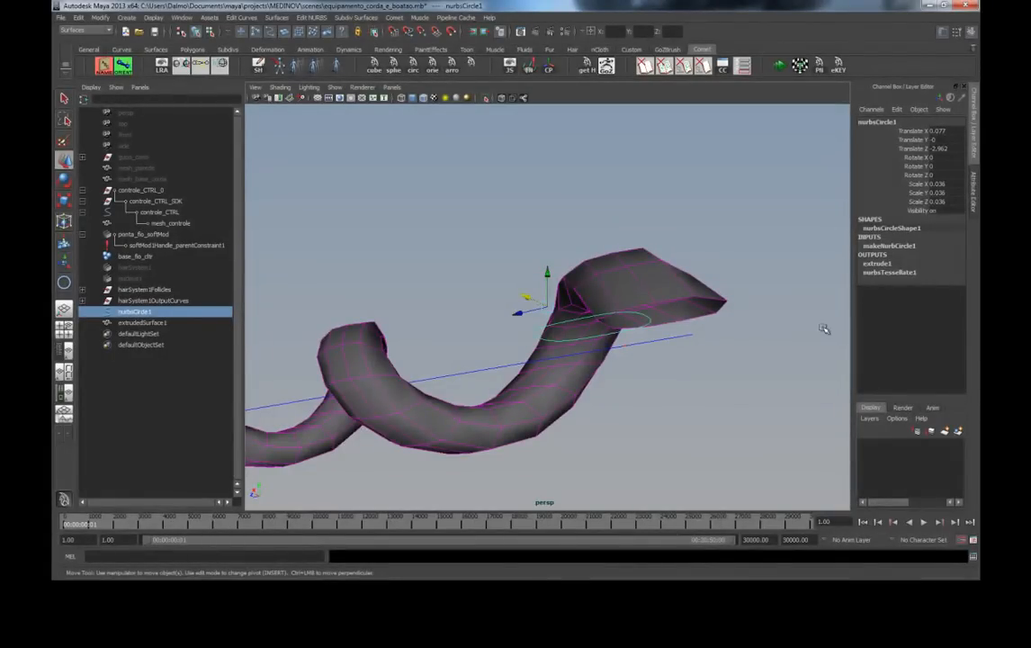
left_click(894, 274)
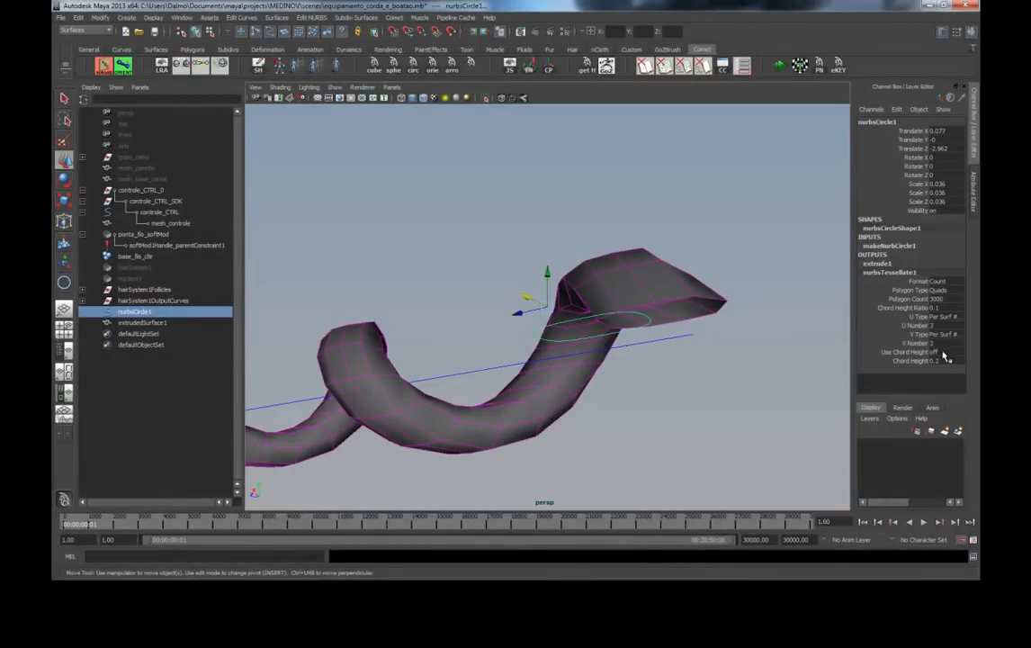
left_click(886, 263)
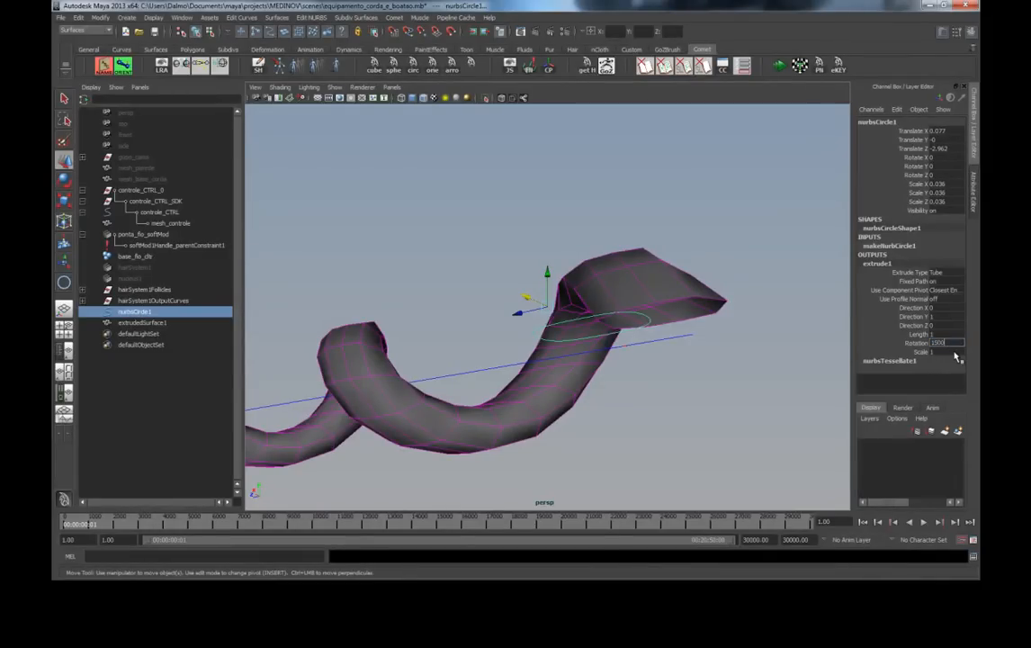
Step: Narrow the profile circle along Z to a Scale Z of about 0.029
left_click_drag(686, 376, 558, 323, "alt")
key("r")
left_click_drag(498, 306, 509, 309)
right_click_drag(634, 341, 405, 305, "alt")
left_click_drag(405, 304, 534, 297, "alt")
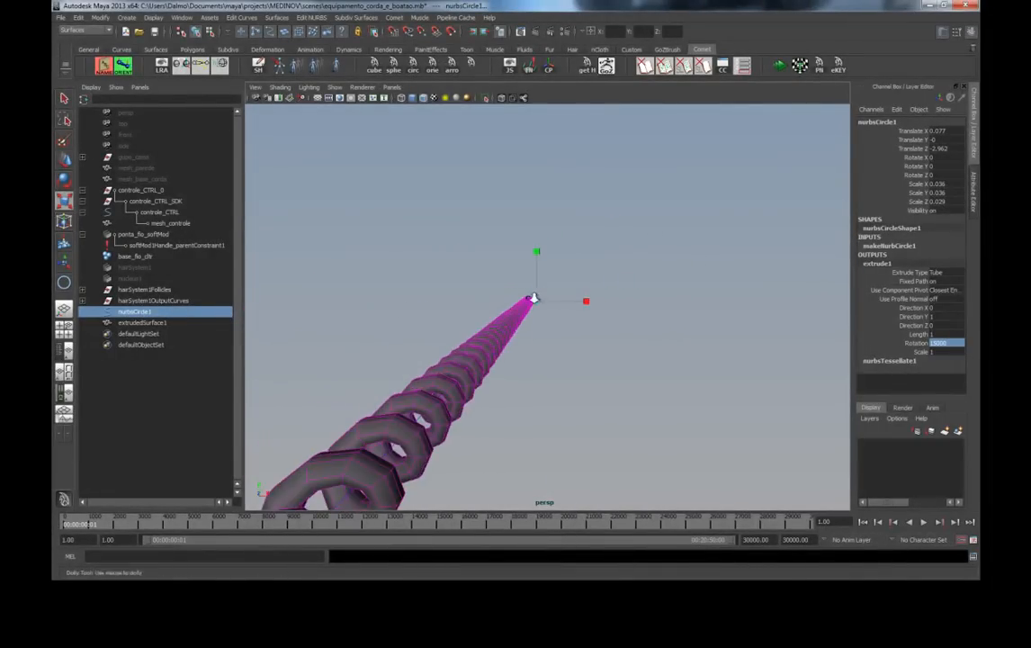
Step: Start interactive playback and move controle_CTRL to test the more tightly coiled cord
right_click_drag(534, 297, 341, 304, "alt")
left_click_drag(490, 336, 540, 329, "alt")
right_click_drag(405, 331, 488, 334, "alt")
left_click(488, 335)
left_click_drag(479, 352, 555, 284, "alt")
key("r")
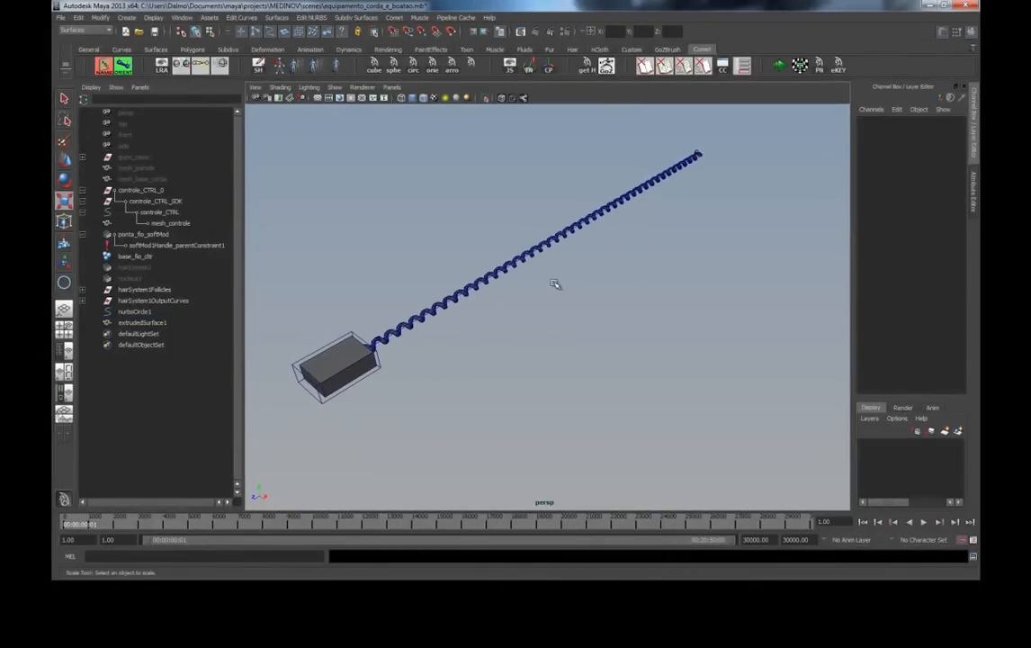
left_click(776, 66)
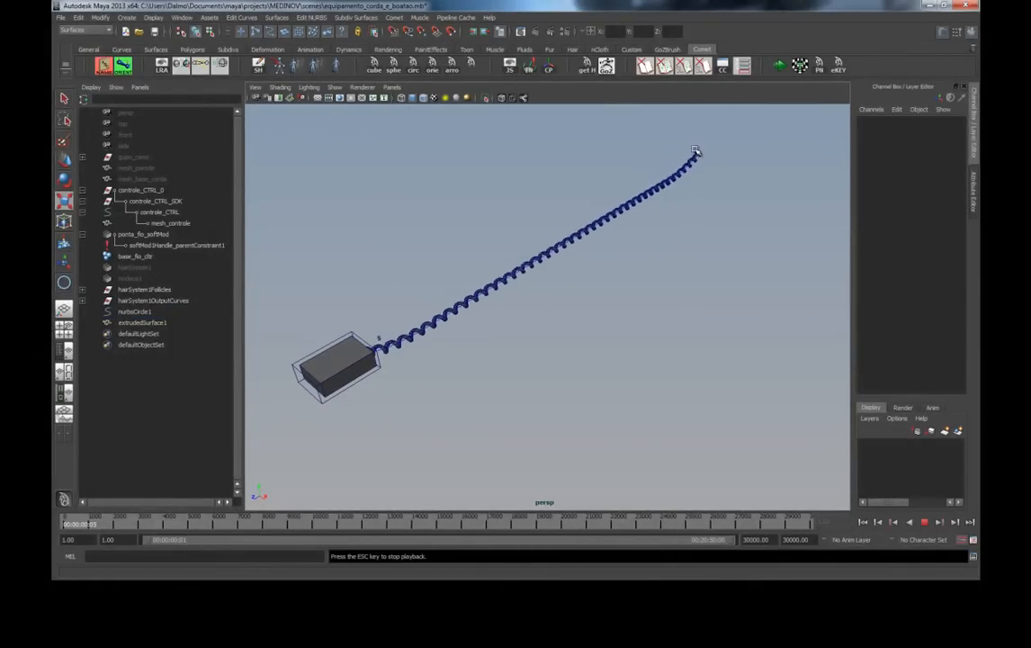
left_click(371, 338)
key("w")
left_click_drag(361, 352, 393, 333)
scroll(393, 333, "down", 6)
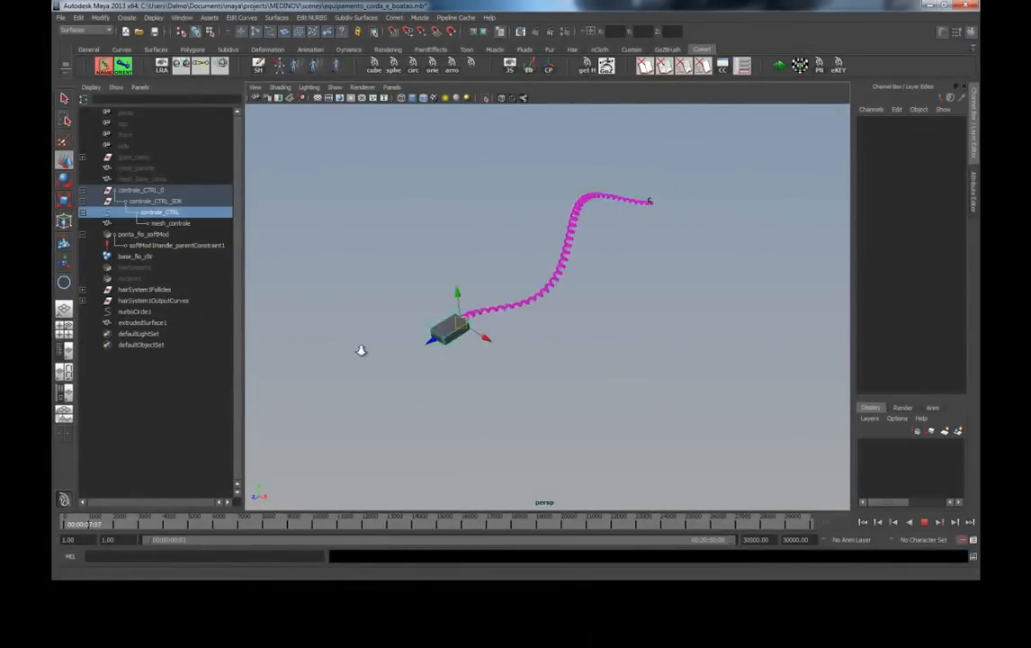
left_click_drag(480, 335, 314, 423)
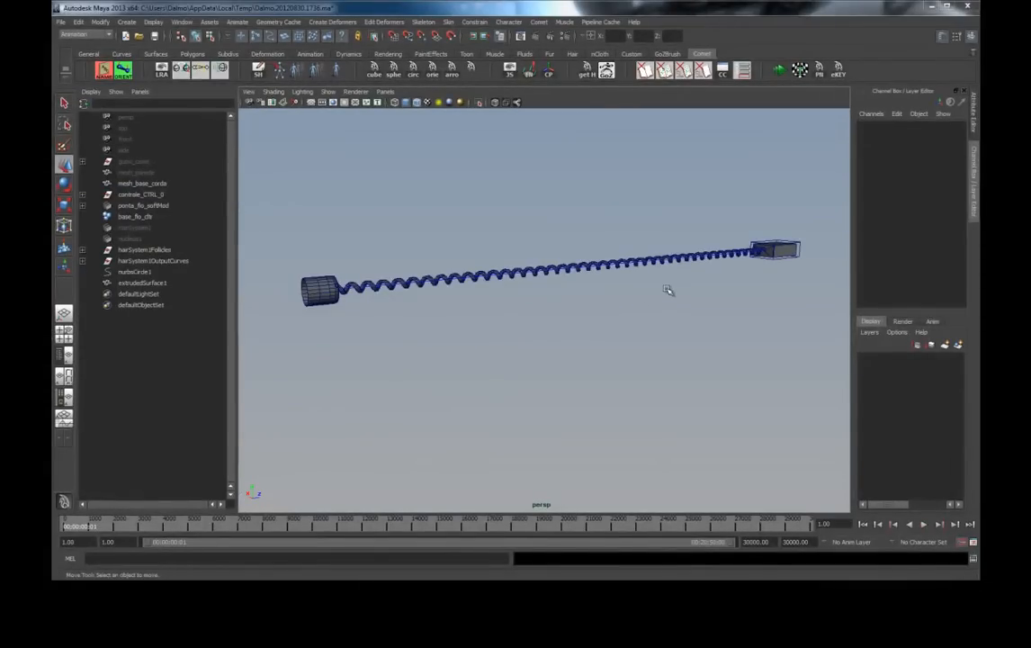
Step: Test the cord by rotating and moving controle_CTRL during playback, and restore its zero rotation with the timeline at frame 1
left_click(764, 79)
left_click_drag(765, 135, 753, 169, "alt")
middle_click_drag(753, 168, 666, 222, "alt")
right_click_drag(693, 226, 738, 232, "alt")
left_click(762, 260)
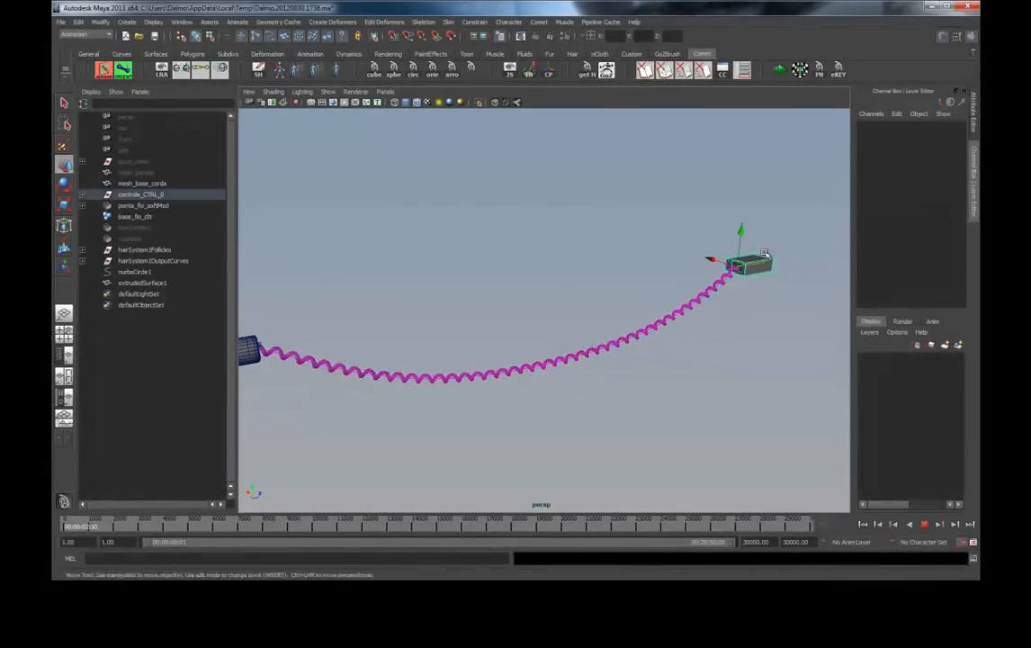
key("e")
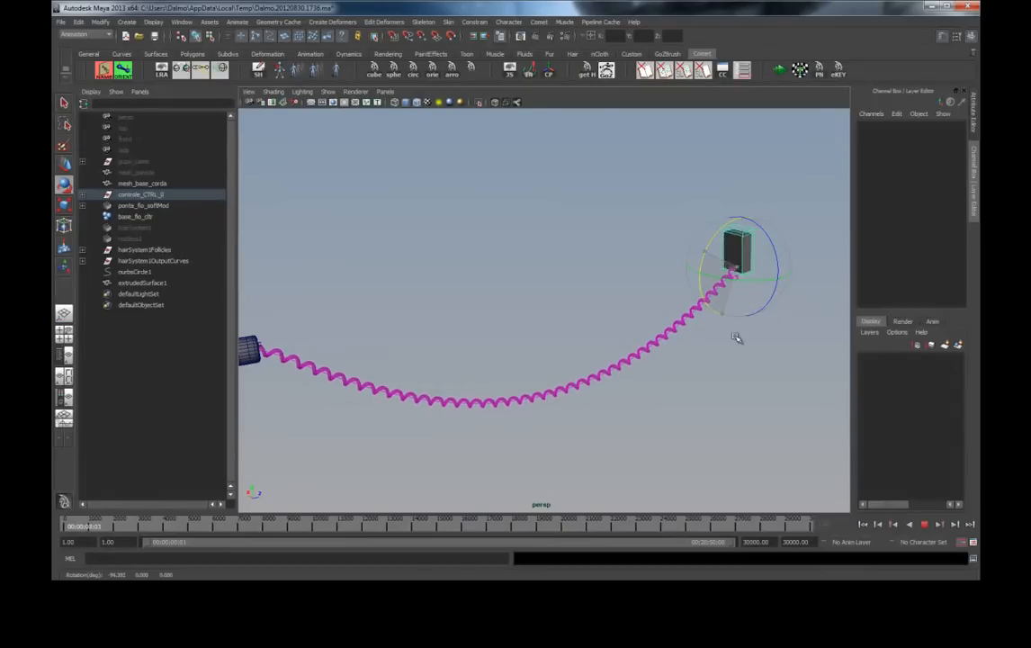
key("w")
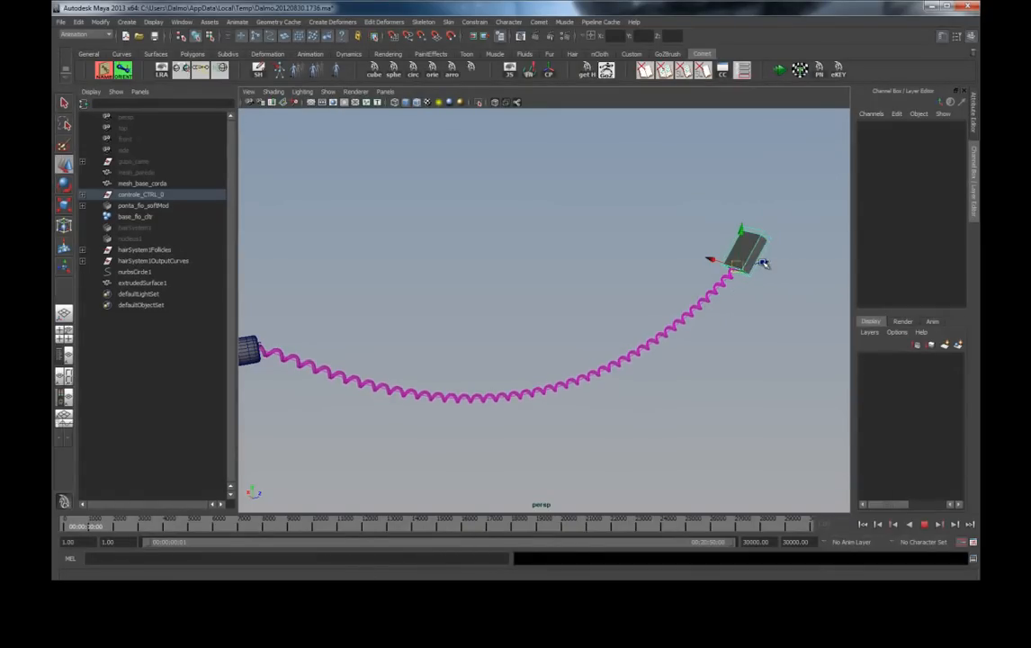
left_click_drag(666, 274, 766, 262)
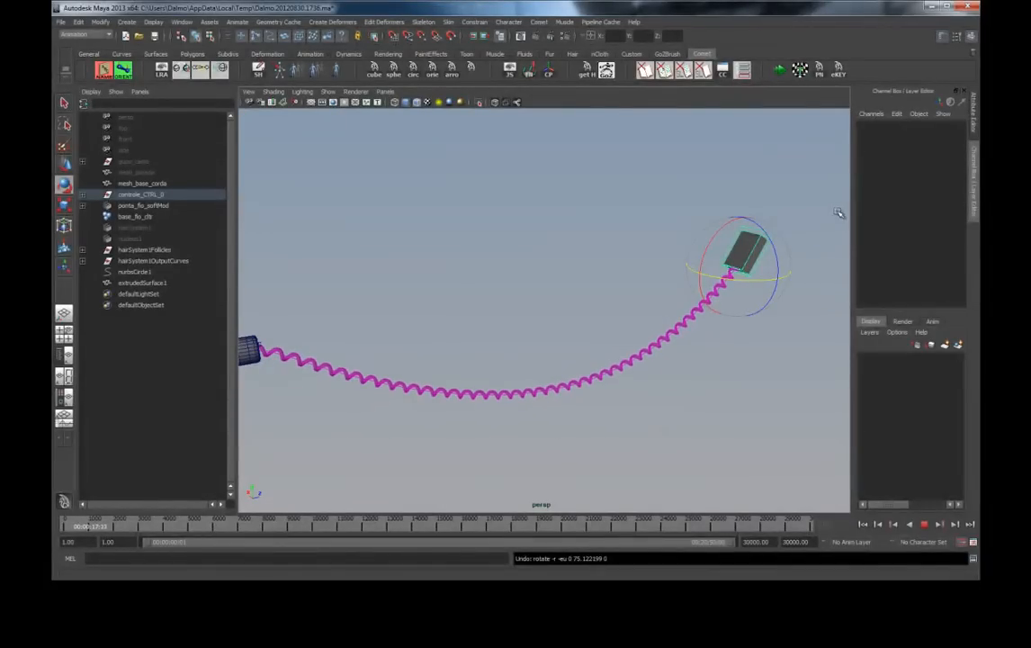
key("Escape")
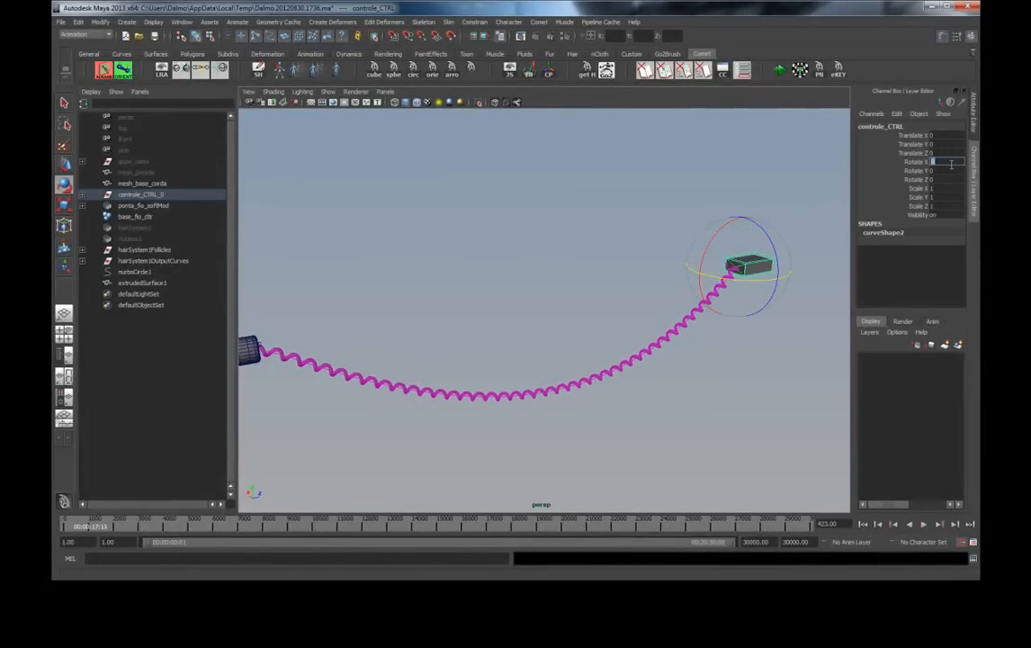
left_click(864, 526)
Step: Select fio_curve and set Start Curve Attract to about 0.023 in the hairSystemShape1 dynamic properties
right_click_drag(593, 357, 636, 321, "alt")
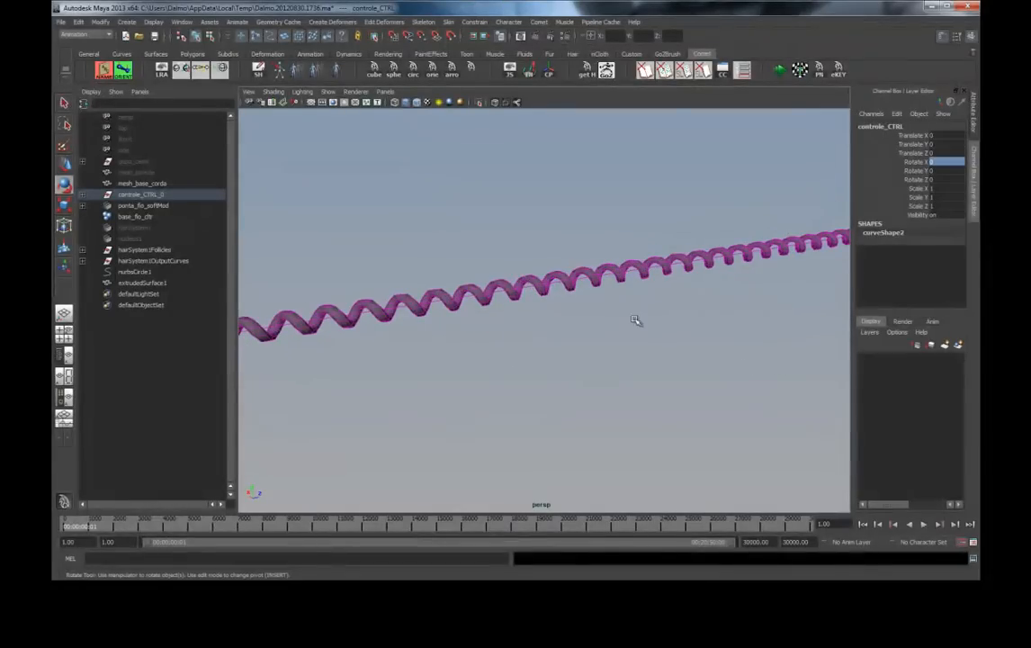
left_click(557, 282)
left_click(557, 284)
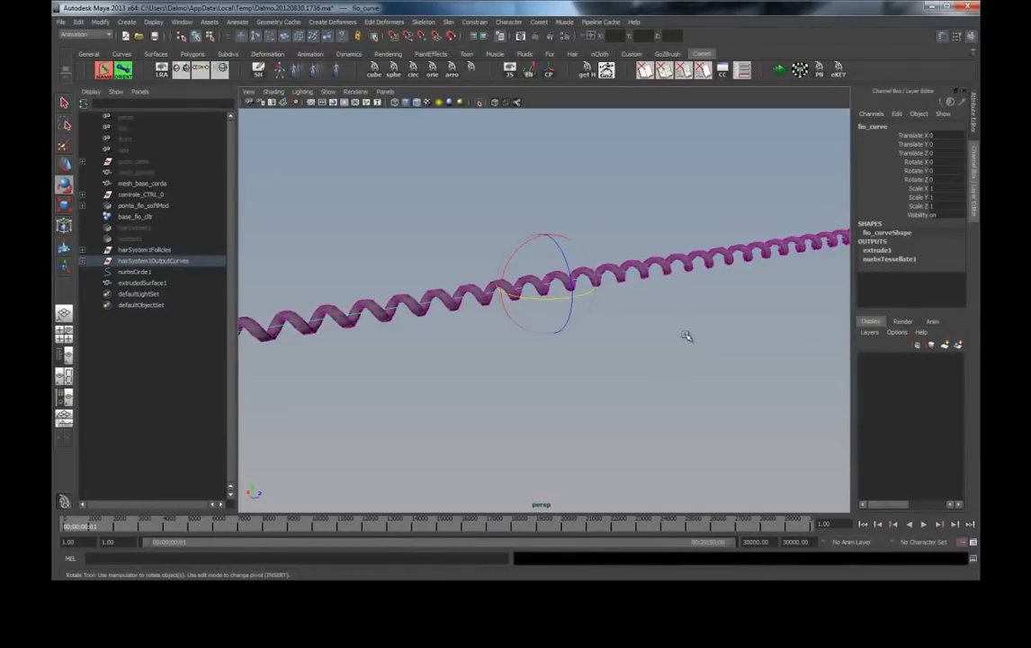
key("ctrl+a")
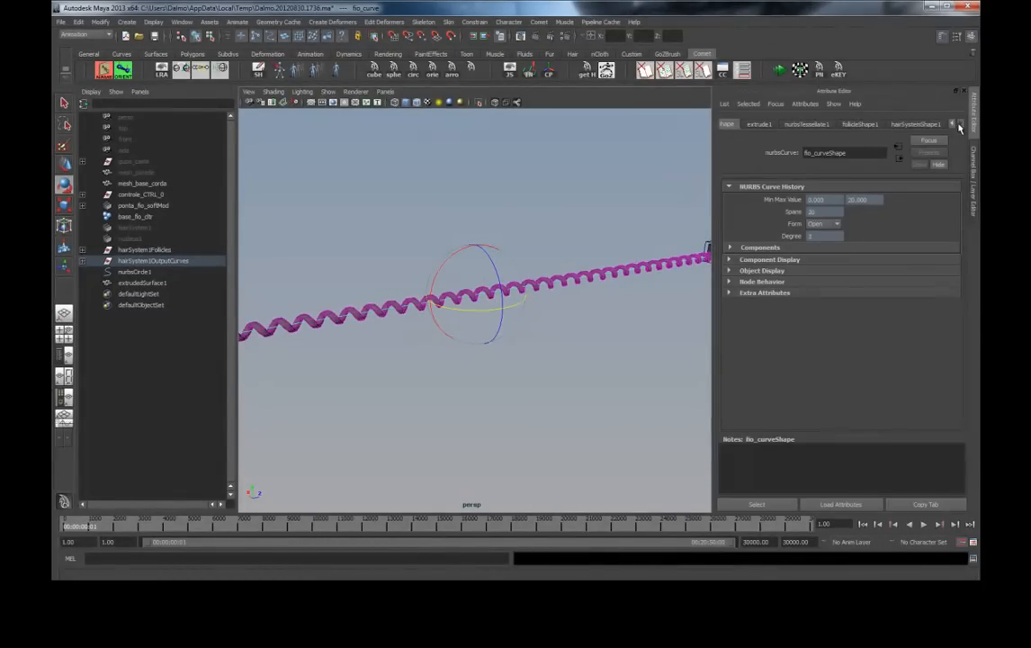
left_click(917, 124)
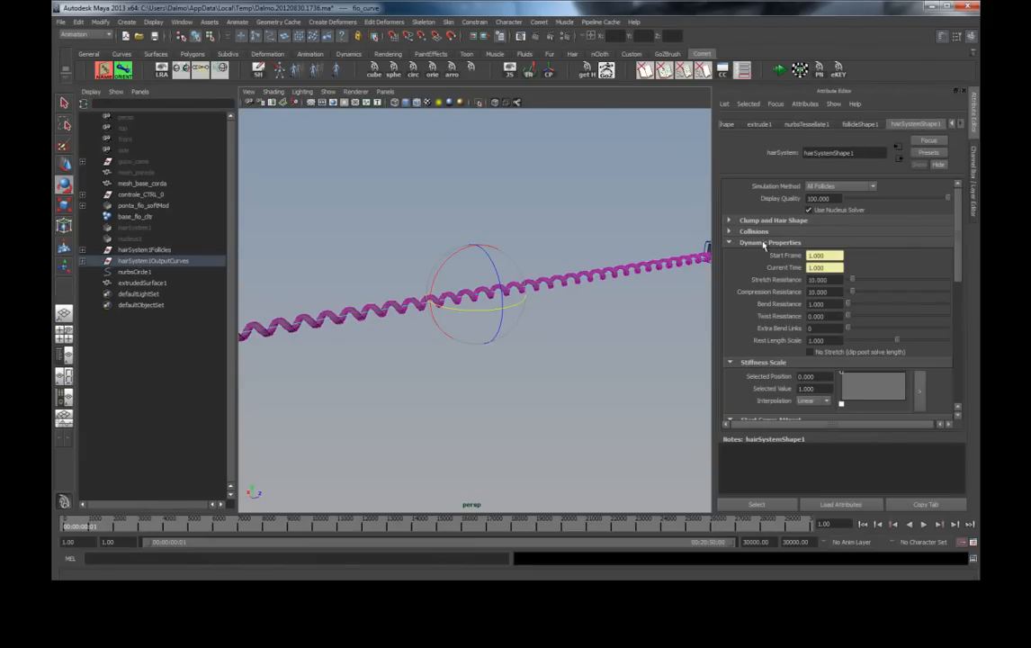
scroll(855, 211, "down", 2)
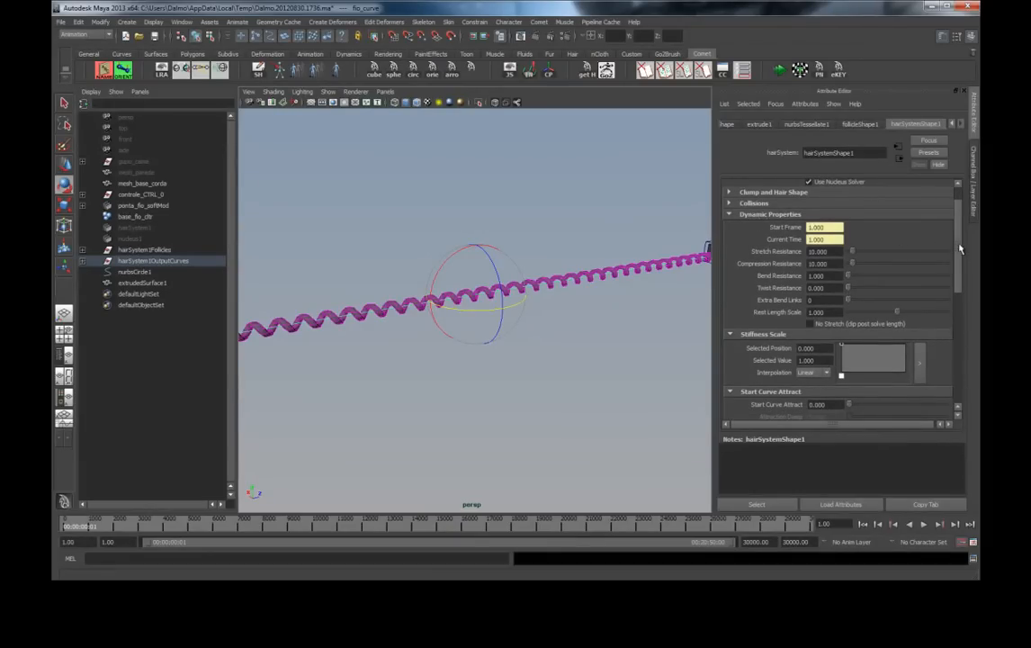
left_click_drag(960, 255, 945, 304)
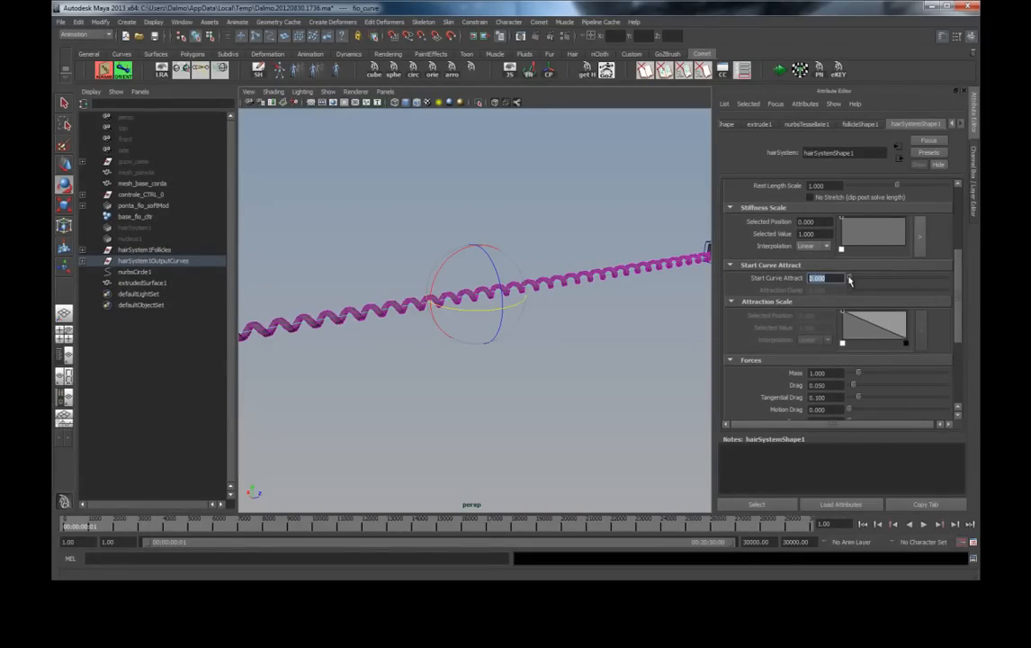
left_click_drag(849, 280, 852, 281)
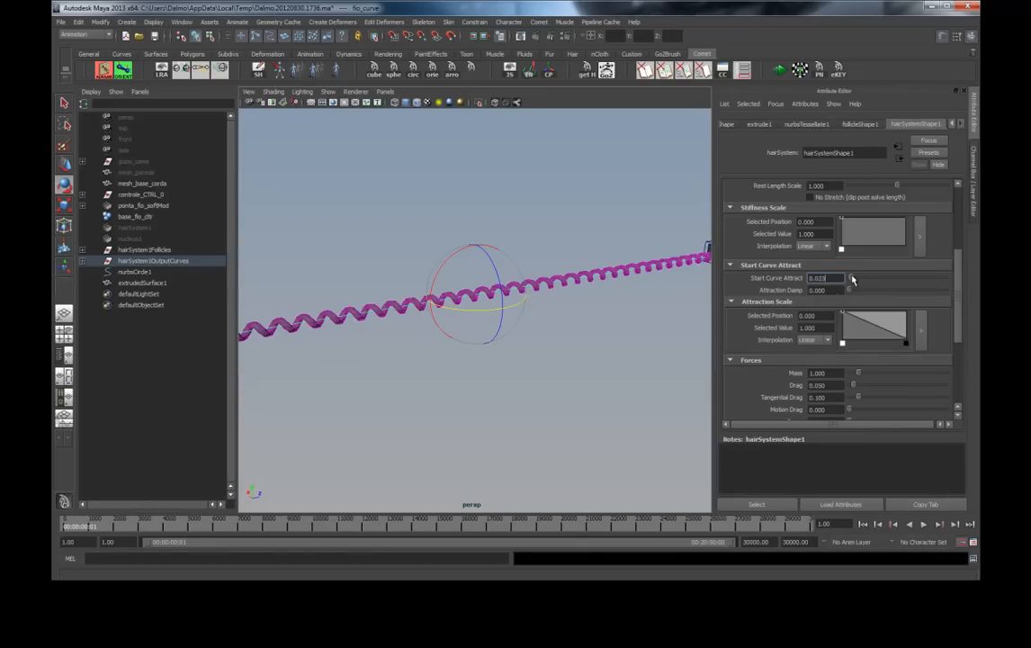
Step: Reset Start Curve Attract to 0 and test how the cord hangs with interactive playback in a wider perspective view
left_click_drag(851, 281, 843, 281)
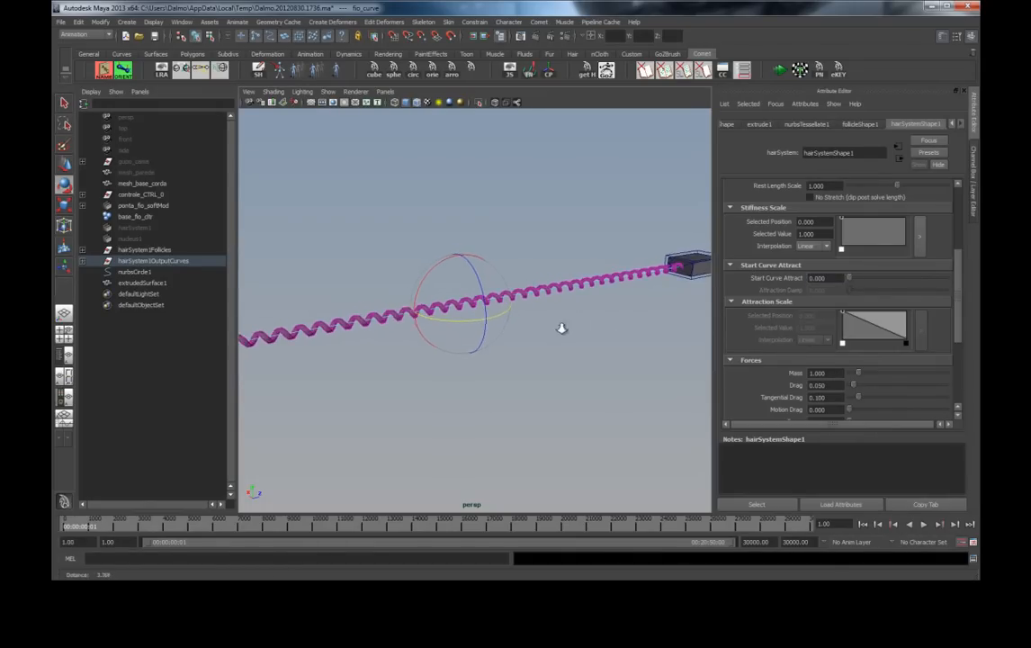
key("space")
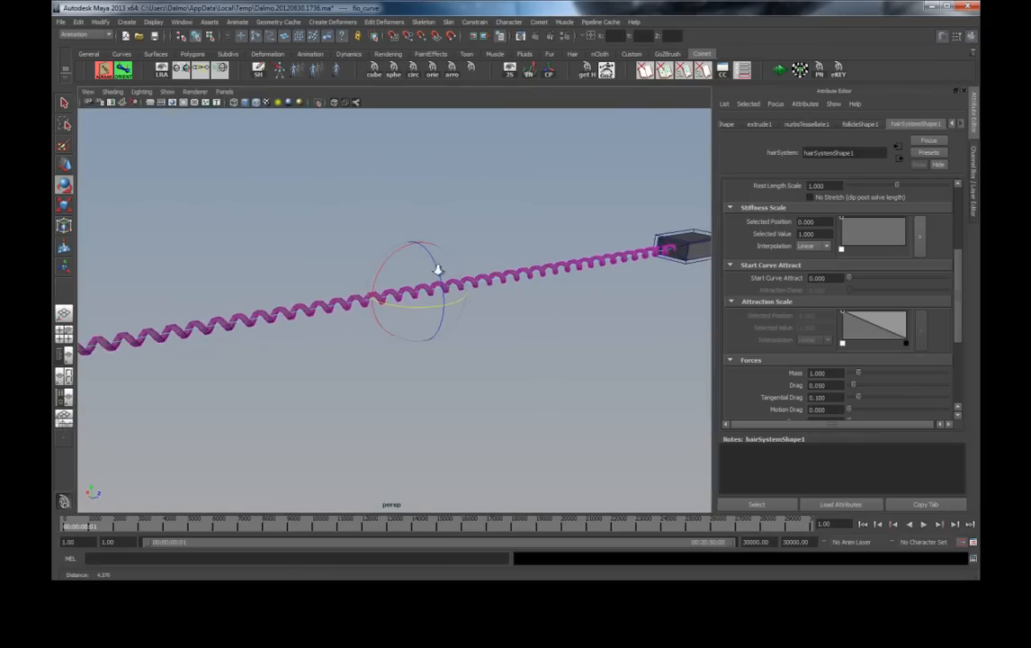
left_click(780, 72)
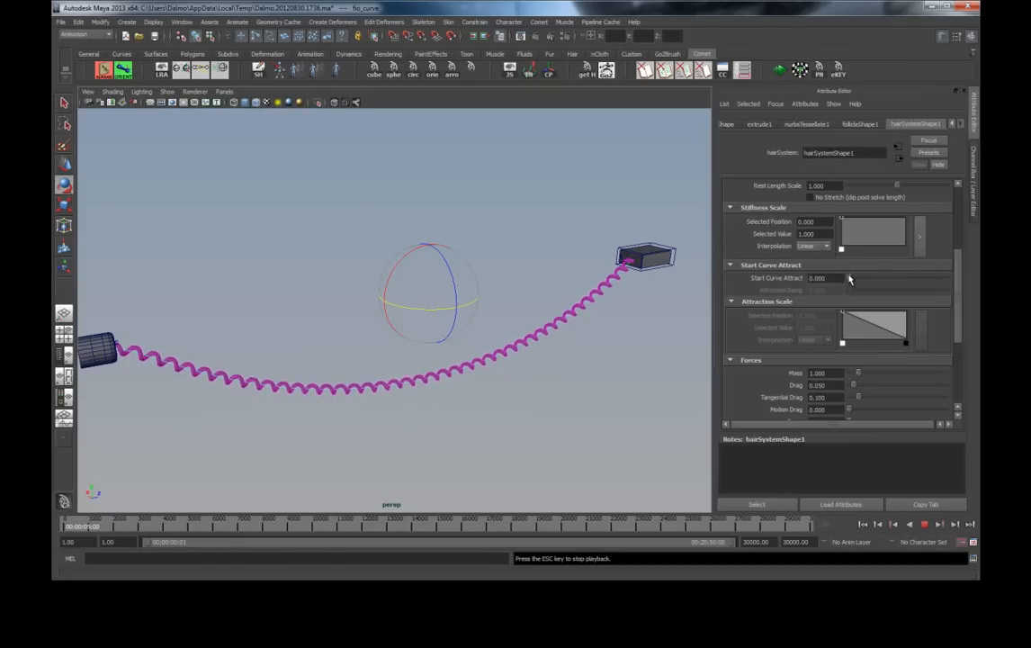
Step: Set Start Curve Attract to 0.4, stop playback and return the timeline to frame 1
left_click_drag(850, 279, 871, 285)
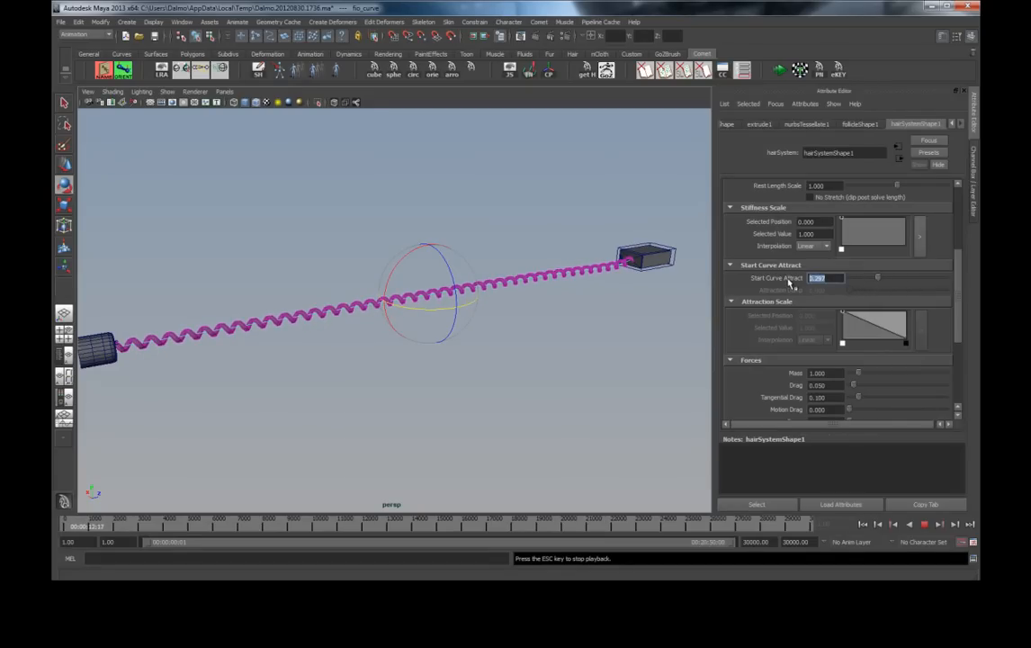
type("0.4")
key("Return")
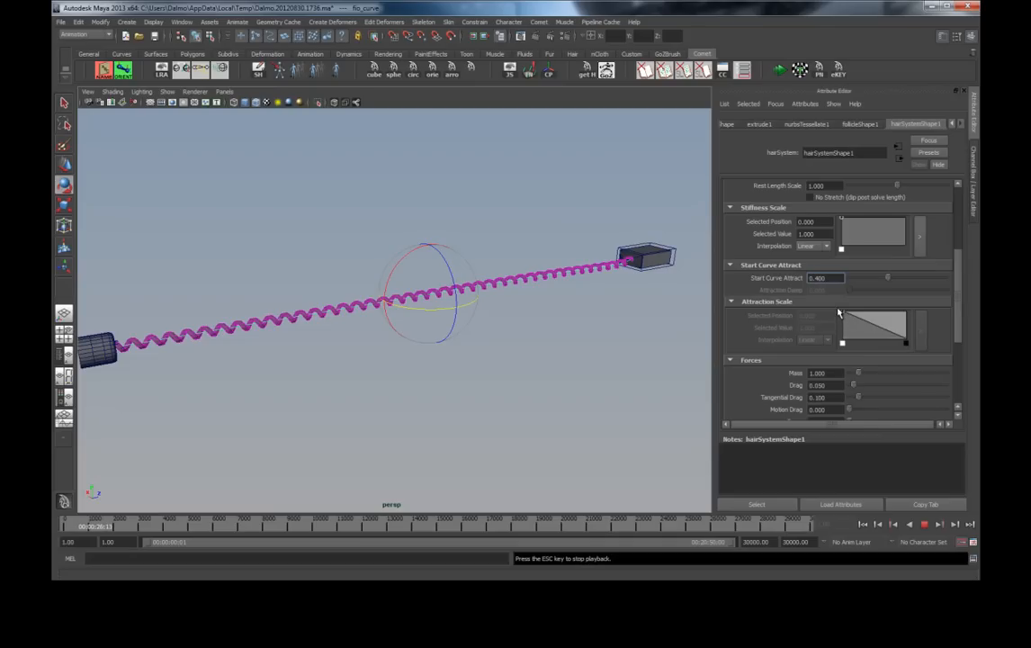
key("Escape")
left_click(863, 524)
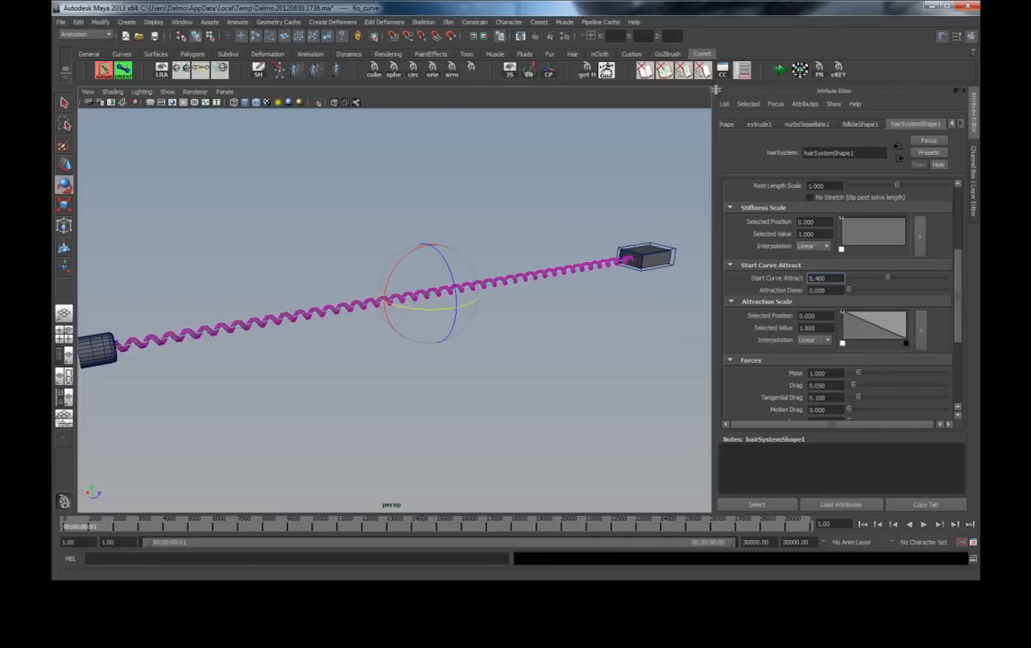
Step: Try lowering the Attraction Scale ramp's start point to zero, then raising it to 0.4, during playback
key("alt+v")
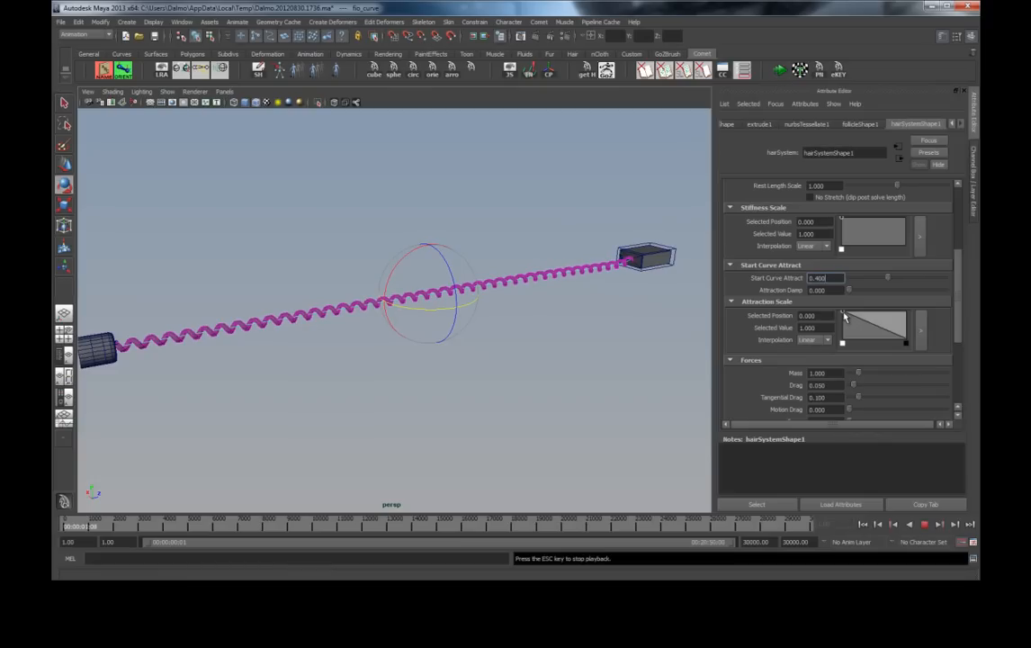
left_click_drag(846, 319, 847, 341)
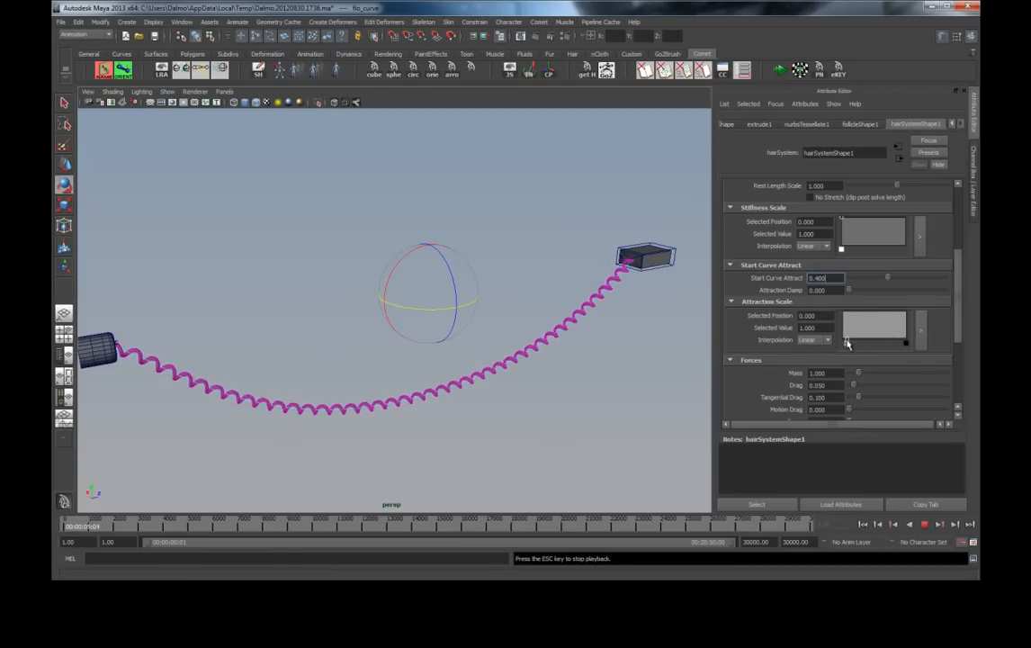
left_click_drag(846, 341, 847, 328)
Step: Enlarge the Attraction Scale ramp and raise its first and last points, at positions 0 and 1, to value 1
left_click(921, 325)
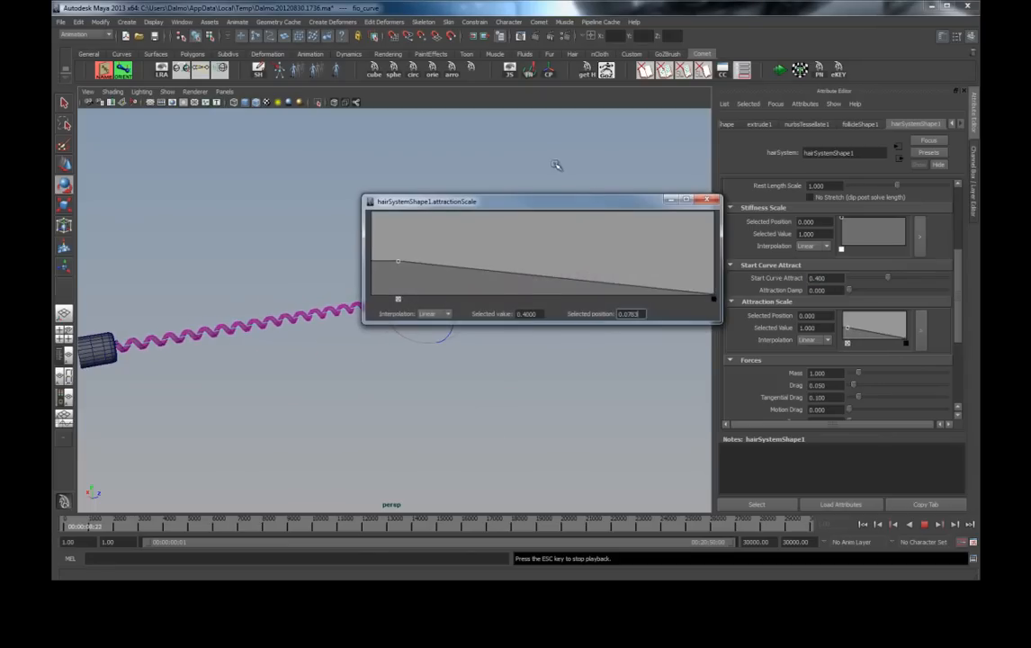
left_click_drag(563, 204, 549, 79)
left_click_drag(386, 136, 357, 84)
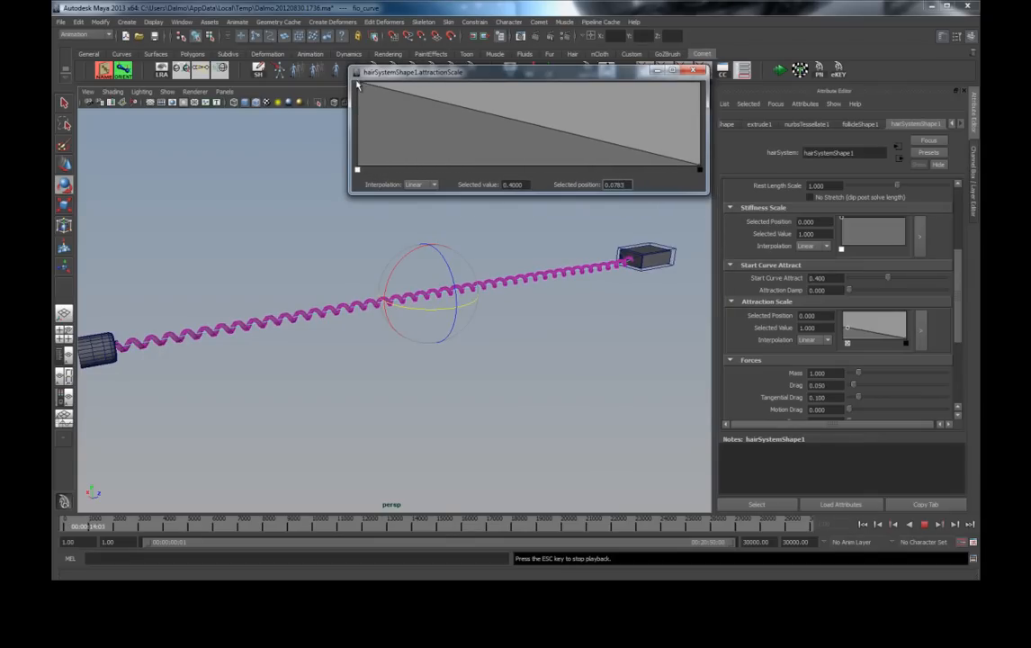
left_click_drag(700, 165, 720, 70)
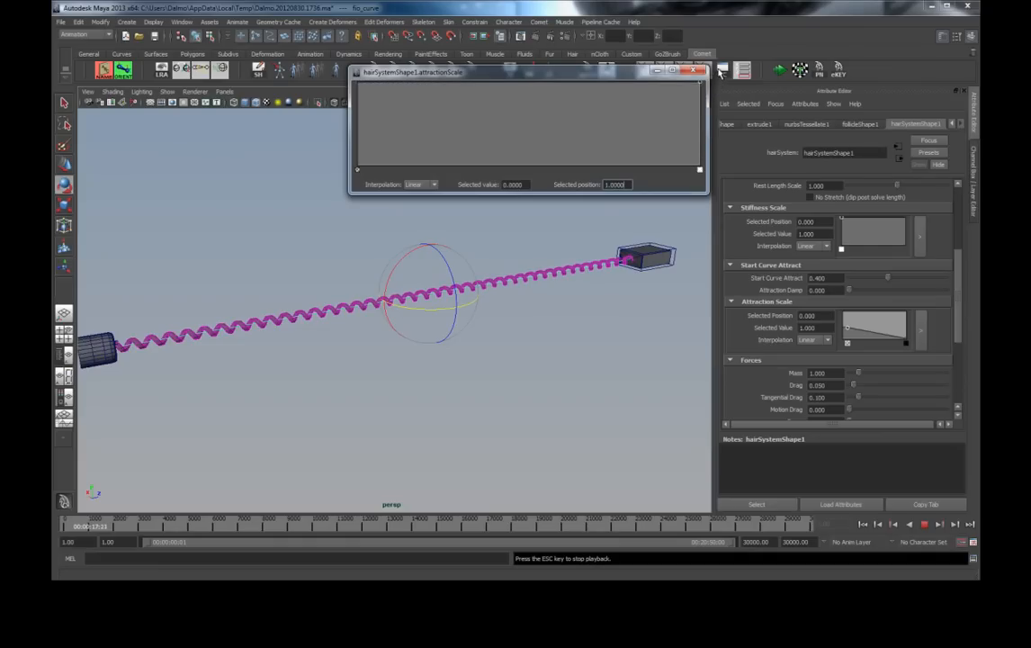
Step: Add two zero-value points to the Attraction Scale ramp at positions of about 0.89 and 0.097, both with Smooth interpolation
left_click_drag(622, 100, 660, 171)
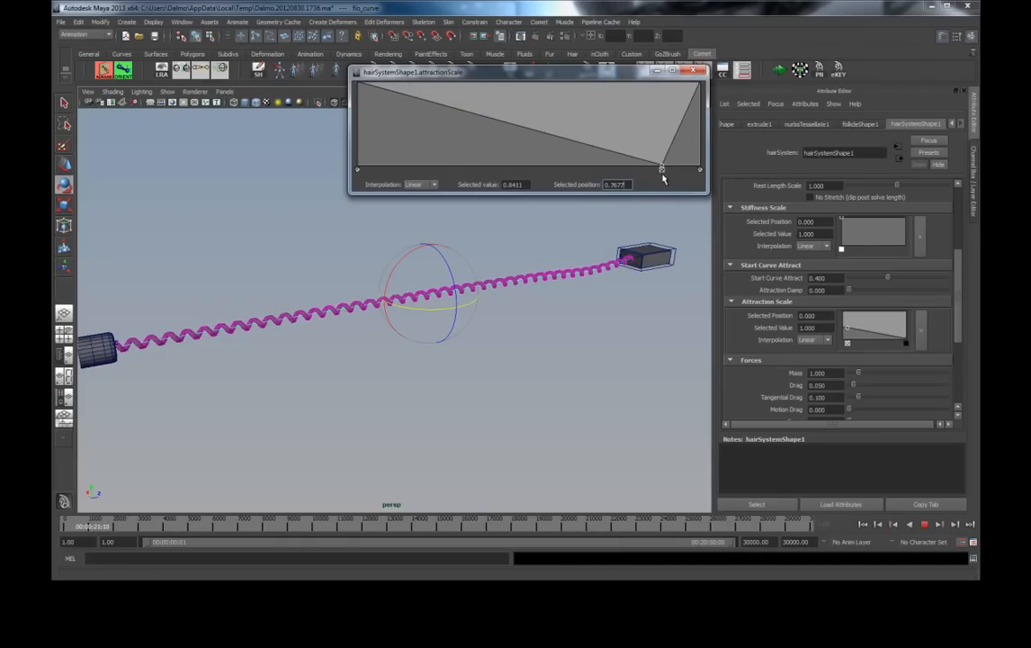
left_click_drag(486, 123, 390, 175)
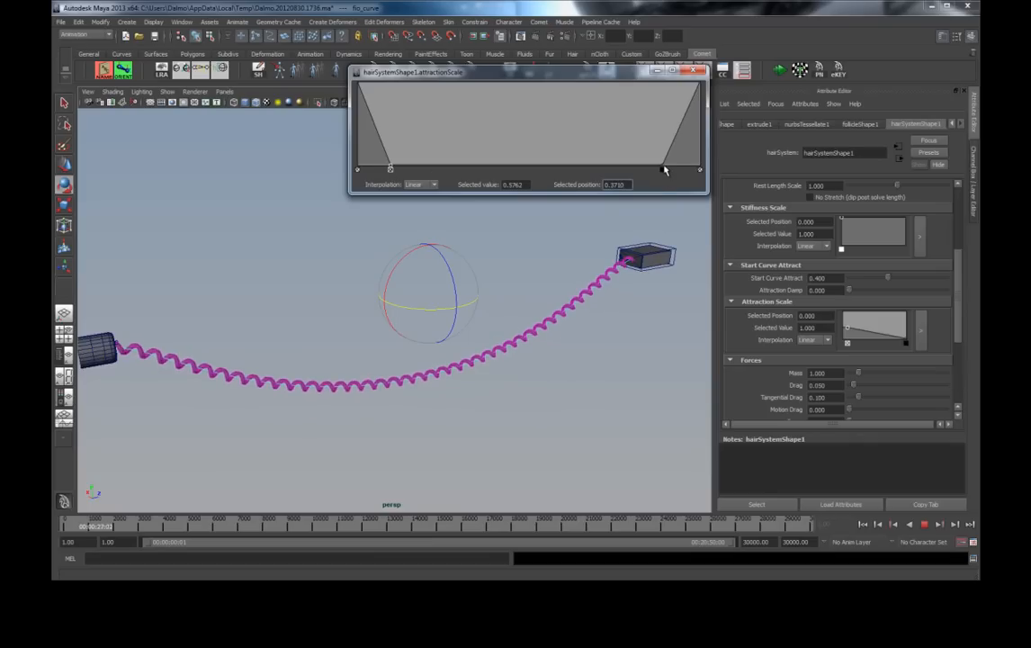
left_click(662, 169)
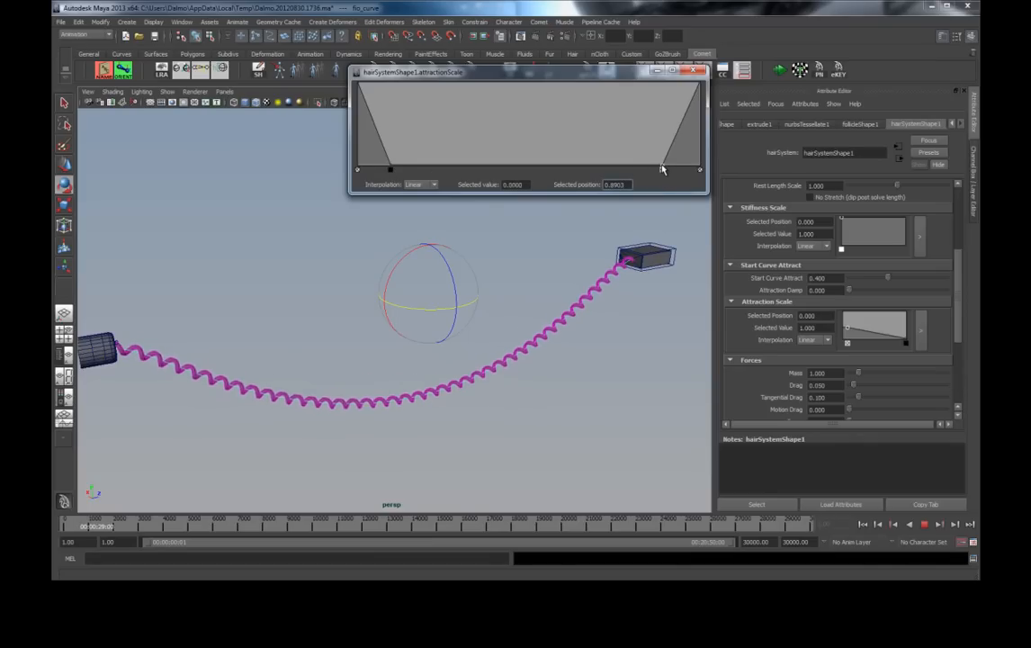
left_click(419, 184)
left_click(427, 208)
left_click(390, 168)
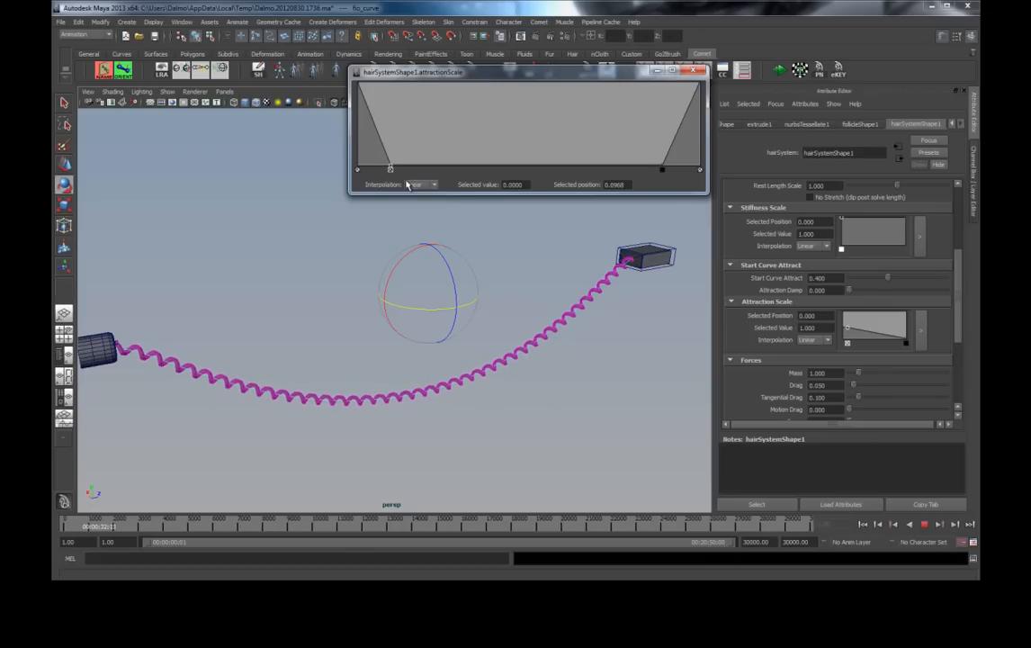
left_click(431, 185)
left_click(415, 208)
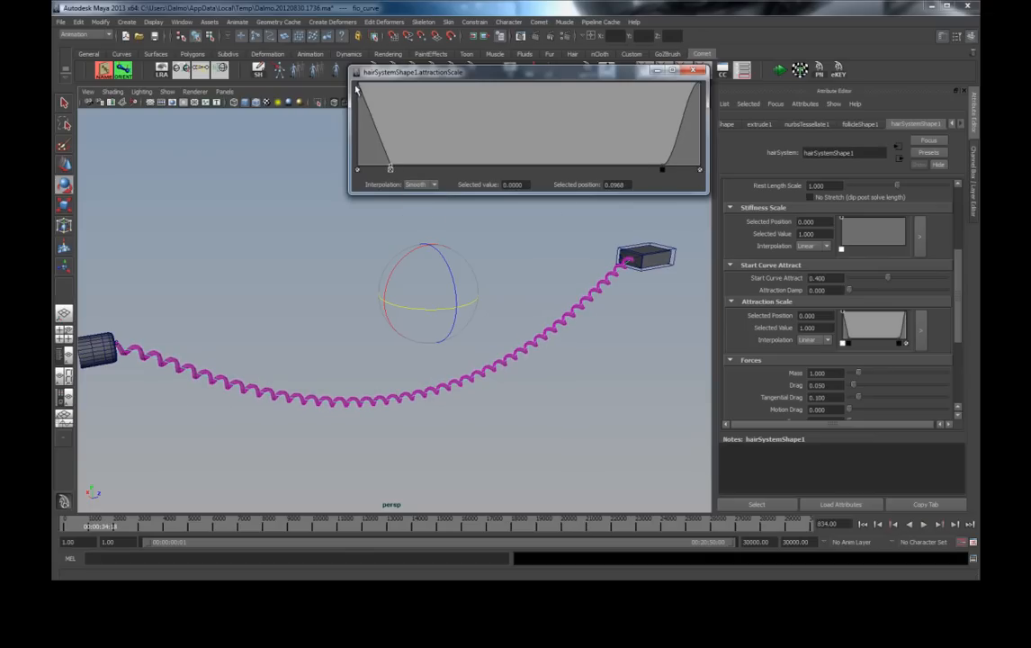
Step: Set the Attraction Scale ramp's first and last points to Smooth, rewind to frame 1 and close the enlarged ramp
left_click(420, 184)
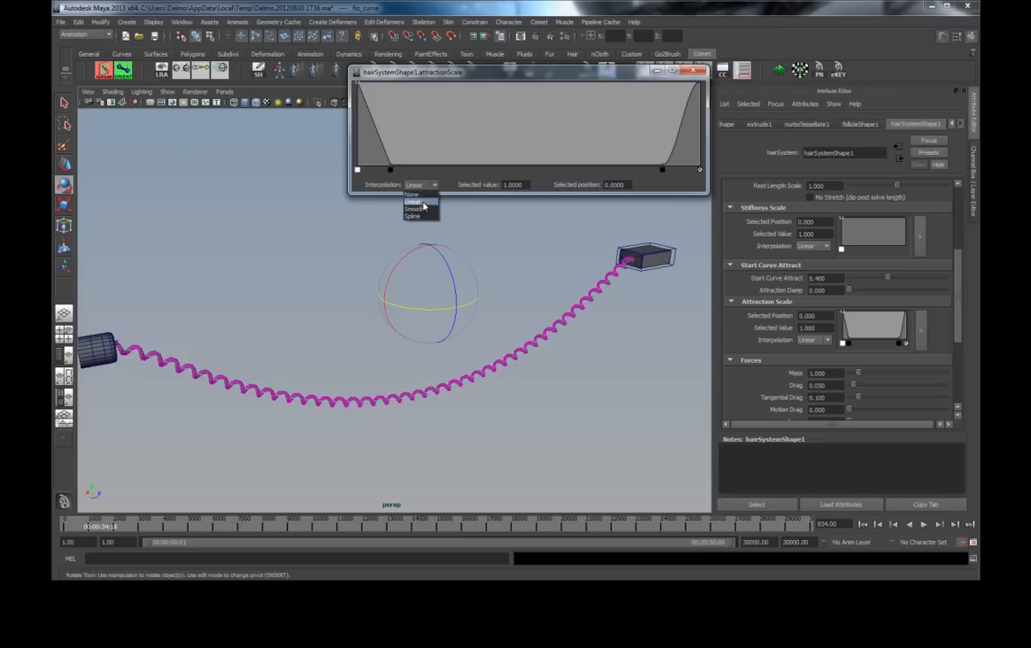
left_click(428, 210)
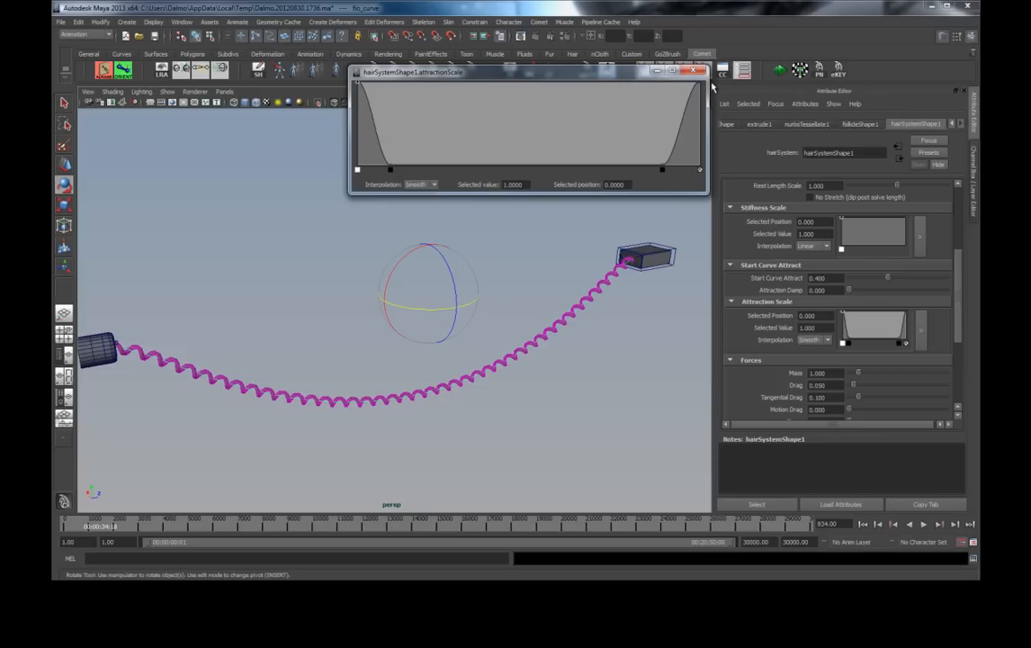
left_click(431, 185)
left_click(423, 208)
left_click(864, 526)
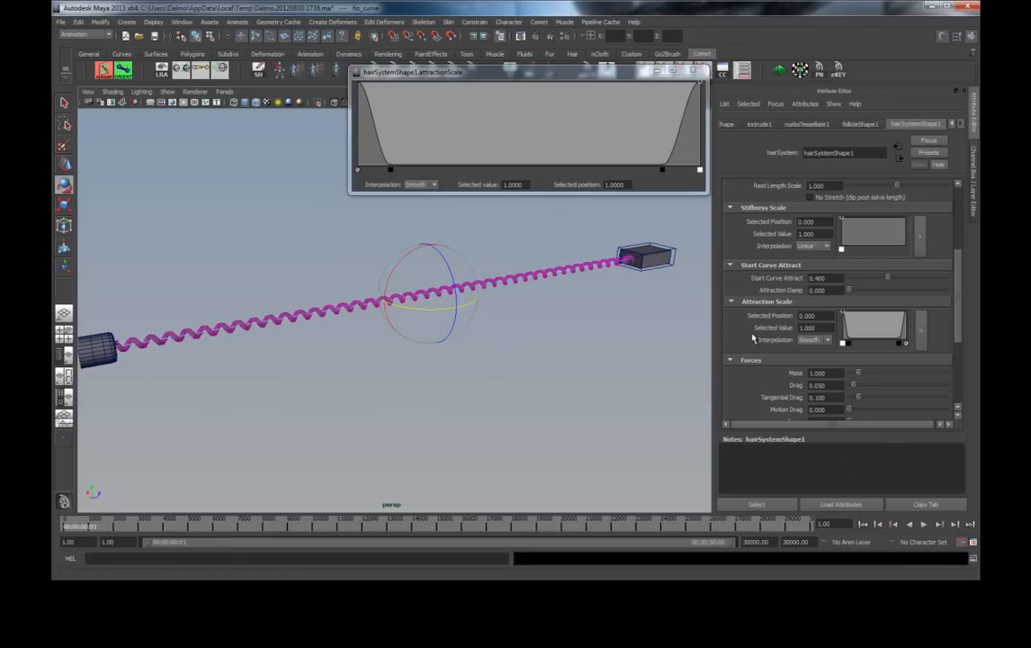
left_click(504, 240)
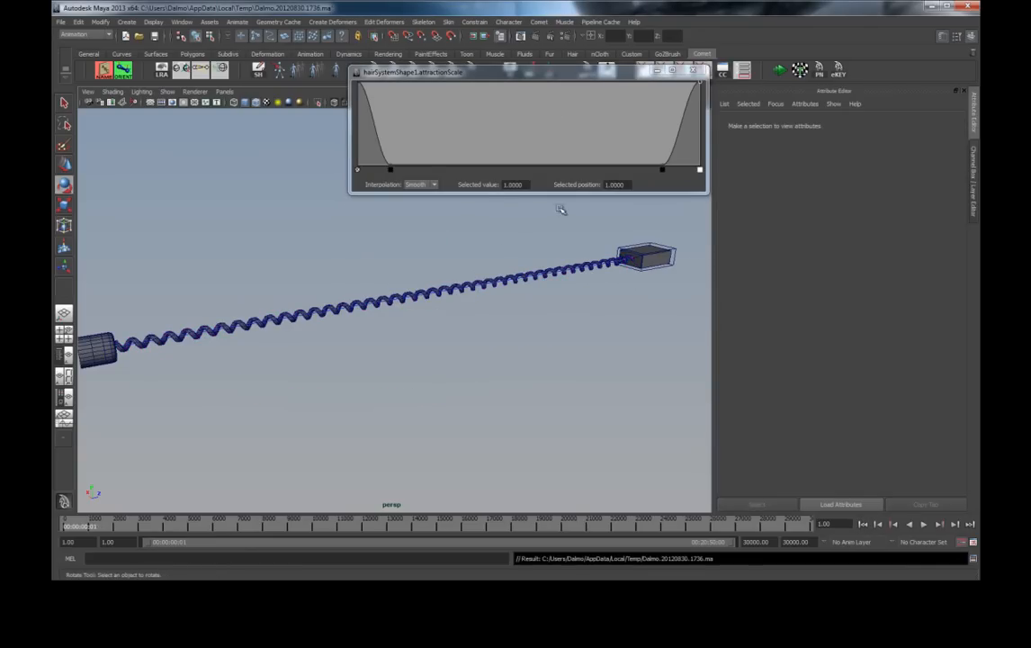
left_click(693, 71)
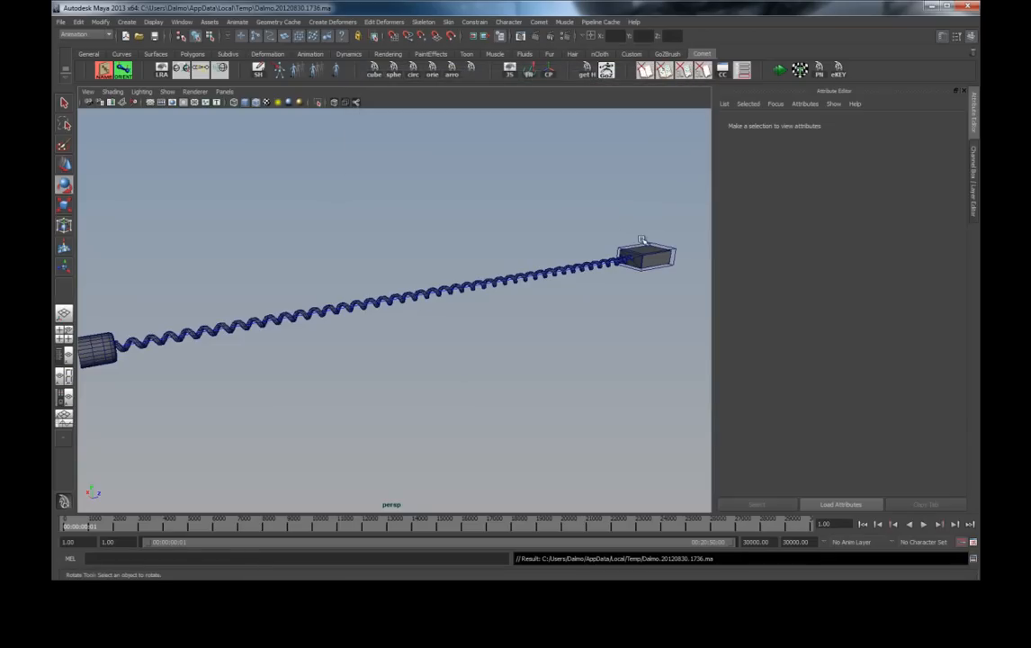
Step: Test the cord during playback by moving controle_CTRL toward the base and rotating it about 90 degrees downward
left_click(644, 243)
key("alt+v")
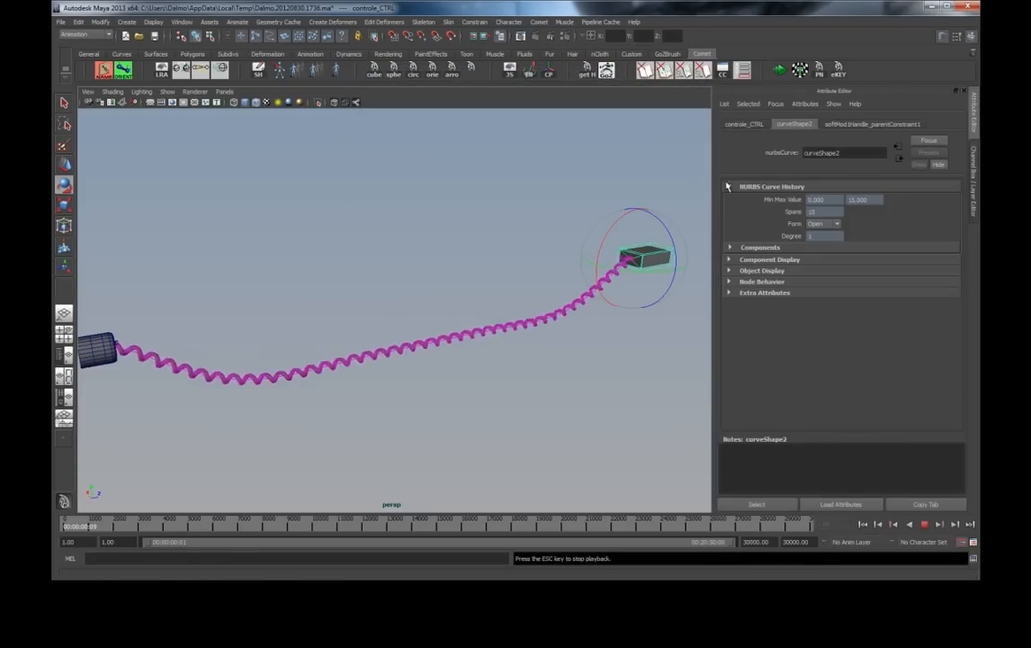
key("w")
left_click_drag(655, 258, 584, 269)
key("e")
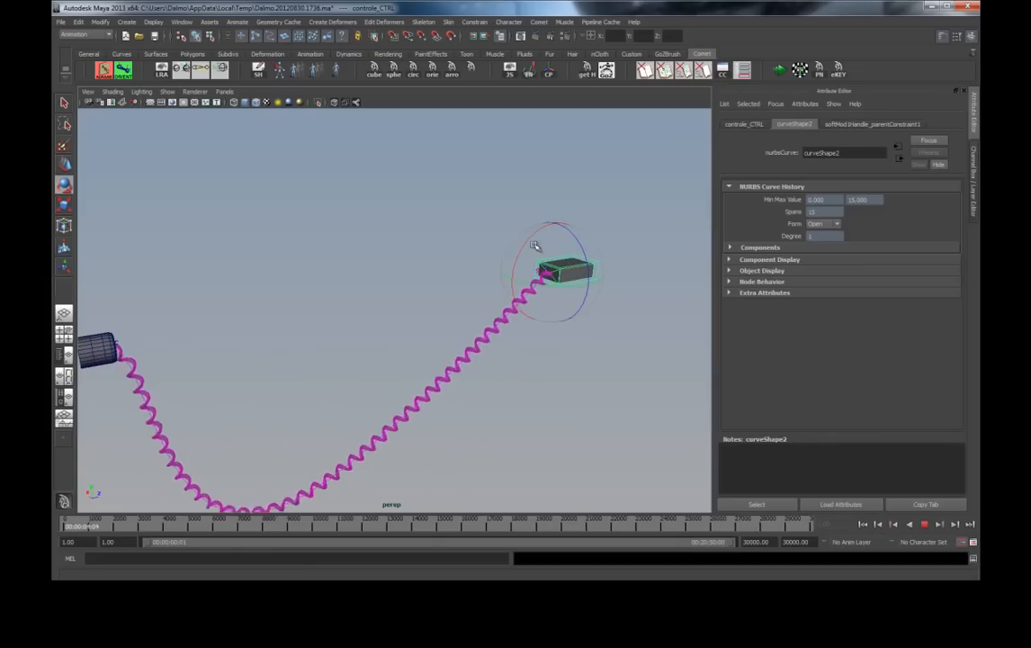
left_click_drag(526, 243, 591, 242)
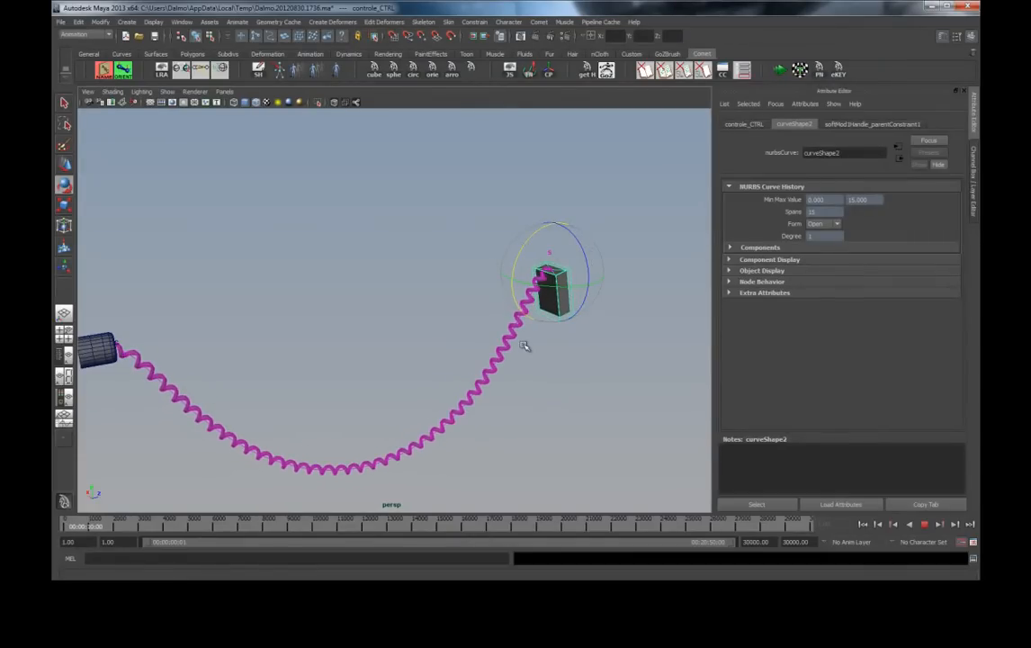
key("q")
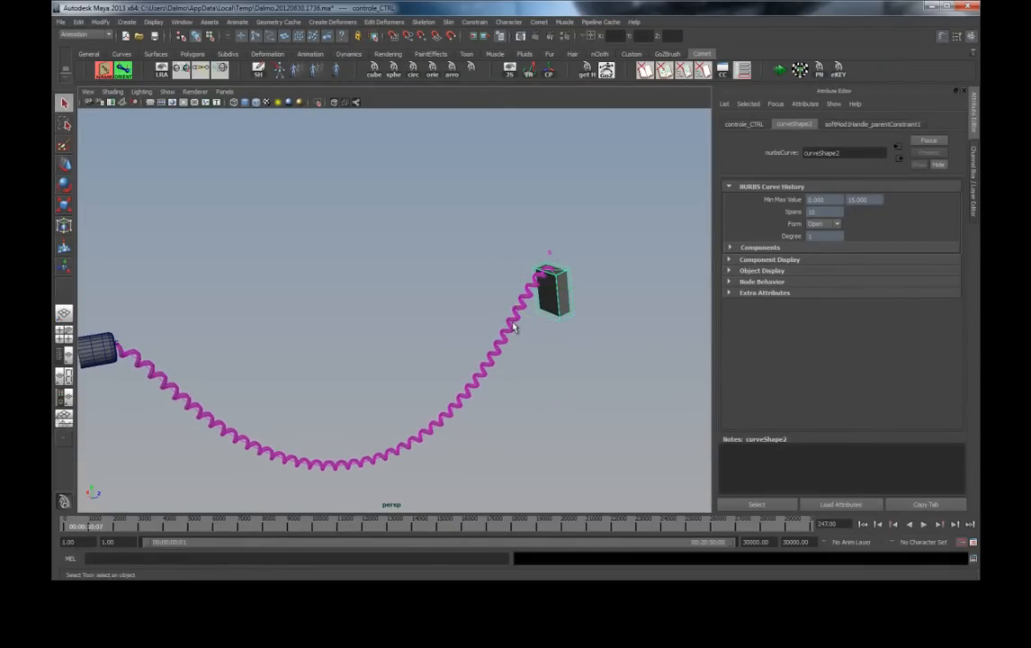
Step: Show the Outliner beside the perspective view and select the extruded cord surface
left_click(513, 328)
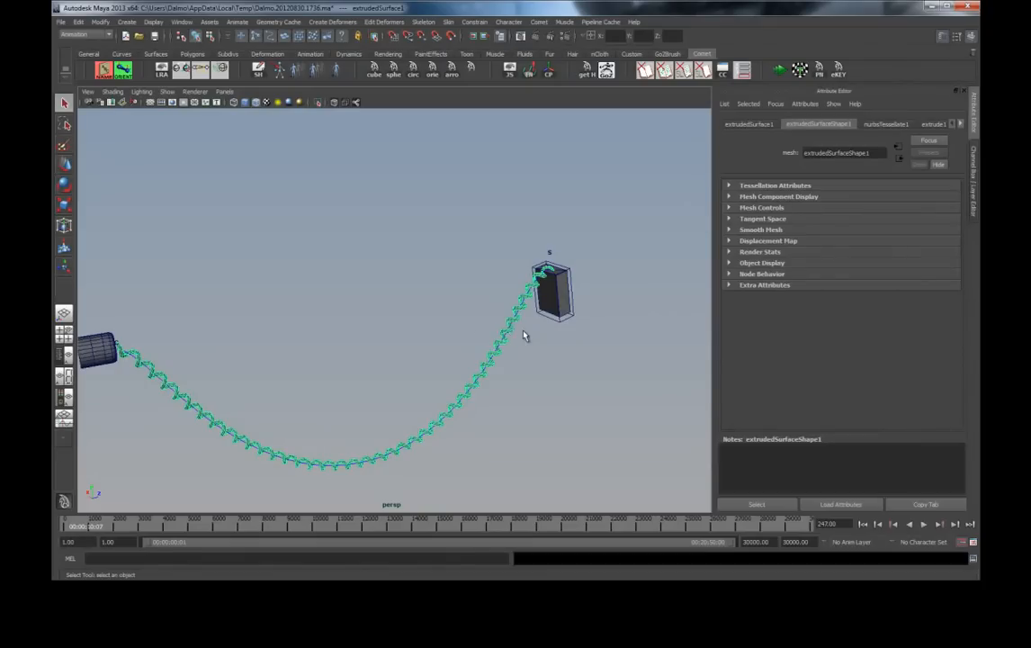
left_click(482, 295)
key("space")
left_click_drag(480, 295, 206, 320)
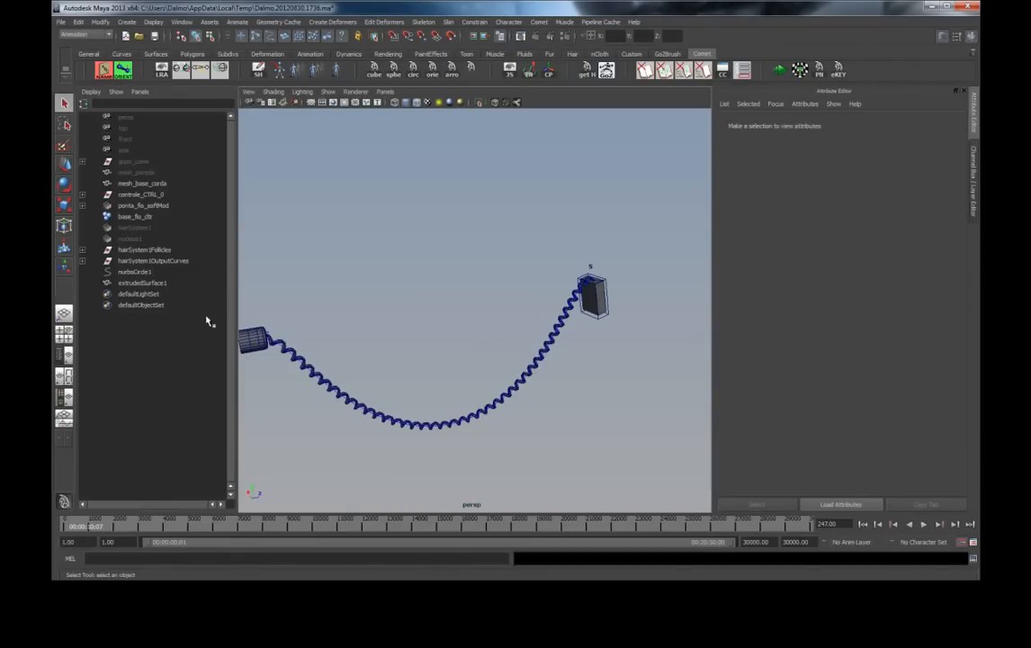
left_click(136, 253)
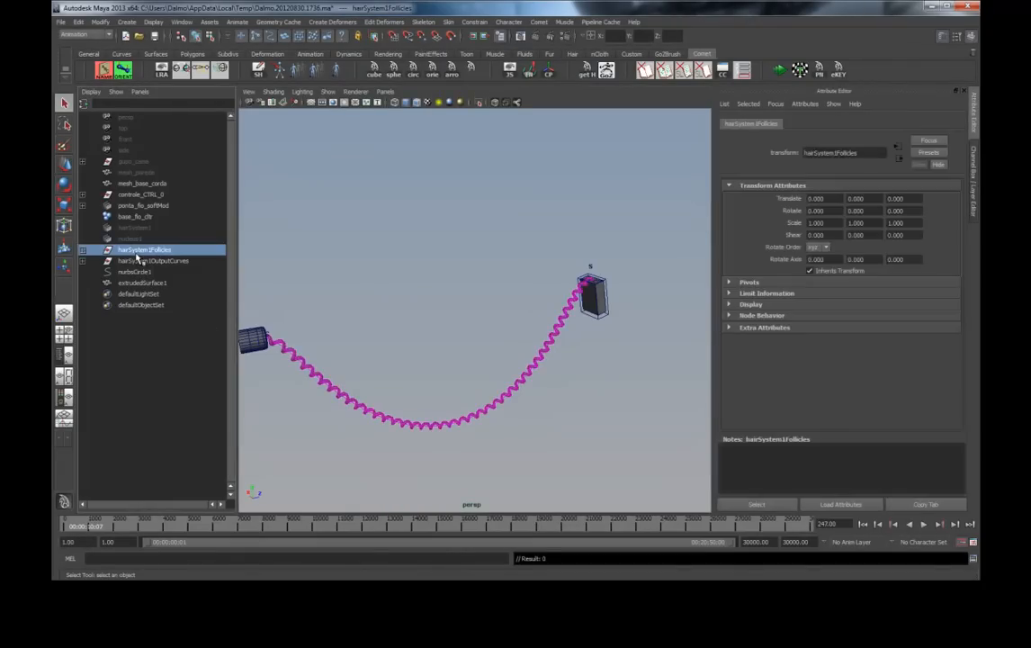
left_click(374, 383)
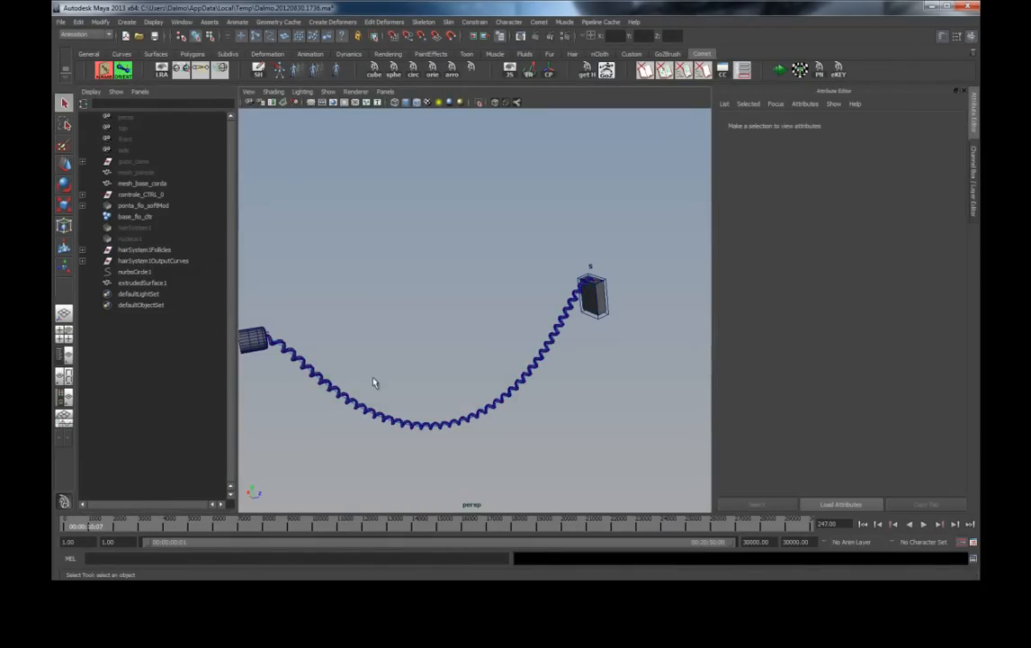
left_click(290, 356)
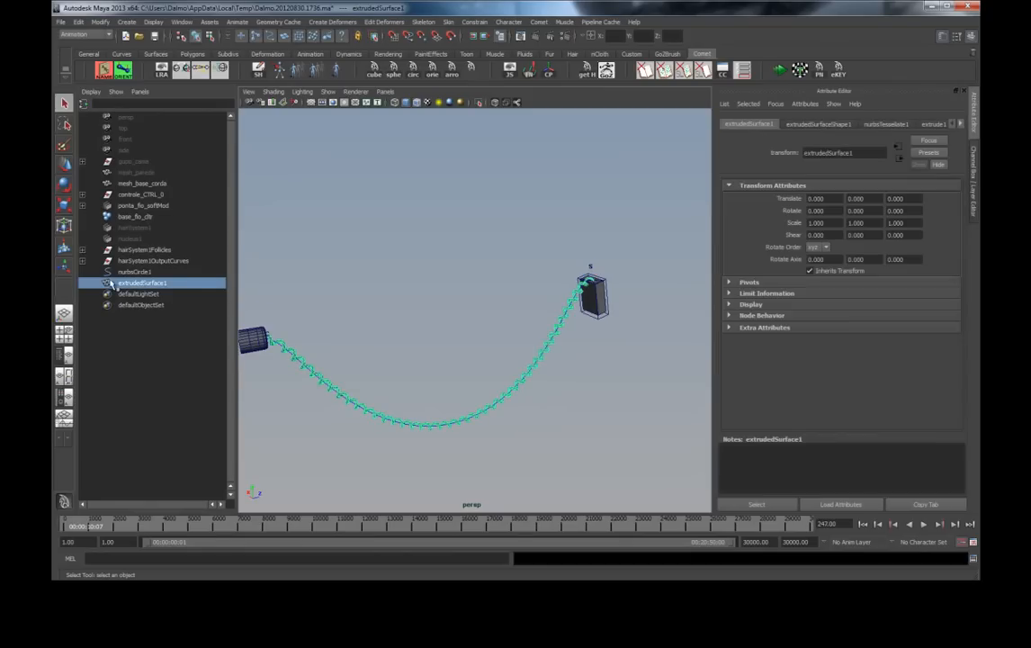
Step: Select fio_curve inside hairSystem1OutputCurves, show its hairSystemShape1 attributes and start interactive playback
left_click(83, 250)
left_click(83, 261)
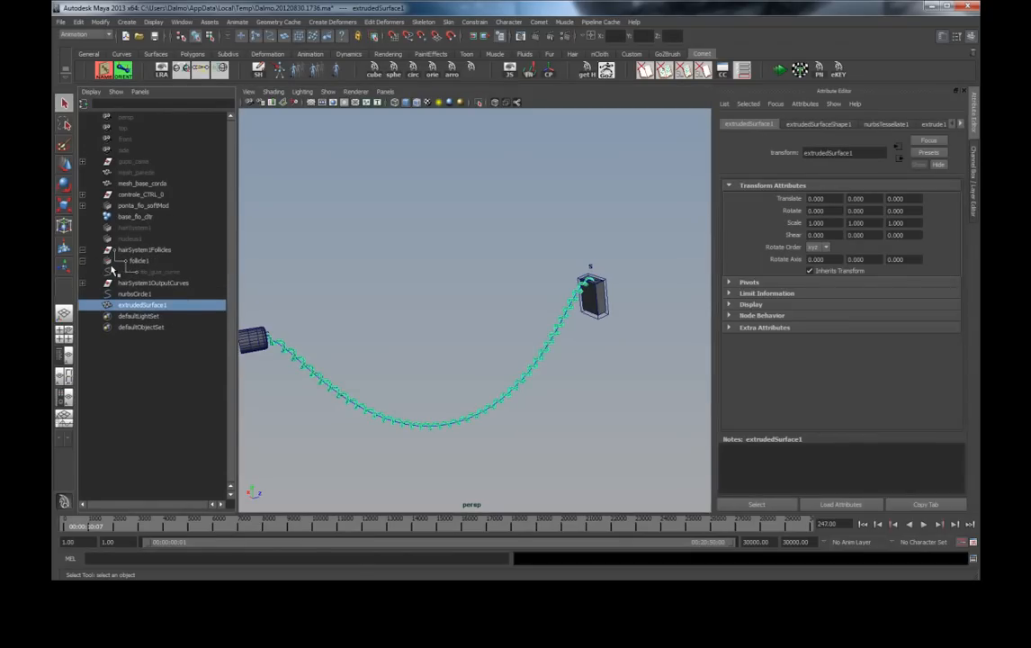
left_click(84, 283)
left_click(140, 294)
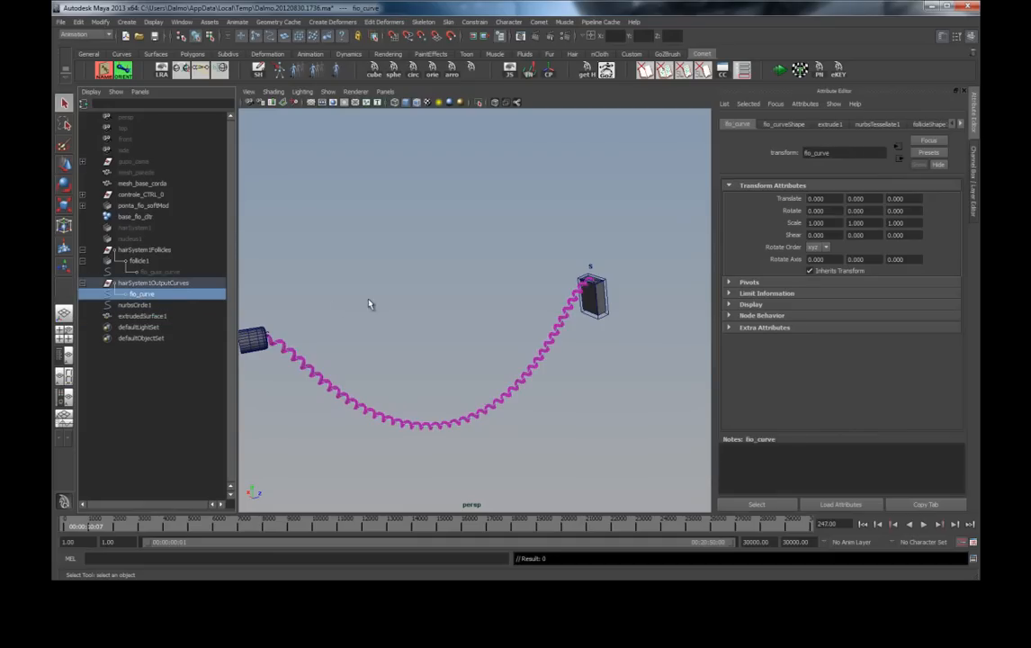
left_click(958, 127)
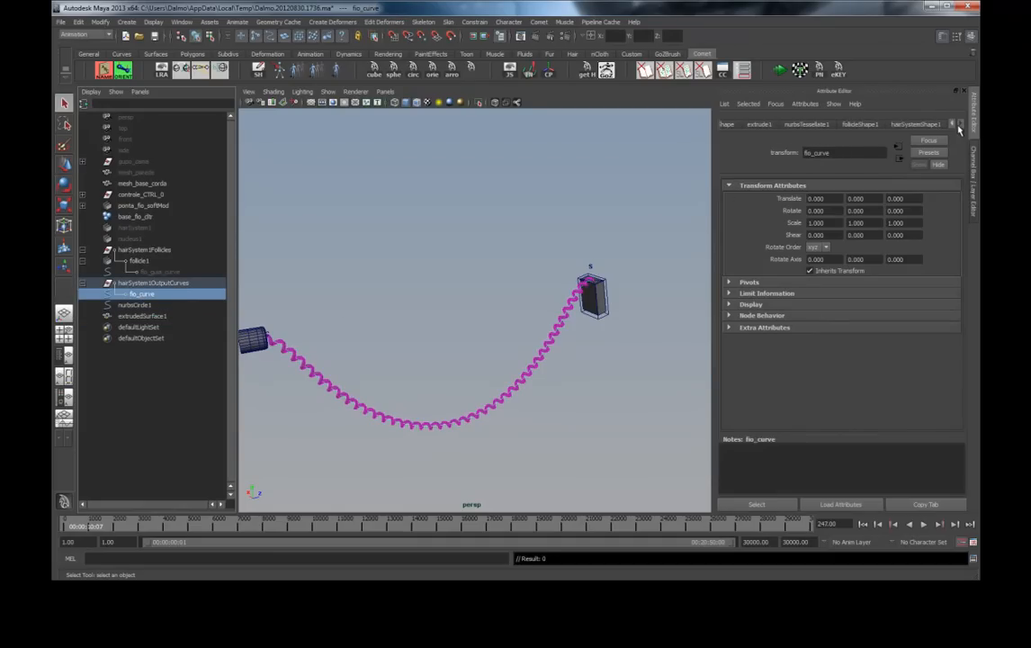
left_click(918, 124)
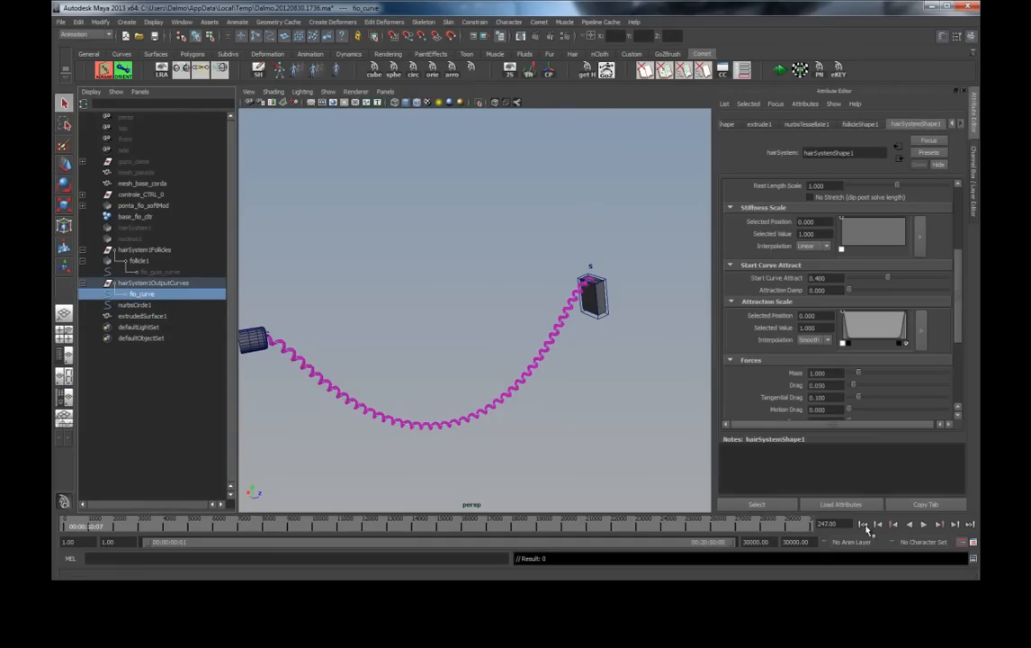
left_click(780, 71)
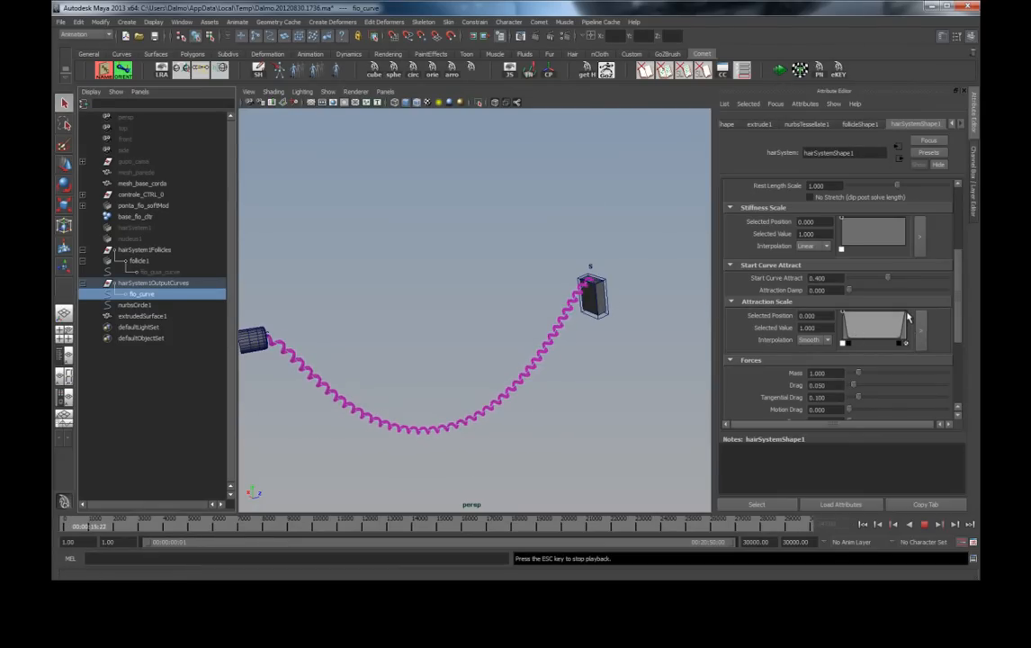
Step: Set the Attraction Scale ramp's last and first points to a value of 20 in the enlarged ramp and close it
left_click(922, 334)
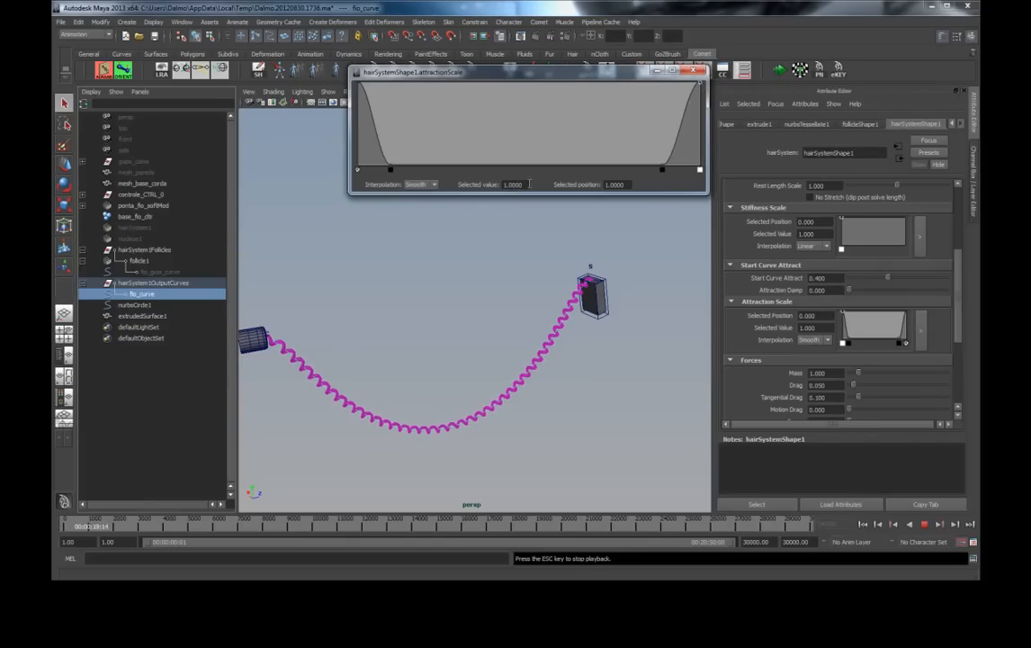
type("20")
key("Return")
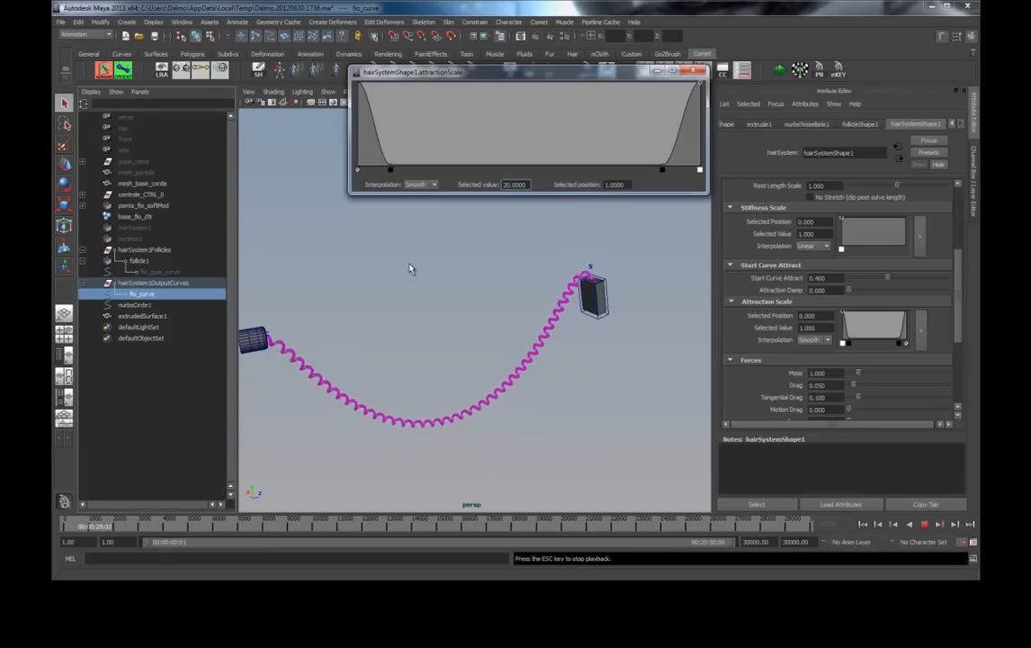
left_click_drag(360, 84, 338, 90)
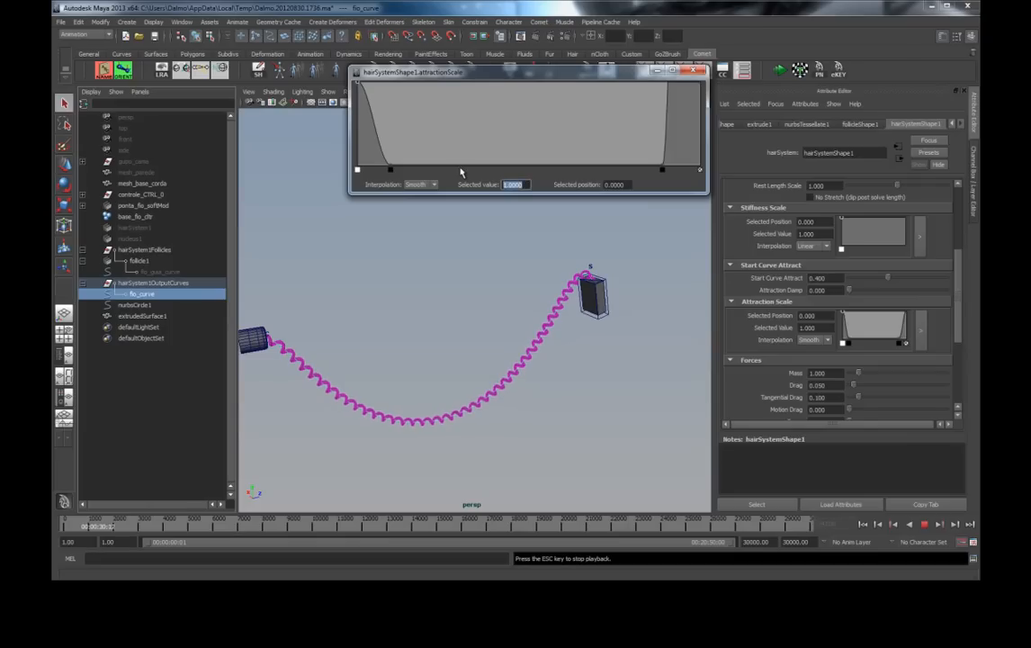
type("20")
key("Return")
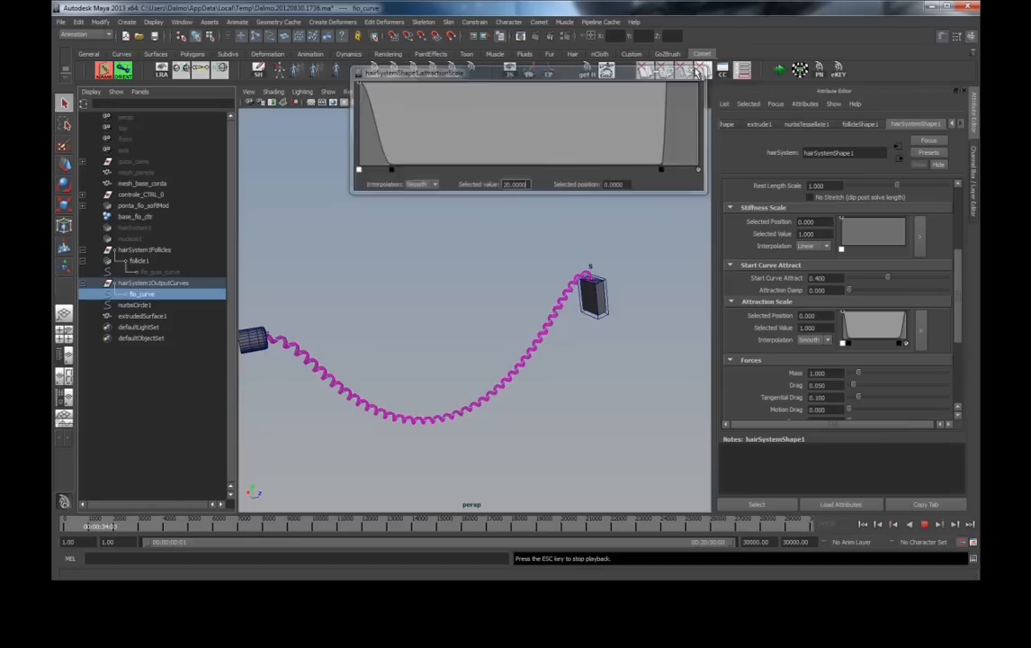
left_click(701, 72)
Step: Try rotating controle_CTRL about its Y axis during playback and undo the rotation
left_click(606, 290)
key("e")
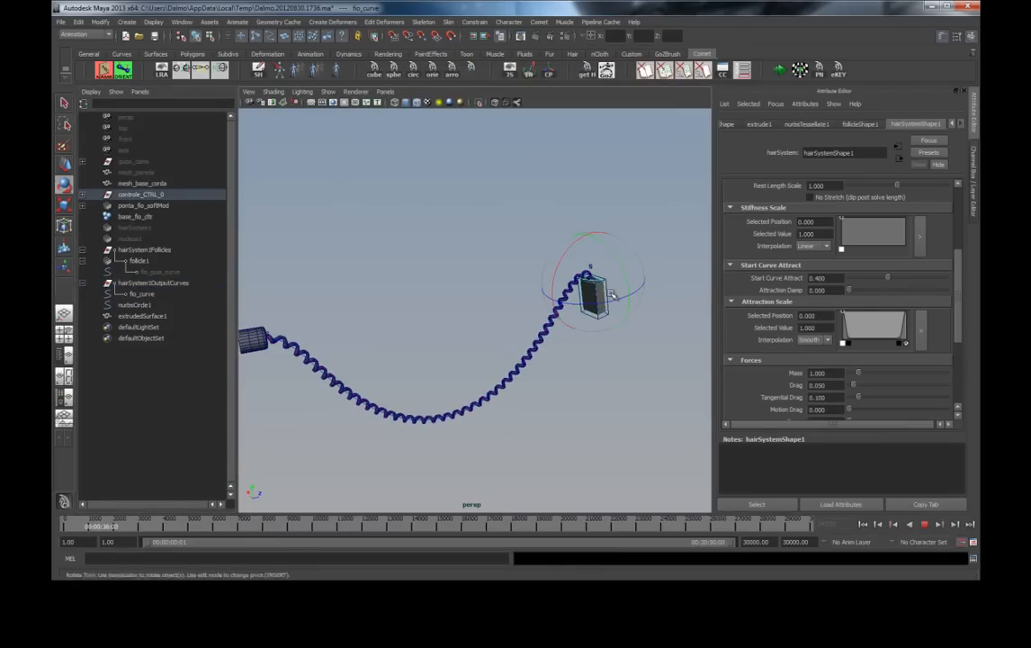
left_click(608, 290)
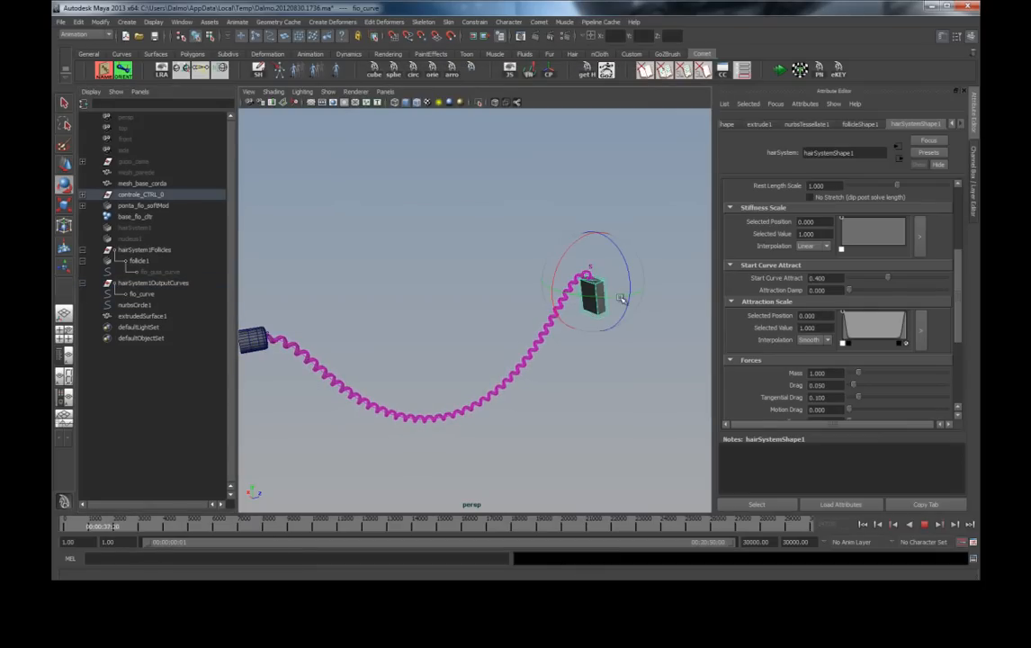
left_click_drag(606, 288, 587, 304)
key("ctrl+z")
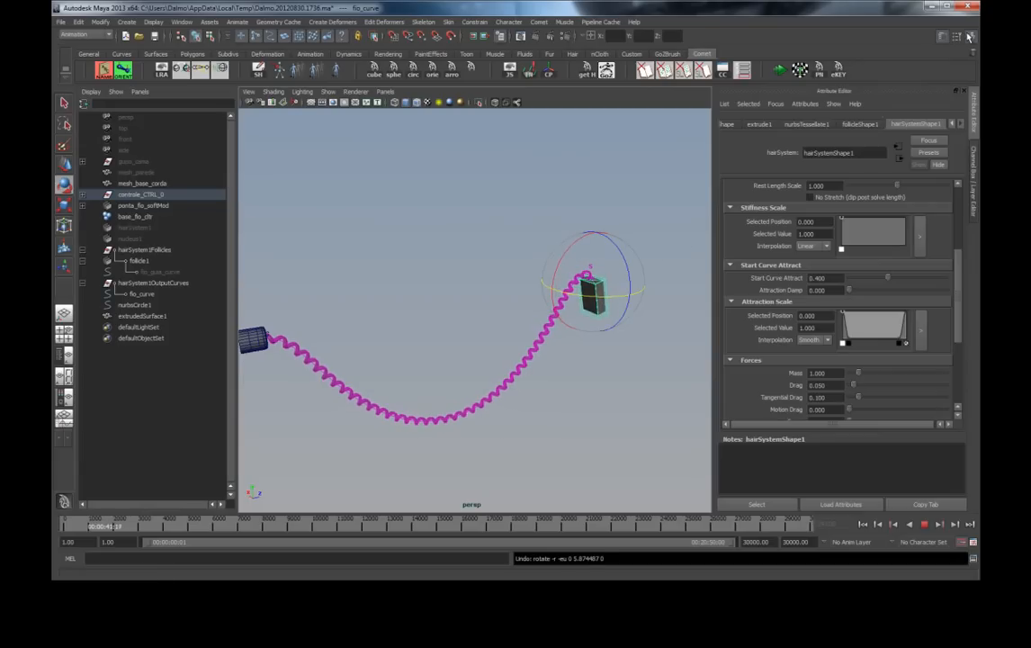
Step: Stop playback, rewind to frame 1 and set the Rotate Tool's rotate mode to Local, hiding the tool settings again
left_click(957, 38)
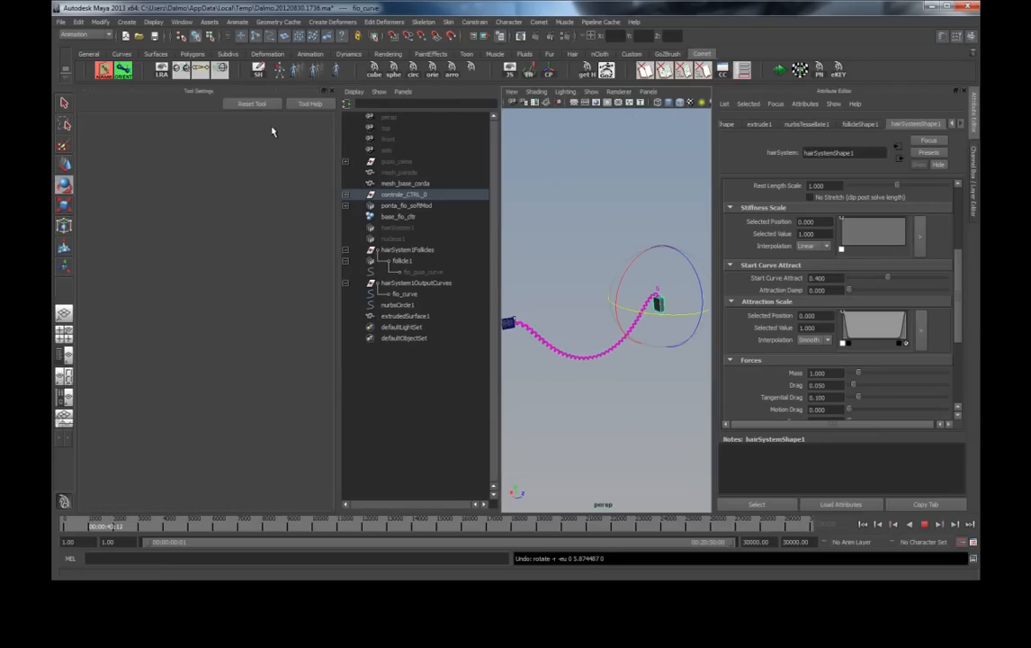
key("Escape")
left_click(861, 526)
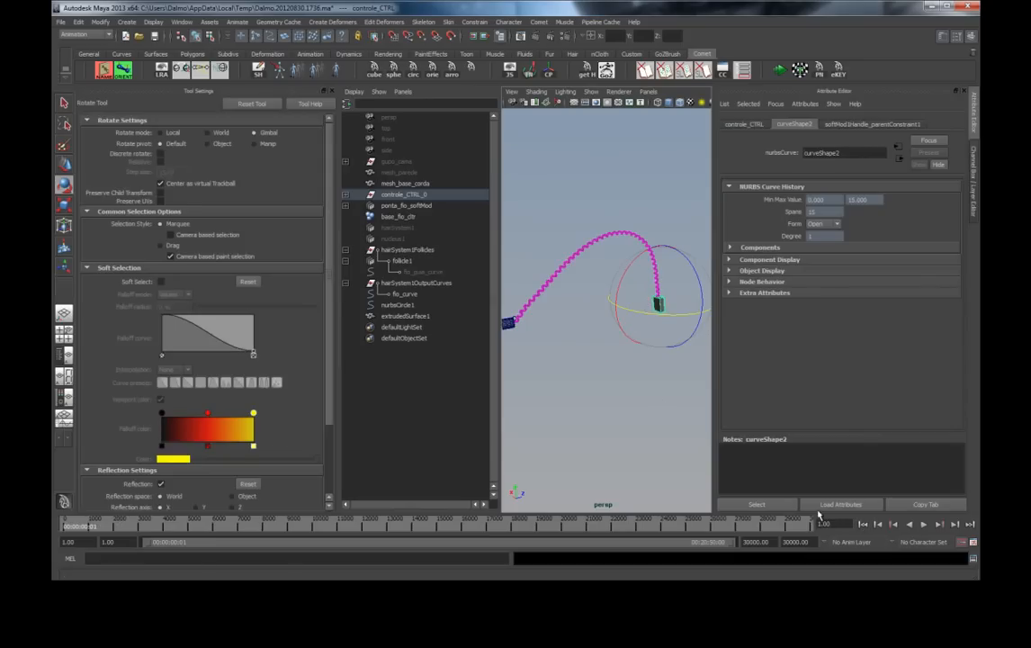
left_click(162, 133)
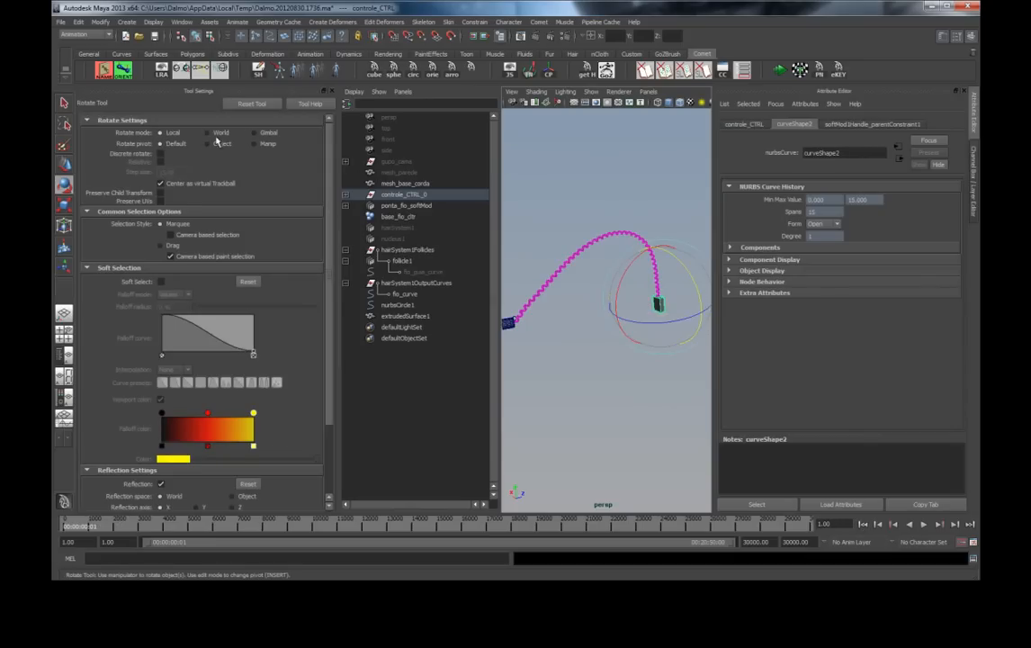
left_click(957, 37)
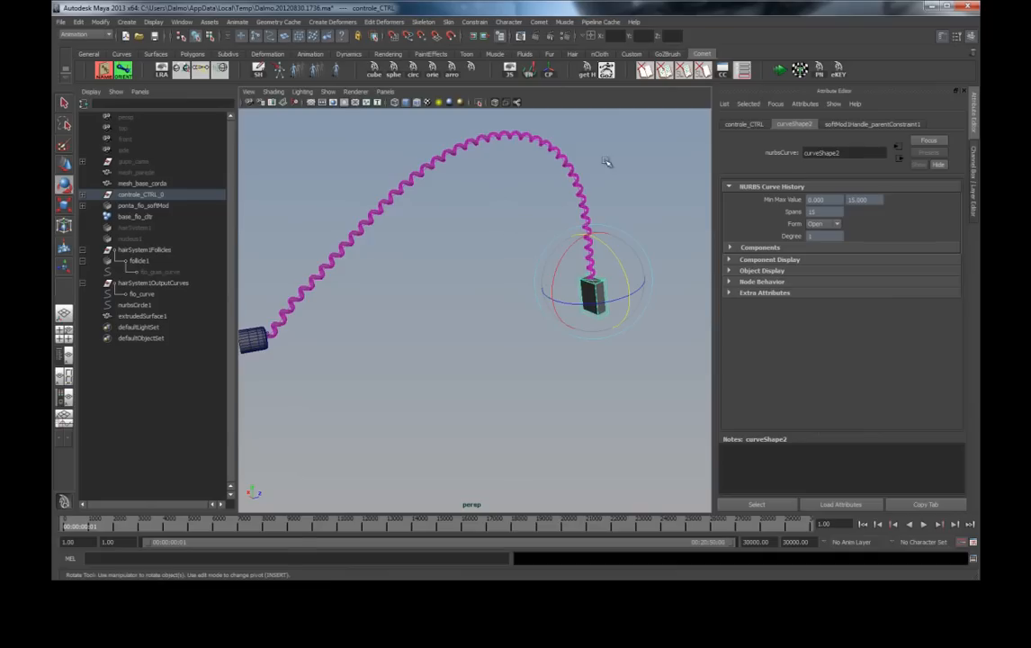
Step: Reset controle_CTRL's Translate Z and Rotate X to 0 and start interactive playback
left_click(968, 160)
left_click_drag(942, 154, 945, 169)
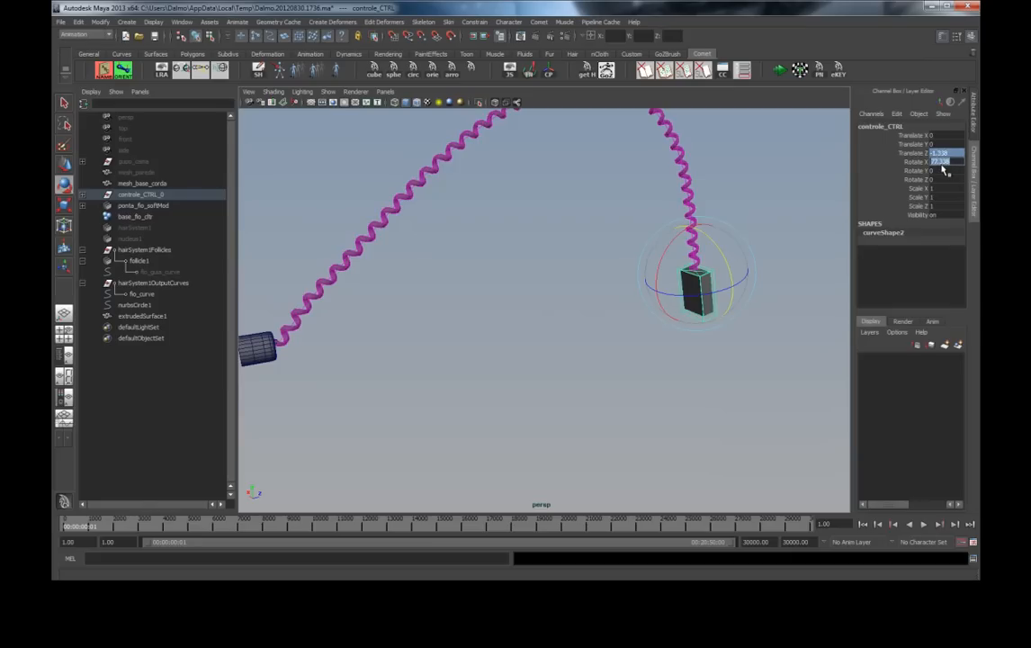
type("0")
key("Return")
left_click(780, 72)
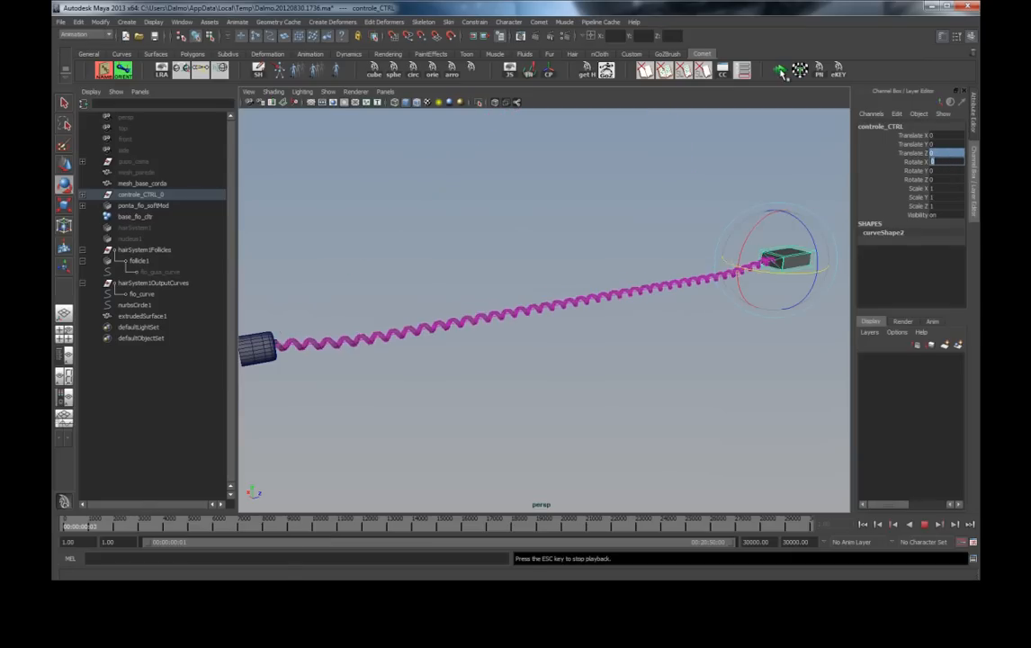
Step: Test the cord during playback by rotating controle_CTRL freely in several directions
left_click_drag(796, 255, 741, 261)
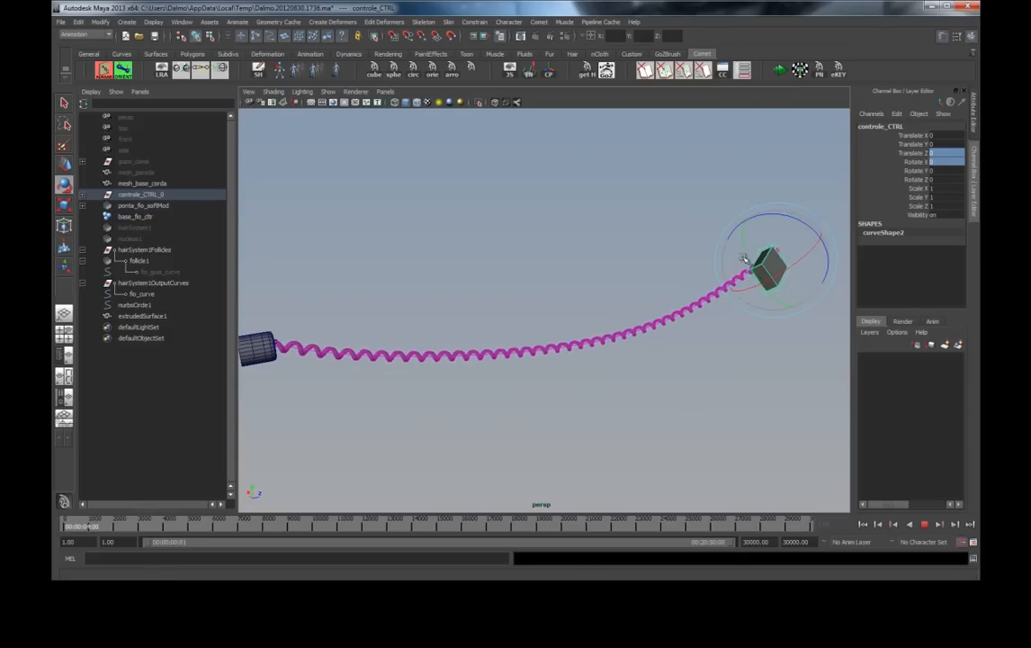
left_click(788, 238)
left_click(792, 262)
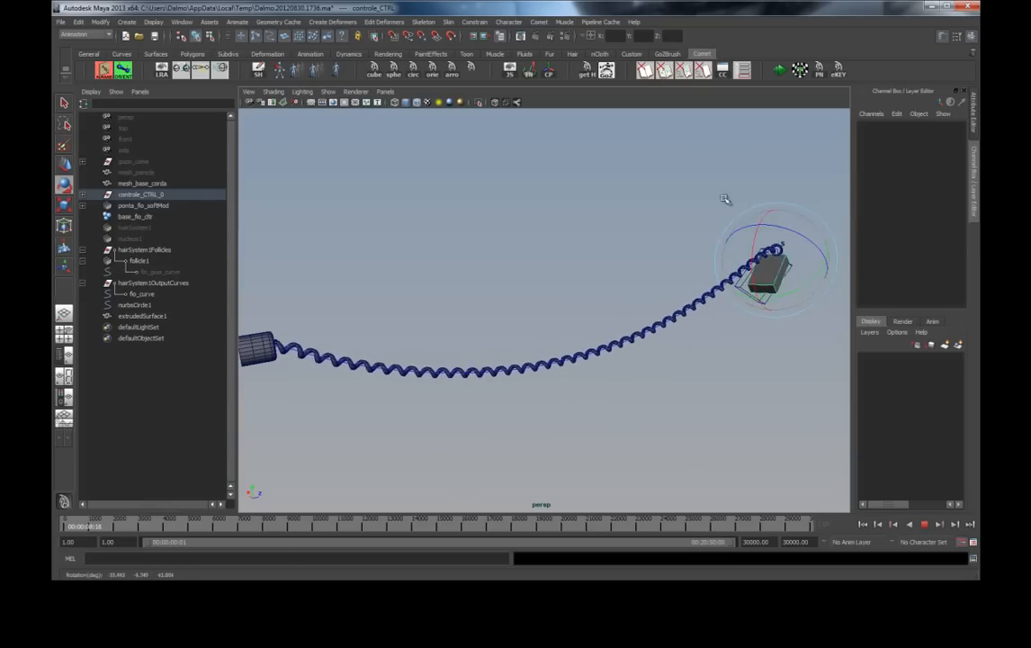
left_click_drag(767, 266, 799, 292)
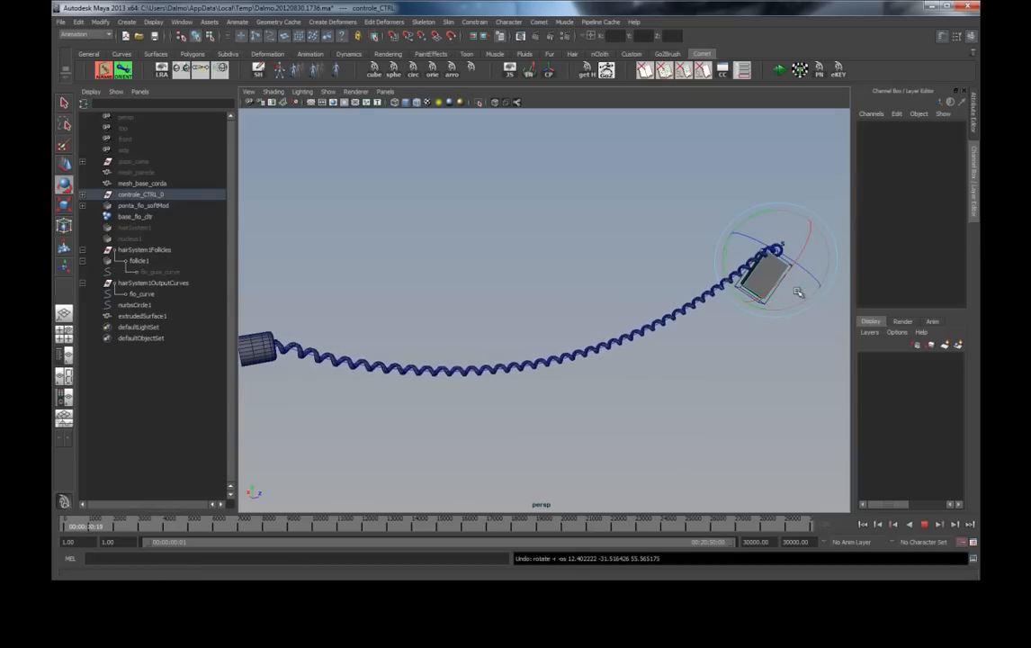
left_click(796, 291)
left_click(786, 281)
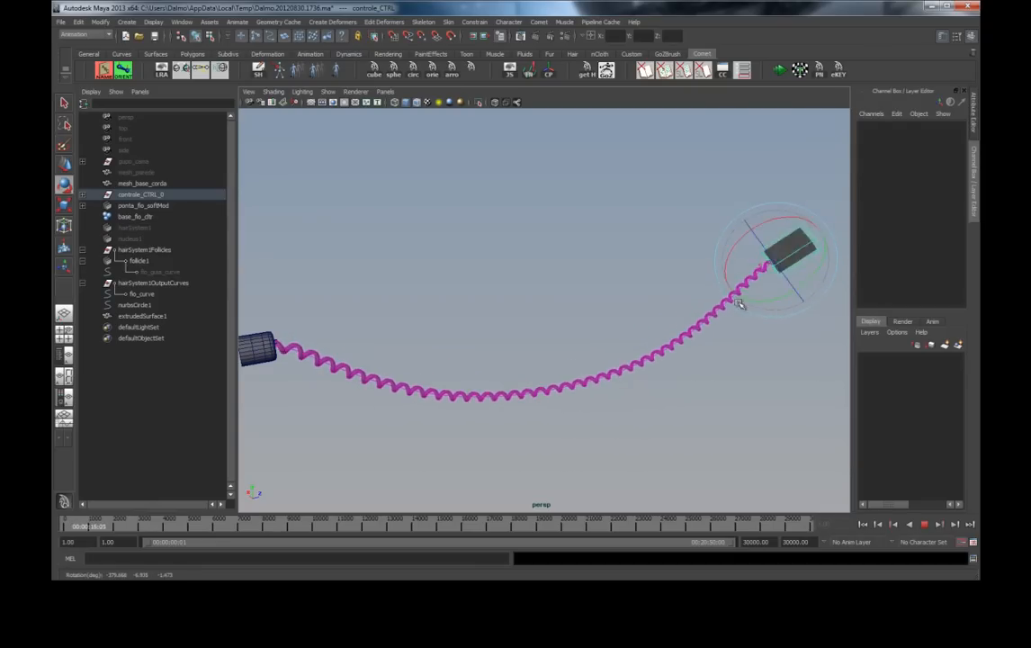
Step: Move controle_CTRL close to the cylindrical base and examine how the cord hangs between both ends
key("w")
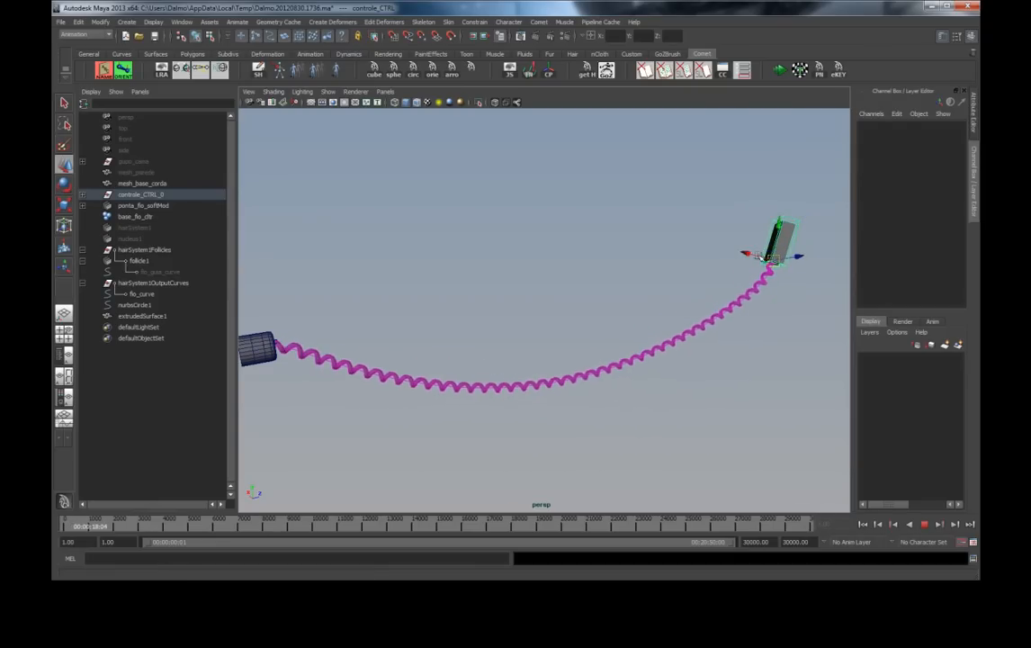
left_click_drag(765, 261, 406, 311)
left_click_drag(401, 309, 362, 298)
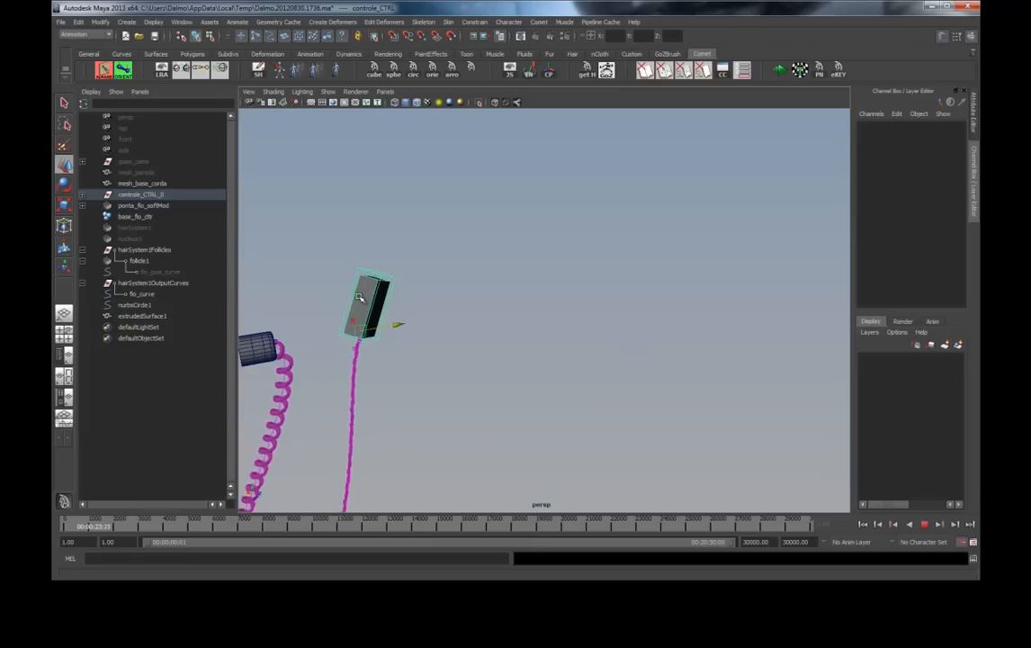
middle_click_drag(418, 357, 511, 230, "alt")
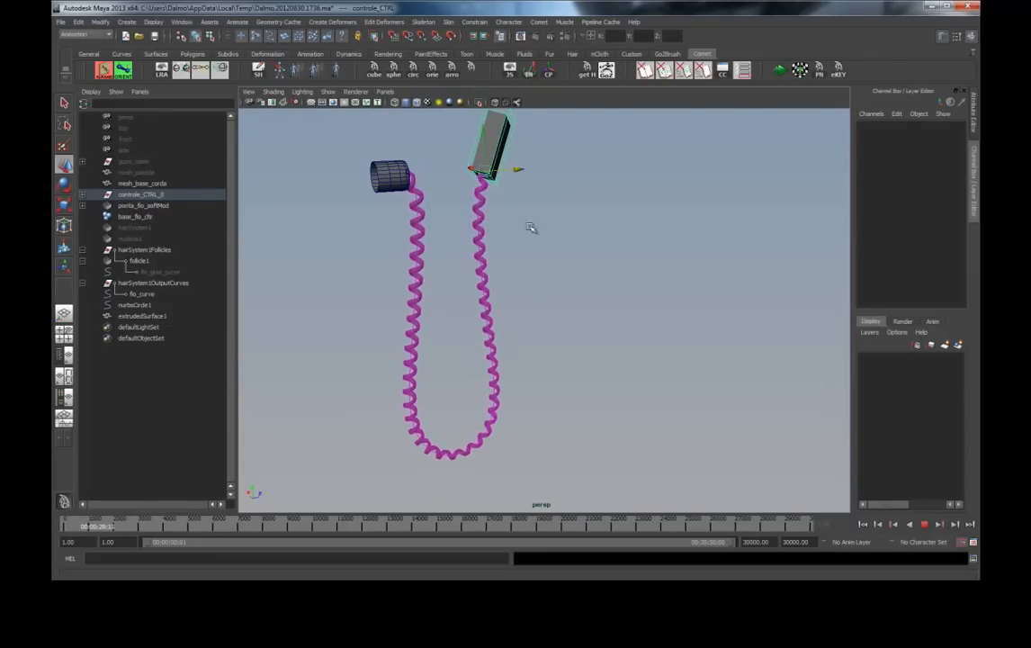
left_click_drag(528, 230, 483, 283, "alt")
right_click_drag(541, 274, 580, 255, "alt")
Step: Stop playback, select the extruded cord surface at the base and turn off Fixed Path in its extrude1 input
key("Escape")
middle_click_drag(578, 255, 537, 320, "alt")
left_click_drag(537, 319, 552, 307, "alt")
key("q")
middle_click_drag(598, 254, 522, 286, "alt")
right_click_drag(522, 286, 612, 274, "alt")
left_click(507, 262)
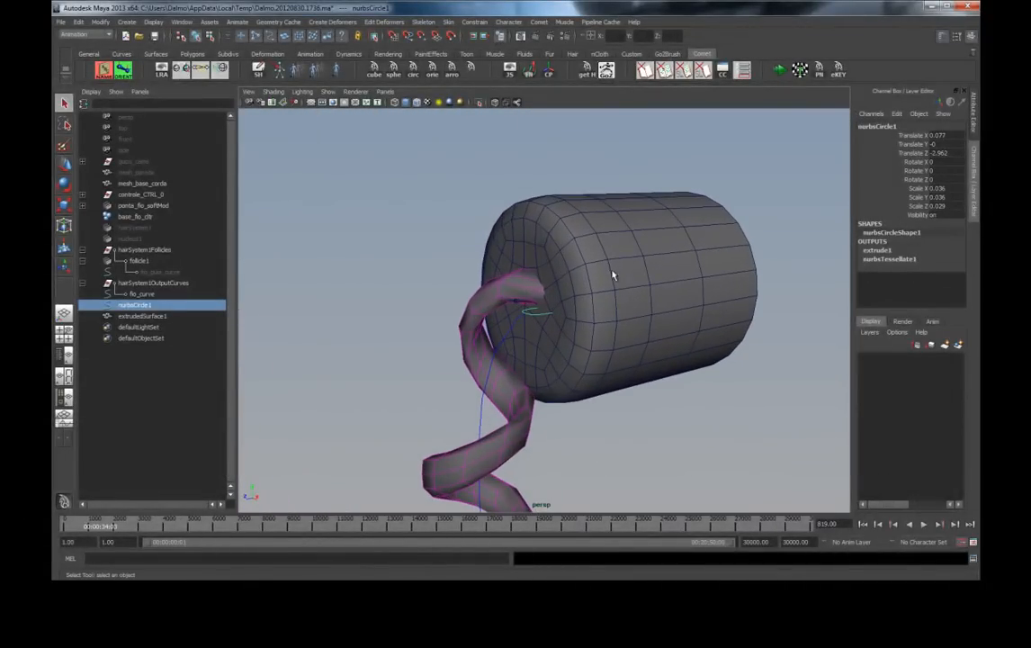
left_click(500, 289)
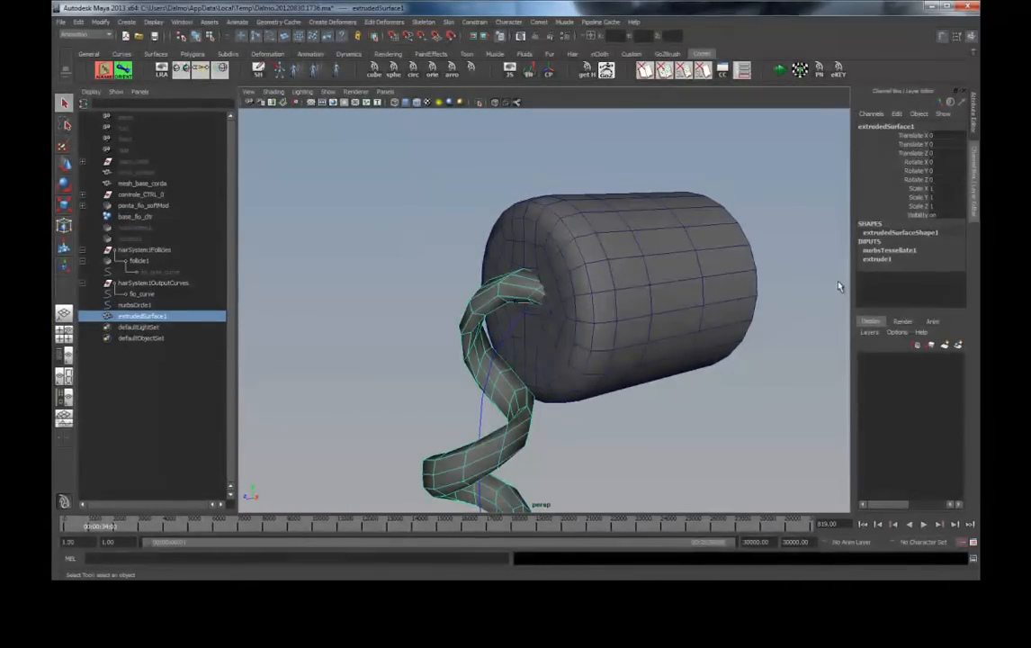
left_click(878, 259)
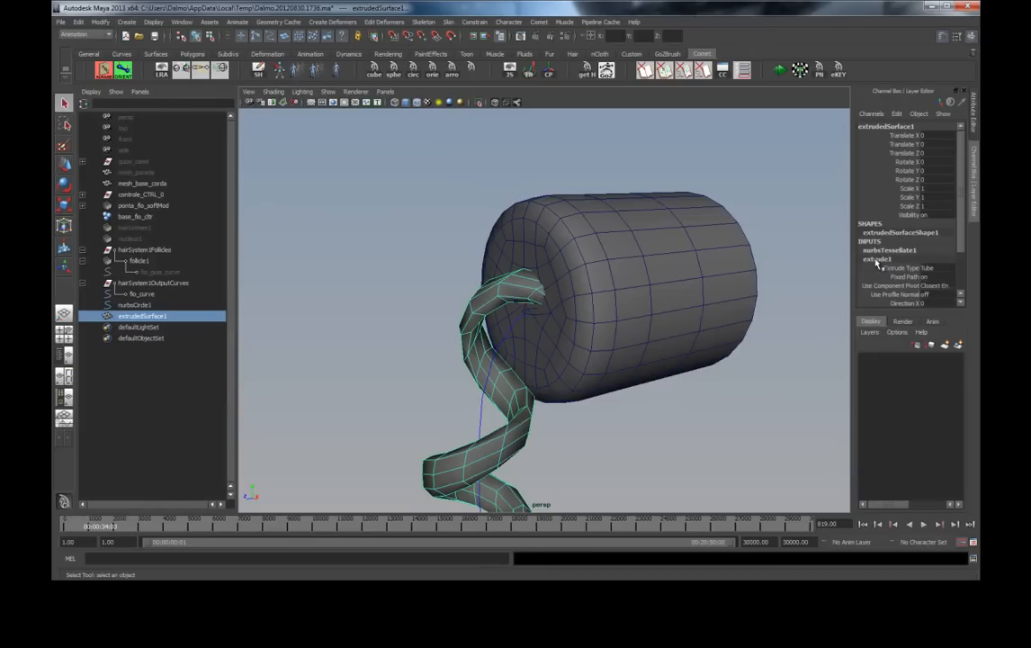
double_click(933, 276)
key("Return")
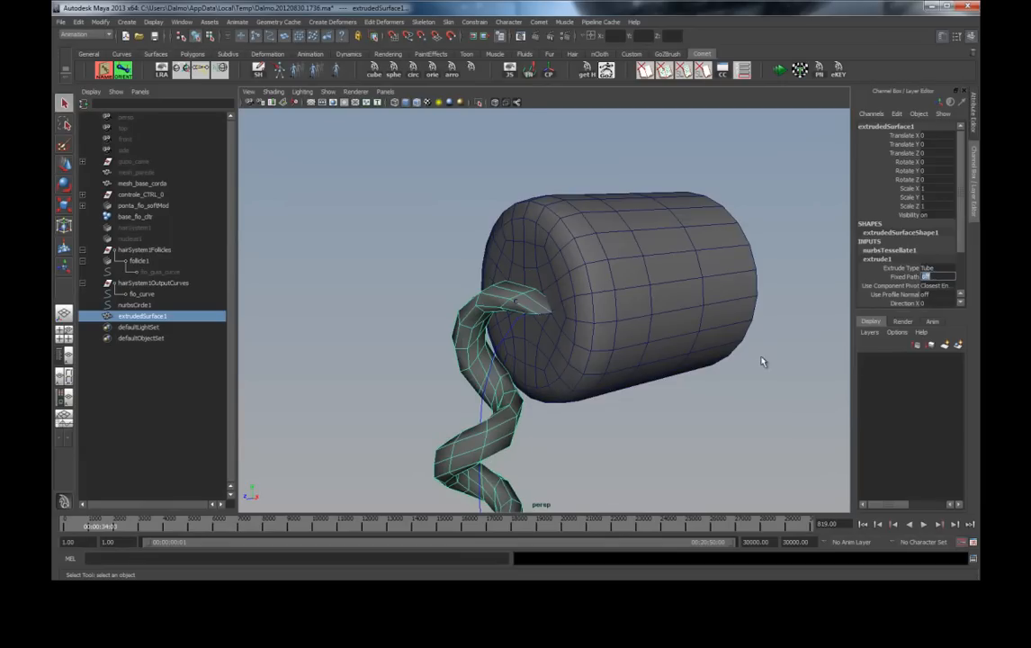
Step: Compare the hanging coil's shape by turning Fixed Path on and back off in the extrude1 input
right_click_drag(763, 362, 606, 383, "alt")
middle_click_drag(606, 383, 599, 197, "alt")
middle_click_drag(601, 311, 616, 191, "alt")
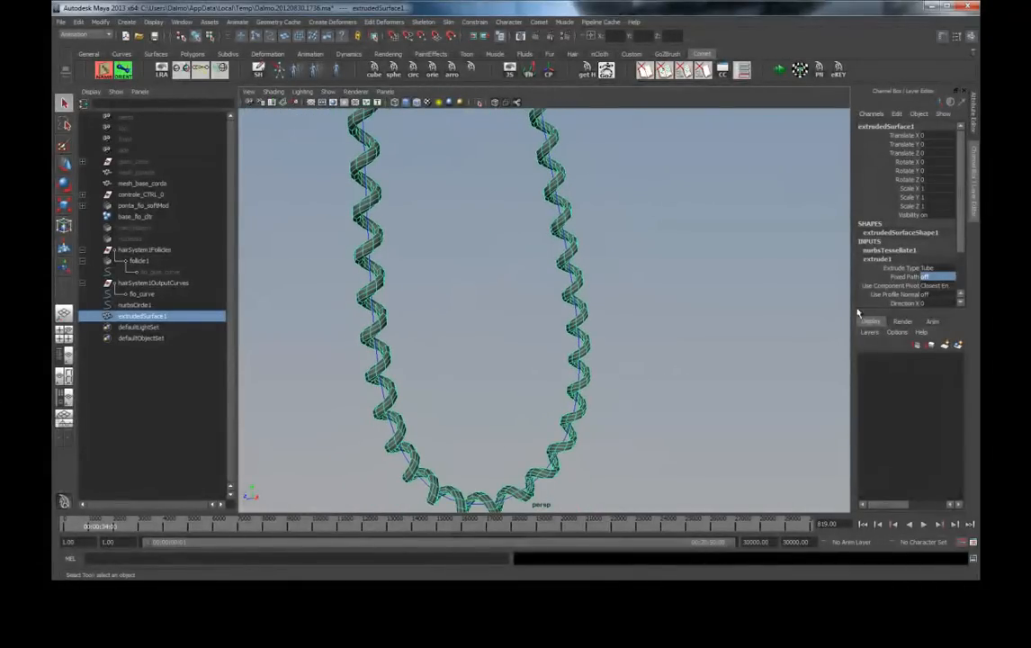
key("Return")
left_click(936, 285)
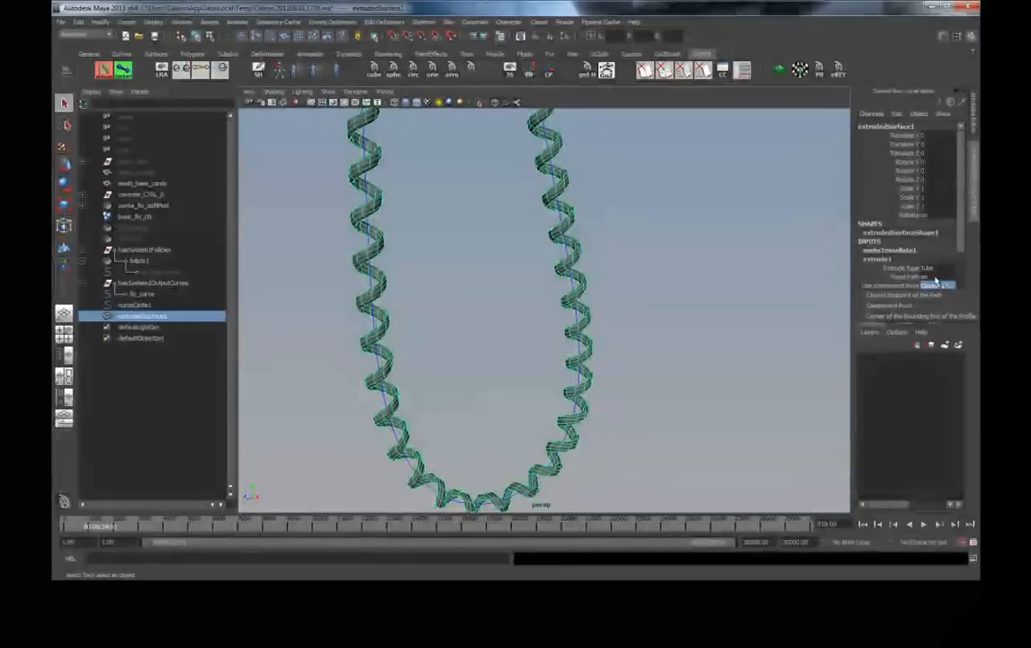
left_click(933, 277)
key("Return")
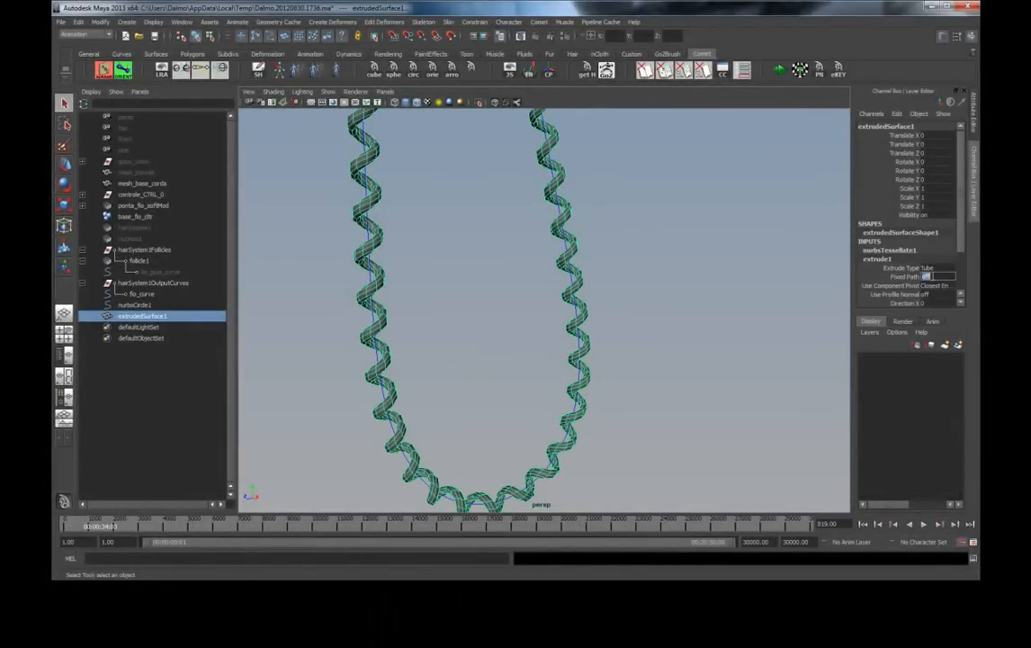
Step: Select controle_CTRL, reset its Translate Z and Rotate X, Y and Z to 0, and rewind to frame 1
middle_click_drag(644, 135, 681, 403, "alt")
right_click_drag(682, 403, 456, 195, "alt")
middle_click_drag(525, 171, 536, 254, "alt")
left_click_drag(537, 253, 563, 216, "alt")
left_click(565, 213)
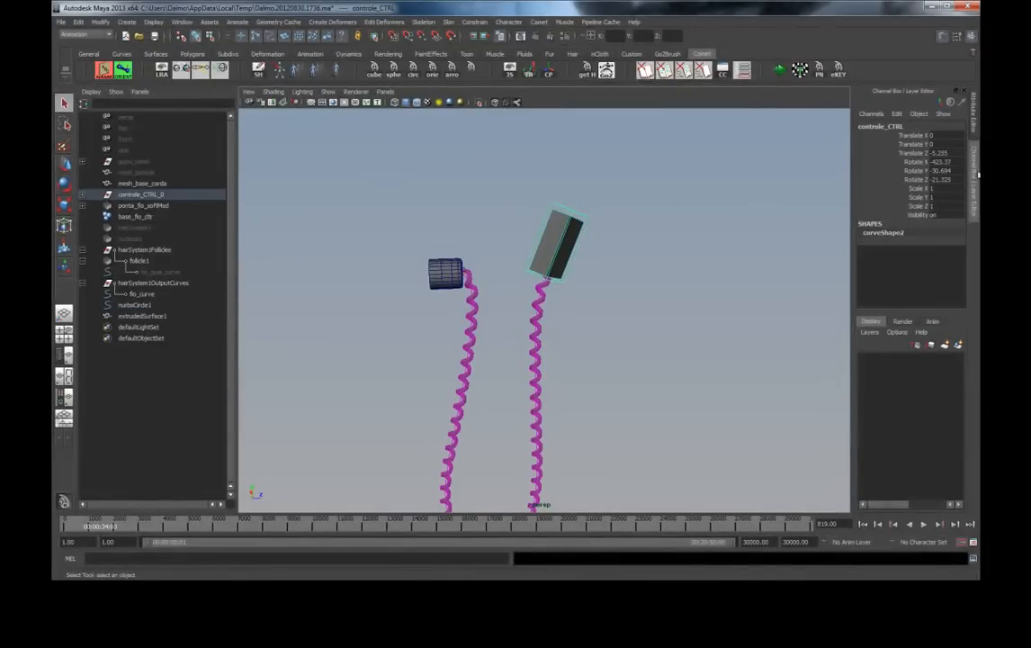
type("0")
key("Return")
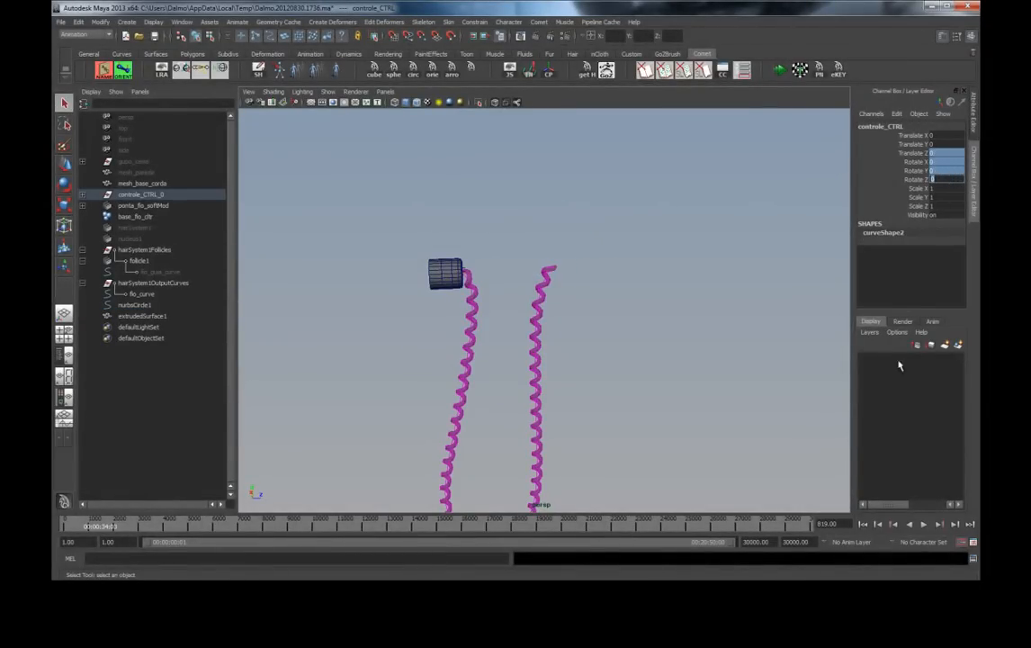
left_click(866, 521)
Step: Restart interactive playback and move controle_CTRL along Z toward the base, by about -5 units, to make the cord hang
middle_click_drag(683, 311, 510, 344, "alt")
left_click(780, 71)
middle_click_drag(711, 171, 643, 180, "alt")
right_click_drag(643, 180, 509, 236, "alt")
key("w")
left_click_drag(709, 273, 427, 292)
middle_click_drag(416, 378, 474, 343, "alt")
right_click_drag(408, 378, 442, 327, "alt")
middle_click_drag(442, 327, 614, 362, "alt")
right_click_drag(585, 315, 602, 290, "alt")
left_click_drag(602, 290, 574, 296, "alt")
Step: Select fio_curve, show its hairSystemShape1 attributes and start interactive playback
left_click(468, 263)
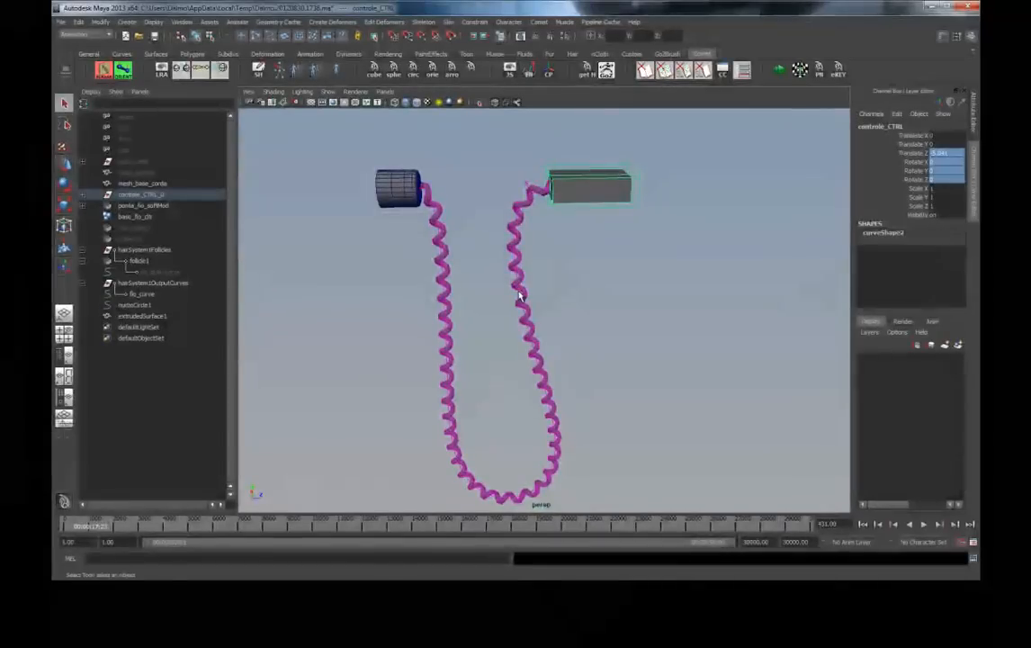
left_click(523, 299)
key("ctrl+a")
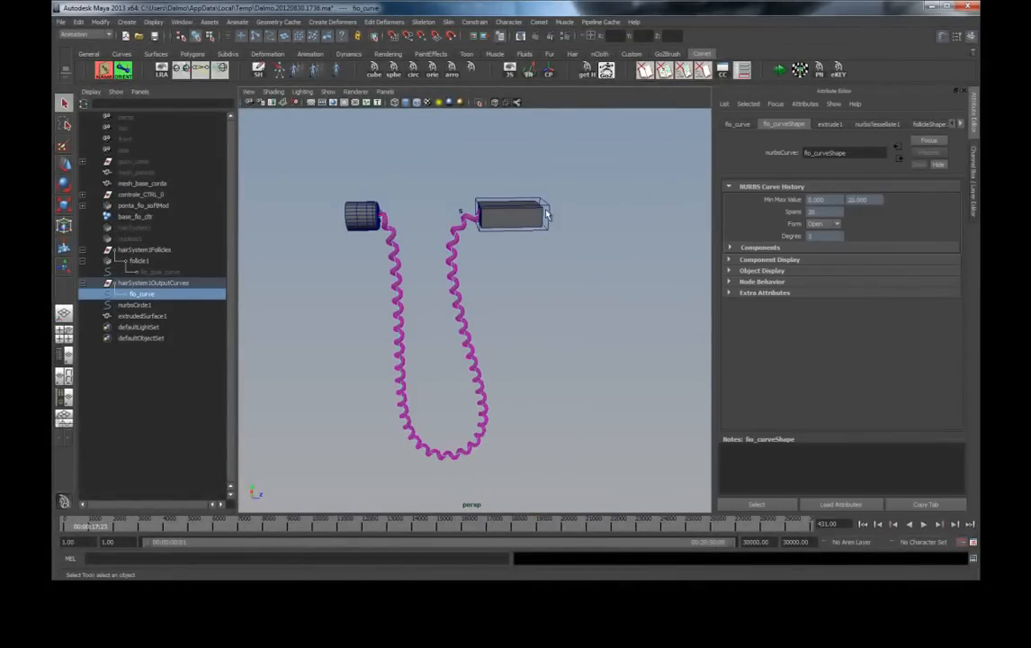
left_click(960, 124)
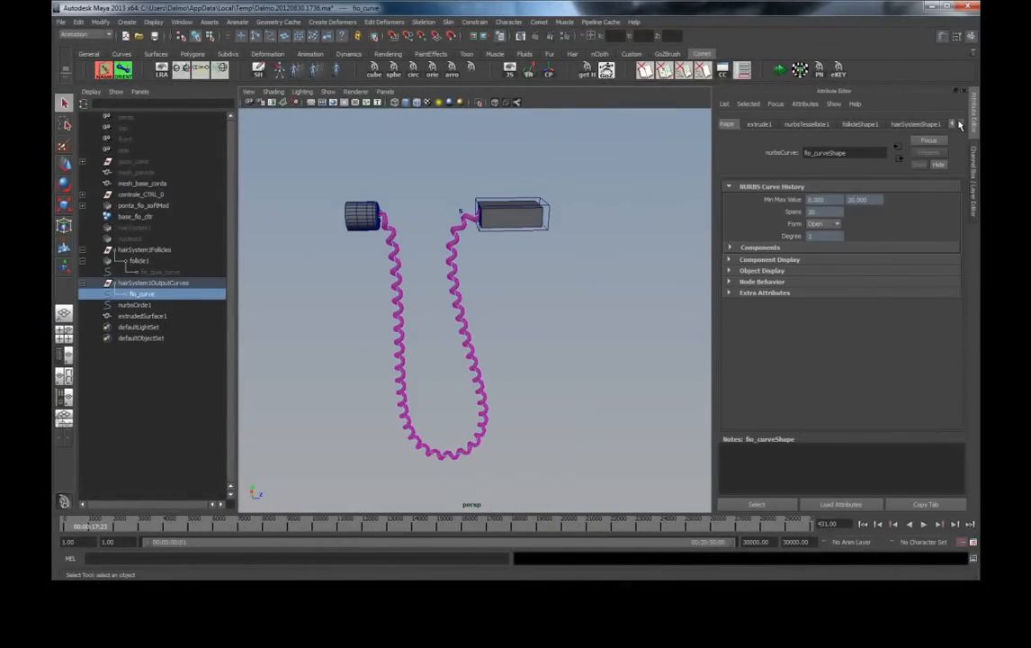
left_click(927, 124)
left_click(779, 70)
Step: Set the hair system's Stretch Resistance to 5, lower it to 1, and examine the whole hanging cord
left_click_drag(958, 292, 953, 226)
double_click(833, 280)
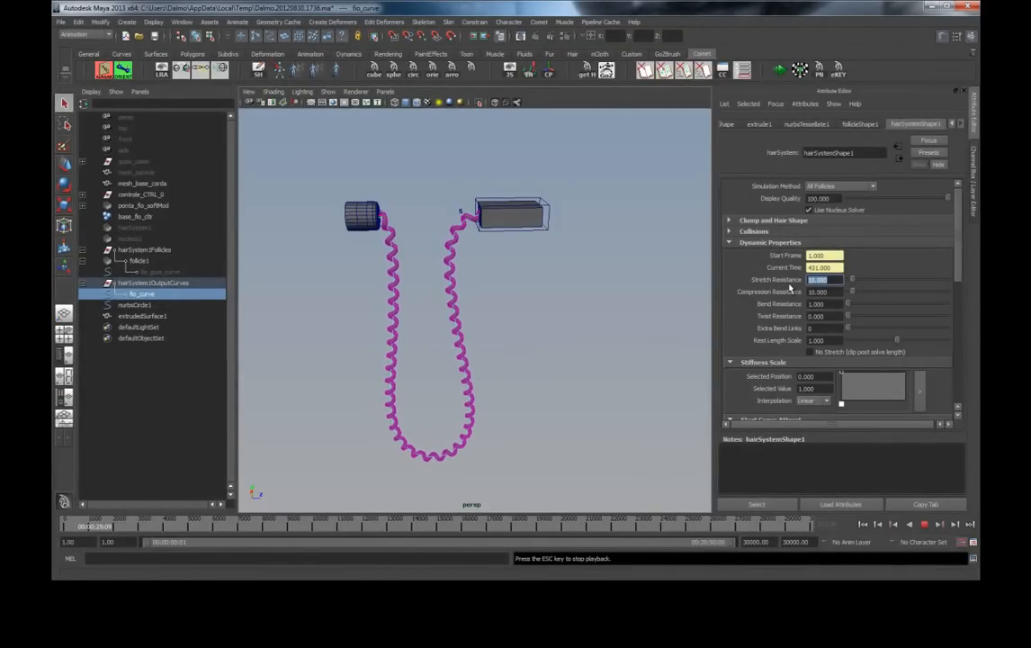
type("5")
key("Return")
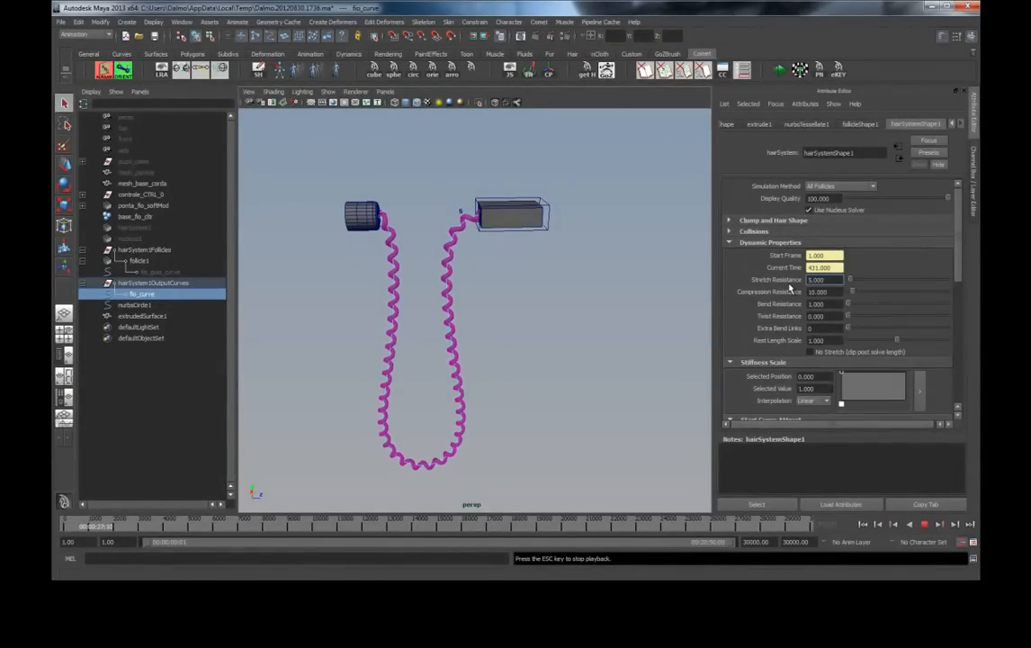
type("1")
key("Return")
right_click_drag(590, 348, 488, 341, "alt")
middle_click_drag(487, 341, 528, 234, "alt")
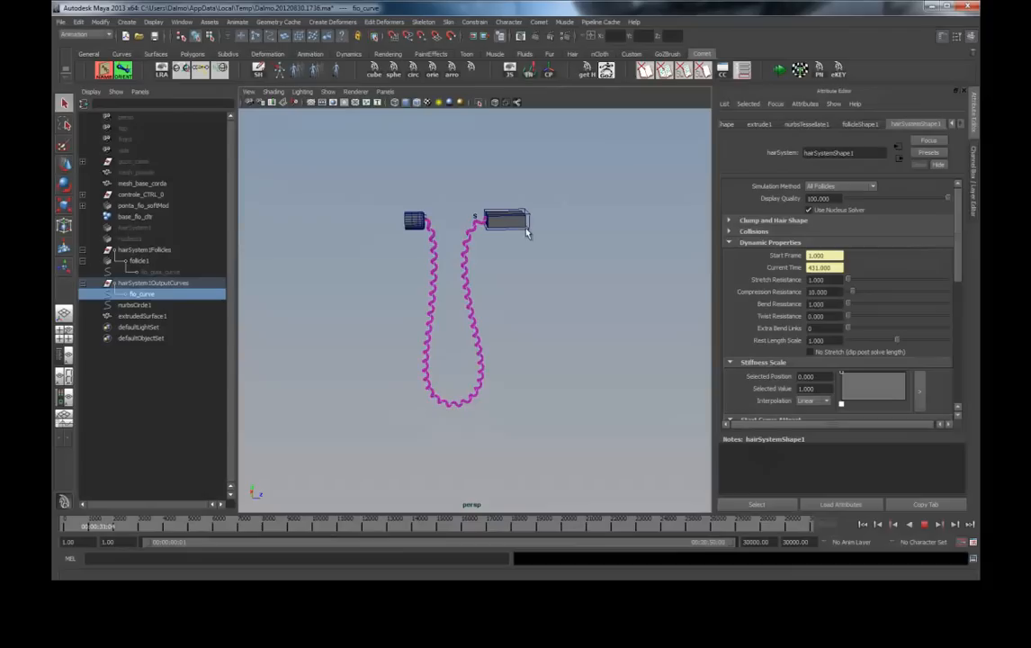
Step: Move controle_CTRL up and away from the base, and set the hair system's Stretch Resistance to 20
left_click(527, 223)
key("w")
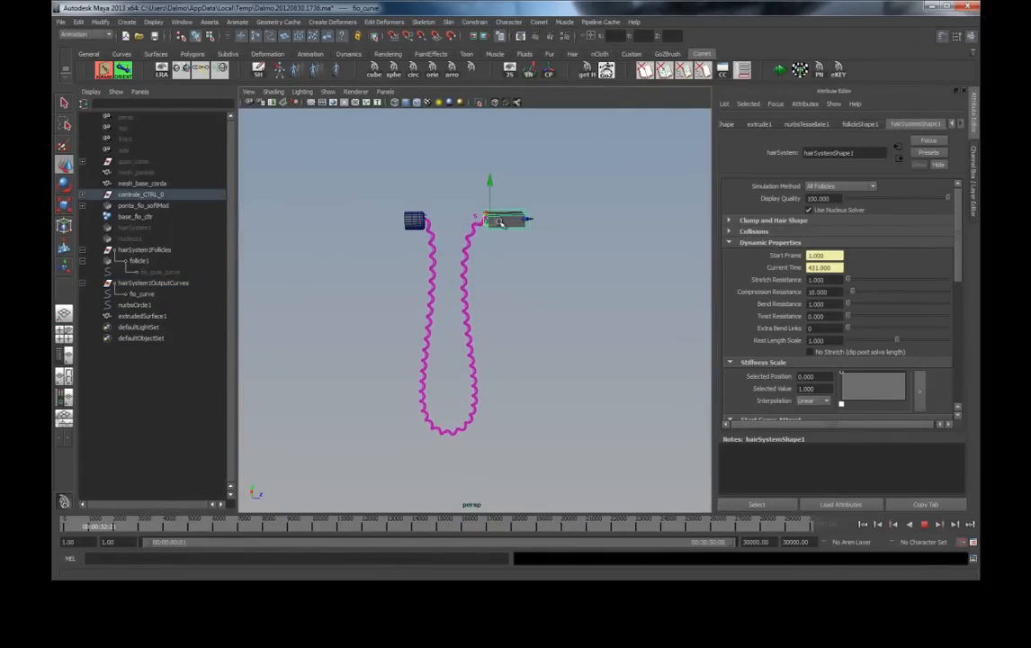
left_click_drag(491, 204, 652, 129)
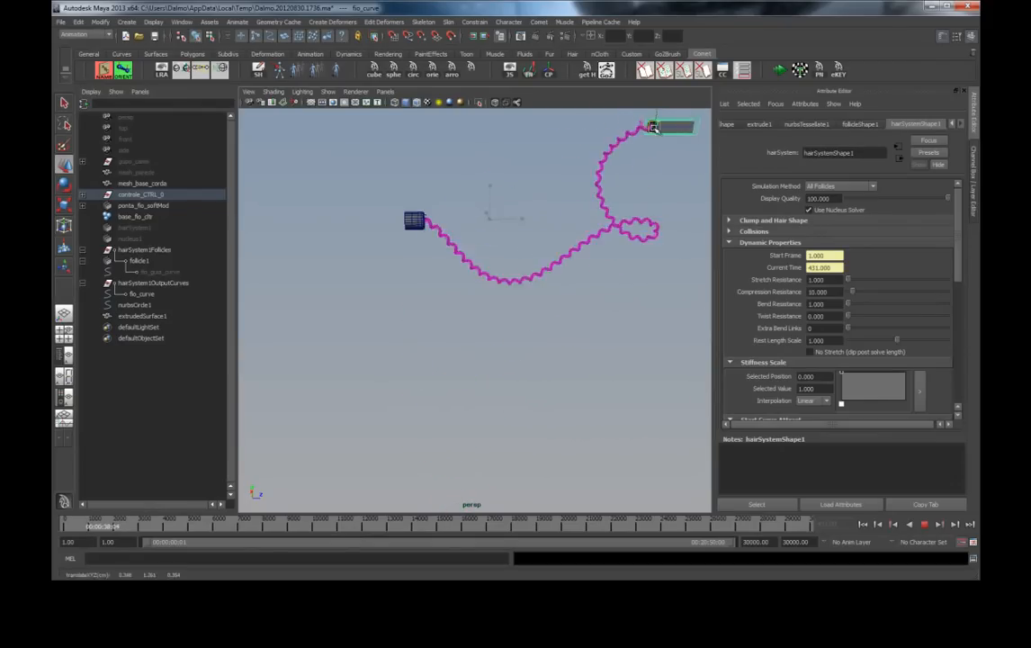
left_click_drag(831, 280, 759, 281)
type("20")
key("Return")
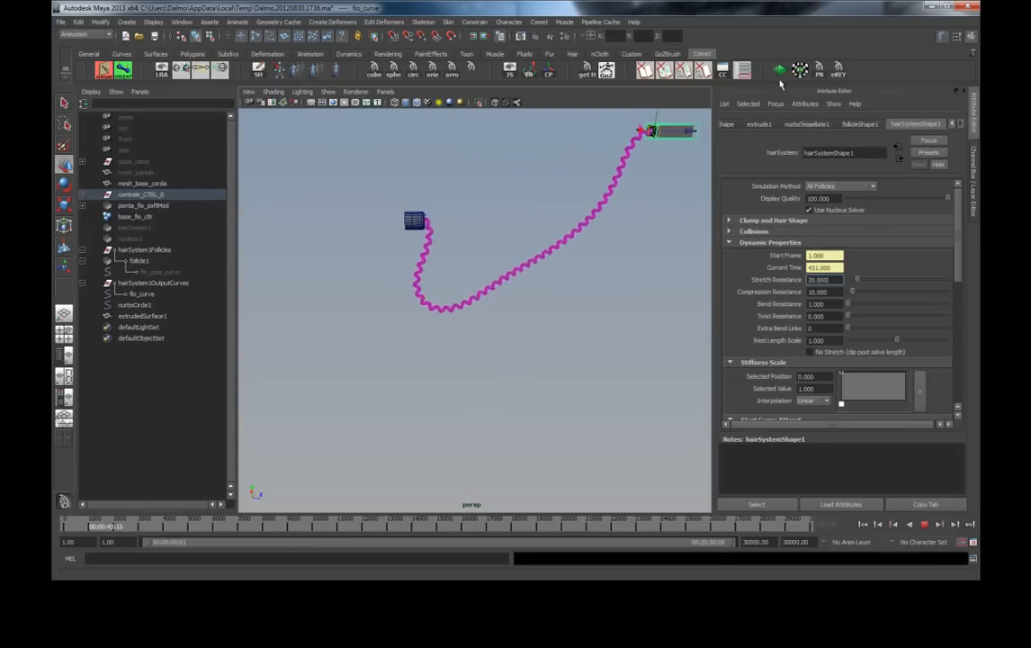
Step: Bring controle_CTRL back down toward the base and set the hair system's Compression Resistance to 15
left_click_drag(651, 131, 585, 237)
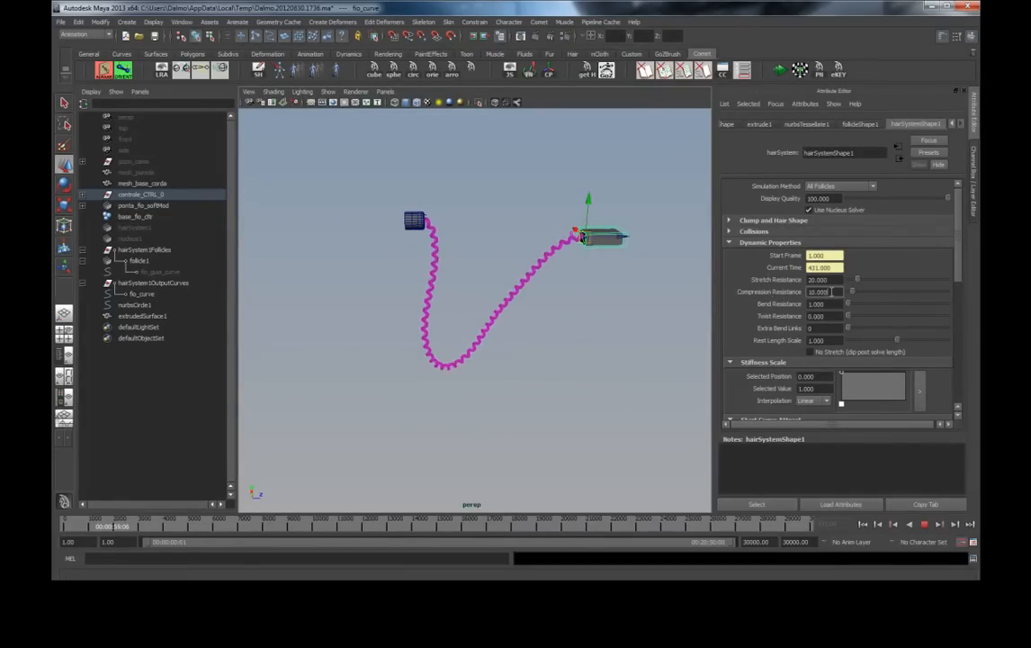
type("15")
key("Return")
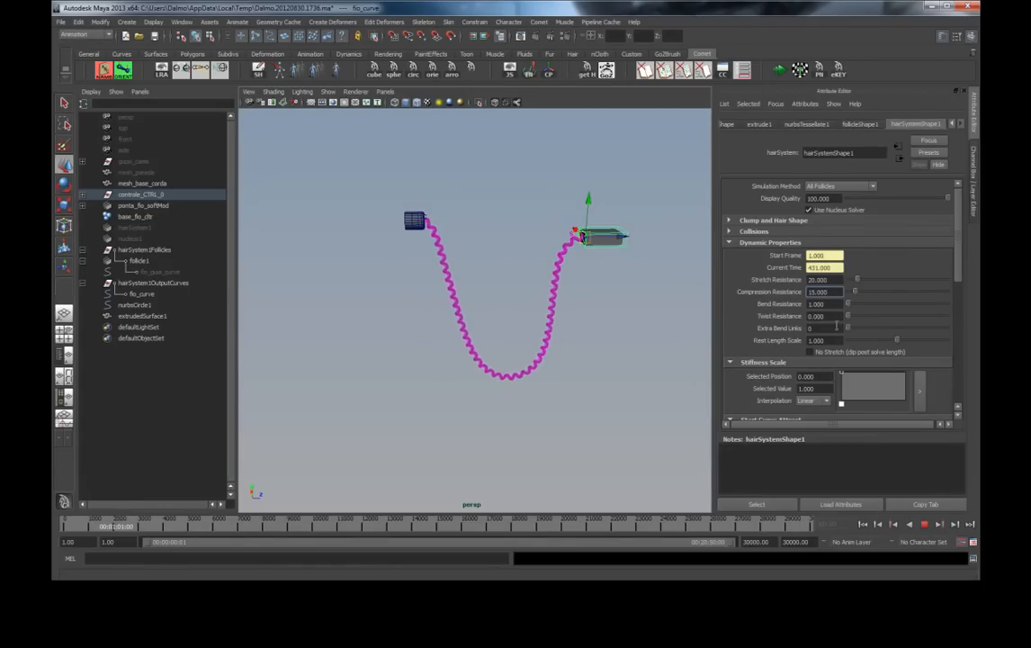
Step: Try a hair system Mass of 0 while moving controle_CTRL away from the base, and restore Mass to 1
scroll(834, 336, "down", 2)
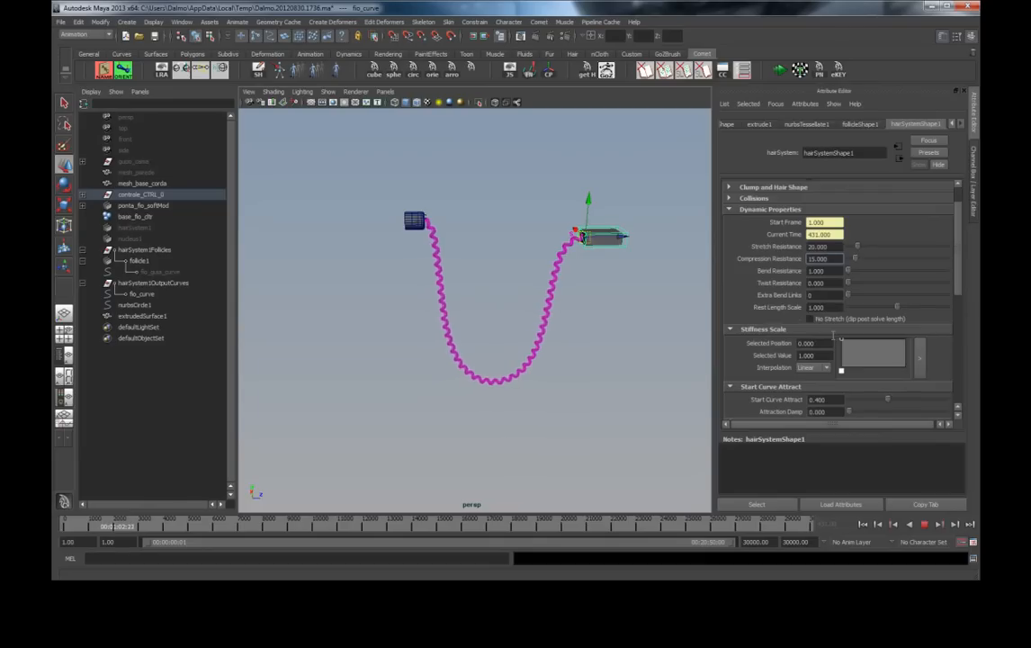
scroll(747, 310, "down", 2)
scroll(747, 311, "down", 2)
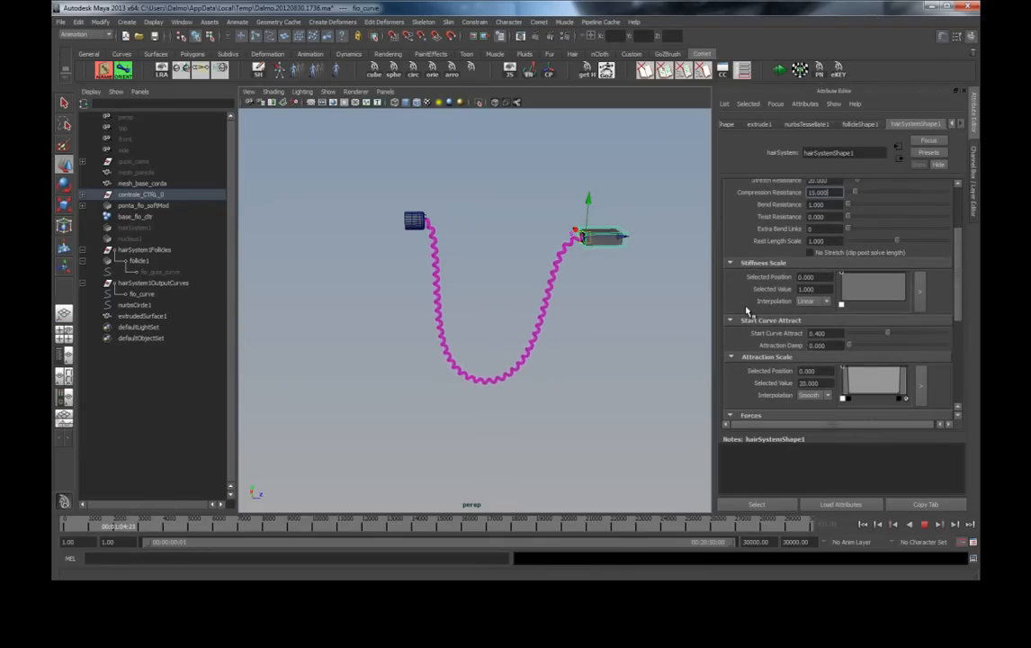
scroll(746, 286, "down", 2)
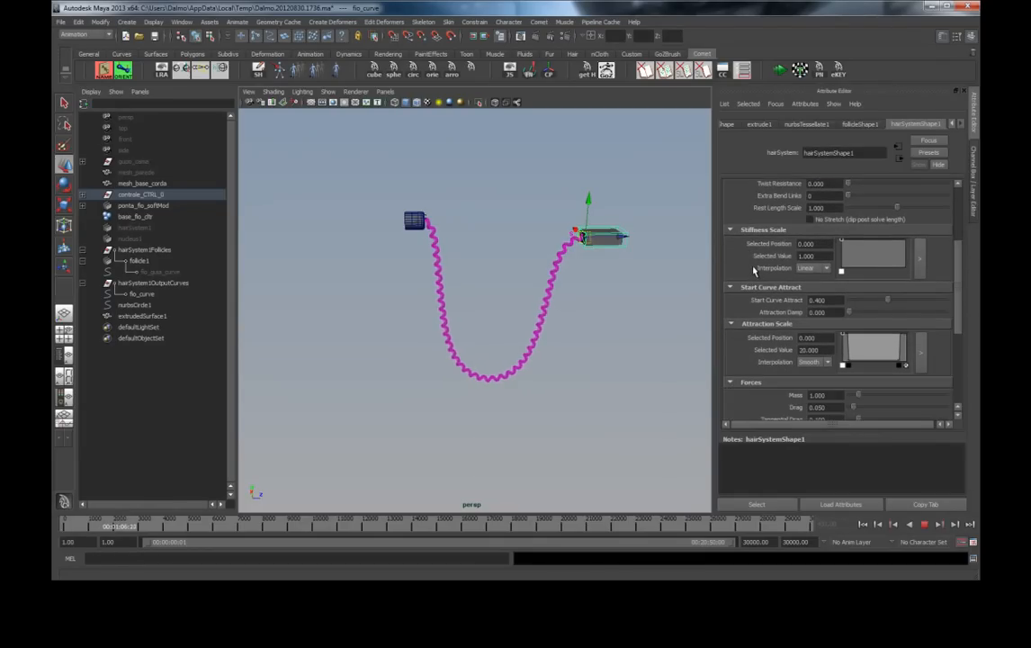
scroll(754, 270, "down", 8)
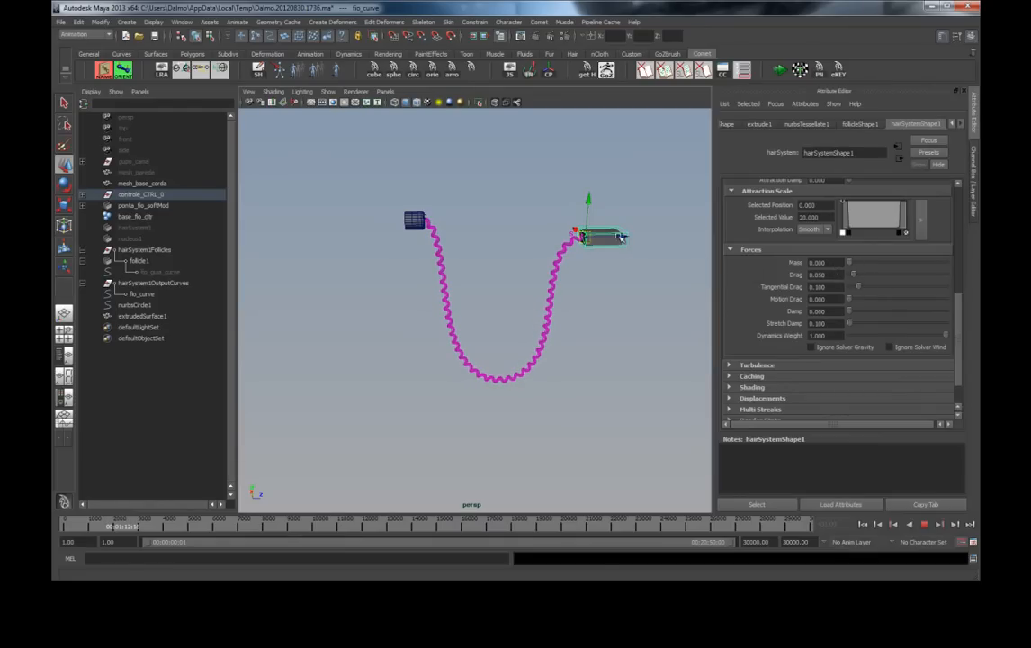
left_click_drag(587, 237, 681, 224)
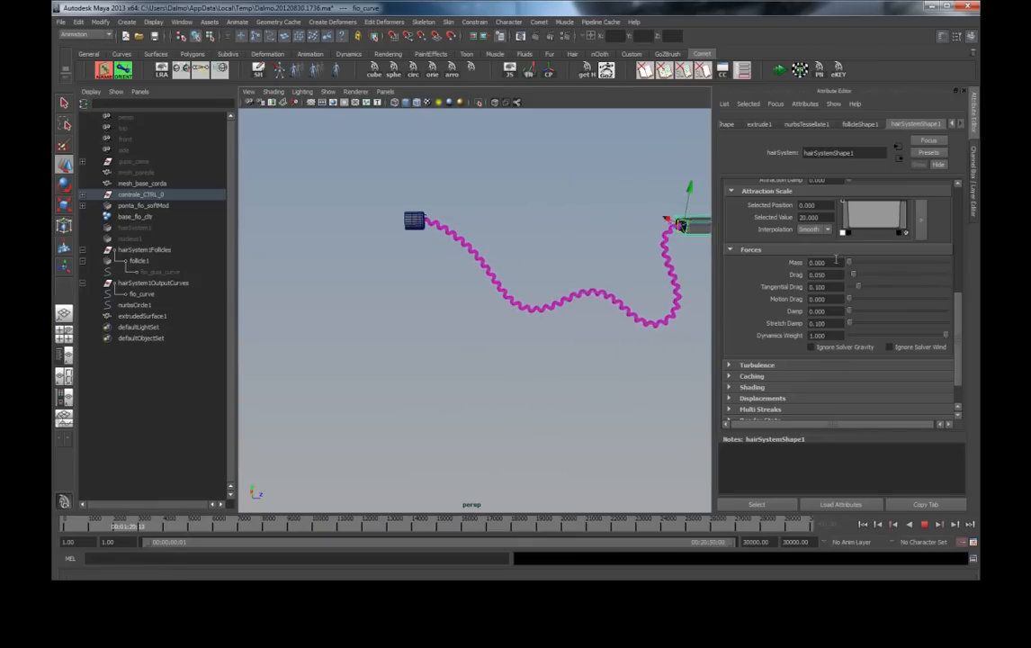
type("1")
key("Return")
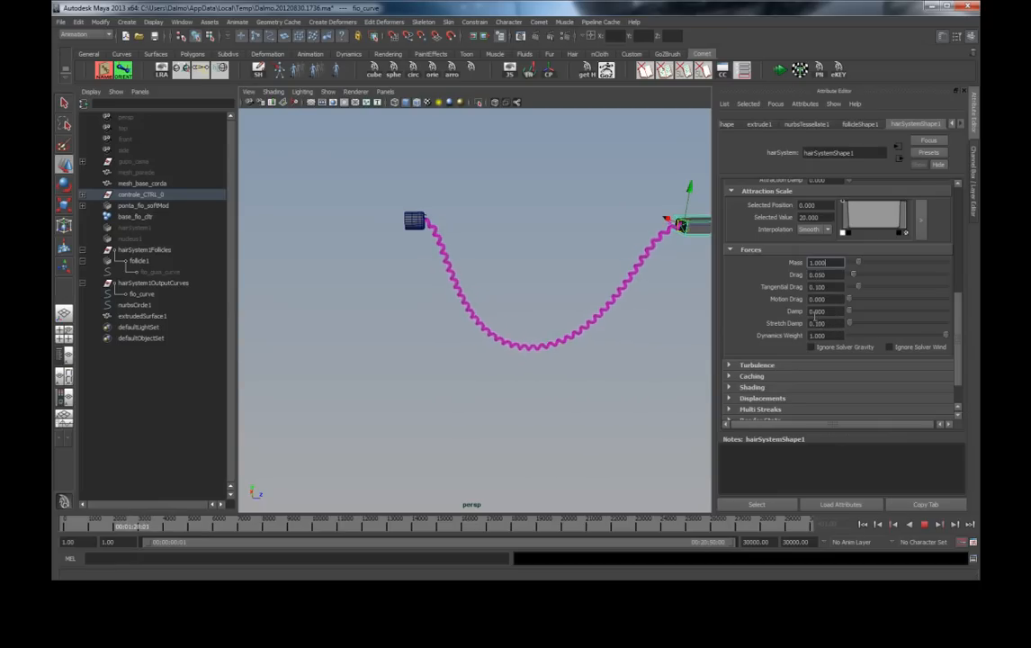
Step: Test Stretch Damp at about 6.2 and at 1 while moving controle_CTRL toward the base, and set it to 0.2
double_click(818, 323)
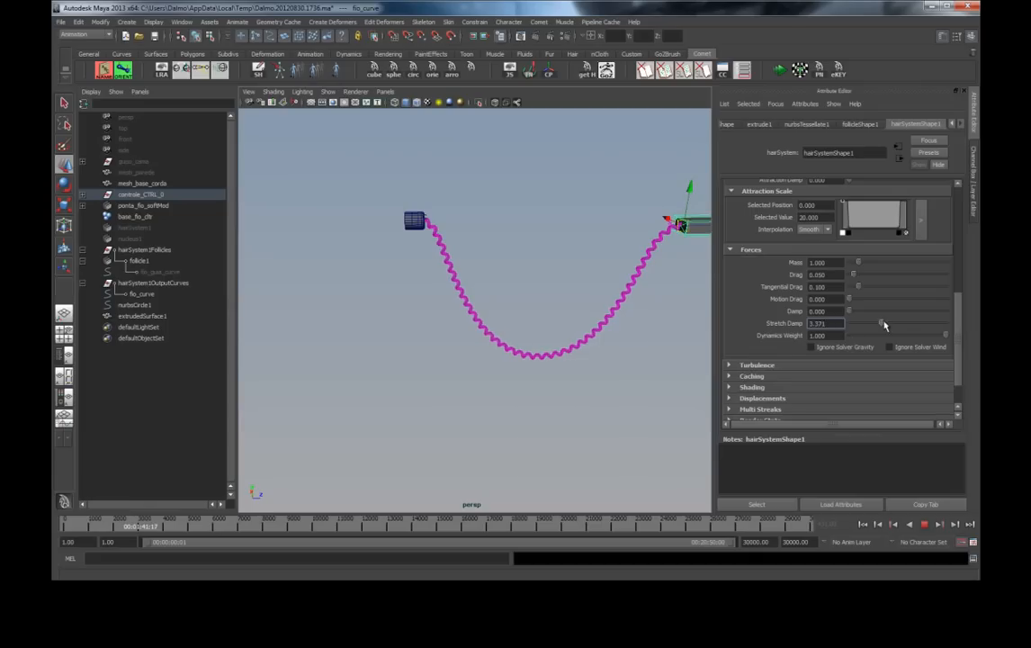
left_click_drag(698, 226, 559, 291)
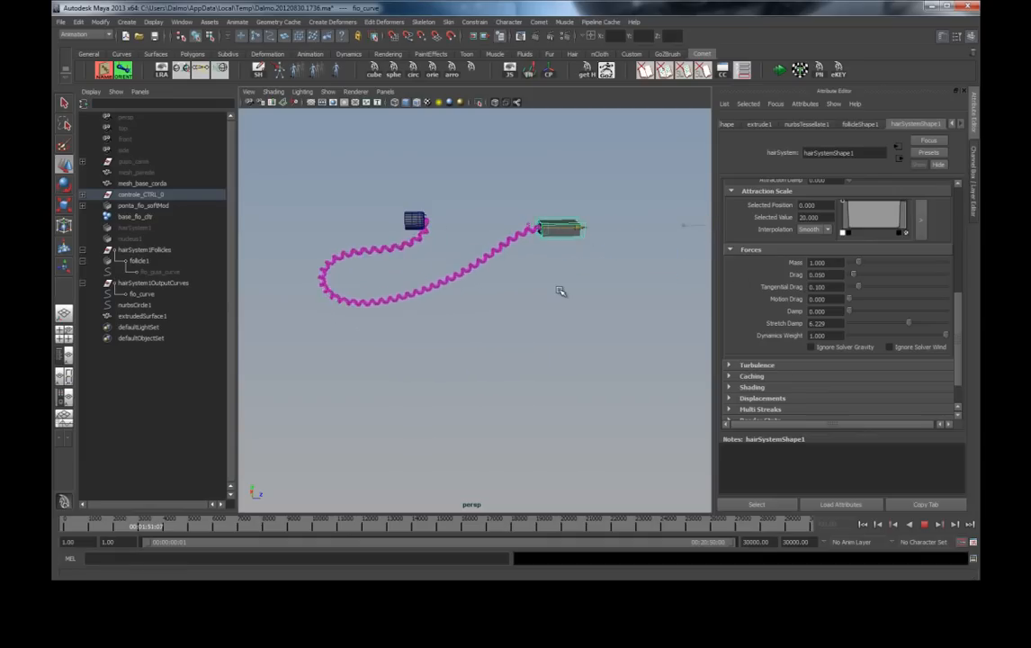
left_click_drag(838, 324, 771, 319)
type("1")
key("Return")
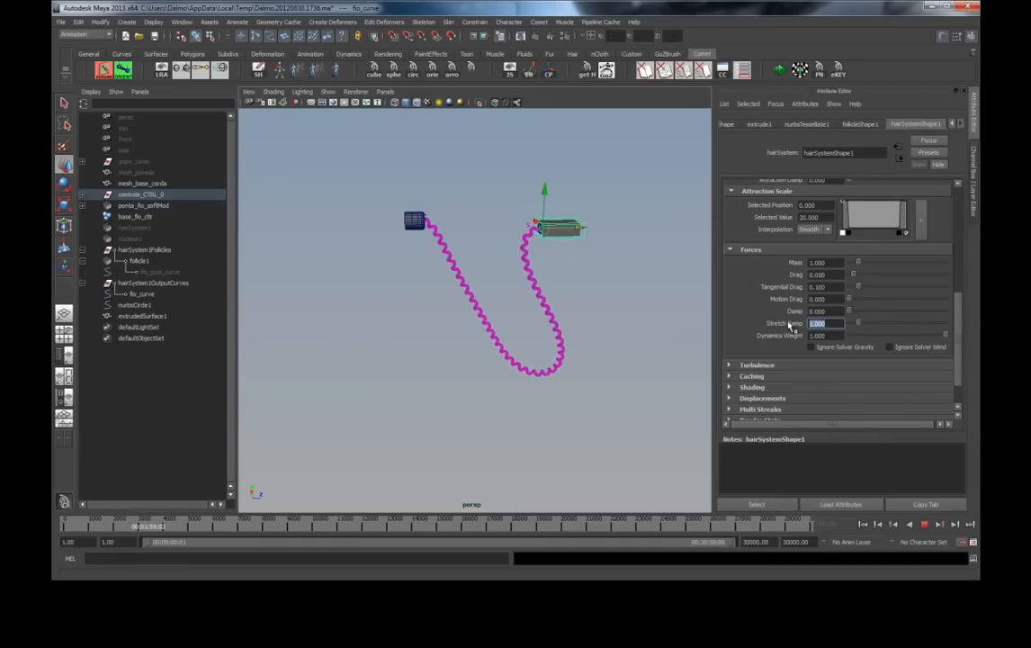
key("Return")
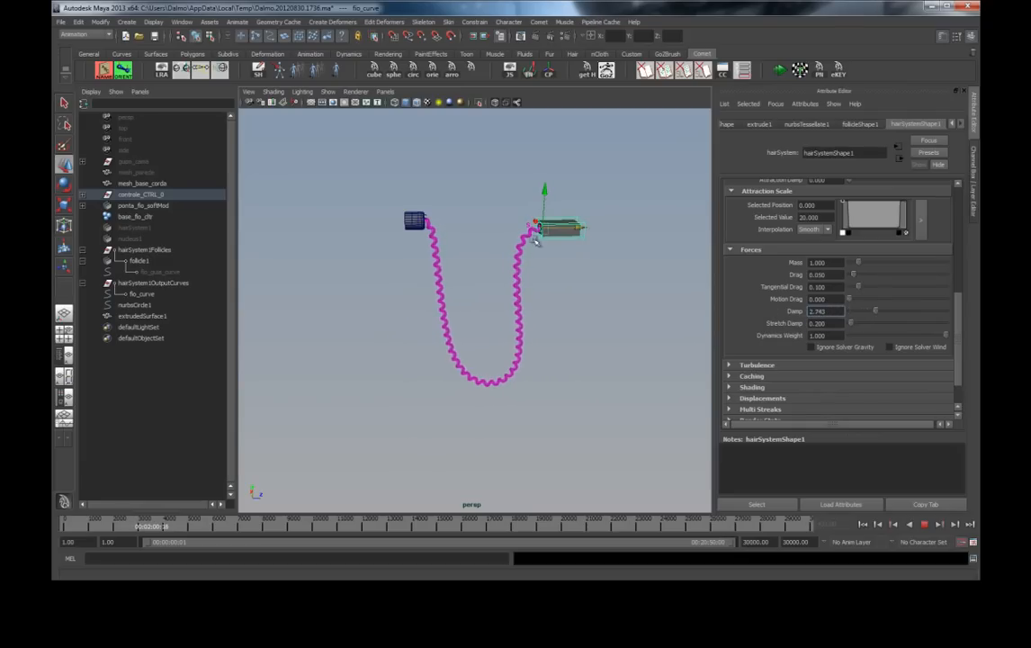
Step: Set the hair system's Damp to 0.05 and swing controle_CTRL up, down and outward to test the cord's motion
mouse_move(545, 231)
left_mouse_down()
mouse_move(636, 191)
mouse_move(638, 221)
mouse_move(643, 196)
mouse_move(497, 108)
mouse_move(612, 289)
mouse_move(608, 355)
mouse_move(515, 202)
mouse_move(559, 240)
left_mouse_up()
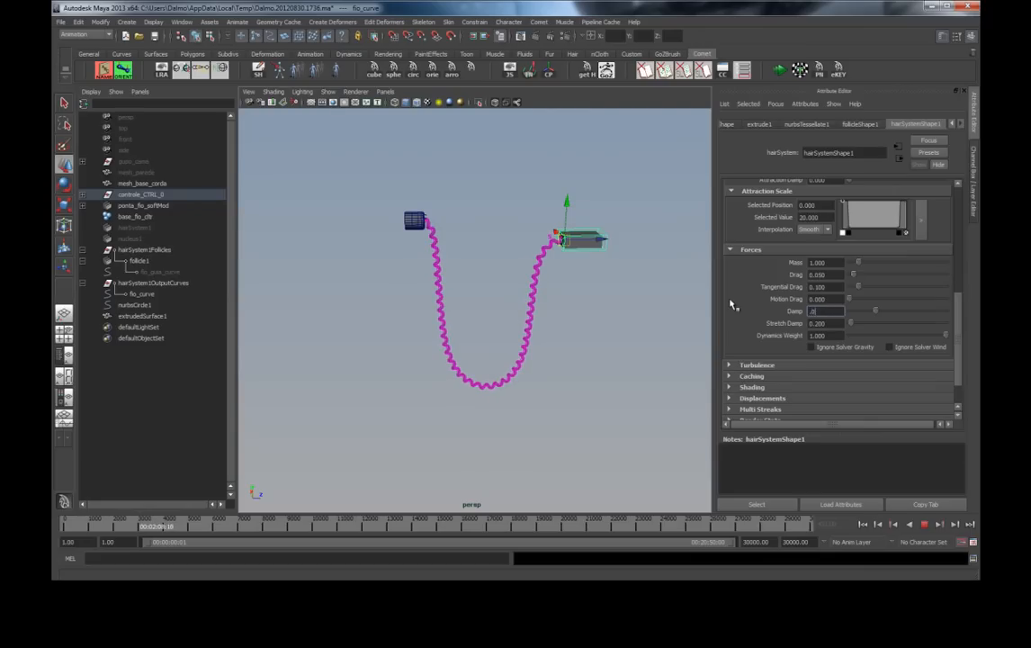
left_click_drag(567, 202, 576, 122)
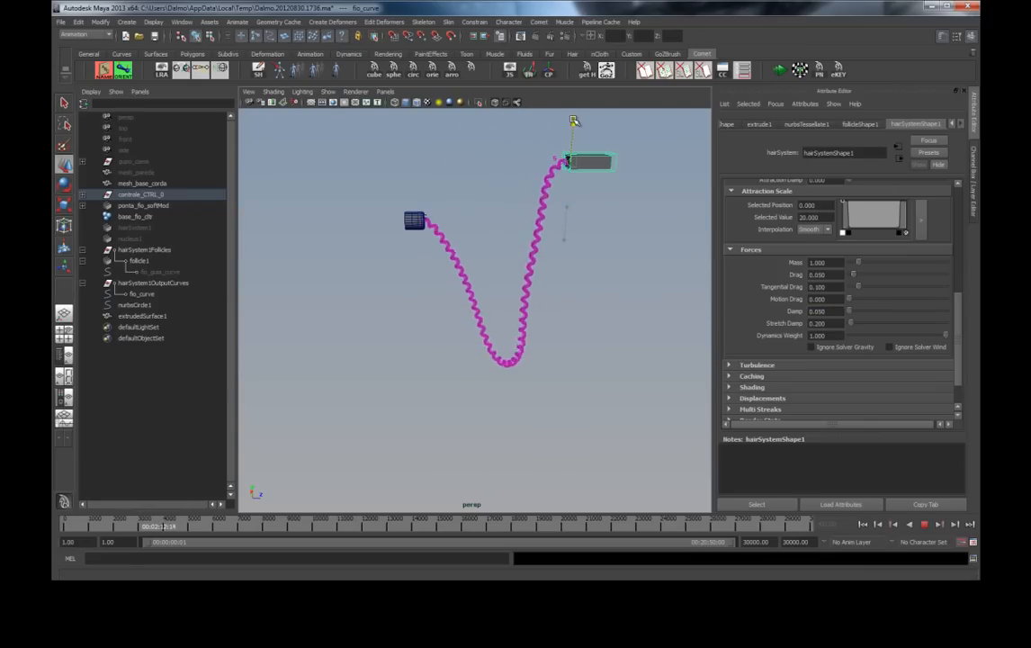
left_click_drag(574, 126, 580, 236)
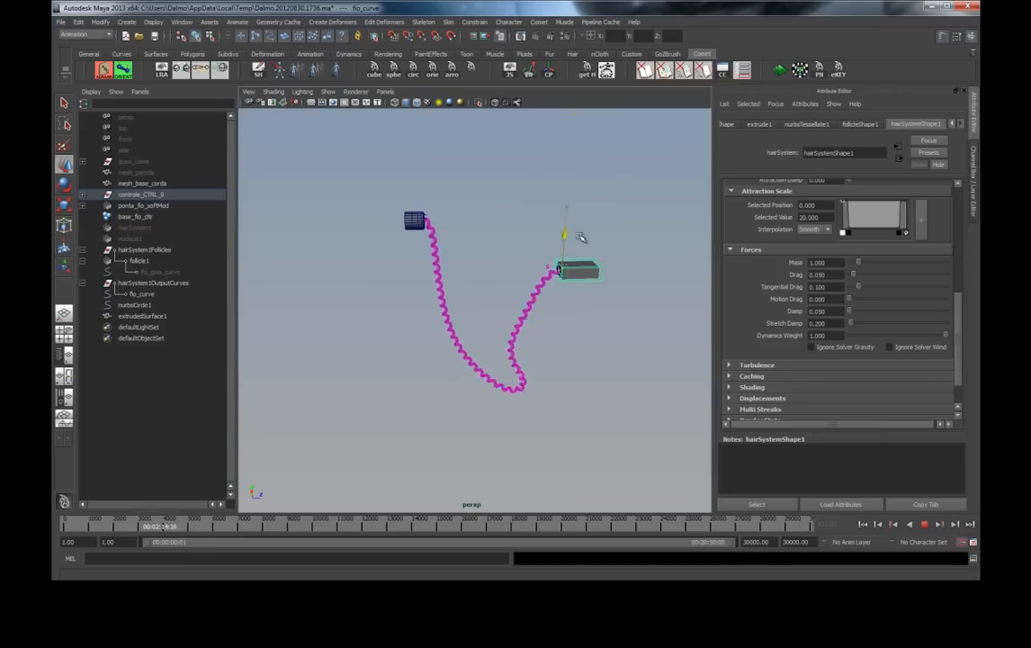
middle_click_drag(587, 310, 573, 234)
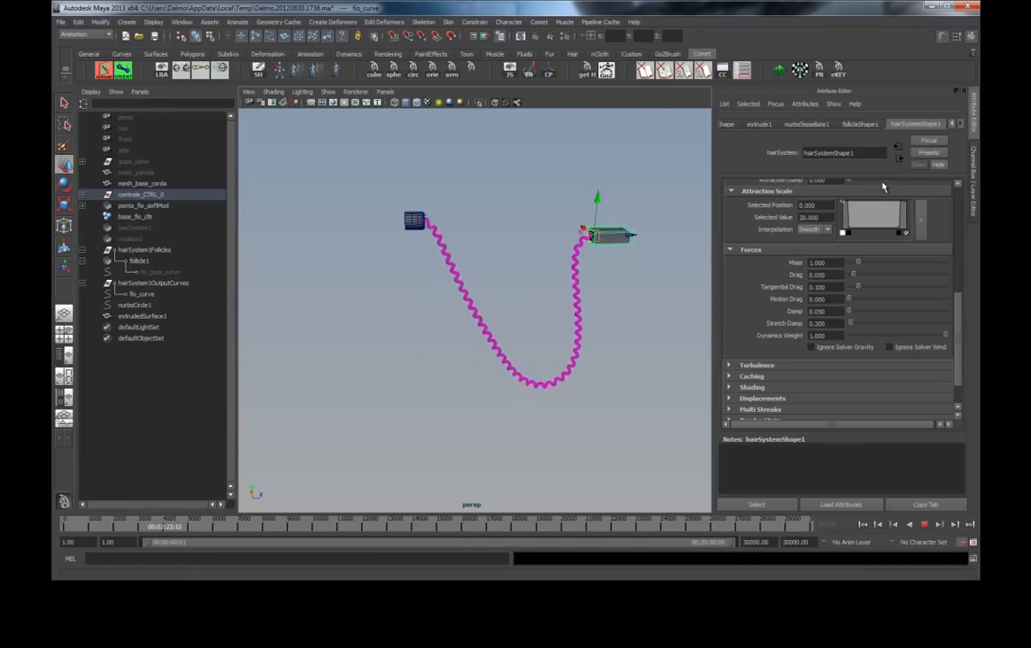
Step: Expand the hair system's collision settings and set Solver Display to Collision Thickness
left_click_drag(959, 322, 957, 218)
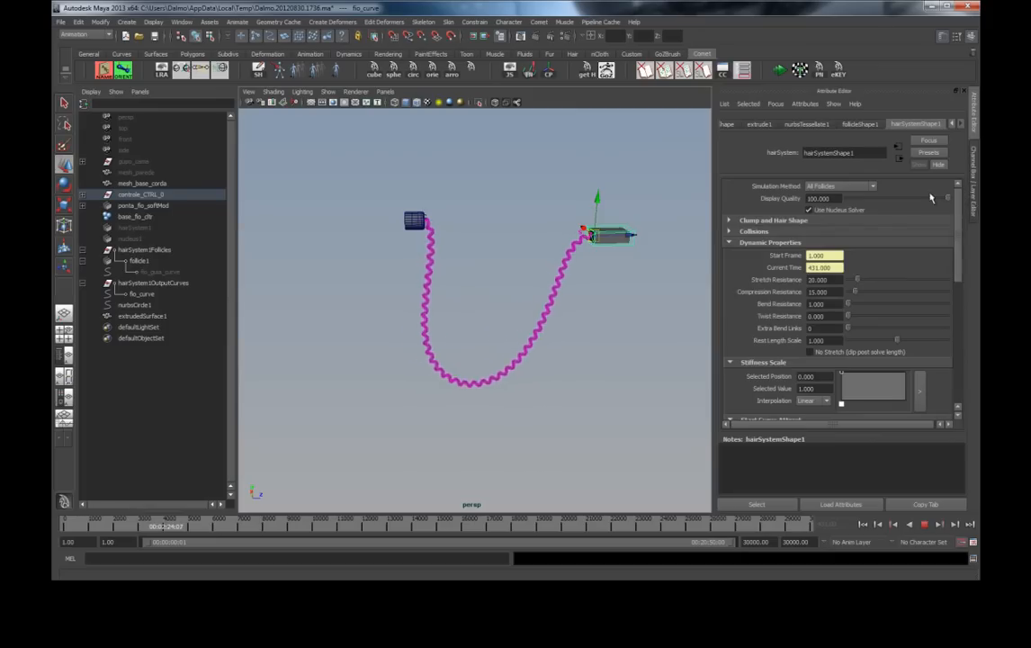
left_click(729, 232)
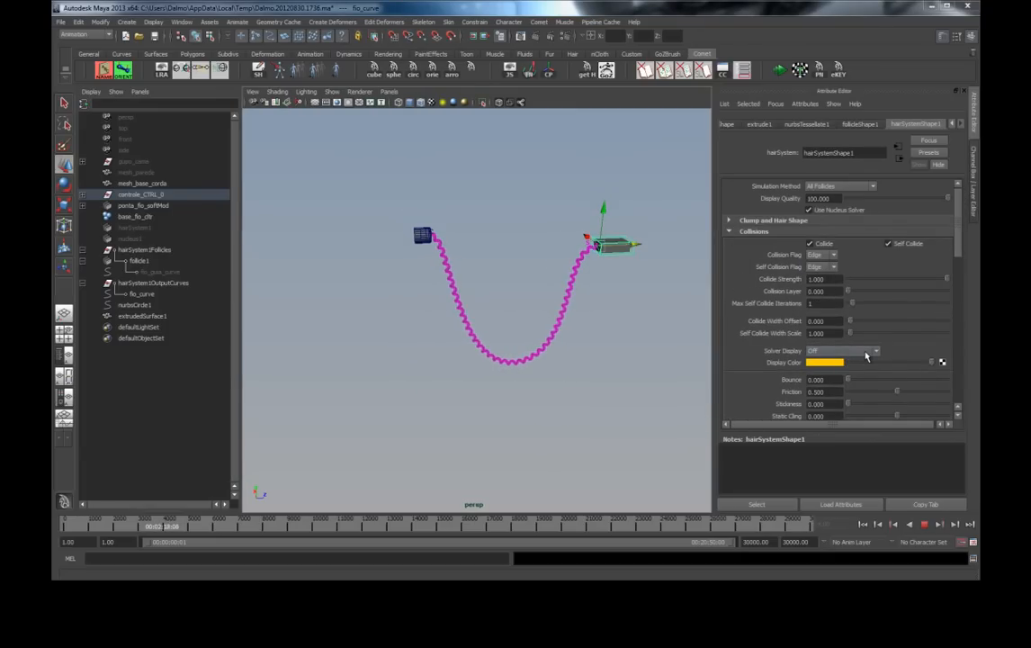
left_click(866, 353)
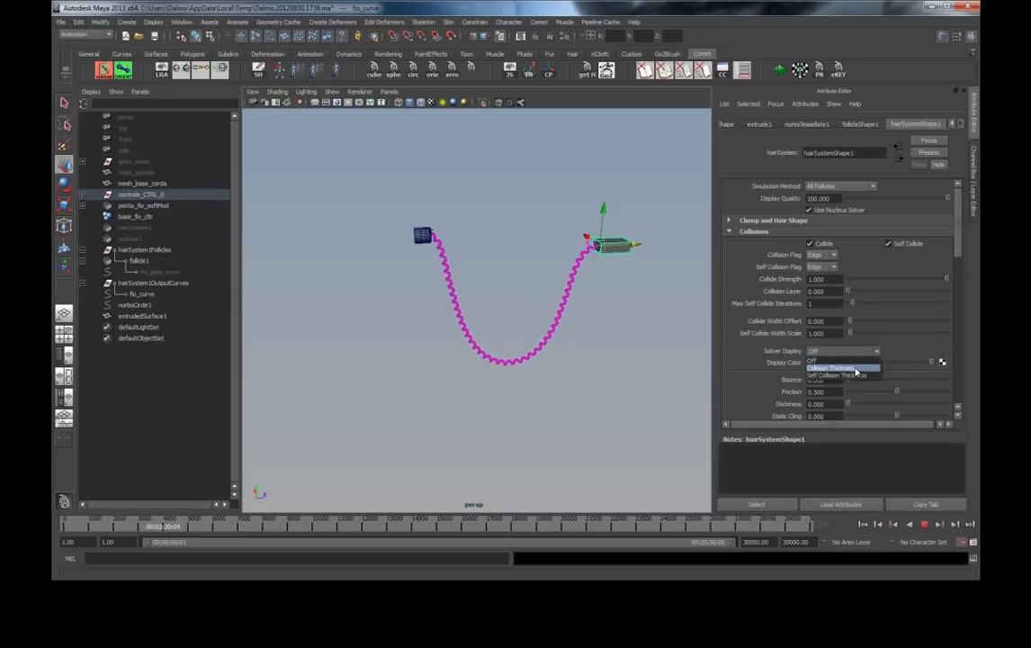
left_click(903, 353)
scroll(870, 315, "down", 2)
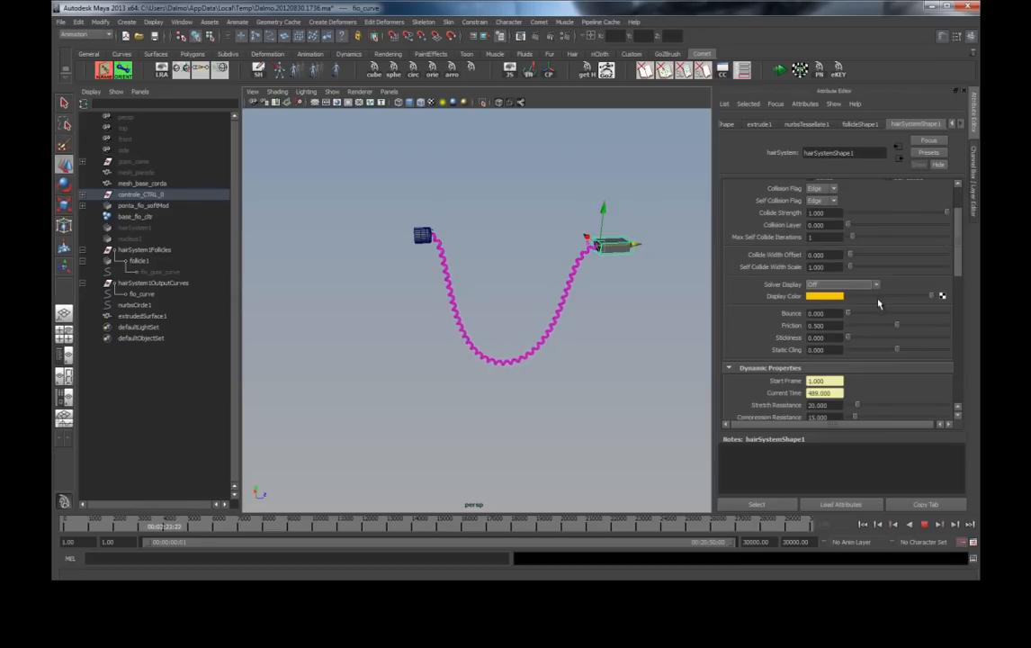
left_click(861, 285)
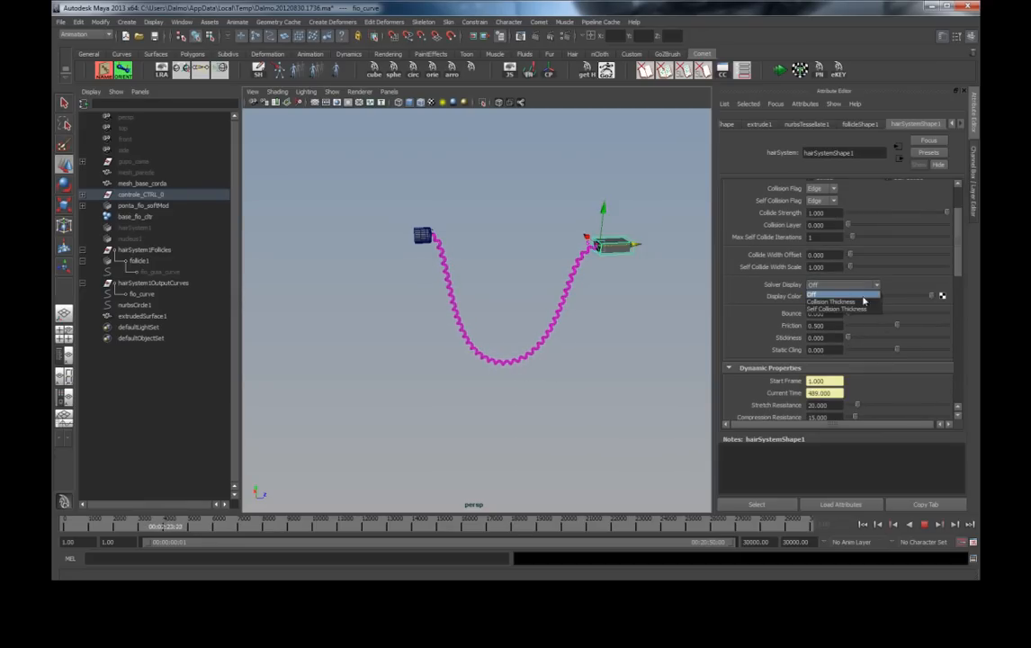
left_click(845, 304)
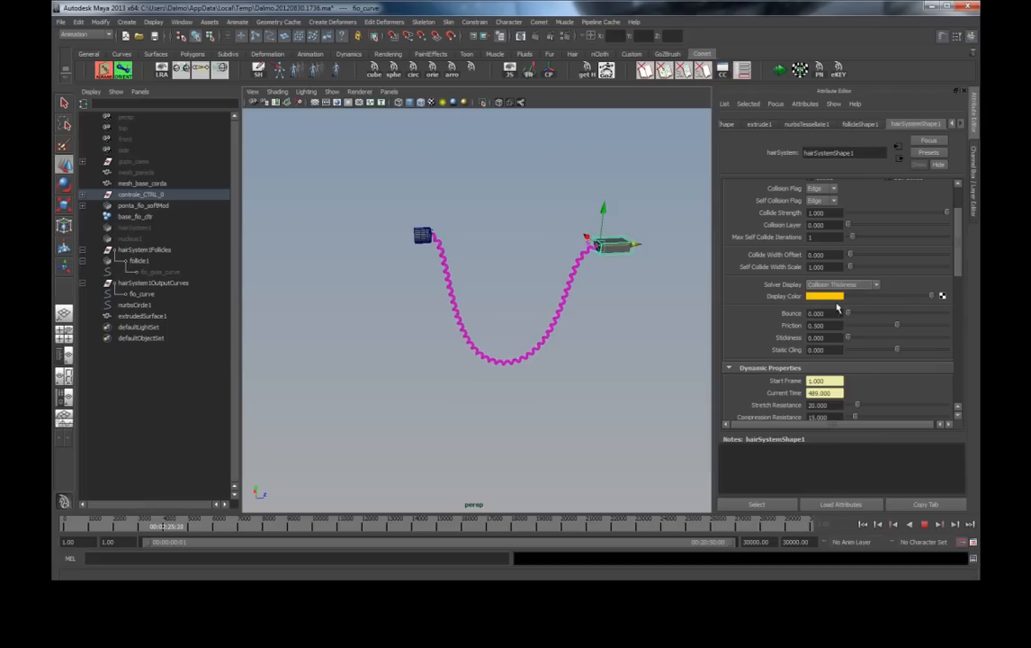
Step: Set Collide Width Offset to 0.5 and move controle_CTRL slightly away from the base to test the collision
left_click(827, 255)
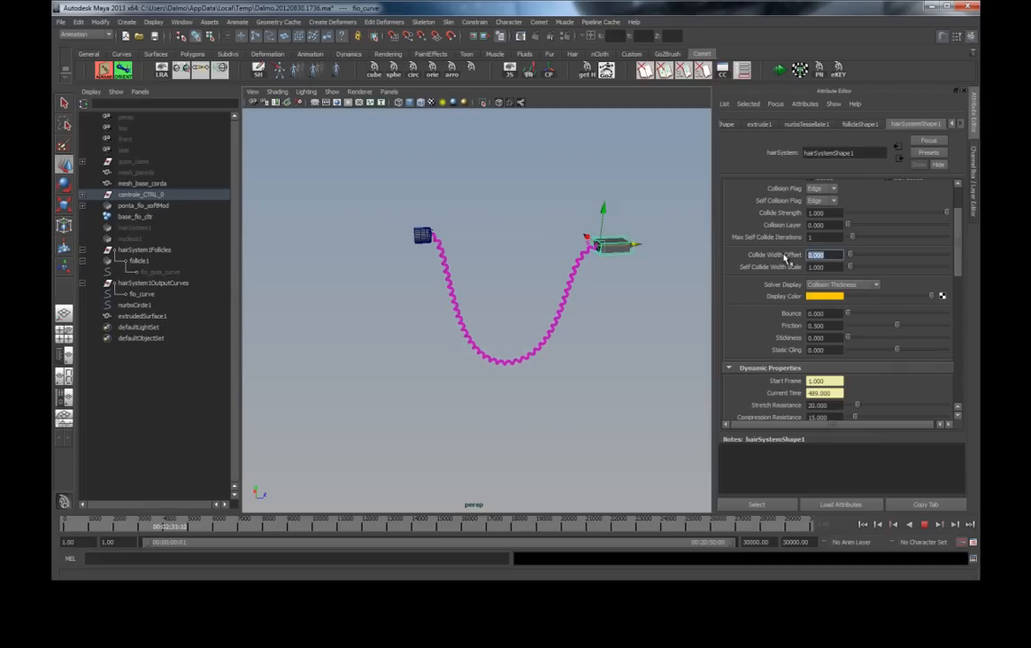
type(".5")
key("Return")
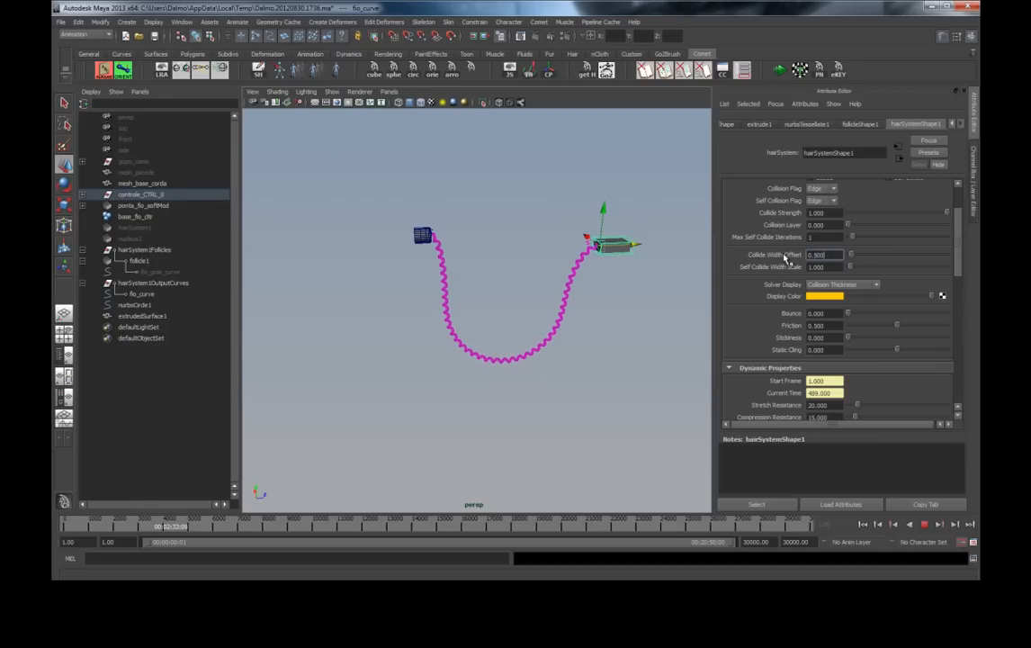
left_click_drag(634, 244, 661, 253)
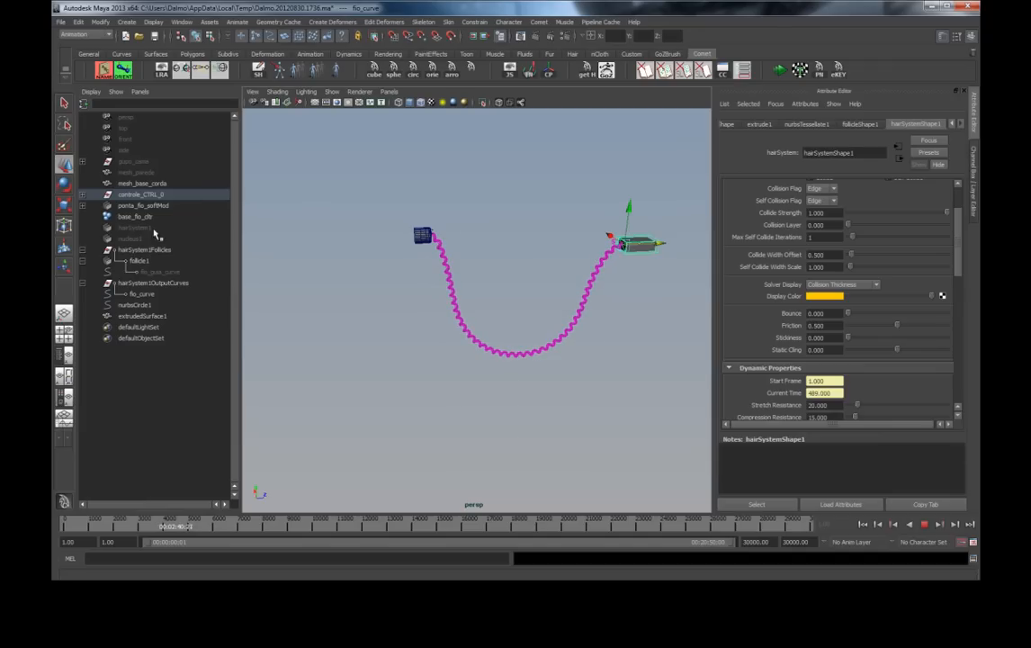
Step: Select hairSystem1 and rewind the simulation to frame 1
left_click(135, 239)
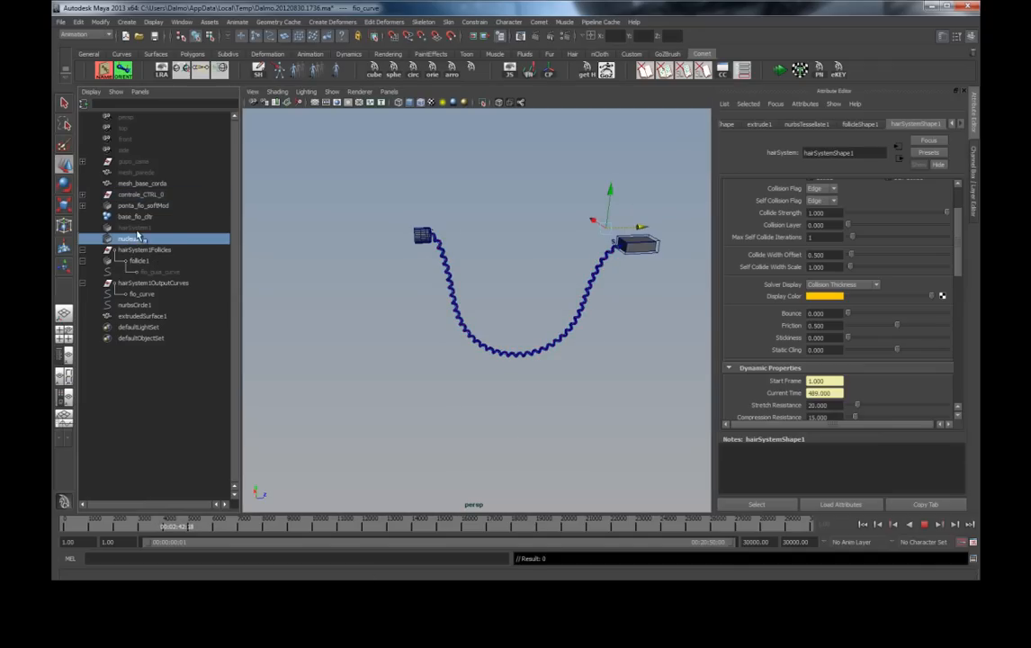
left_click(137, 230)
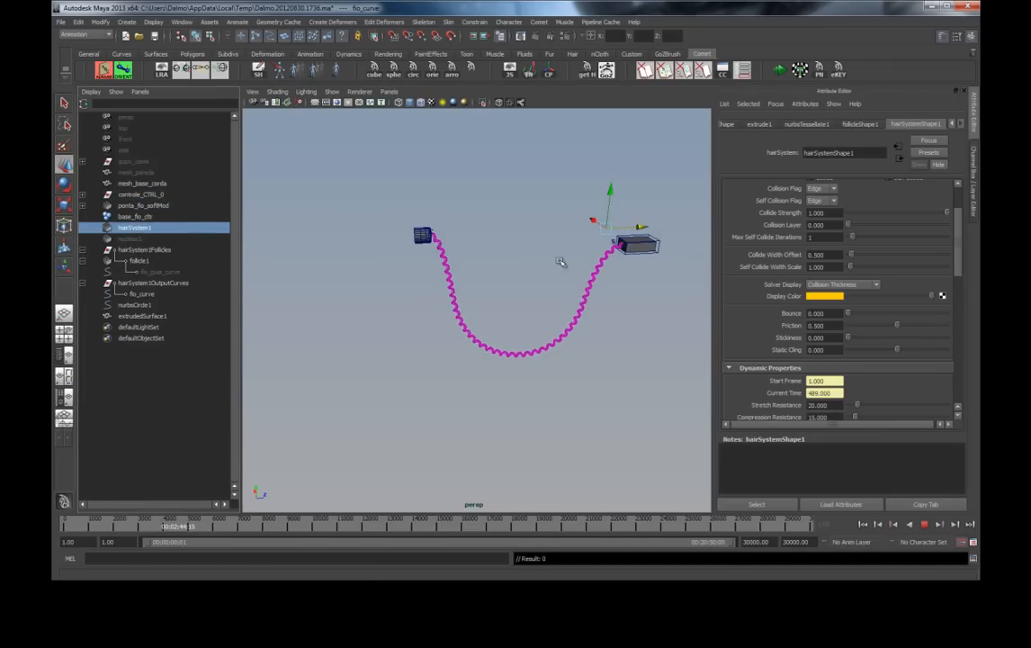
left_click(862, 524)
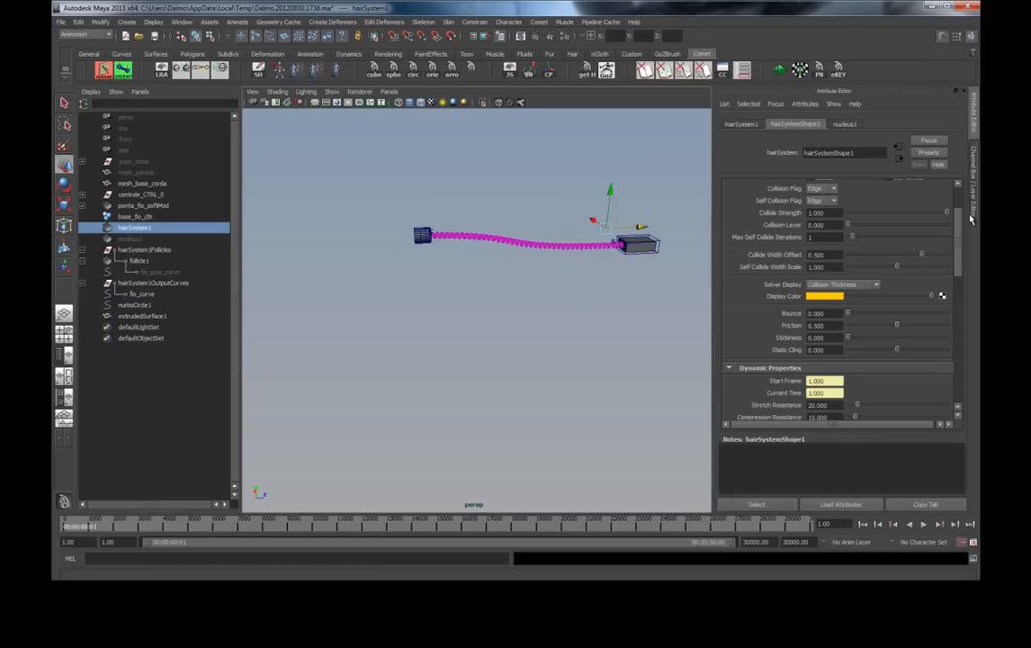
Step: Reset controle_CTRL's Translate X, Y and Z to 0, frame the whole cord and clear the selection
left_click(659, 241)
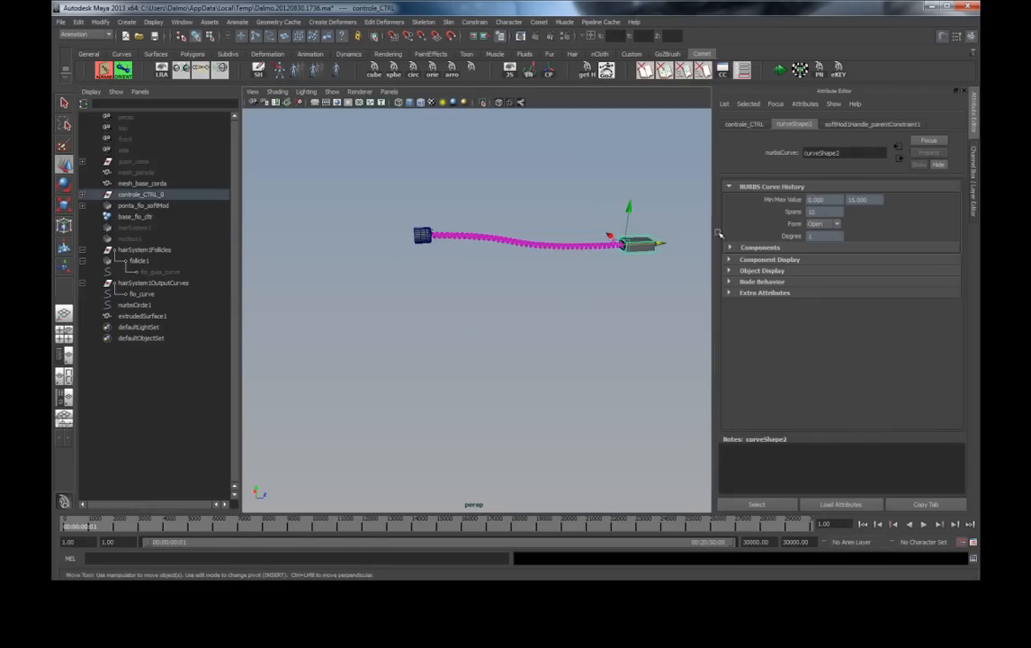
left_click(972, 171)
left_click_drag(946, 135, 947, 161)
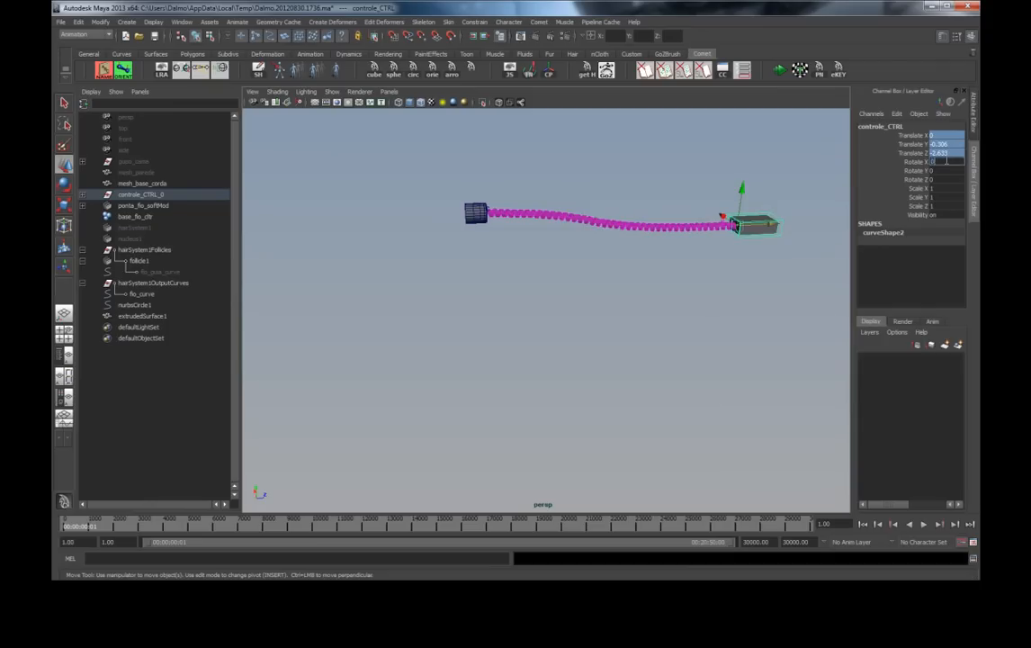
type("0")
key("Return")
middle_click_drag(634, 247, 483, 330, "alt")
mouse_move(502, 317)
right_mouse_down("alt")
mouse_move(520, 310)
mouse_move(495, 322)
right_mouse_up("alt")
left_click(694, 444)
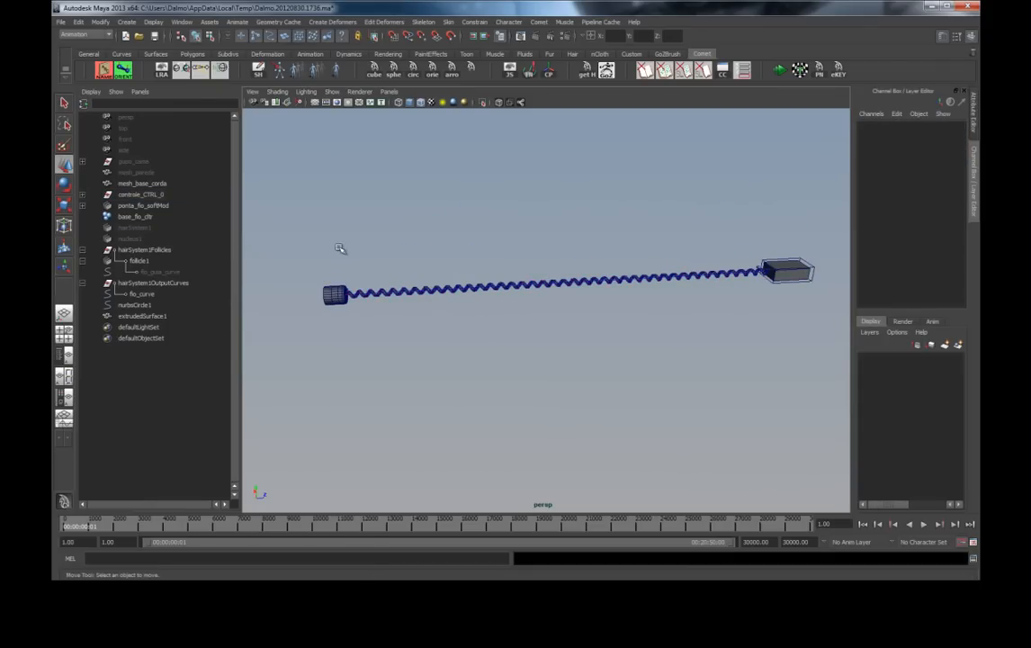
Step: Show hairSystem1 by setting its Visibility to 1
left_click(140, 228)
double_click(925, 215)
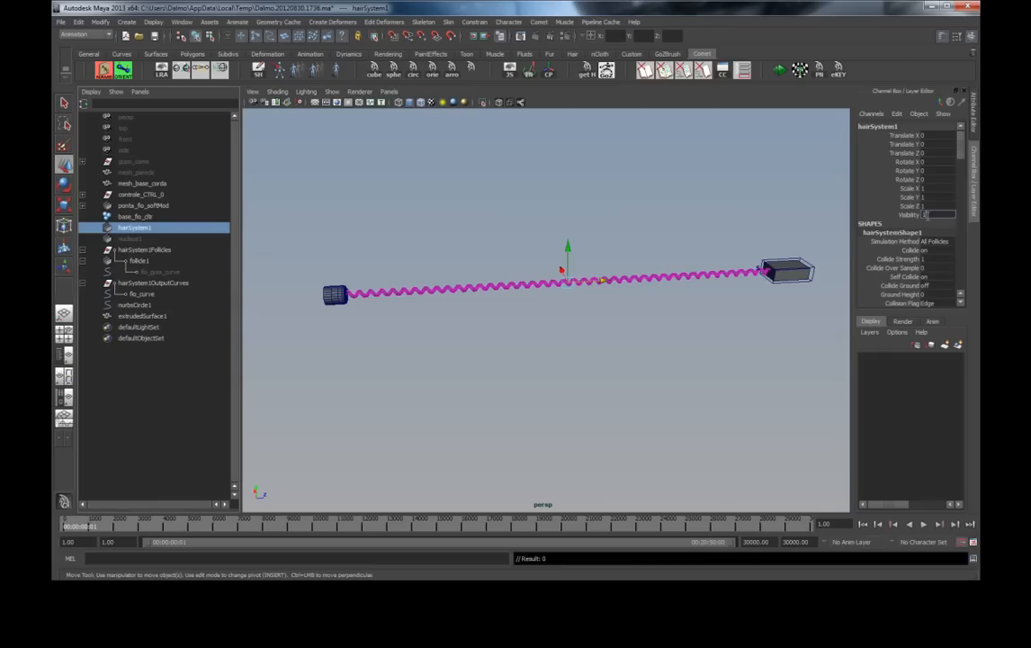
type("1")
key("Return")
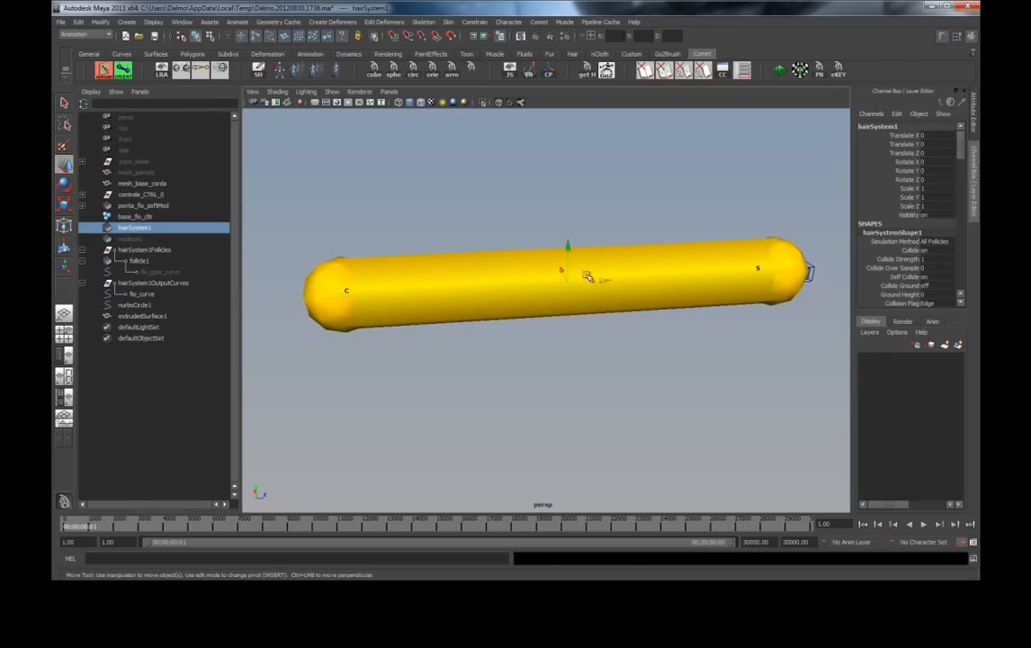
Step: Set the hair system's Collide Width Offset to 0.05, rewind the simulation and check the collision thickness along the cord
key("ctrl+a")
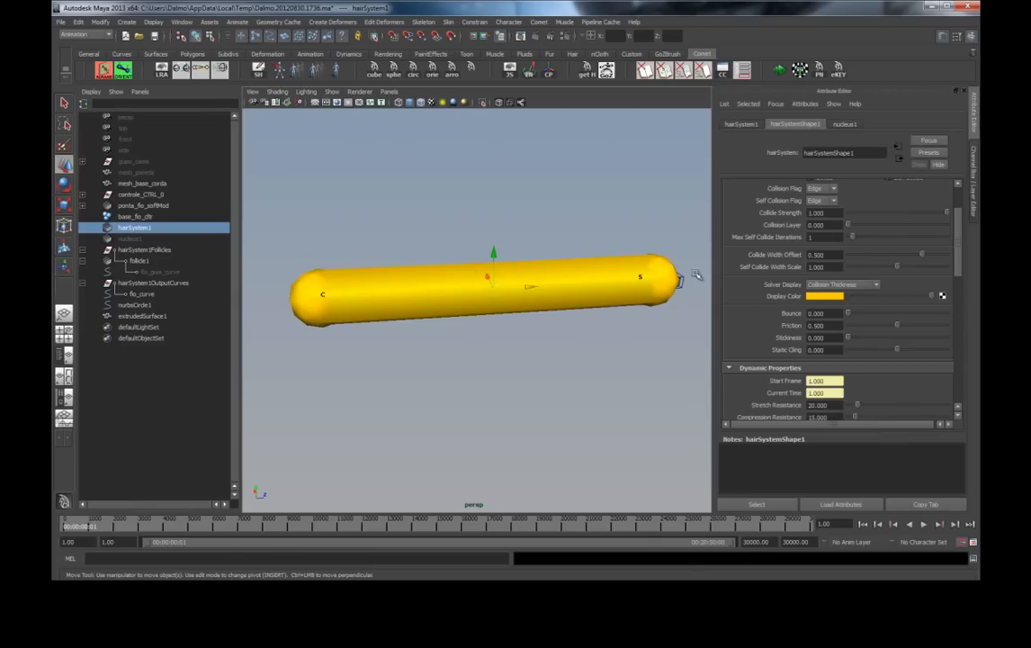
left_click_drag(832, 255, 801, 259)
left_click(862, 525)
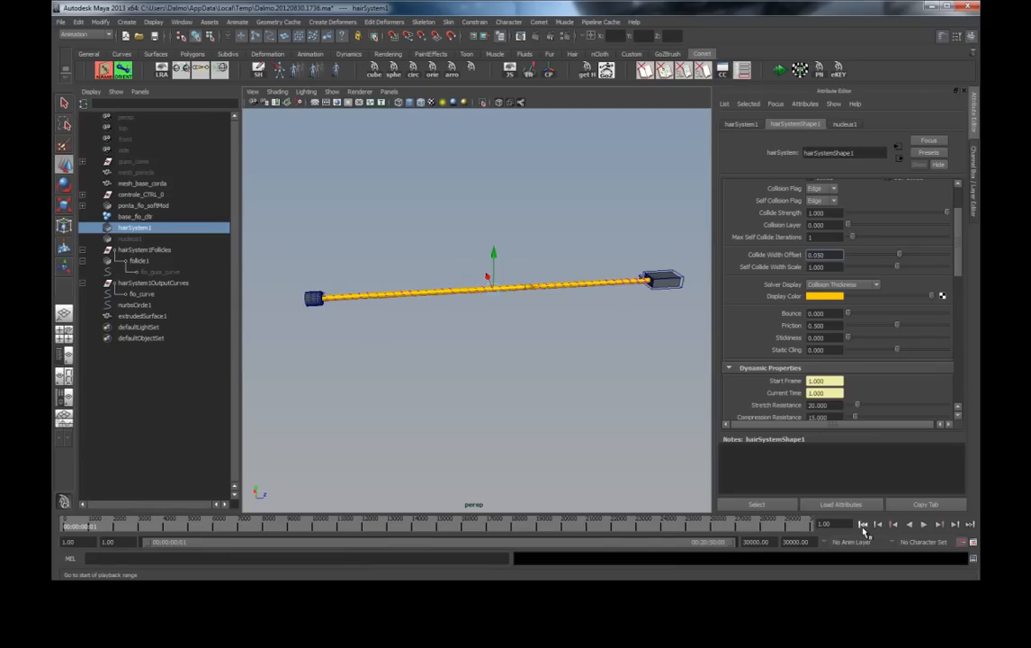
right_click_drag(444, 316, 645, 338, "alt")
left_click_drag(645, 339, 550, 346, "alt")
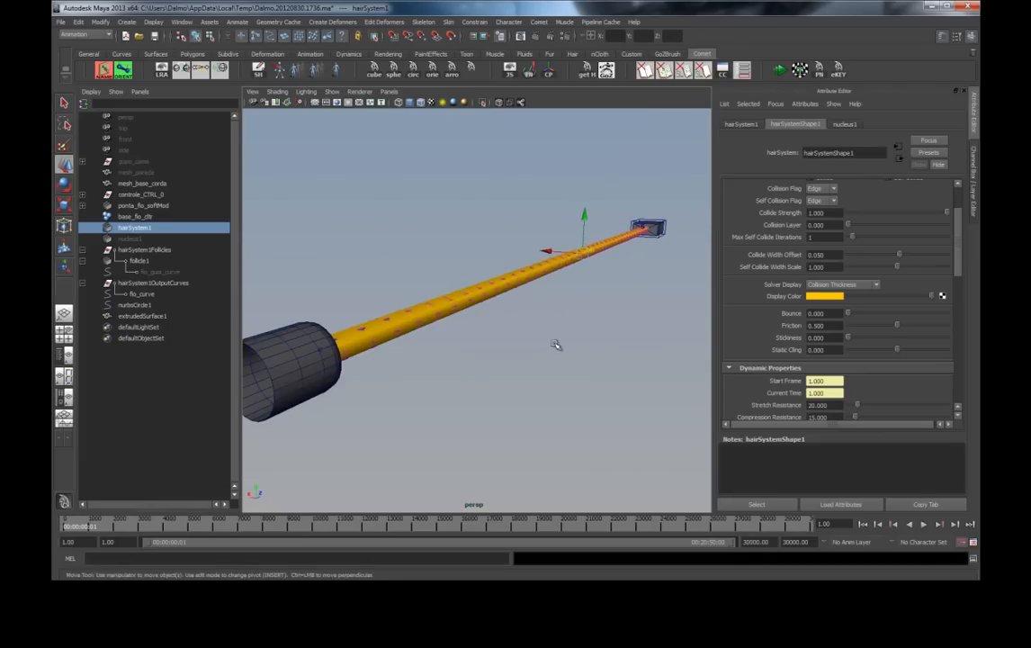
right_click_drag(594, 350, 553, 322, "alt")
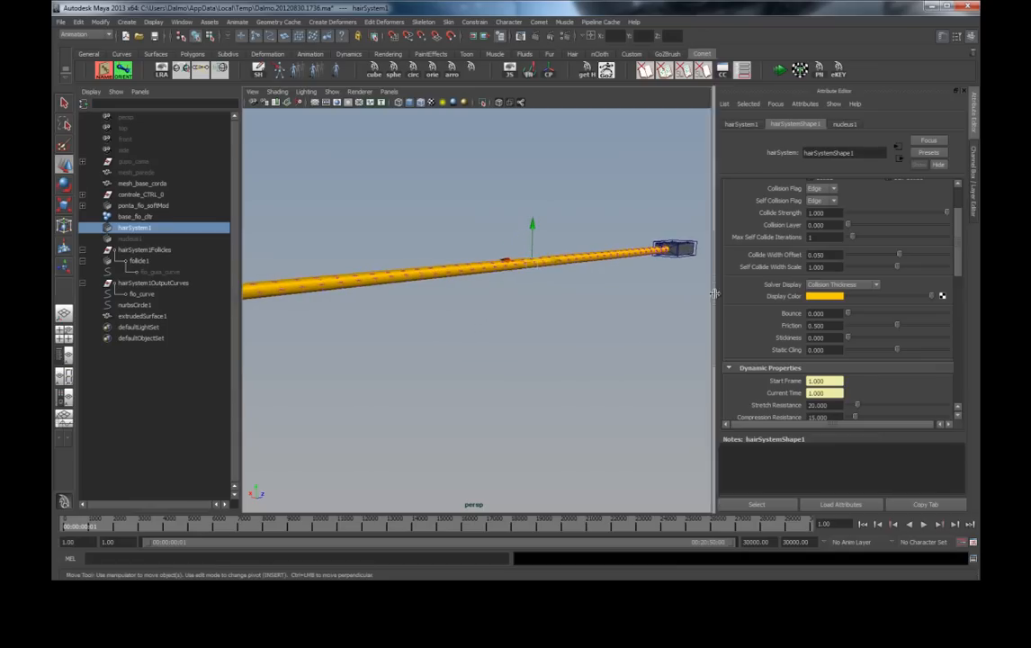
Step: Turn the hair system's Self Collide option off and back on
scroll(798, 279, "up", 3)
left_click(889, 245)
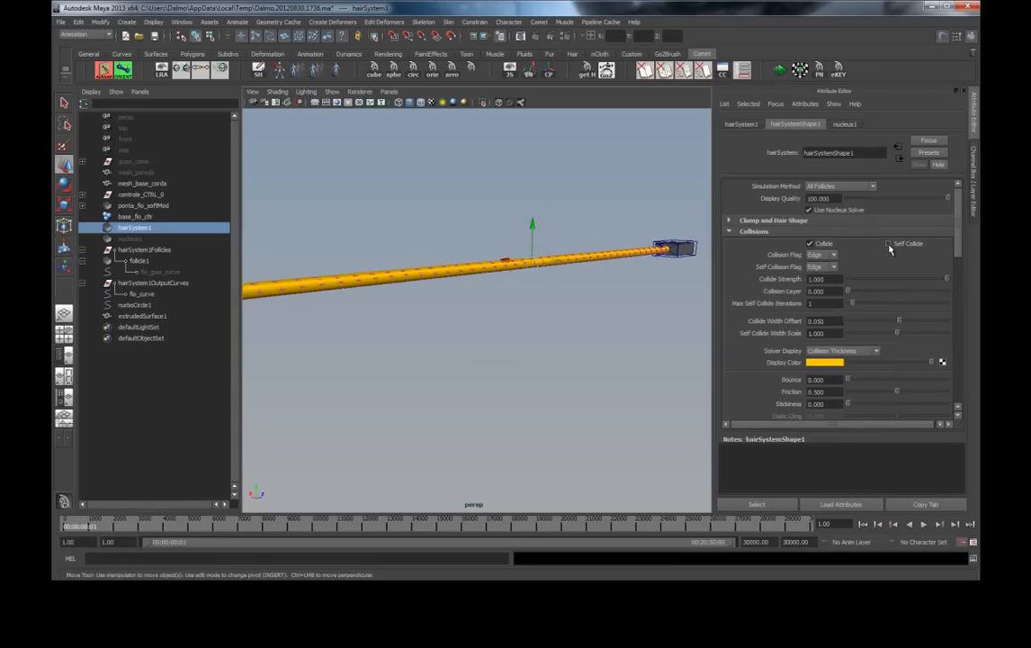
left_click(889, 245)
right_click_drag(635, 353, 569, 352, "alt")
mouse_move(568, 352)
left_mouse_down("alt")
mouse_move(555, 341)
mouse_move(552, 357)
left_mouse_up("alt")
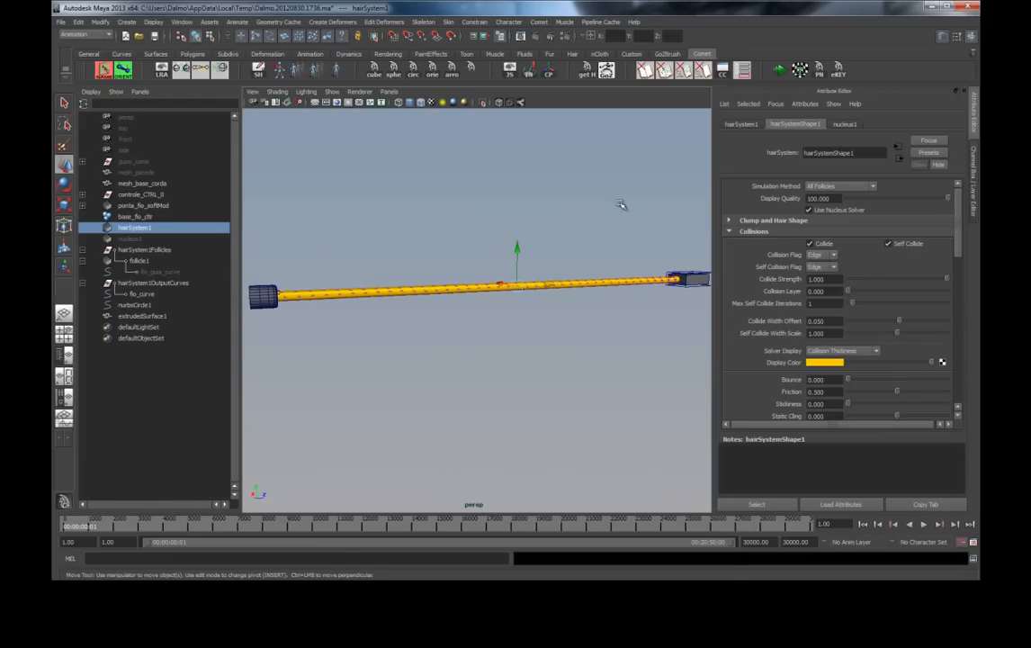
Step: Play the simulation and move controle_CTRL close to the base to test how the folded cord collides with itself
left_click(780, 70)
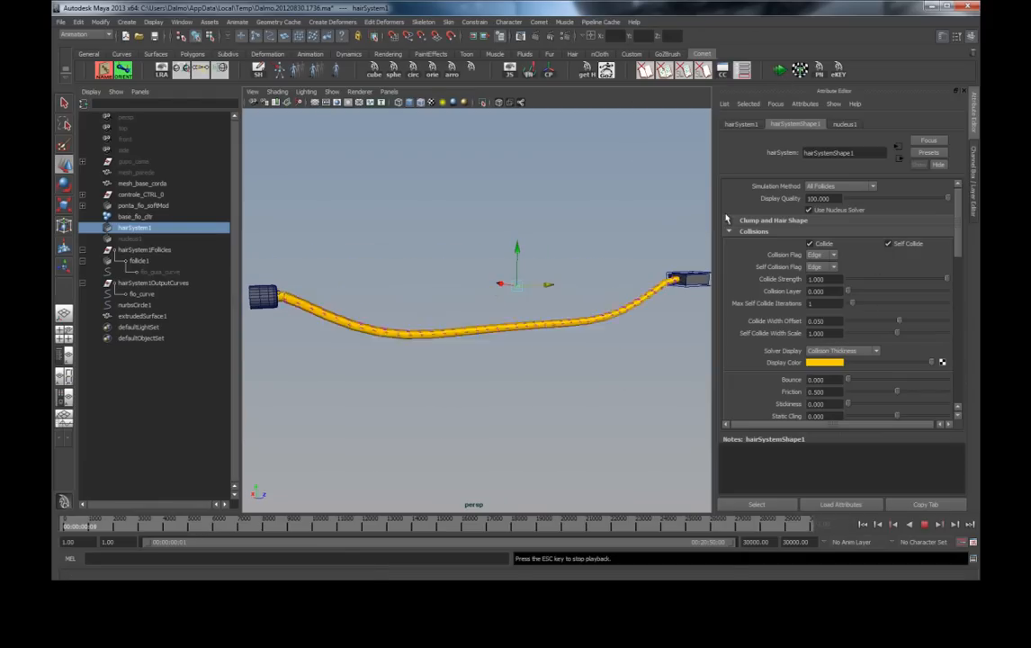
left_click(686, 279)
left_click_drag(674, 283, 474, 323)
left_click_drag(592, 326, 371, 337)
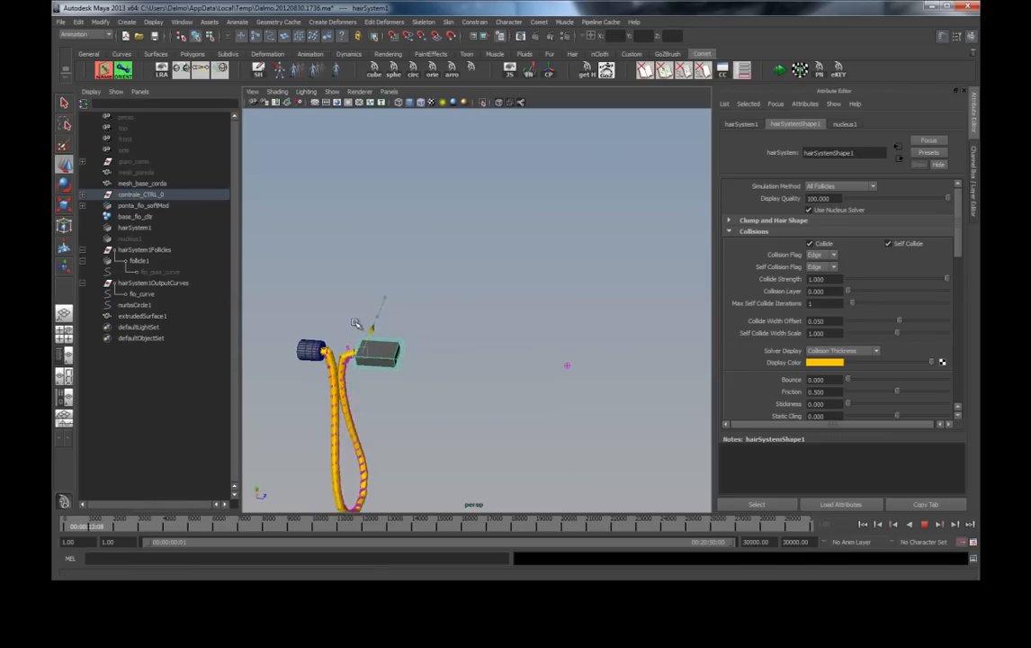
middle_click_drag(434, 363, 461, 293, "alt")
left_click_drag(433, 262, 497, 272)
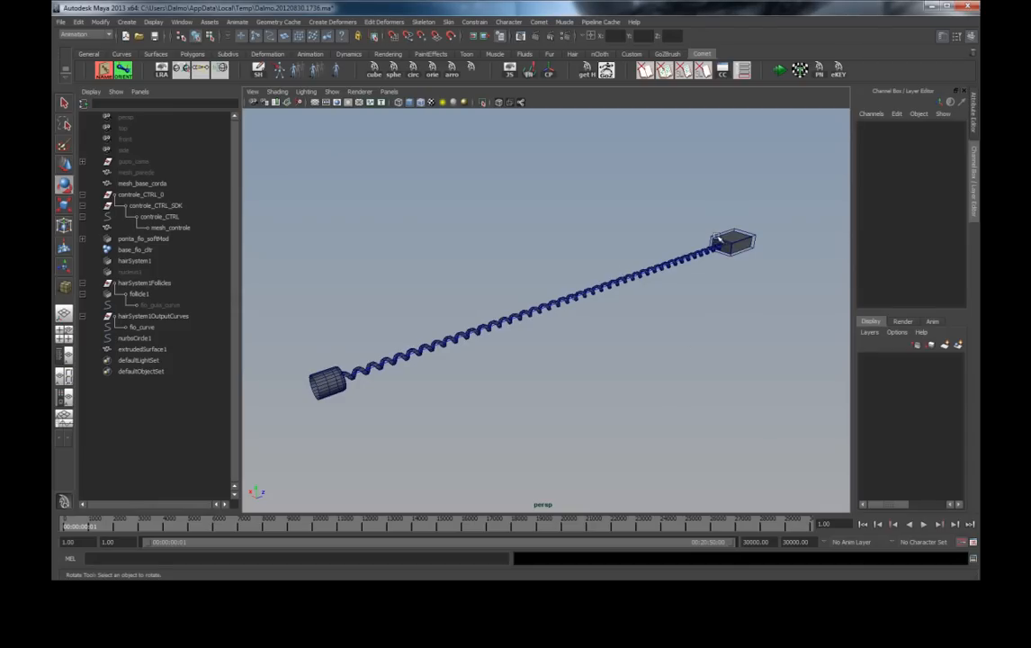
Step: Examine mesh_controle and the controle_CTRL wire box around it from several sides, selecting each in turn
left_click(735, 235)
key("f")
mouse_move(594, 302)
left_mouse_down("alt")
mouse_move(507, 296)
mouse_move(577, 311)
left_mouse_up("alt")
right_click_drag(577, 310, 527, 258, "alt")
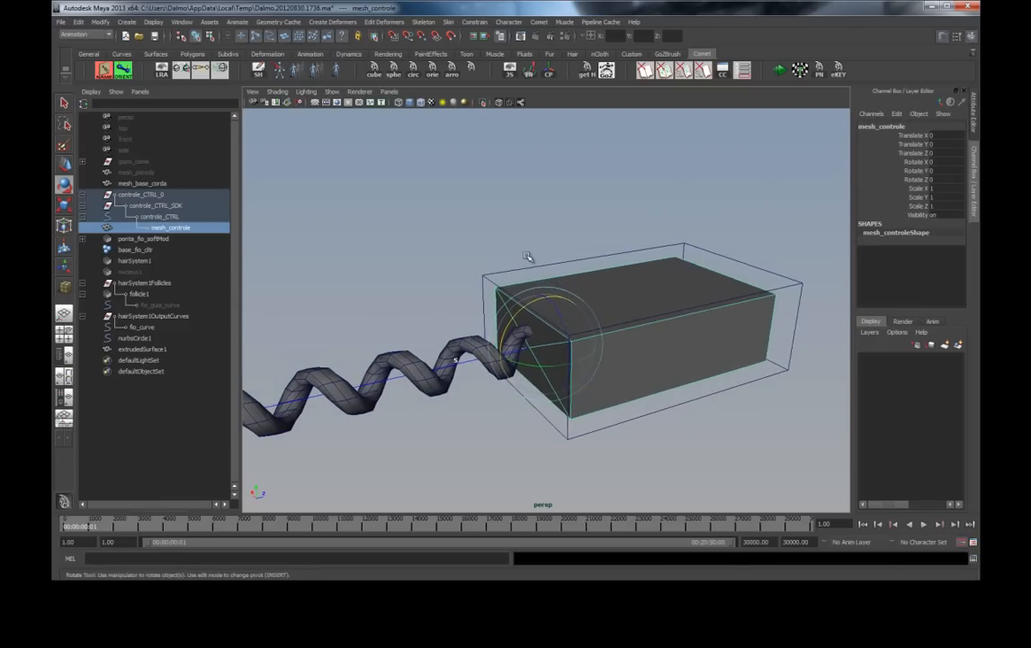
left_click(534, 271)
left_click(542, 286)
left_click(534, 243)
left_click(519, 269)
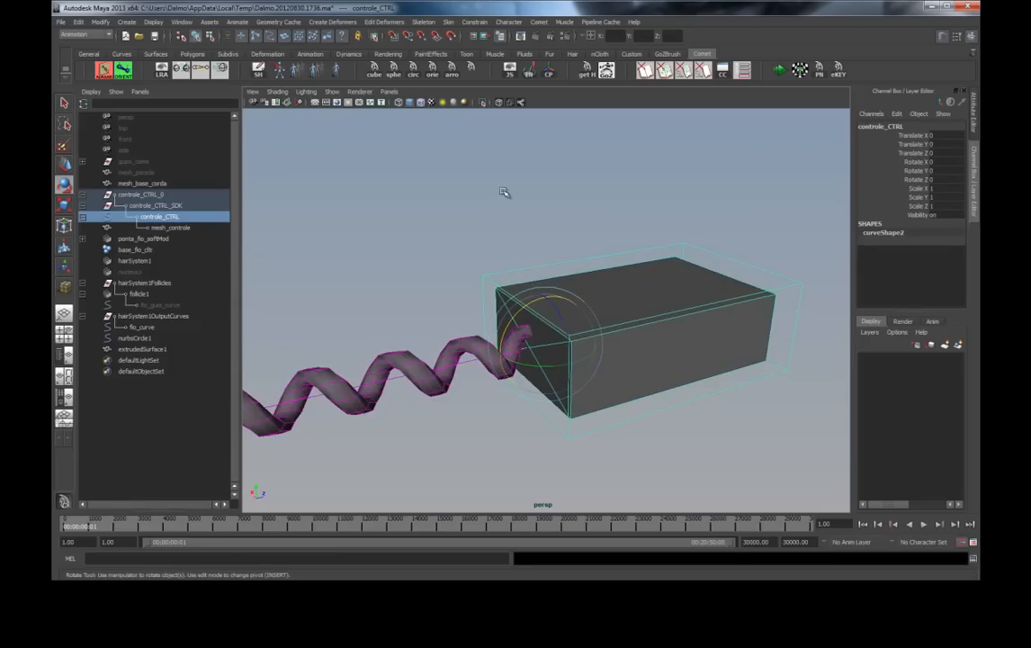
left_click(495, 245)
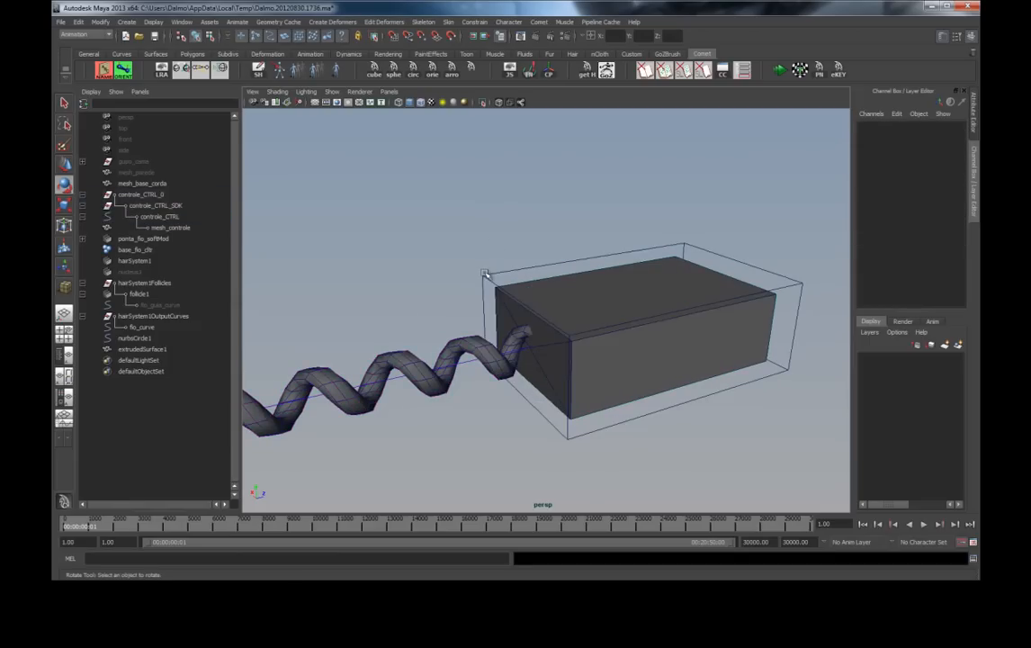
left_click(486, 276)
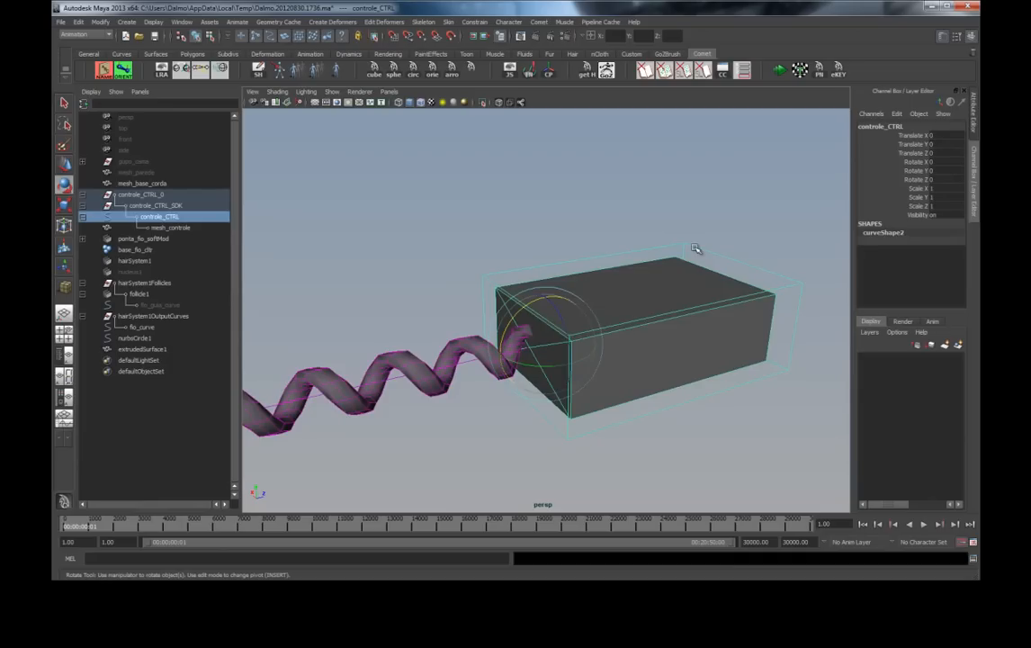
left_click(785, 238)
left_click_drag(767, 256, 664, 265, "alt")
left_click(690, 326)
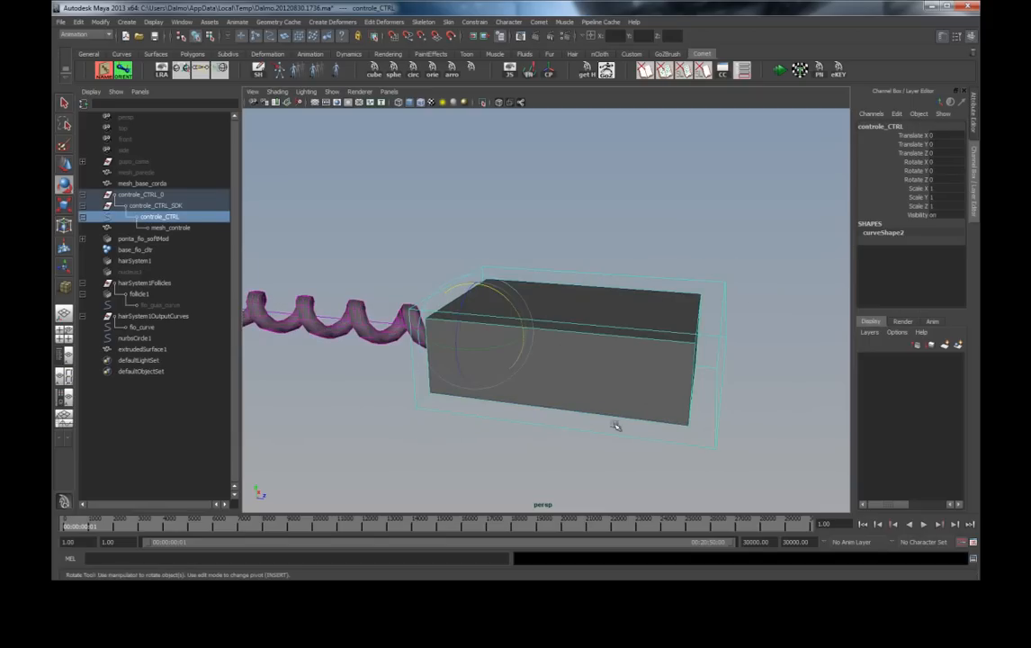
Step: Try deleting mesh_controle and moving controle_CTRL on its own, and undo both changes
left_click(587, 356)
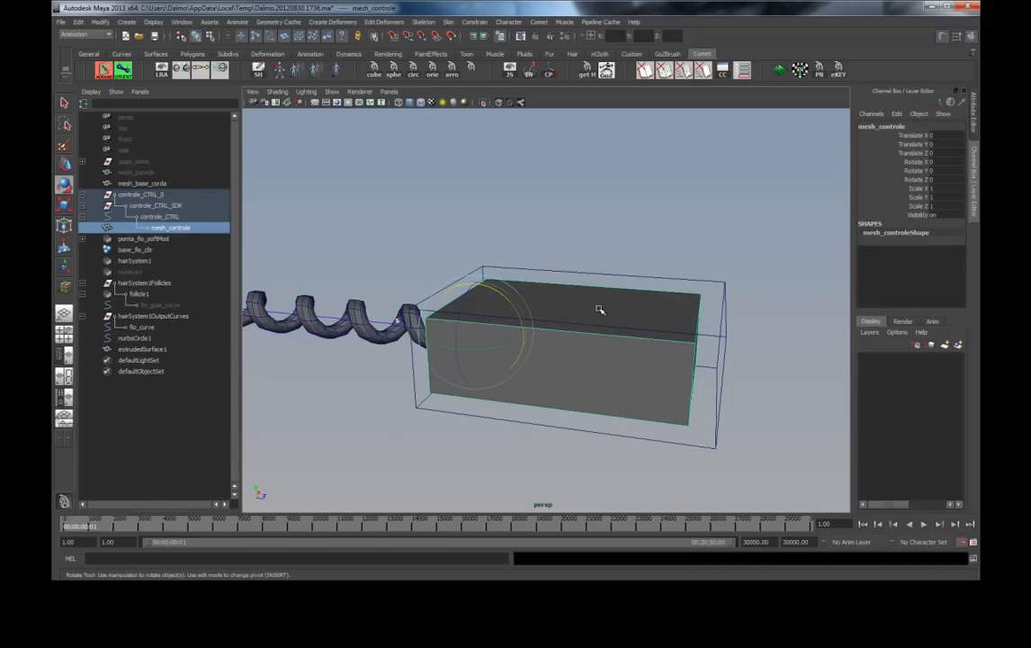
key("Delete")
left_click(560, 340)
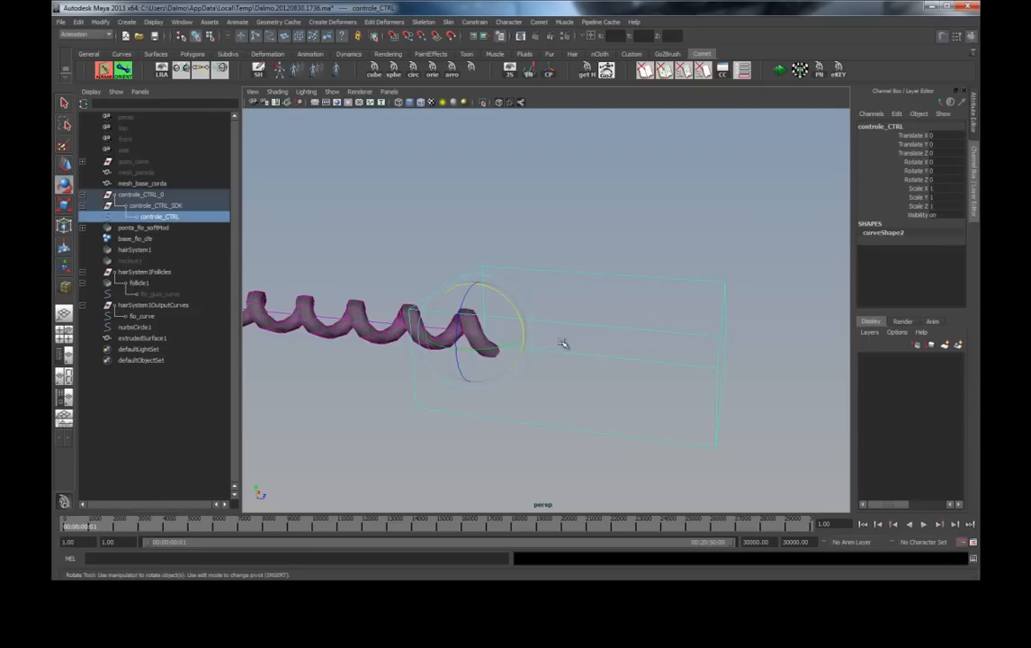
key("w")
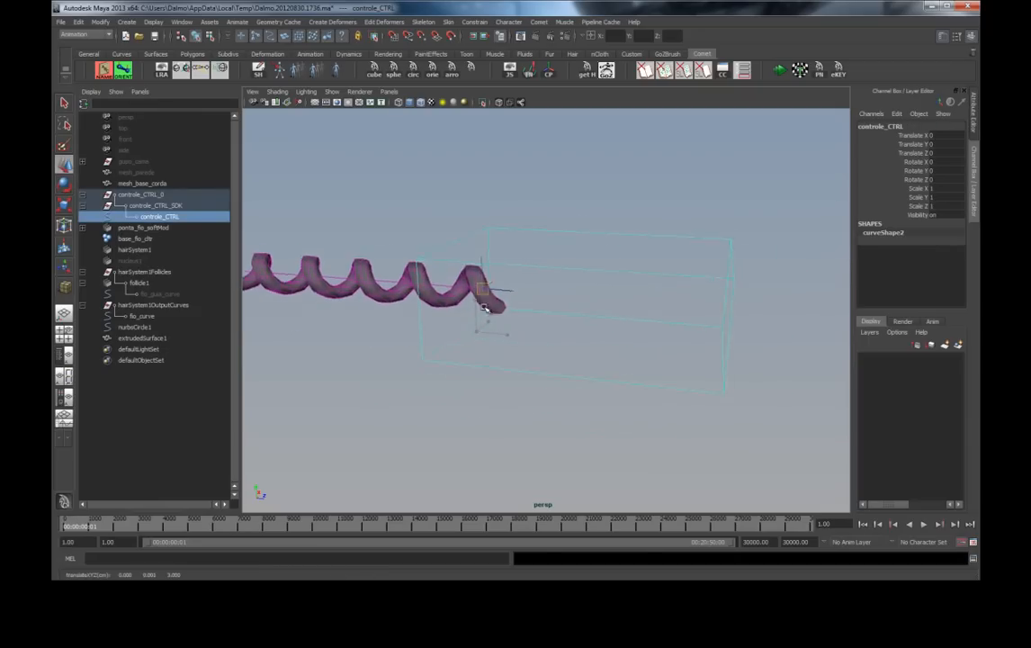
key("ctrl+z")
Step: Bring up the nCloth tools and switch the menu set from Animation to nDynamics
left_click_drag(580, 249, 524, 260, "alt")
left_click(456, 276)
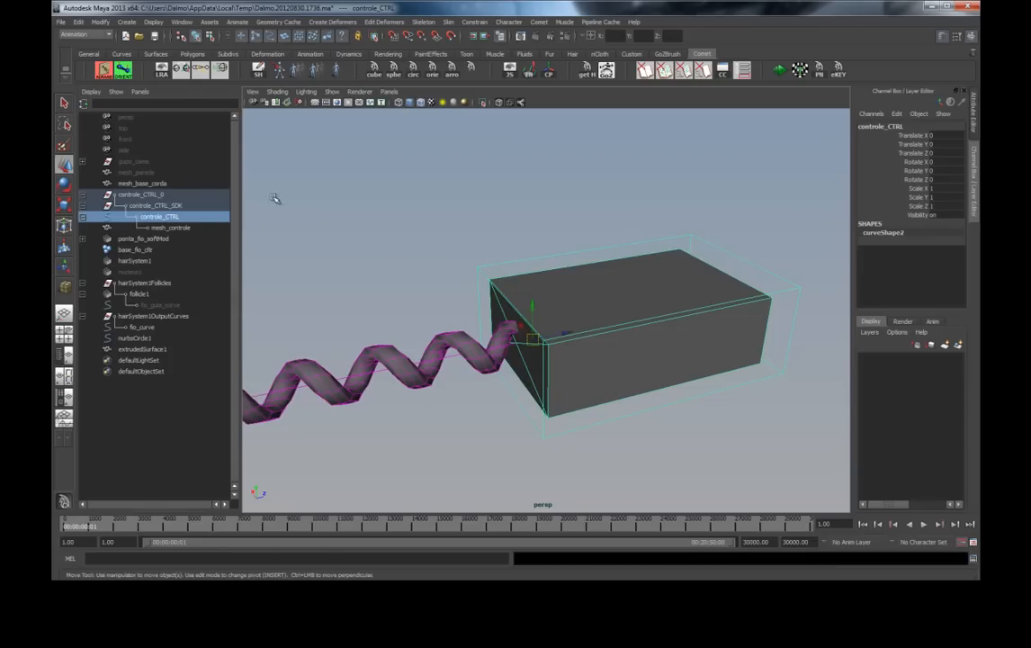
left_click(438, 229)
left_click_drag(488, 246, 498, 267, "alt")
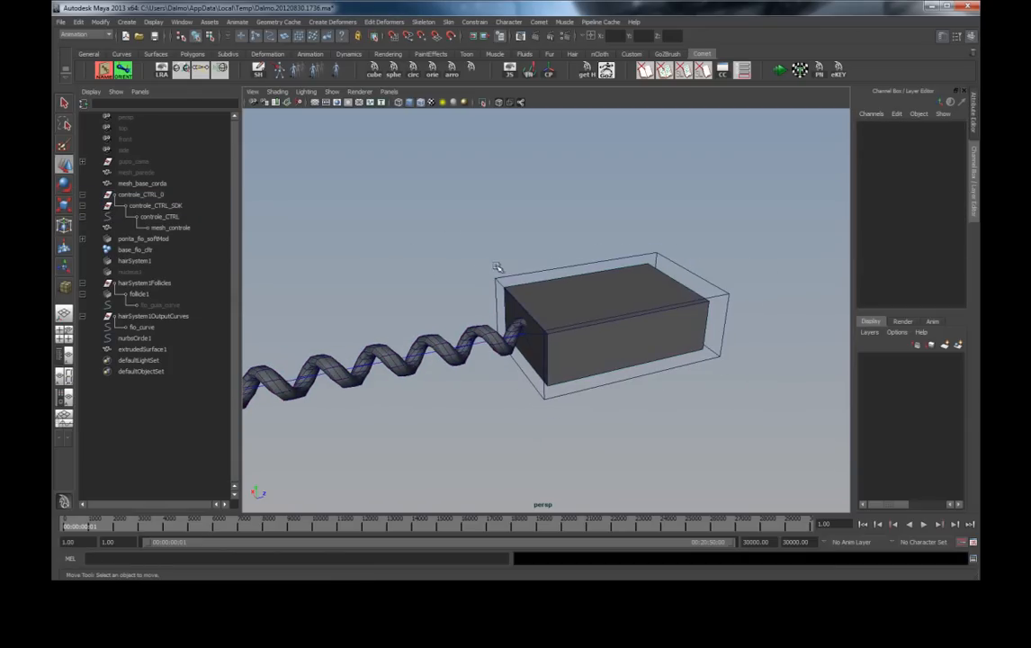
left_click(521, 272)
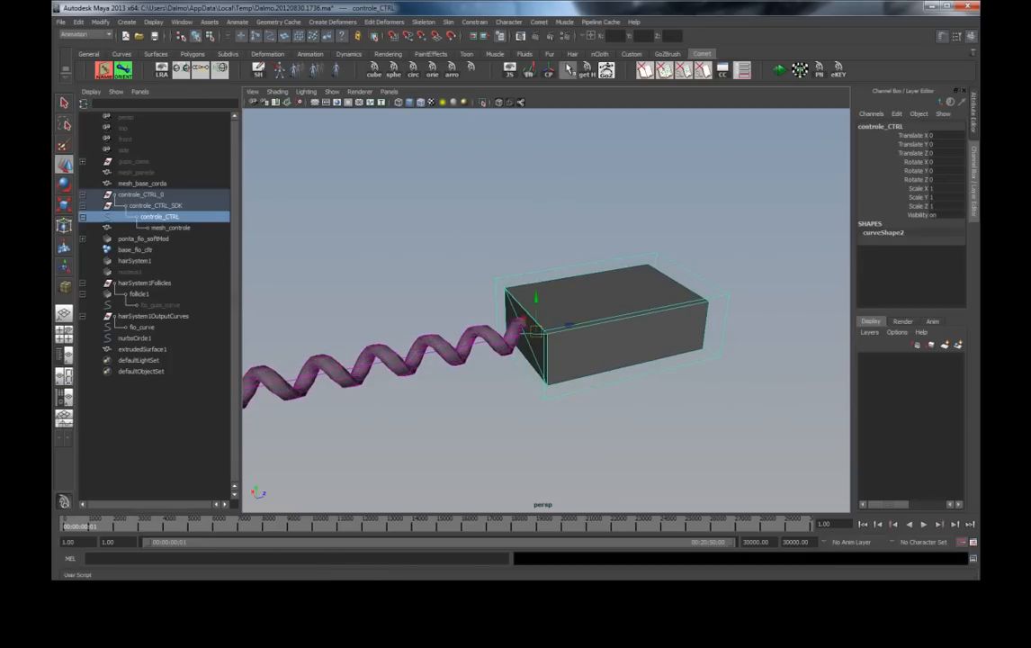
left_click(600, 54)
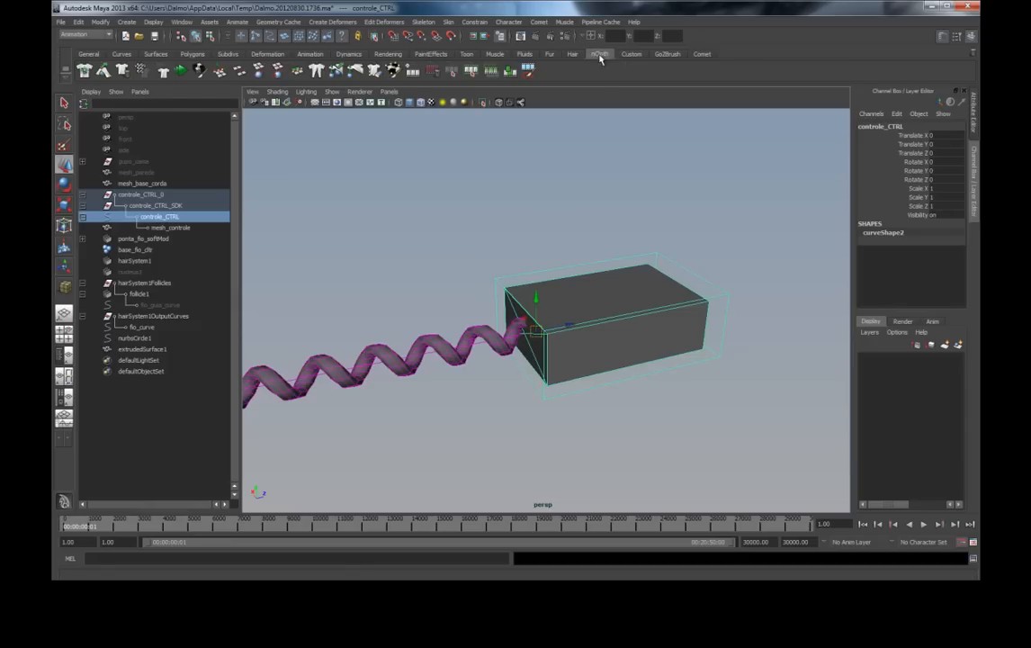
left_click(108, 35)
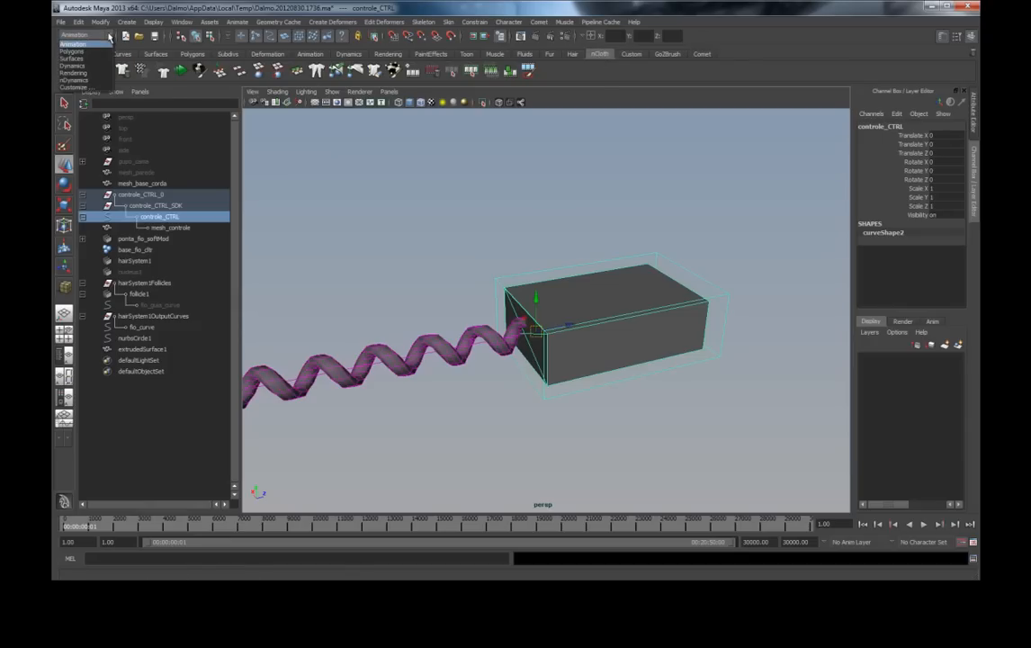
left_click(109, 37)
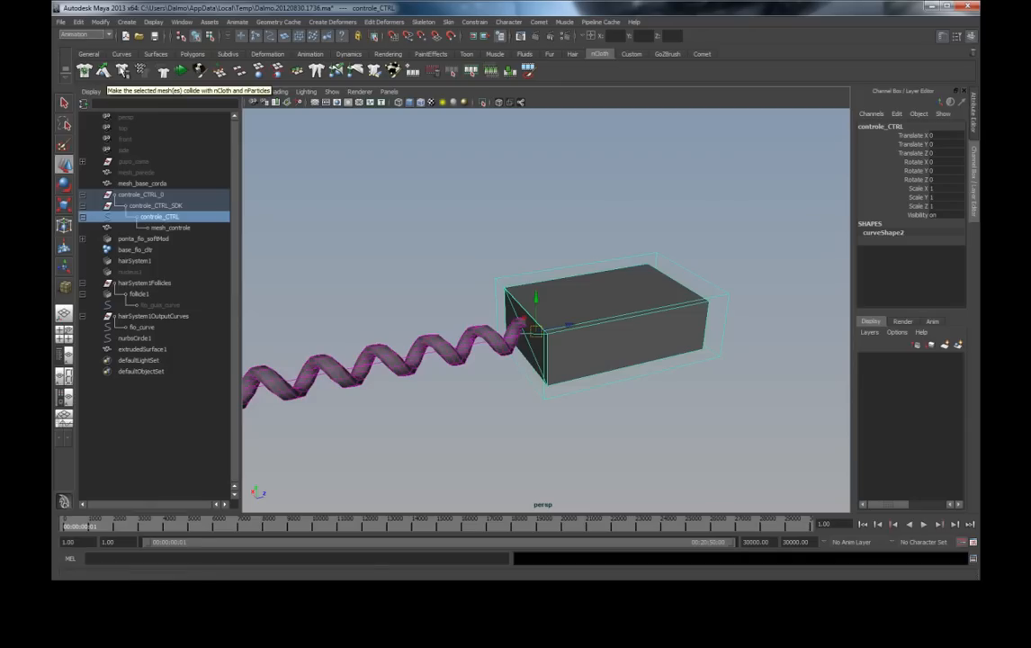
left_click(356, 137)
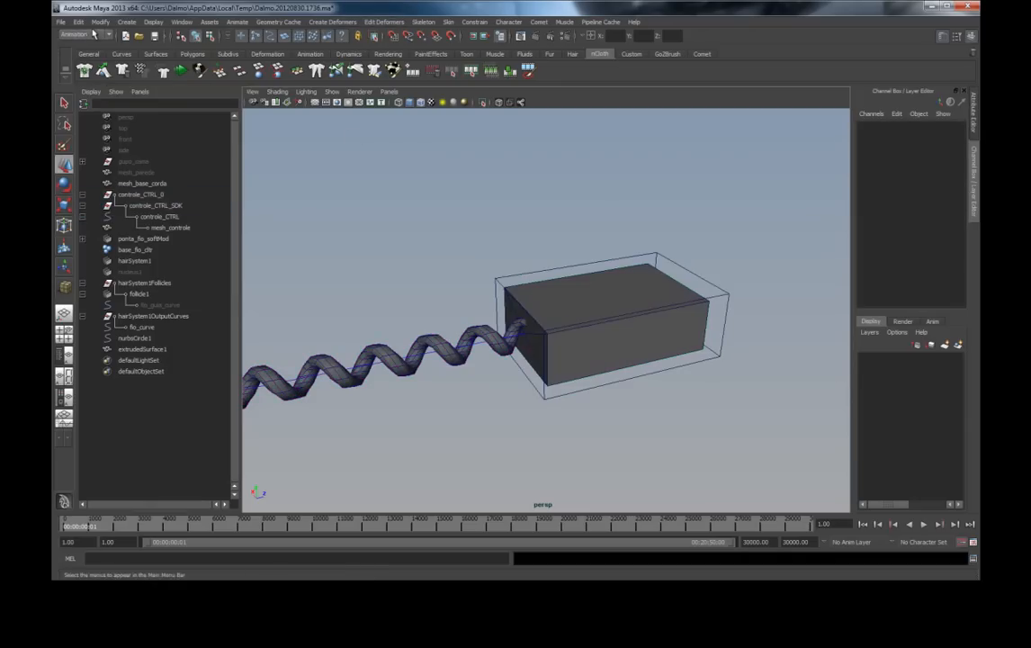
left_click(85, 34)
left_click(84, 80)
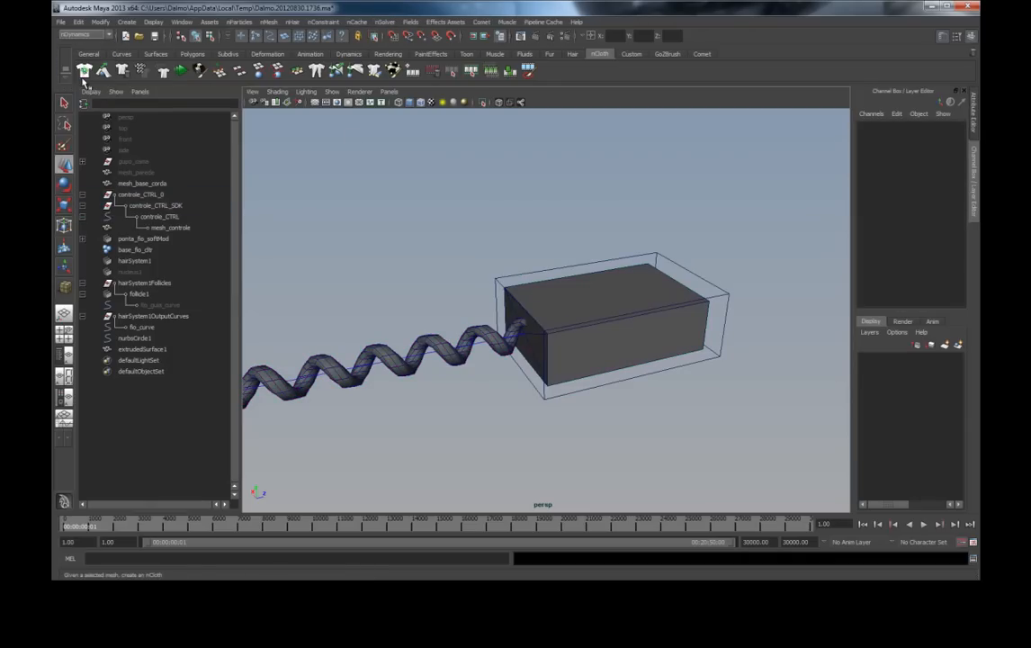
Step: Create a passive collider from the controle_CTRL box using the nucleus1 solver and close the options
left_click(330, 23)
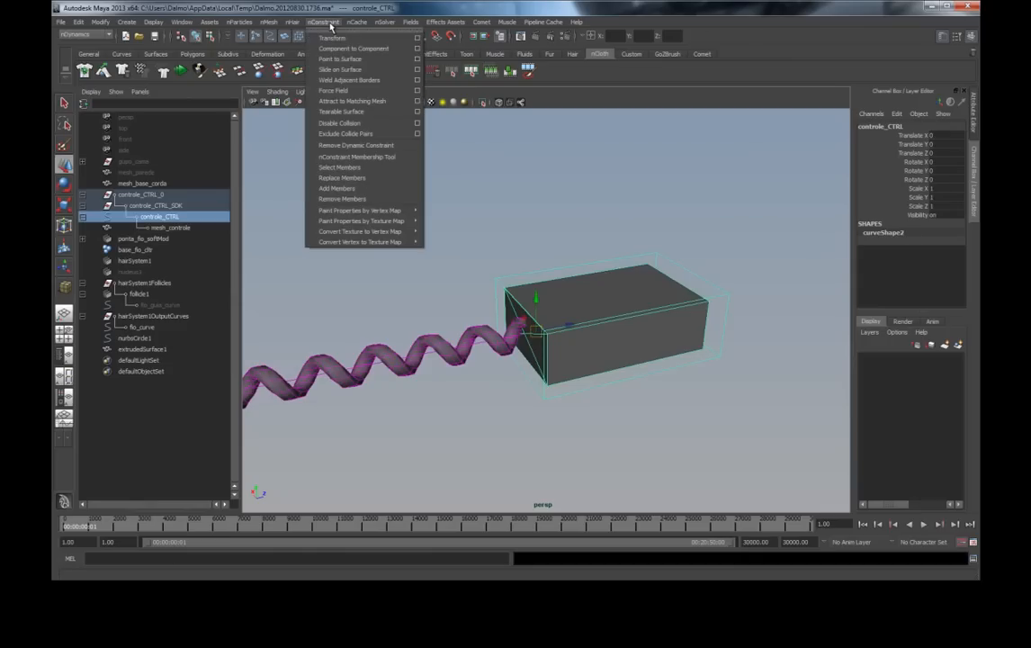
mouse_move(248, 22)
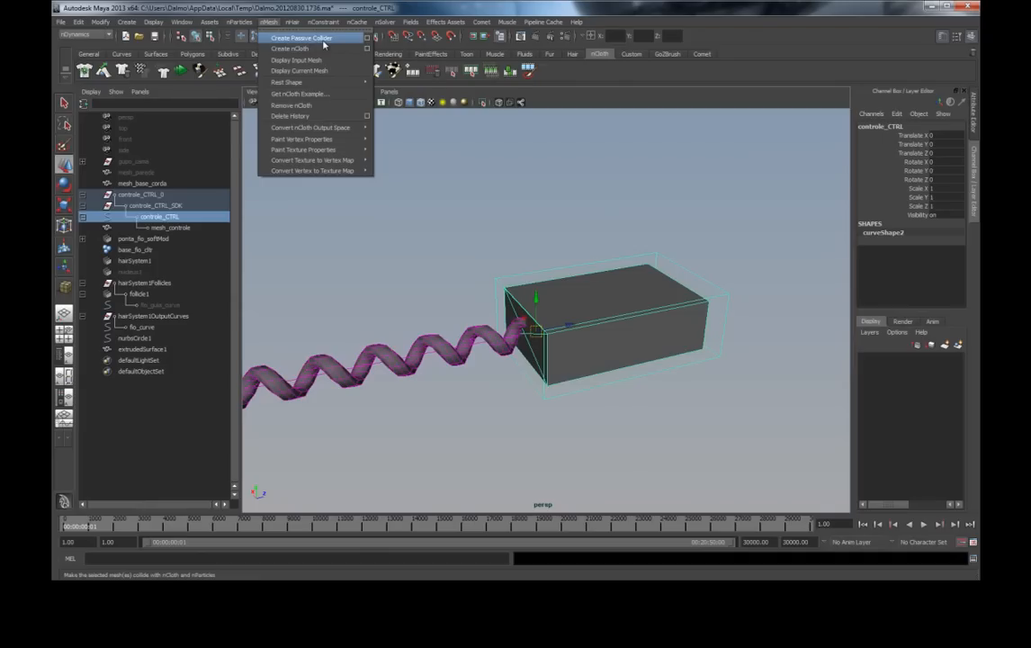
left_click(368, 39)
left_click_drag(550, 317, 312, 93)
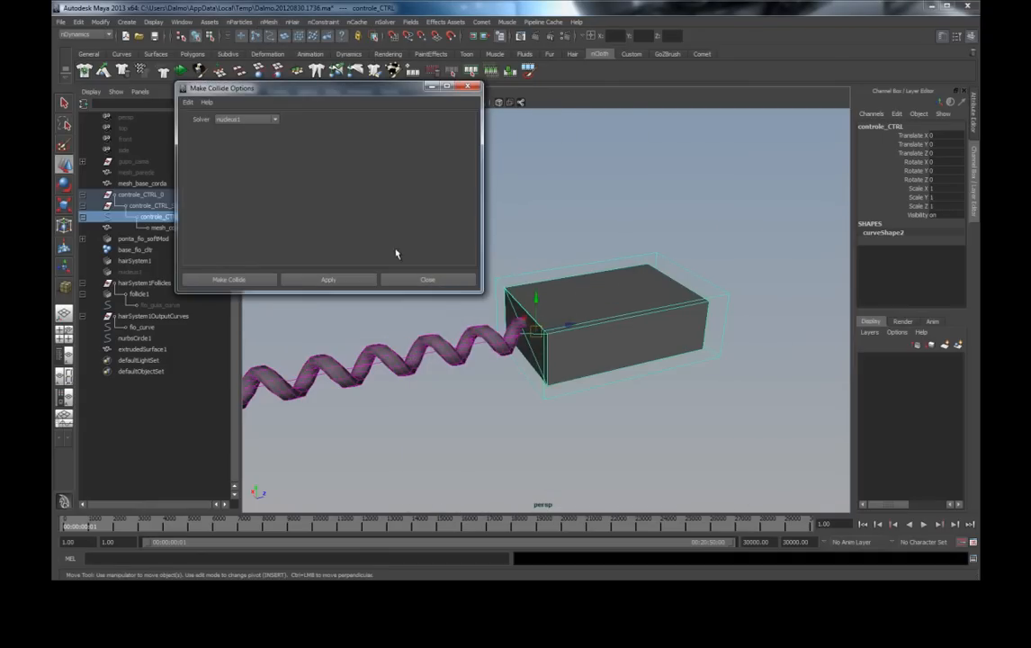
left_click(299, 280)
left_click(427, 280)
left_click(506, 278)
Step: Play the simulation and rotate controle_CTRL to test the cord colliding against the control box
right_click_drag(565, 304, 466, 336, "alt")
middle_click_drag(466, 336, 556, 309, "alt")
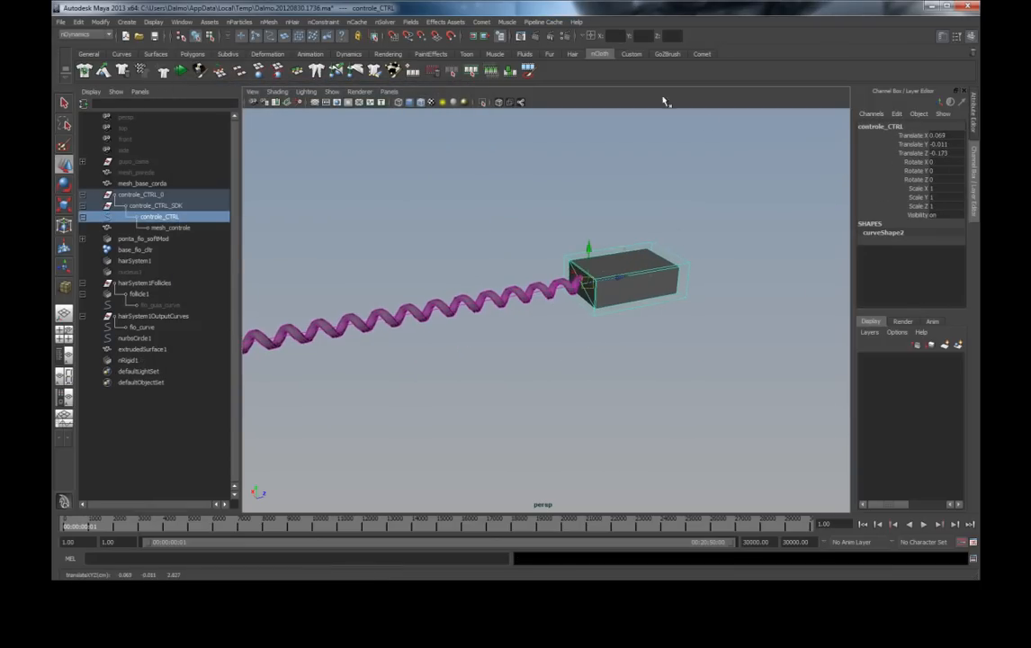
key("alt+v")
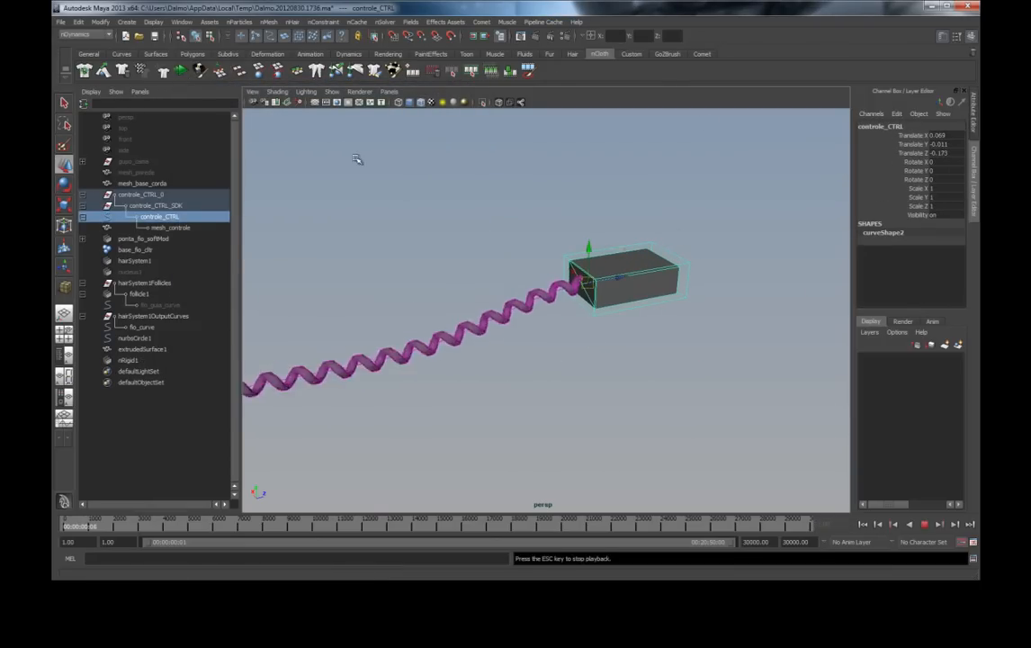
key("e")
mouse_move(599, 259)
left_mouse_down()
mouse_move(609, 222)
mouse_move(644, 214)
mouse_move(660, 275)
mouse_move(577, 230)
mouse_move(622, 217)
mouse_move(707, 217)
mouse_move(724, 277)
mouse_move(665, 311)
mouse_move(594, 270)
left_mouse_up()
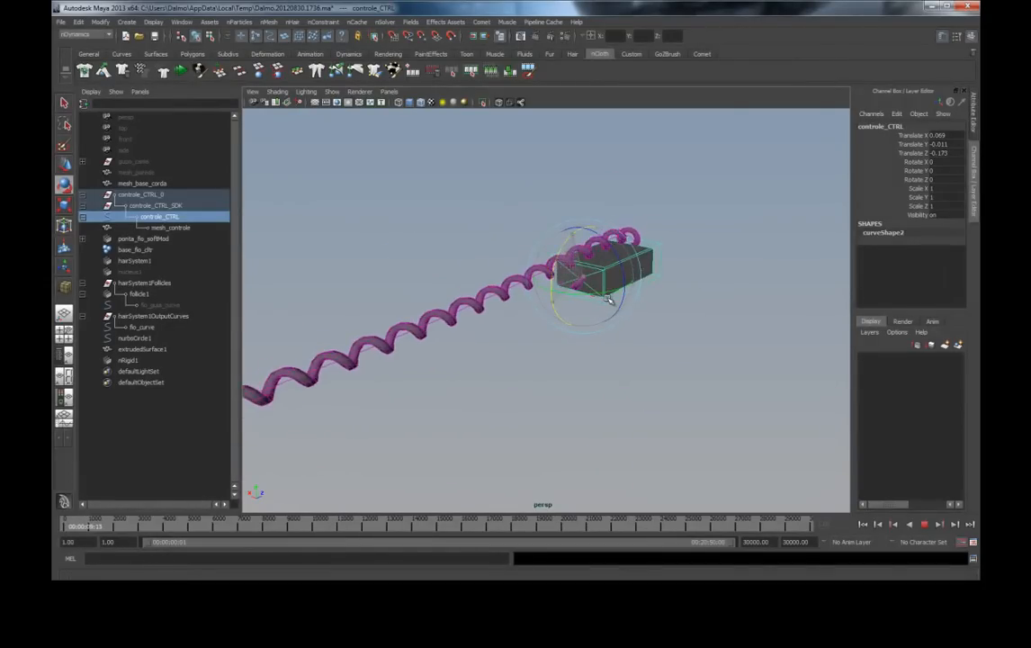
left_click_drag(655, 290, 775, 224, "alt")
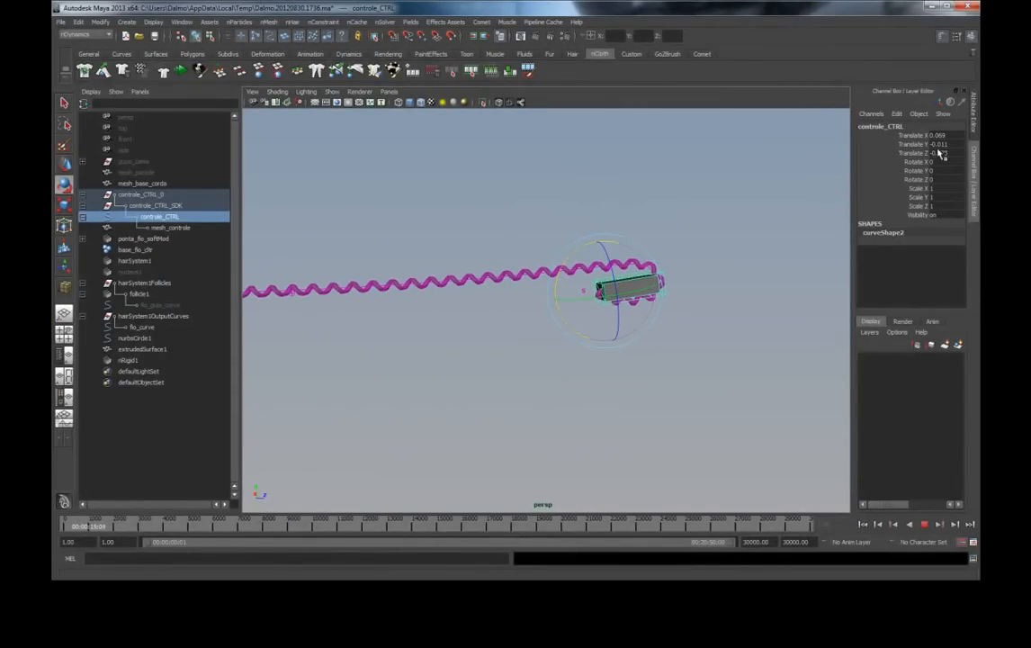
Step: Rotate controle_CTRL back so its cord end faces the base, and view the whole cord hanging
left_click_drag(637, 255, 564, 204)
left_click_drag(468, 258, 585, 238, "alt")
middle_click_drag(585, 238, 548, 240, "alt")
scroll(547, 239, "up", 3)
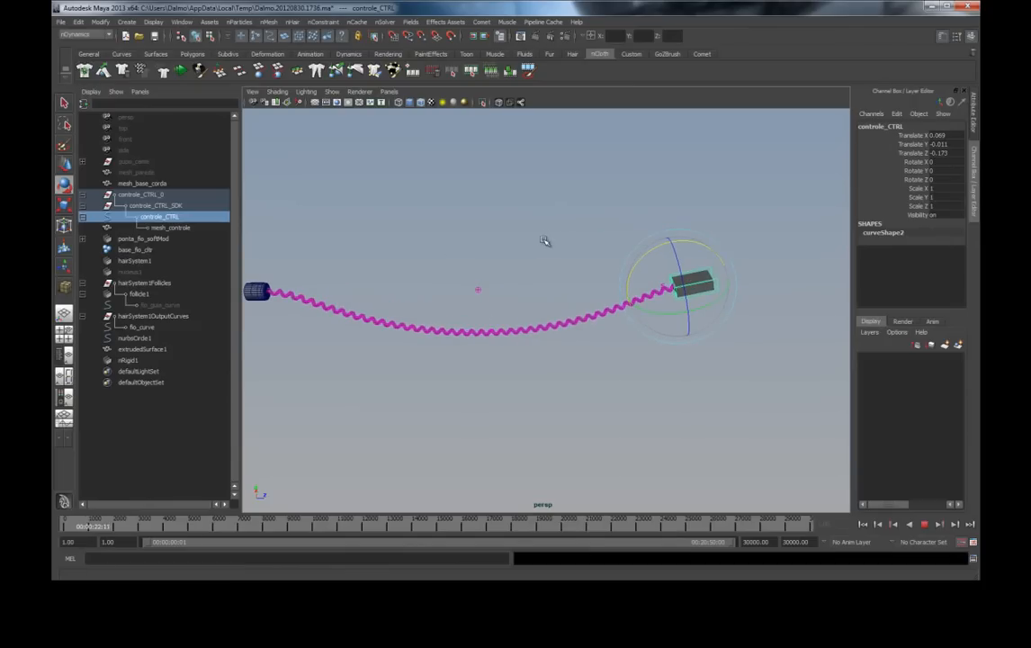
Step: Rewind to the first frame and reset controle_CTRL's translation, Rotate X and Rotate Y to 0
left_click(865, 527)
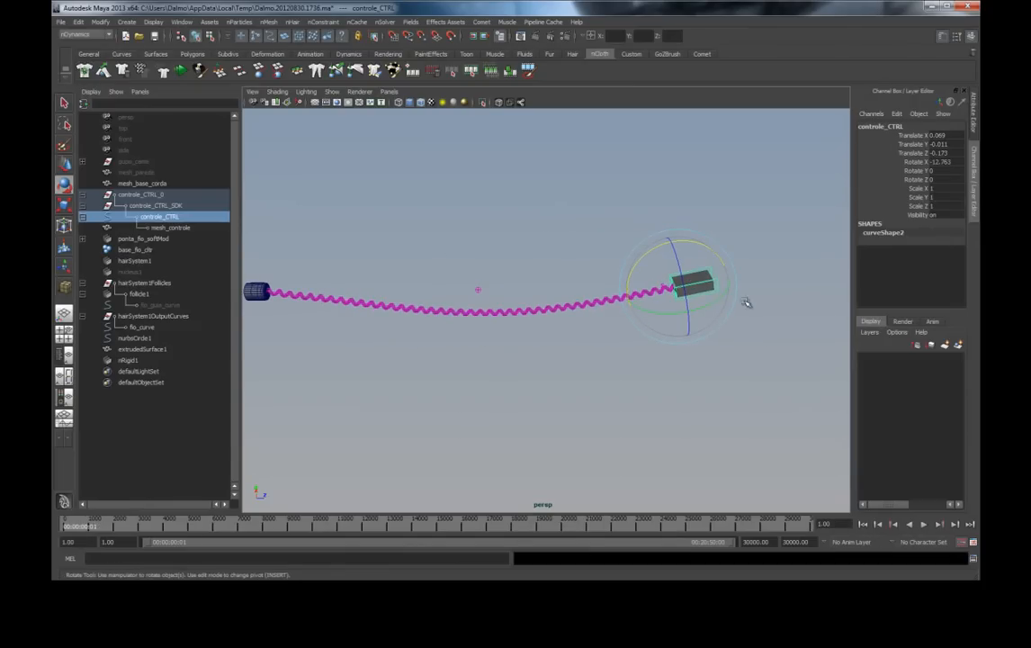
left_click_drag(945, 135, 950, 172)
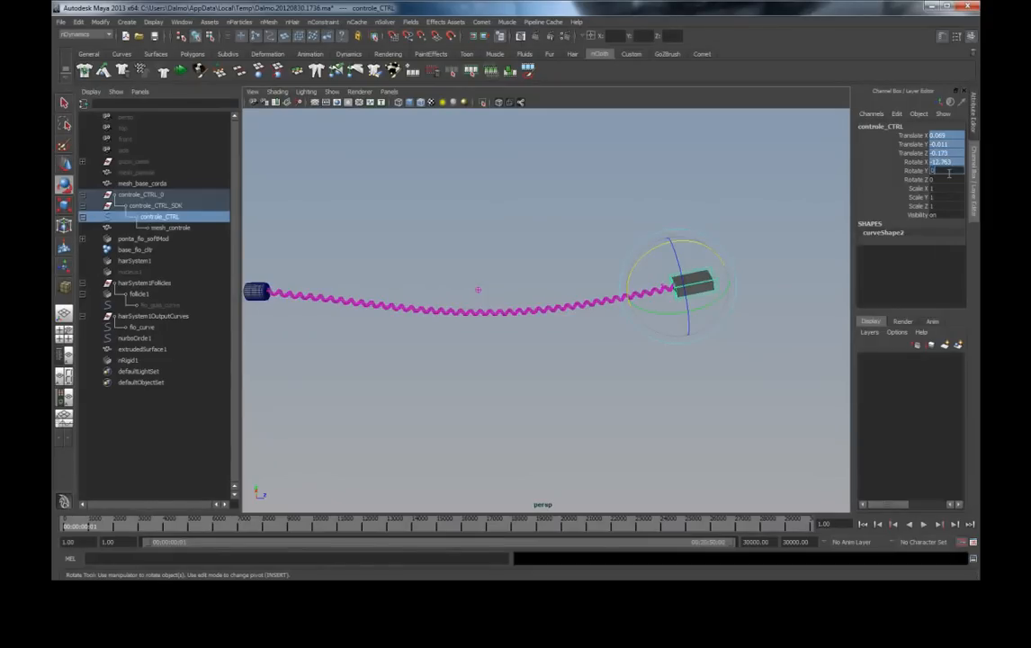
type("0")
key("Return")
left_click(507, 257)
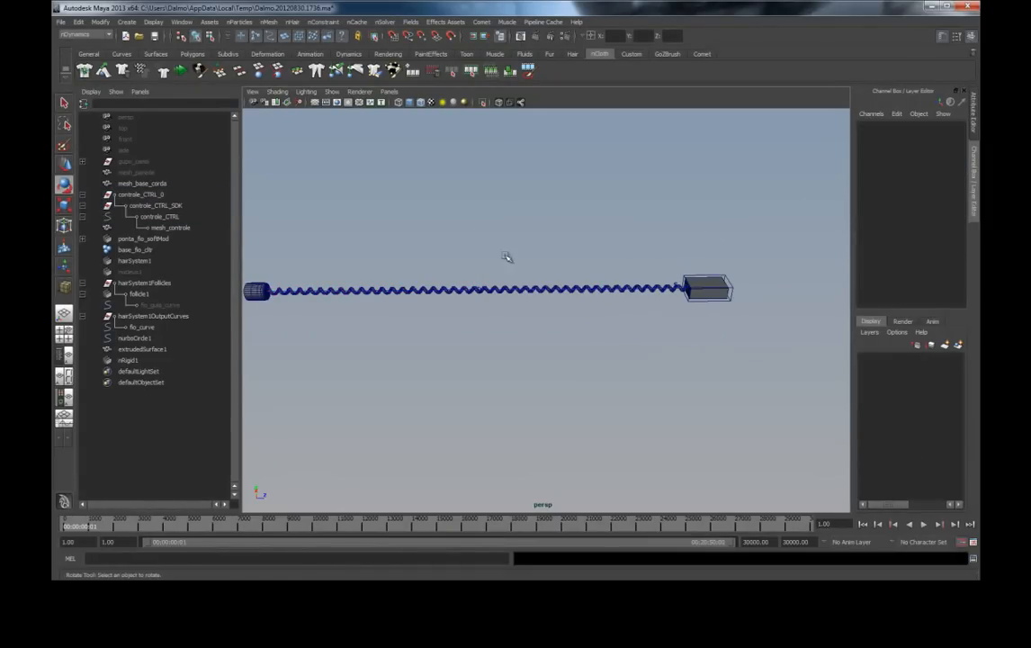
Step: Create a polygon cube at the grid centre and lower it beneath the cord to Translate Y -1.026
left_click_drag(302, 129, 461, 202, "alt")
left_click(192, 54)
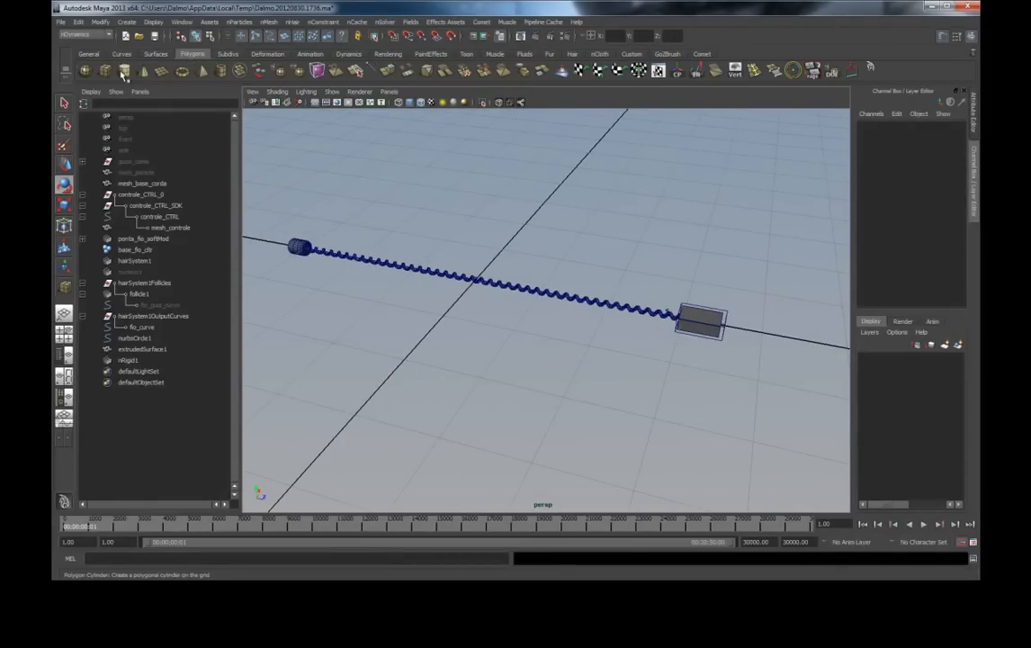
left_click(107, 72)
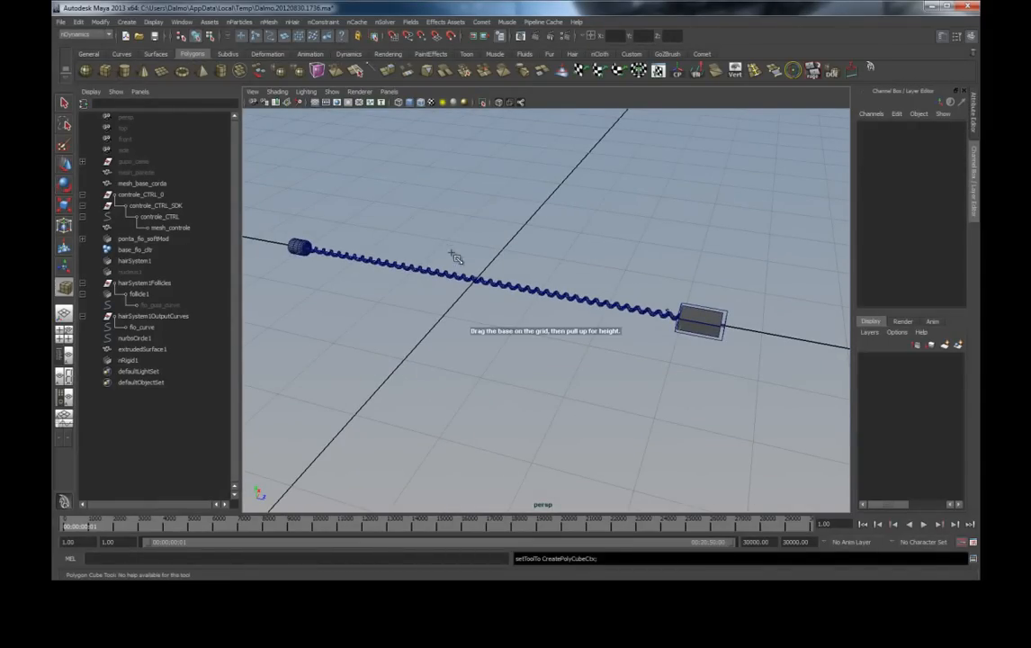
left_click(481, 284)
key("w")
left_click_drag(480, 238, 482, 304)
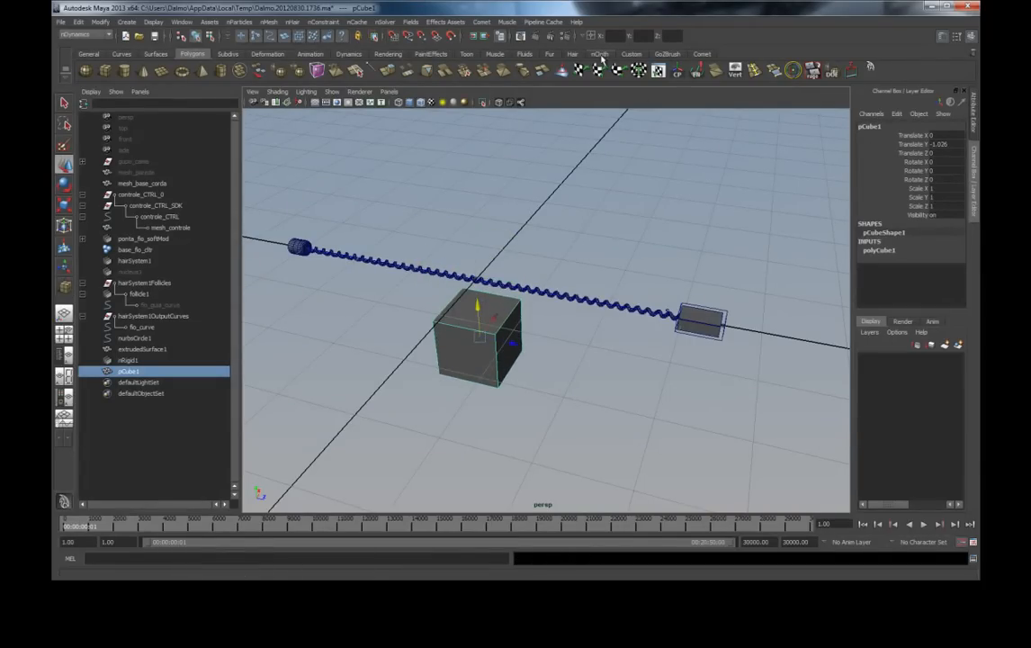
Step: Make the cube under the cord a passive collider and select the cube again
left_click(601, 55)
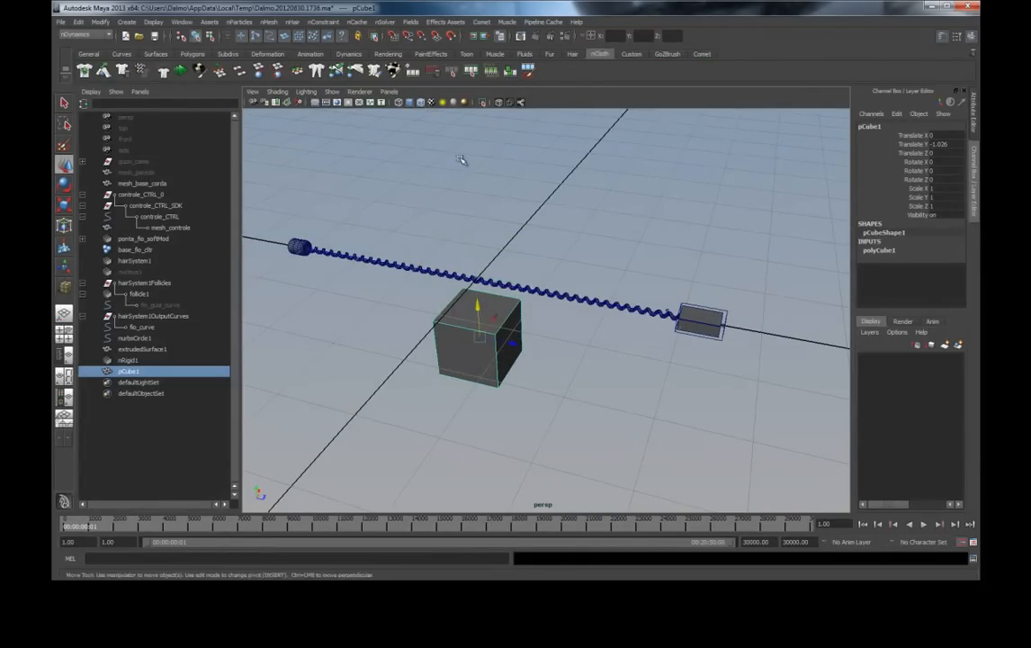
left_click(104, 72)
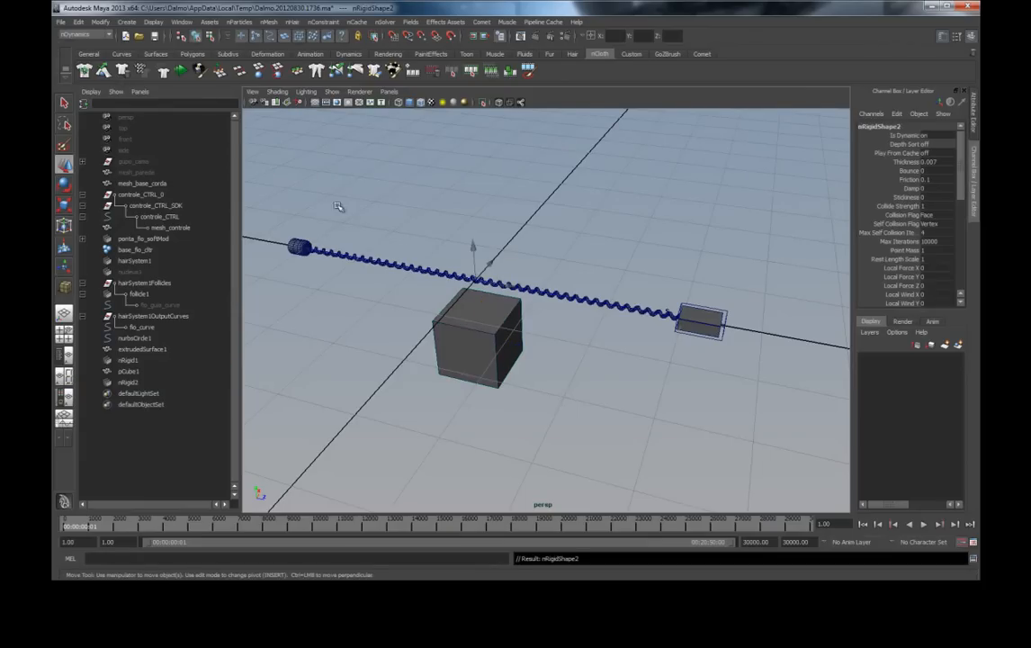
left_click_drag(445, 328, 461, 327, "alt")
left_click(509, 315)
middle_click_drag(440, 191, 465, 237, "alt")
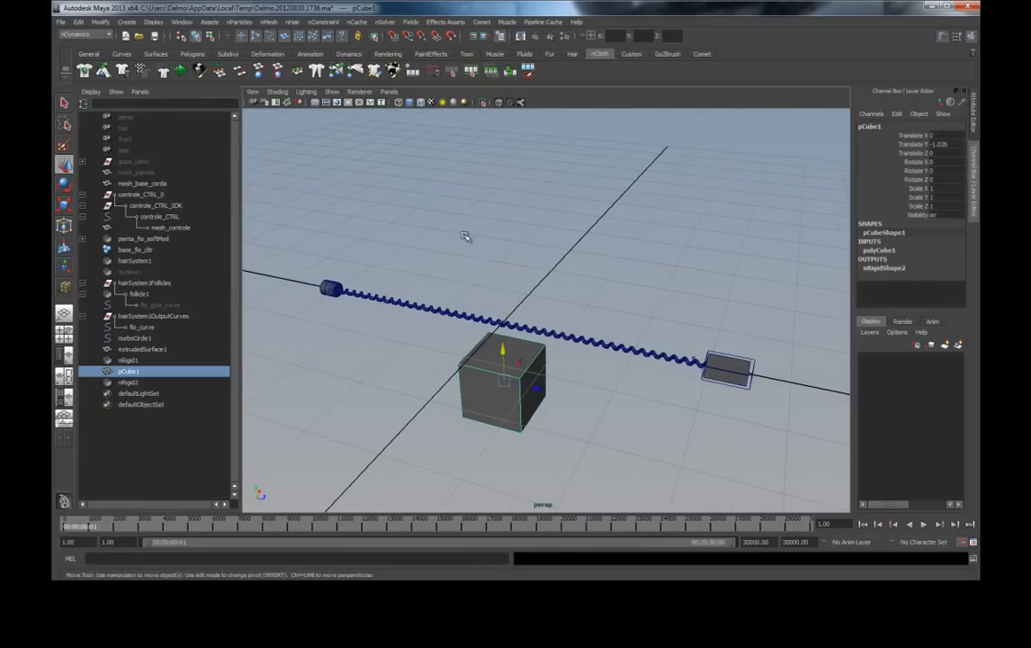
Step: Play the simulation and move the cube against the cord to test their collision
key("alt+v")
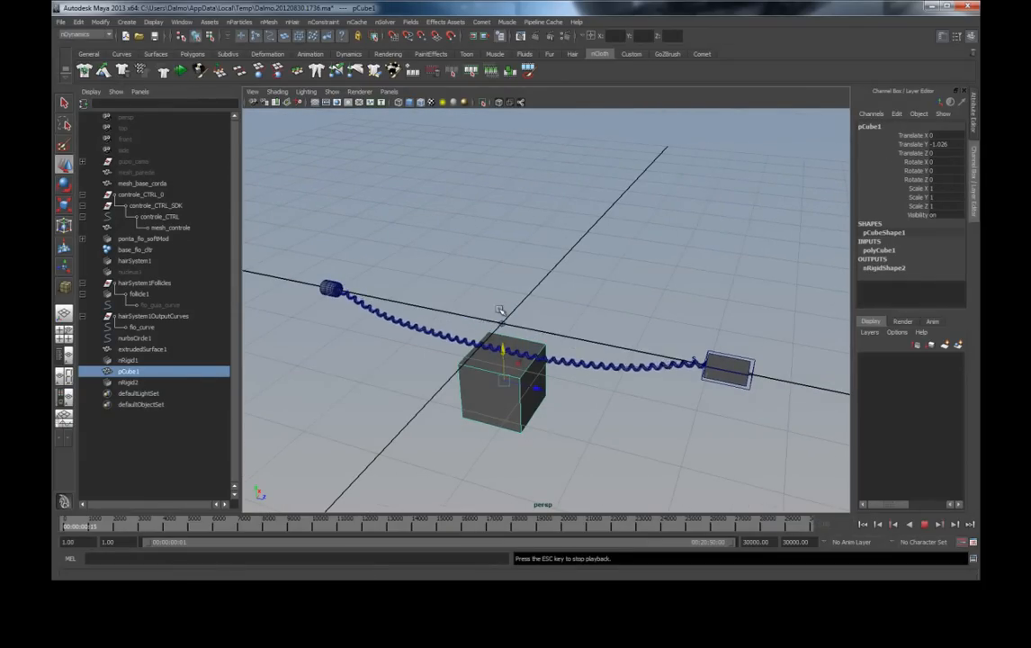
left_click_drag(501, 349, 557, 288)
left_click_drag(477, 301, 518, 244, "alt")
right_click_drag(518, 244, 342, 244, "alt")
left_click_drag(514, 245, 520, 275, "alt")
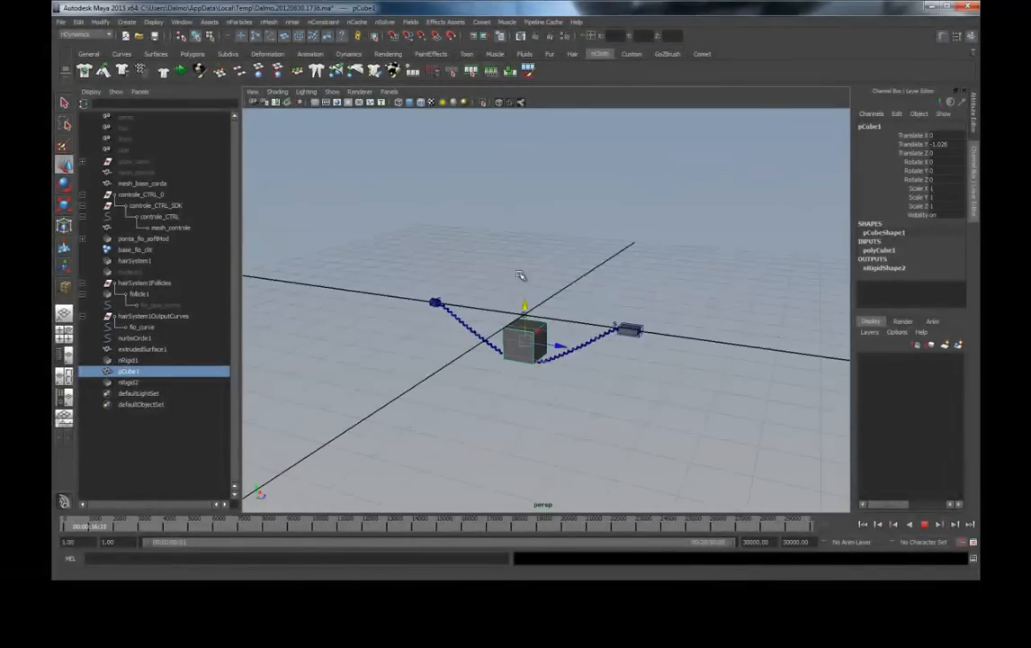
Step: Delete the test cube and stop the playback
key("Delete")
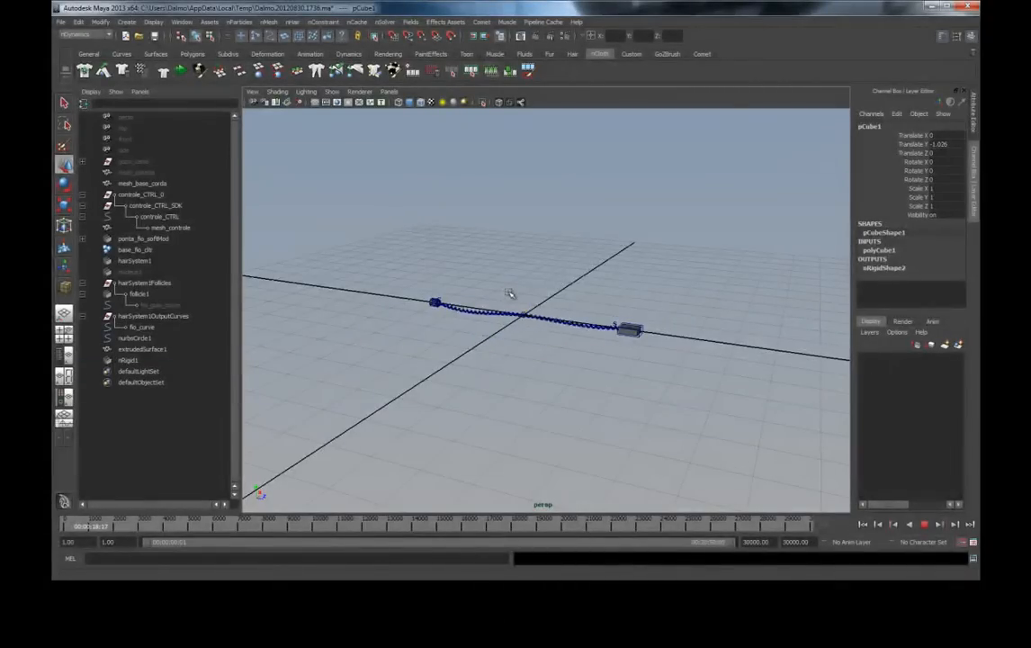
left_click(651, 328)
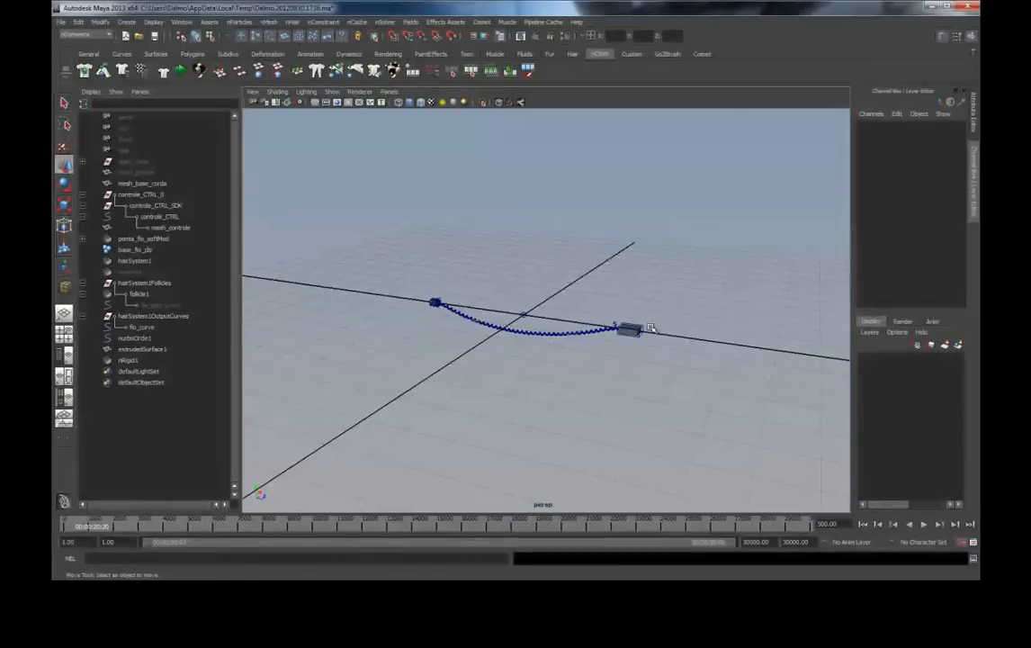
Step: View the hanging cord from both sides and select controle_CTRL at its box end
right_click_drag(498, 399, 612, 378, "alt")
right_click_drag(518, 369, 591, 367, "alt")
left_click_drag(590, 367, 666, 358, "alt")
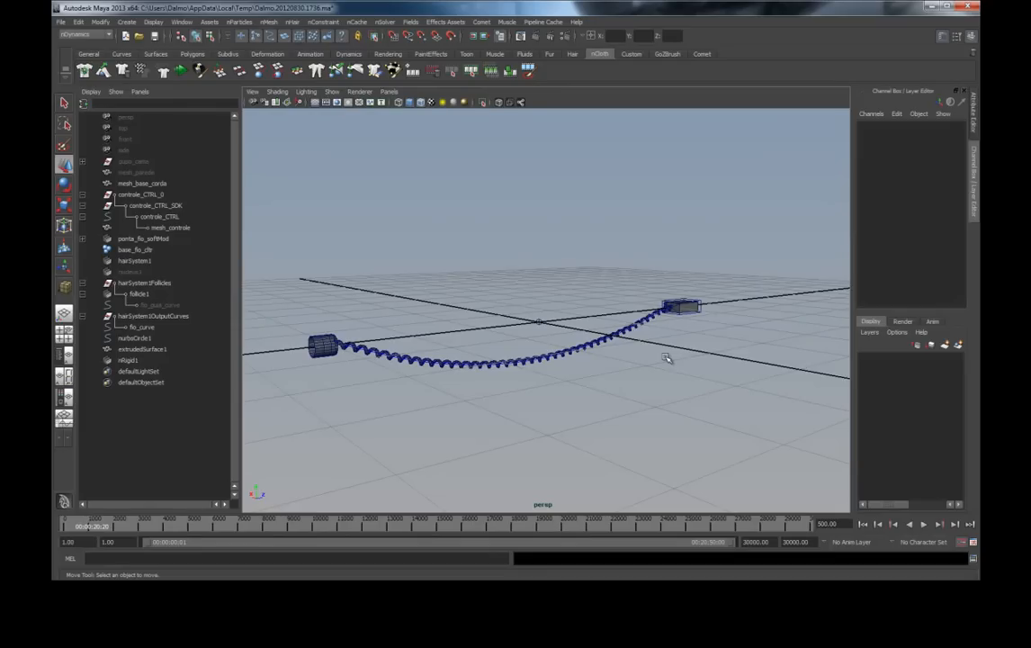
left_click_drag(668, 308, 621, 303, "alt")
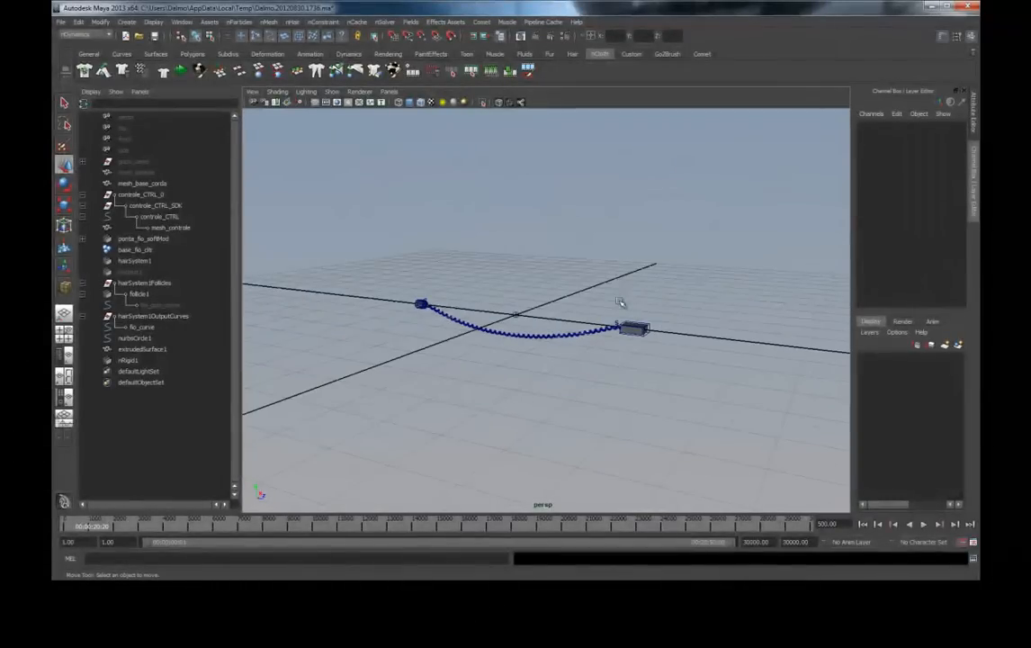
left_click(646, 327)
left_click(658, 324)
left_click(648, 325)
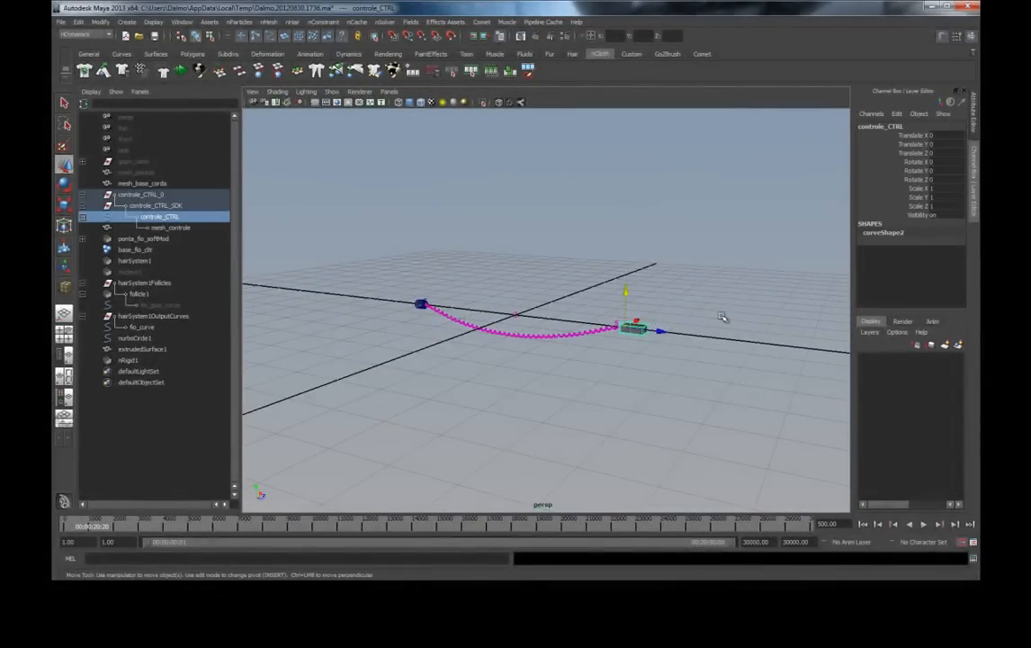